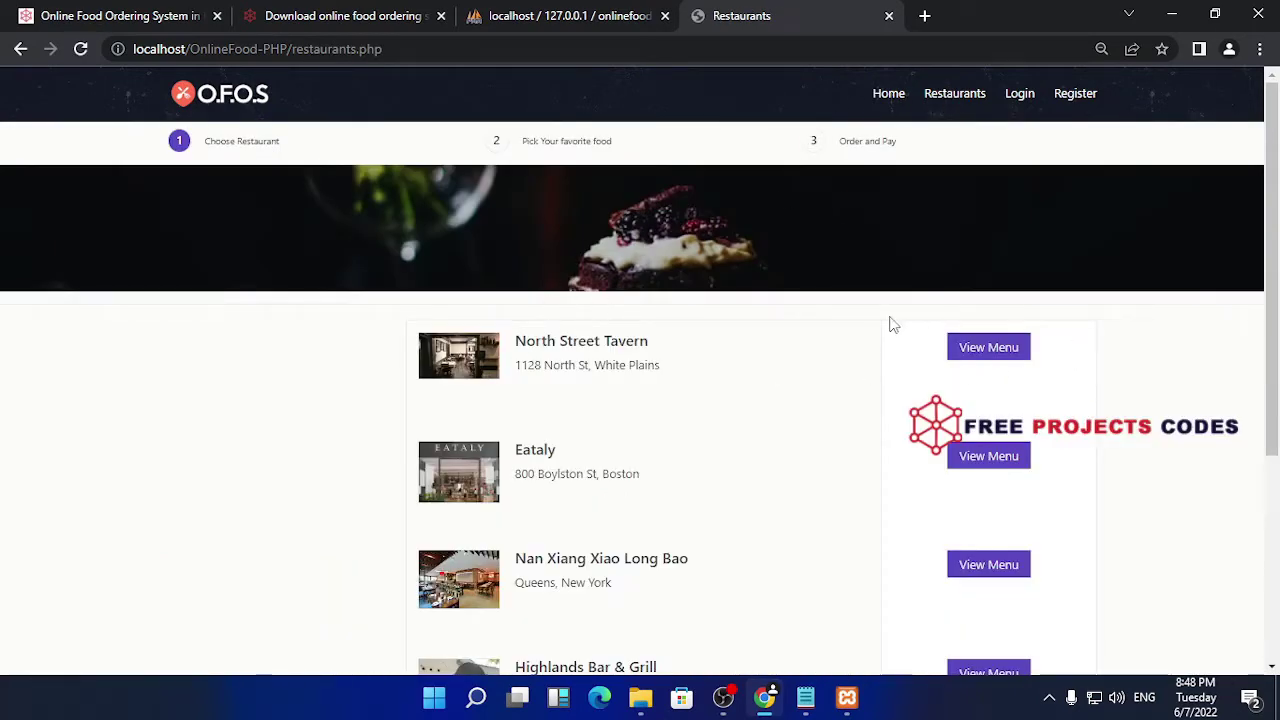
- Reset the page zoom to 100% and scroll through the restaurant listing
key(ctrl+plus)
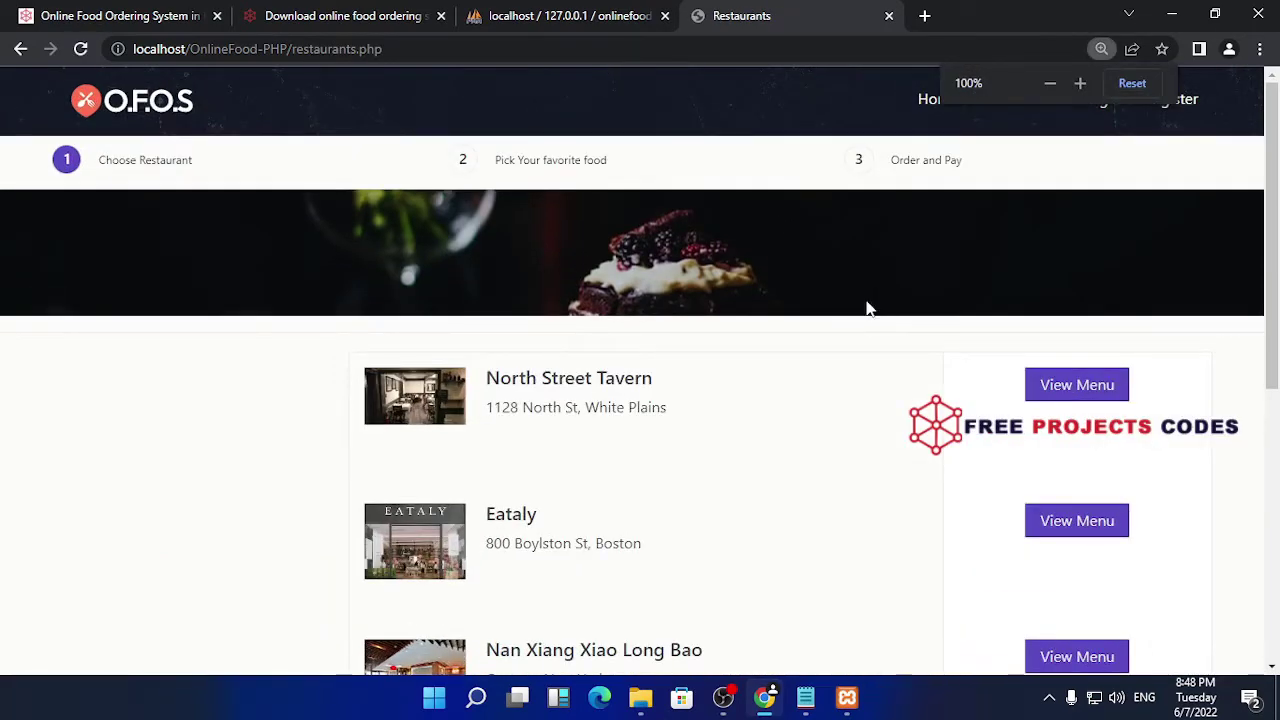
scroll(655, 280, down, 1)
scroll(655, 280, down, 2)
scroll(655, 280, up, 2)
scroll(655, 280, down, 7)
scroll(988, 297, up, 5)
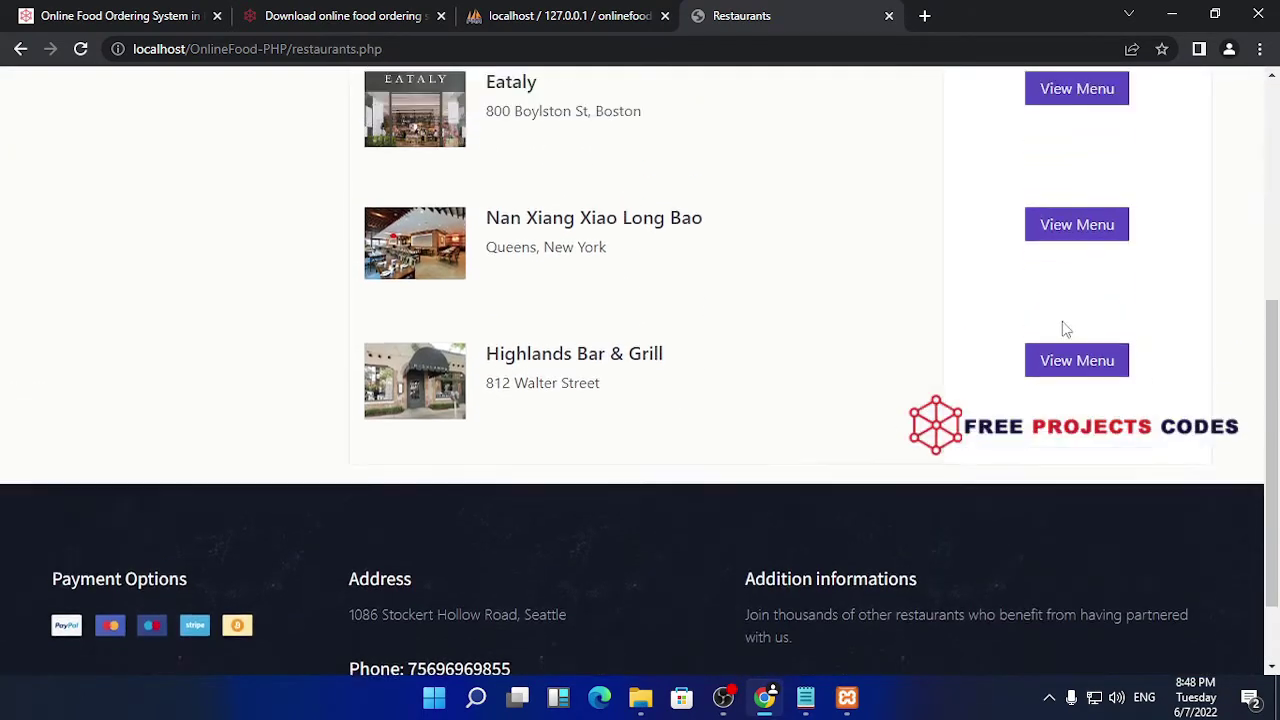
- Open North Street Tavern's menu and set Yorkshire Lamb Patties quantity to 5
click(1077, 320)
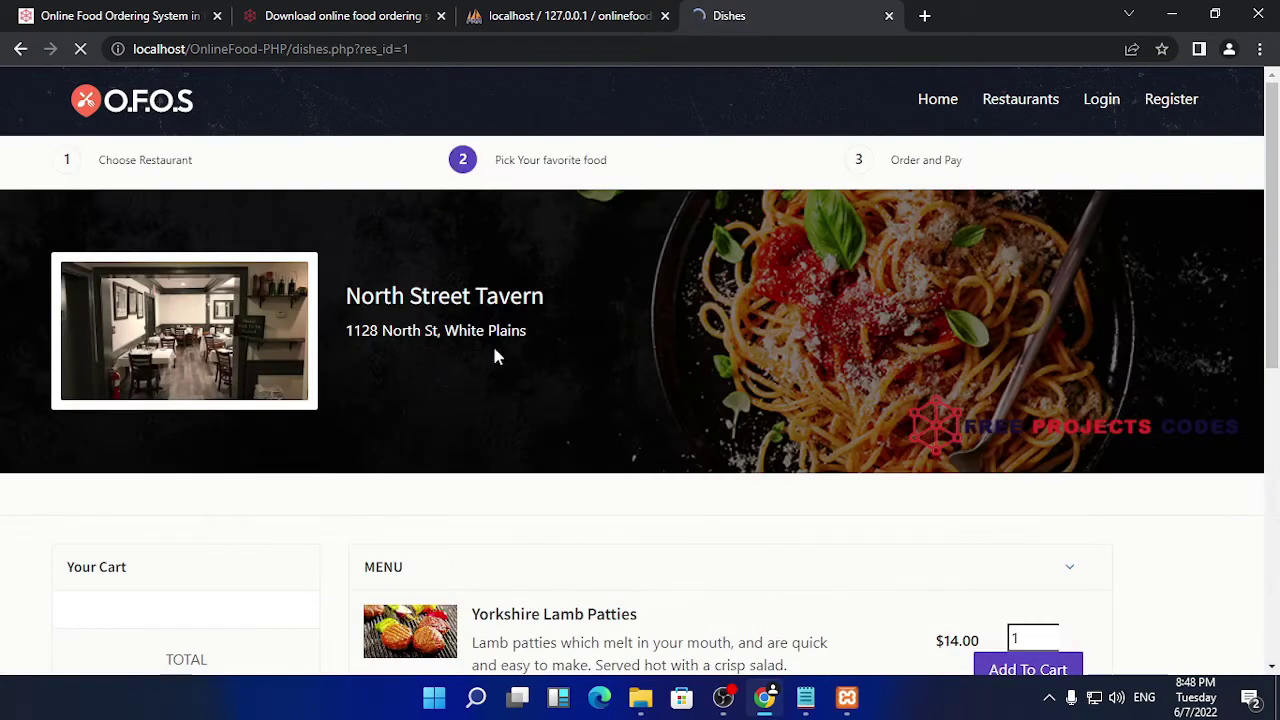
scroll(335, 441, down, 2)
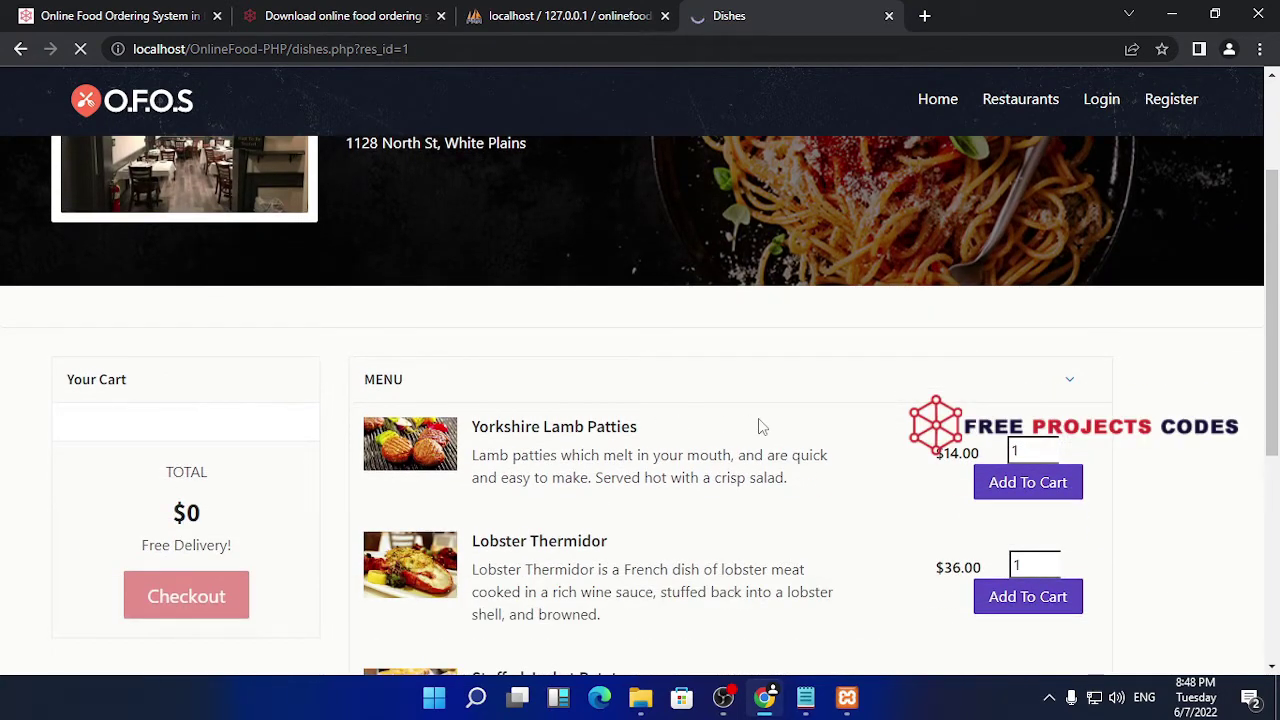
scroll(806, 423, down, 1)
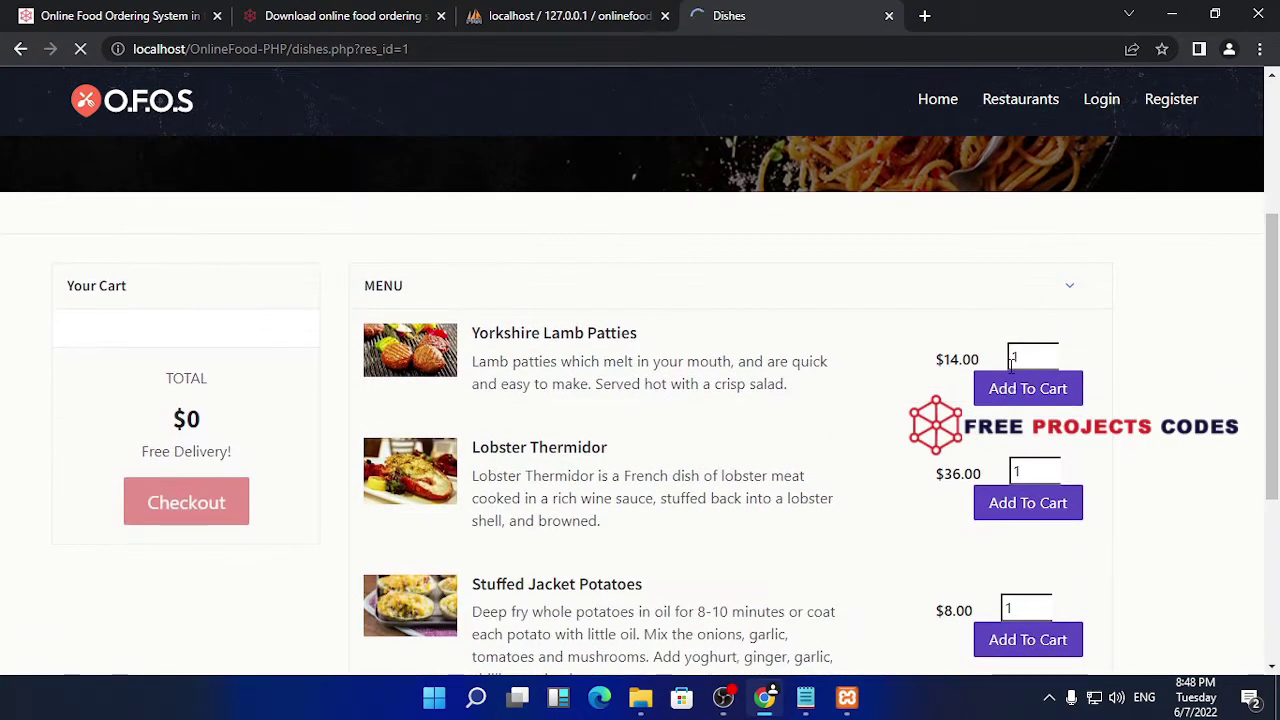
double_click(1012, 360)
text(5)
- Go back to the Restaurants step, then bring up the Register page
scroll(850, 356, down, 2)
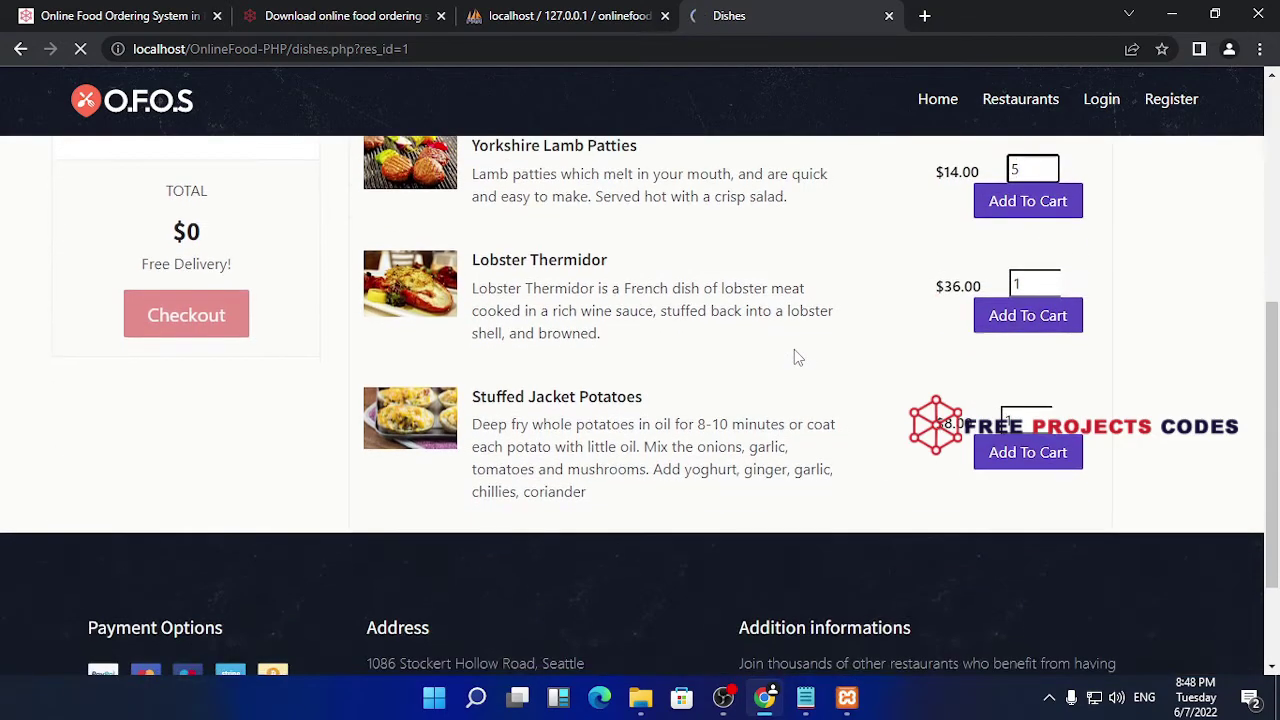
scroll(794, 357, up, 2)
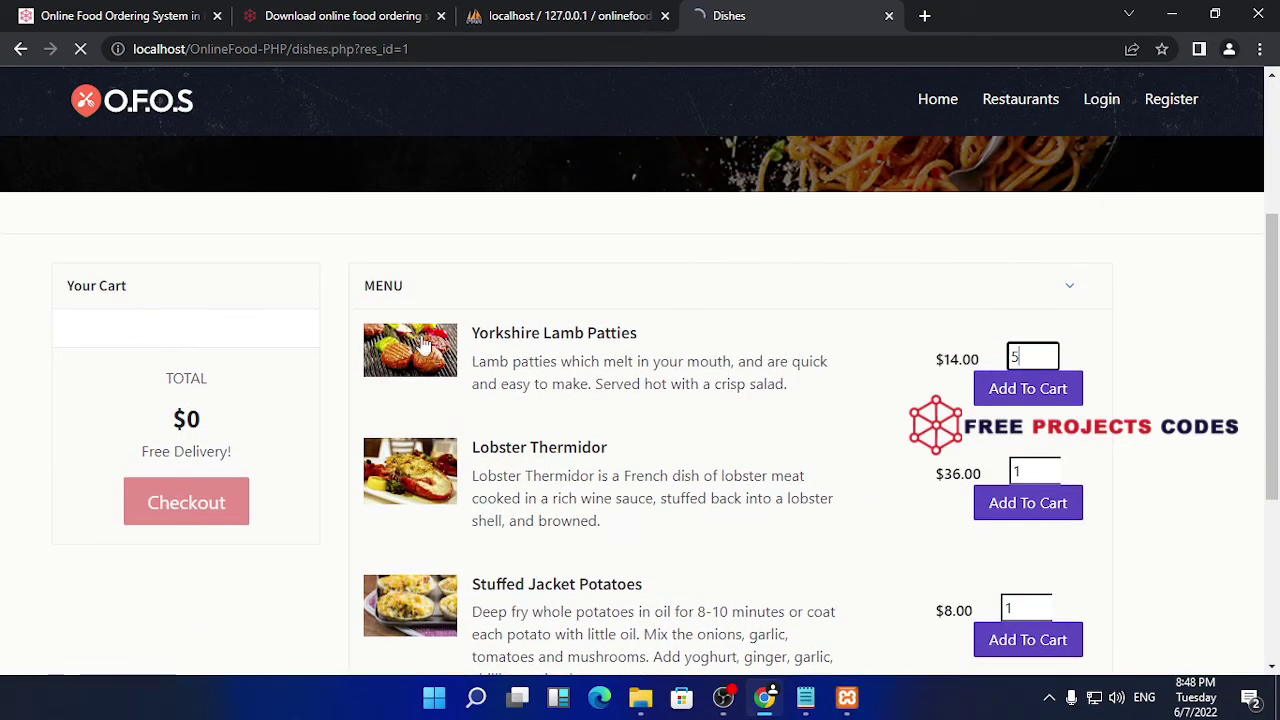
scroll(854, 337, up, 3)
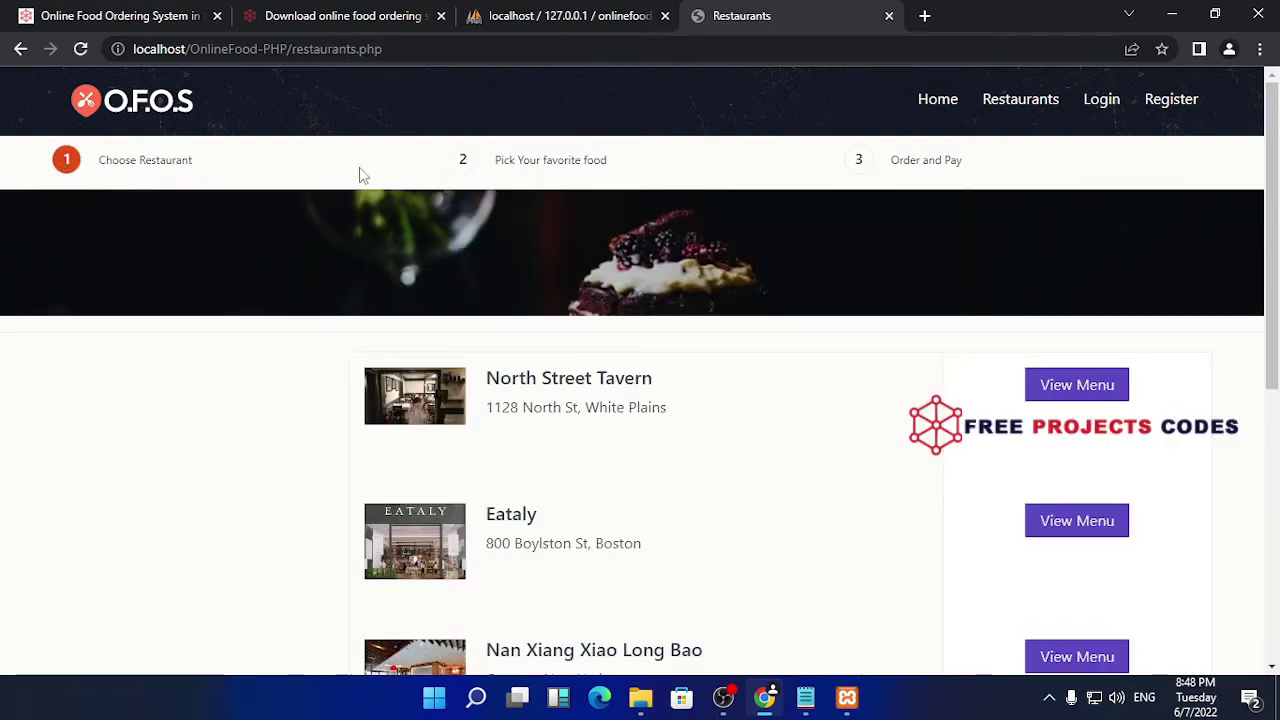
click(535, 170)
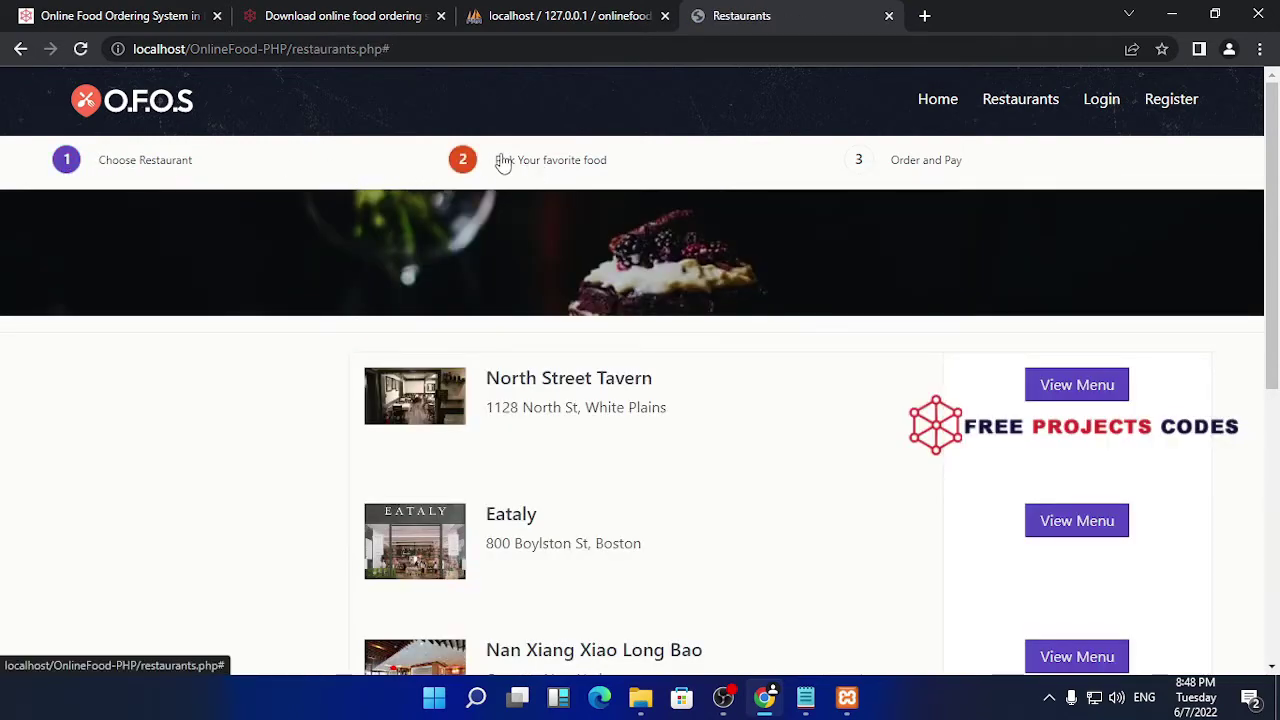
scroll(596, 391, down, 5)
scroll(596, 391, up, 5)
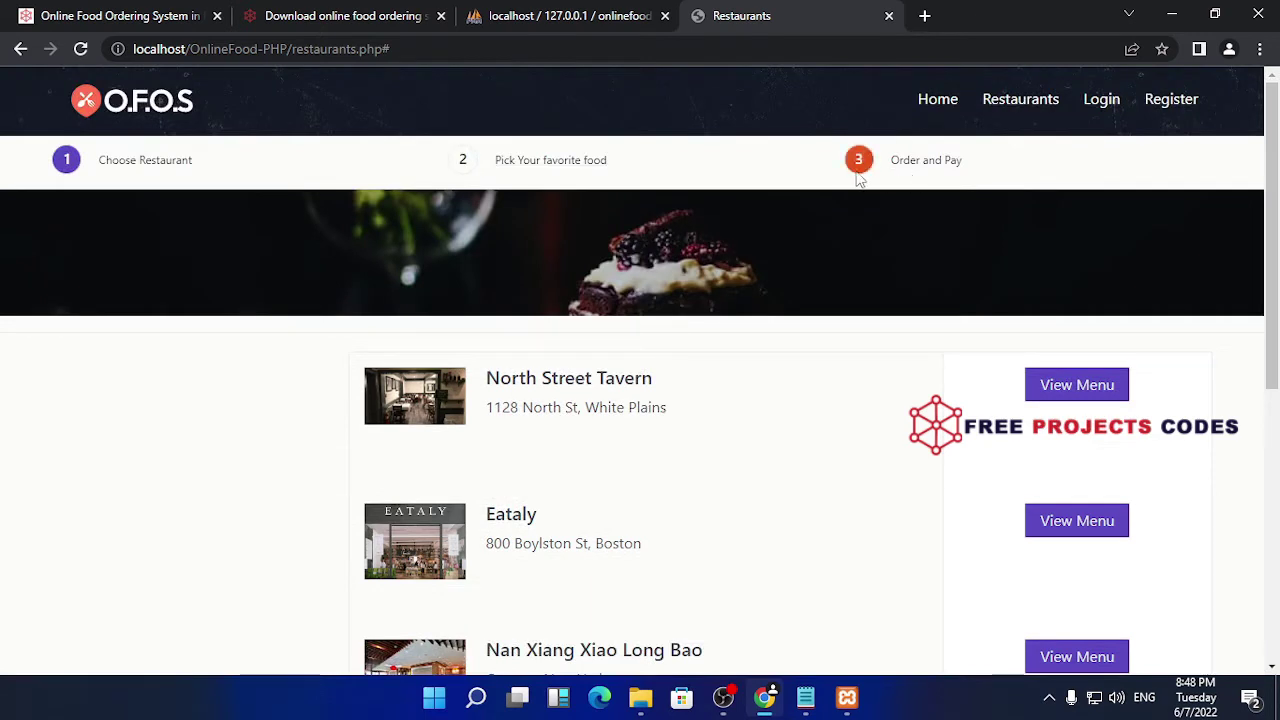
click(1157, 100)
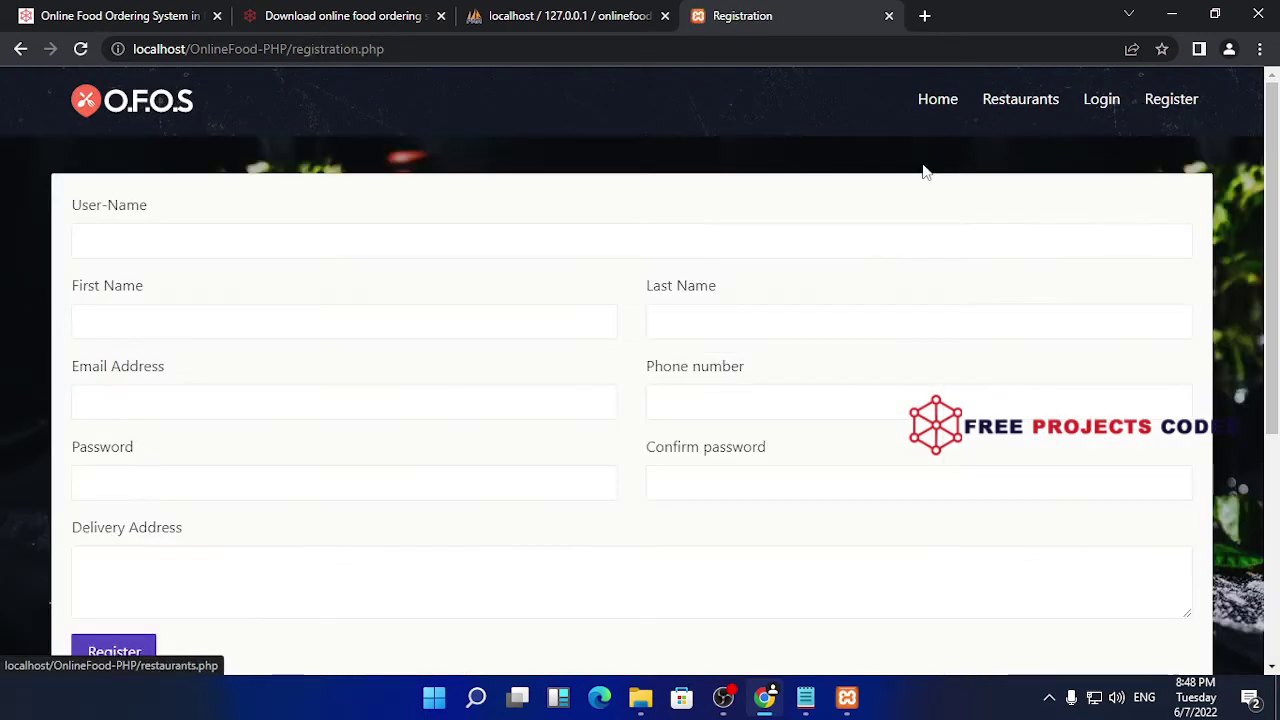
click(265, 241)
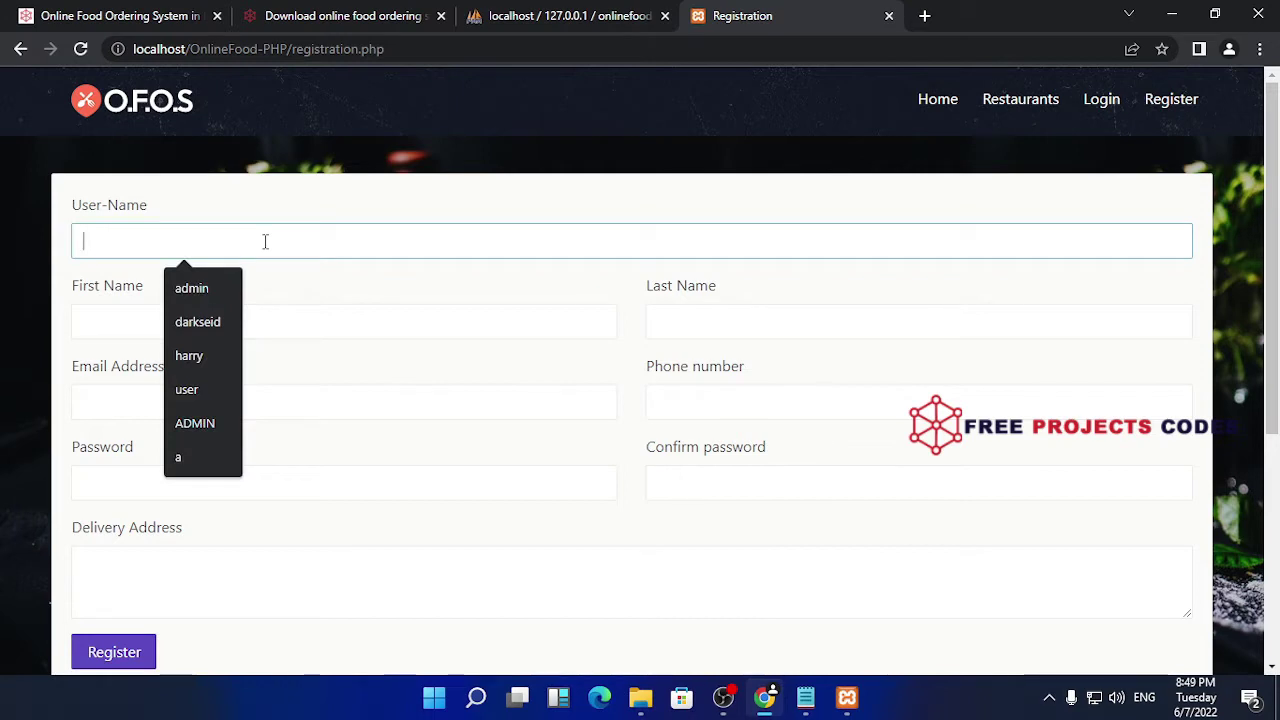
click(216, 352)
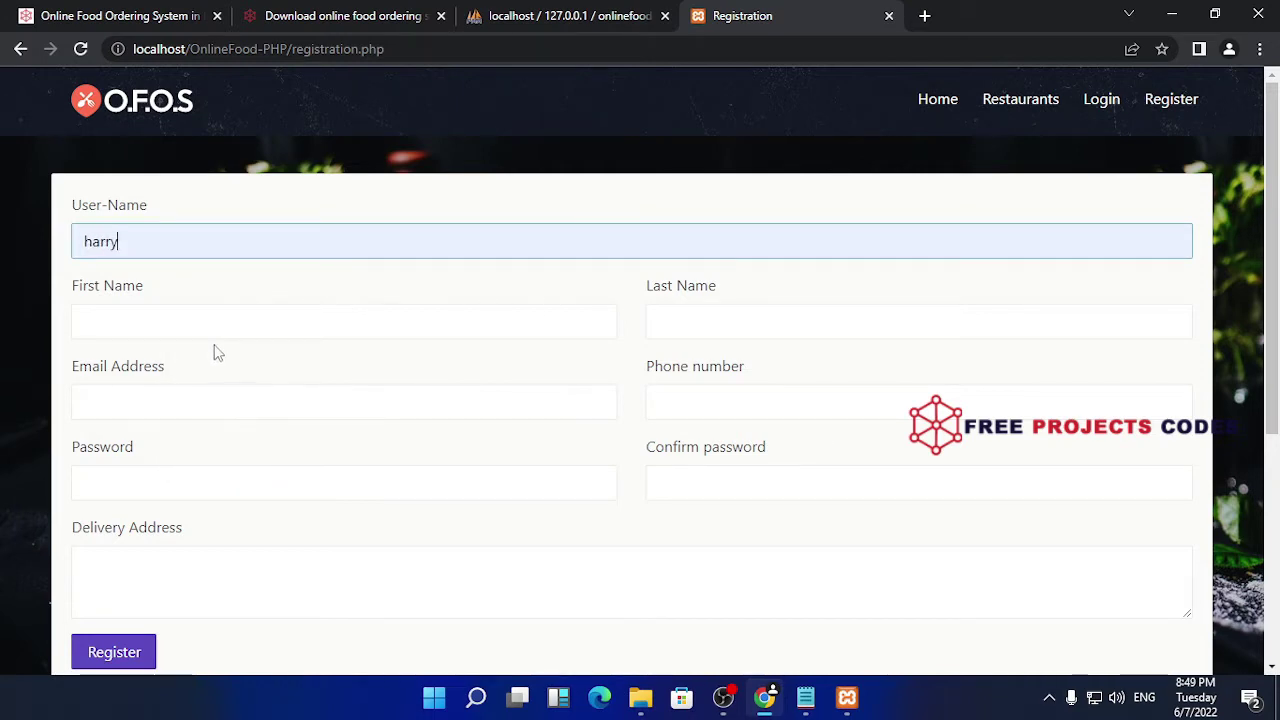
click(240, 328)
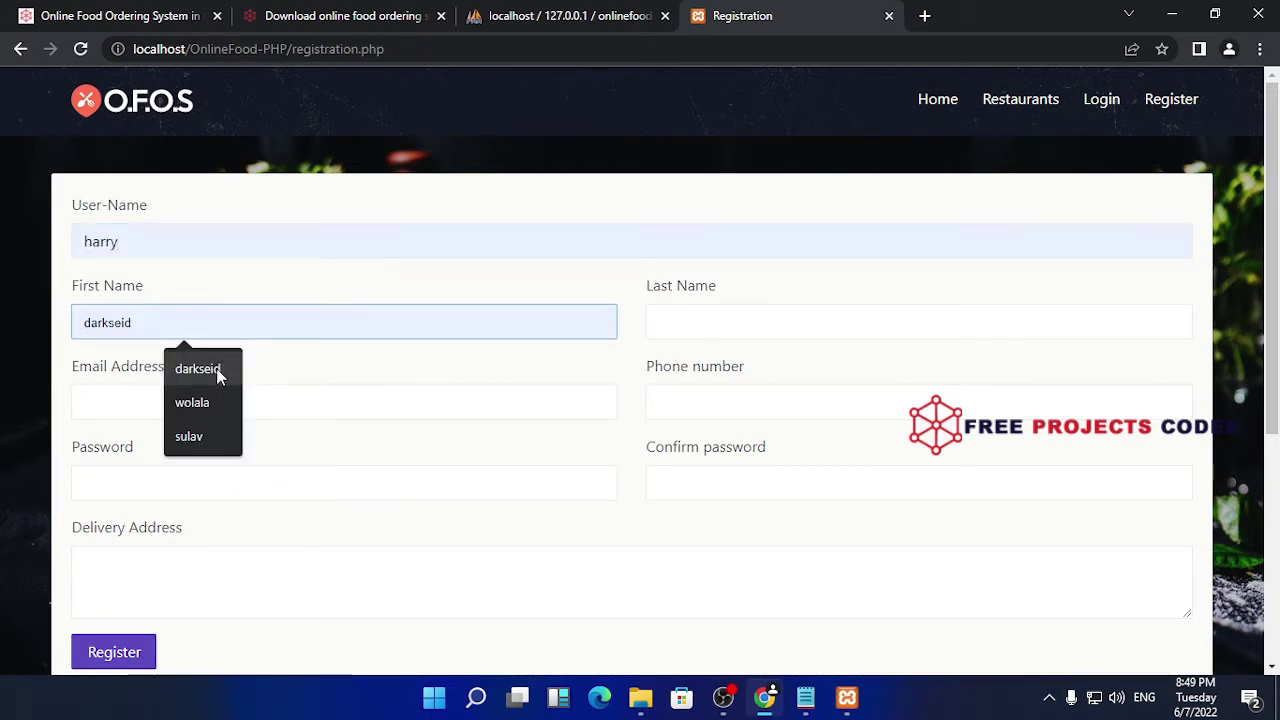
click(218, 369)
click(697, 332)
text(dd)
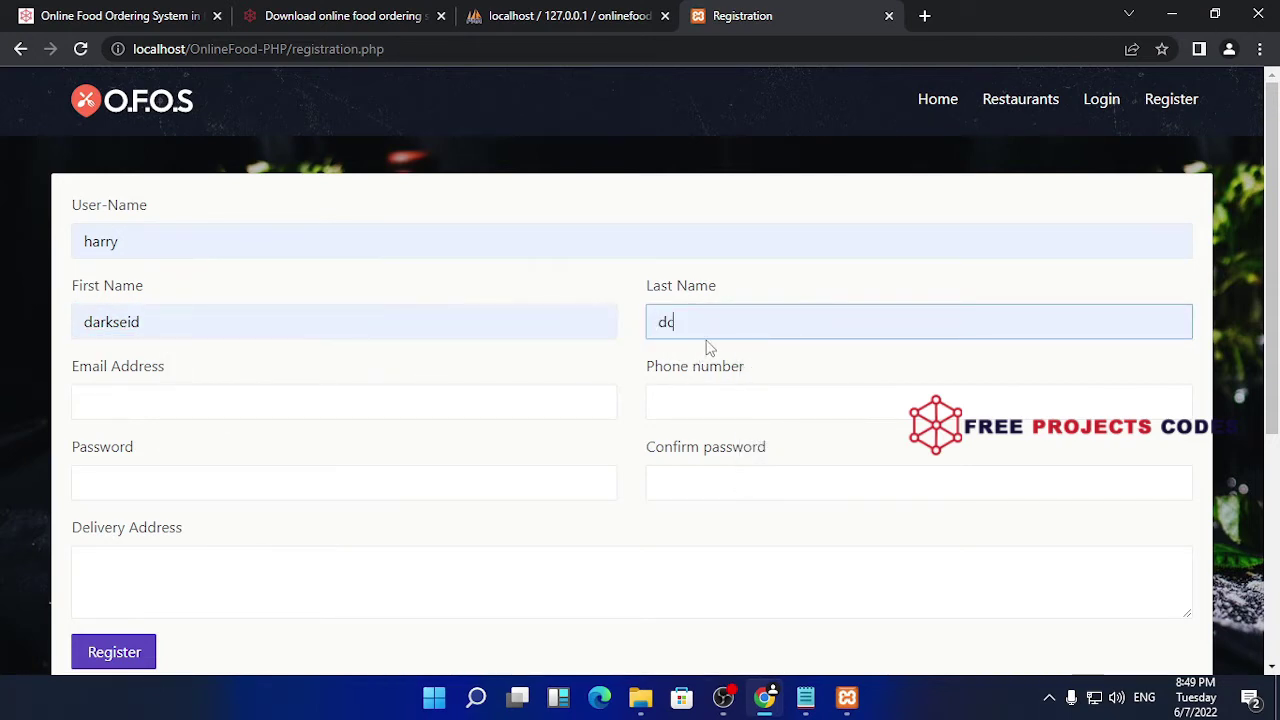
click(318, 400)
click(223, 446)
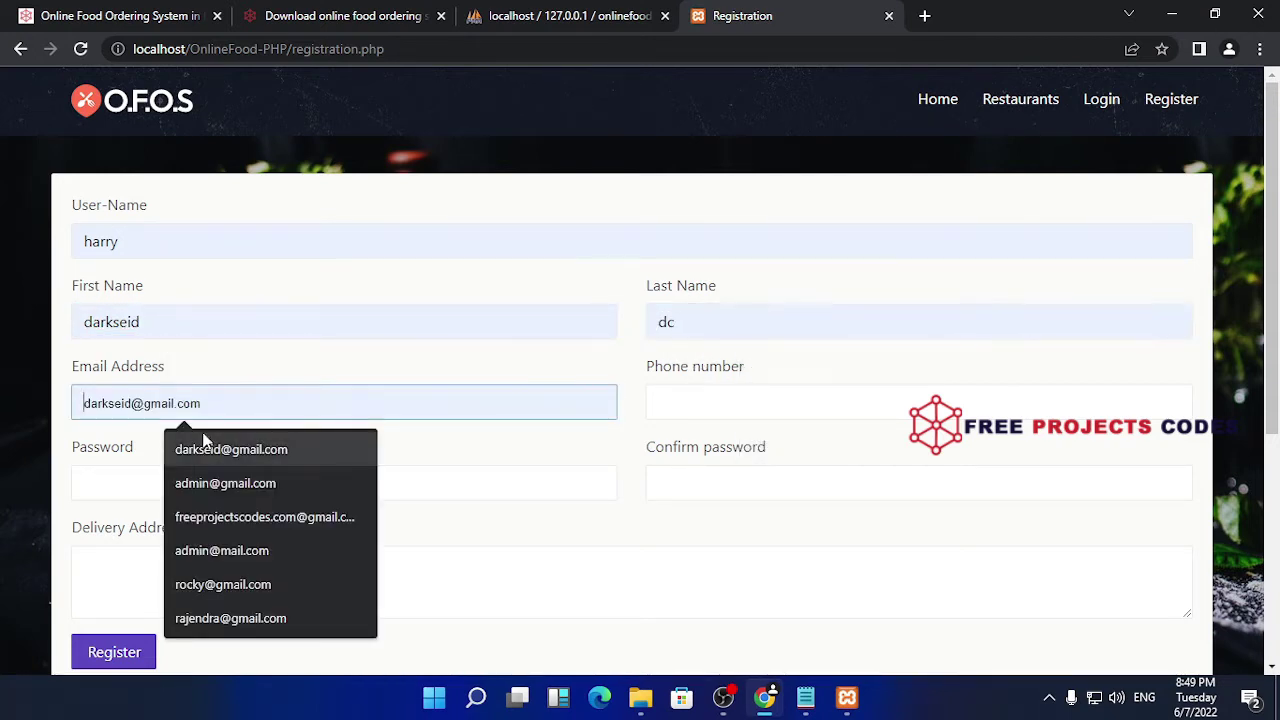
click(669, 399)
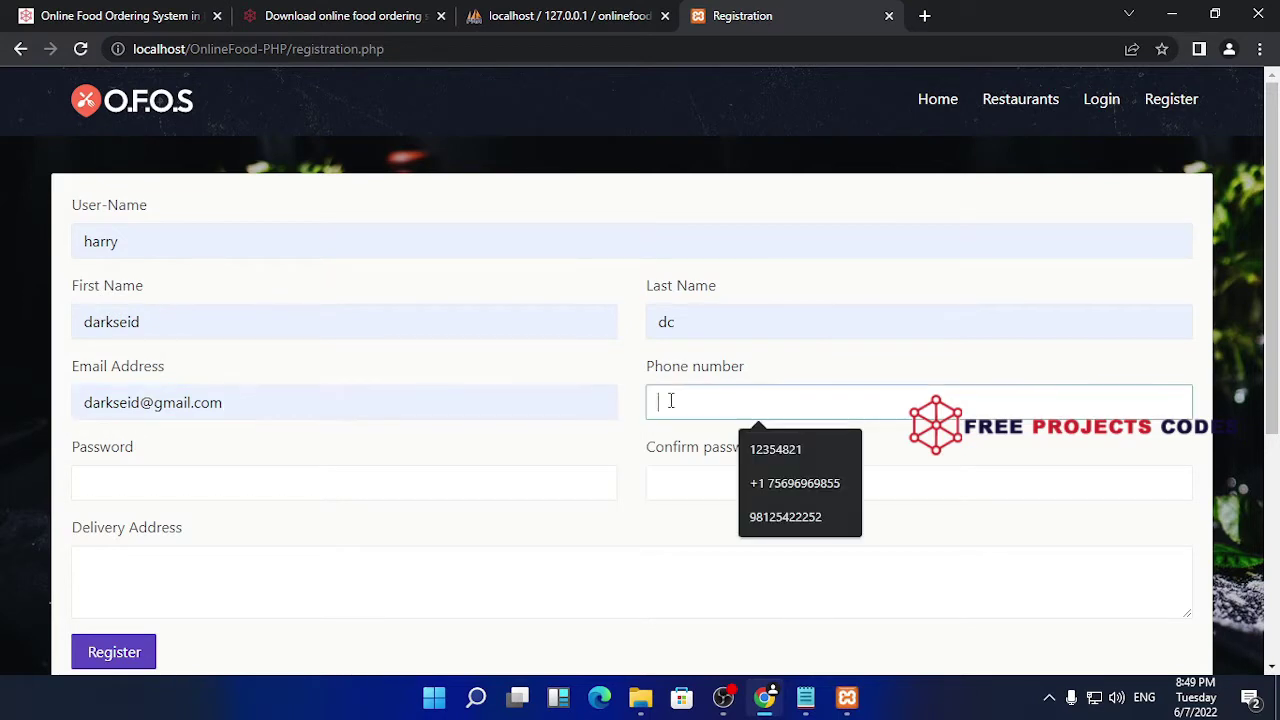
click(787, 478)
click(208, 484)
text(1234)
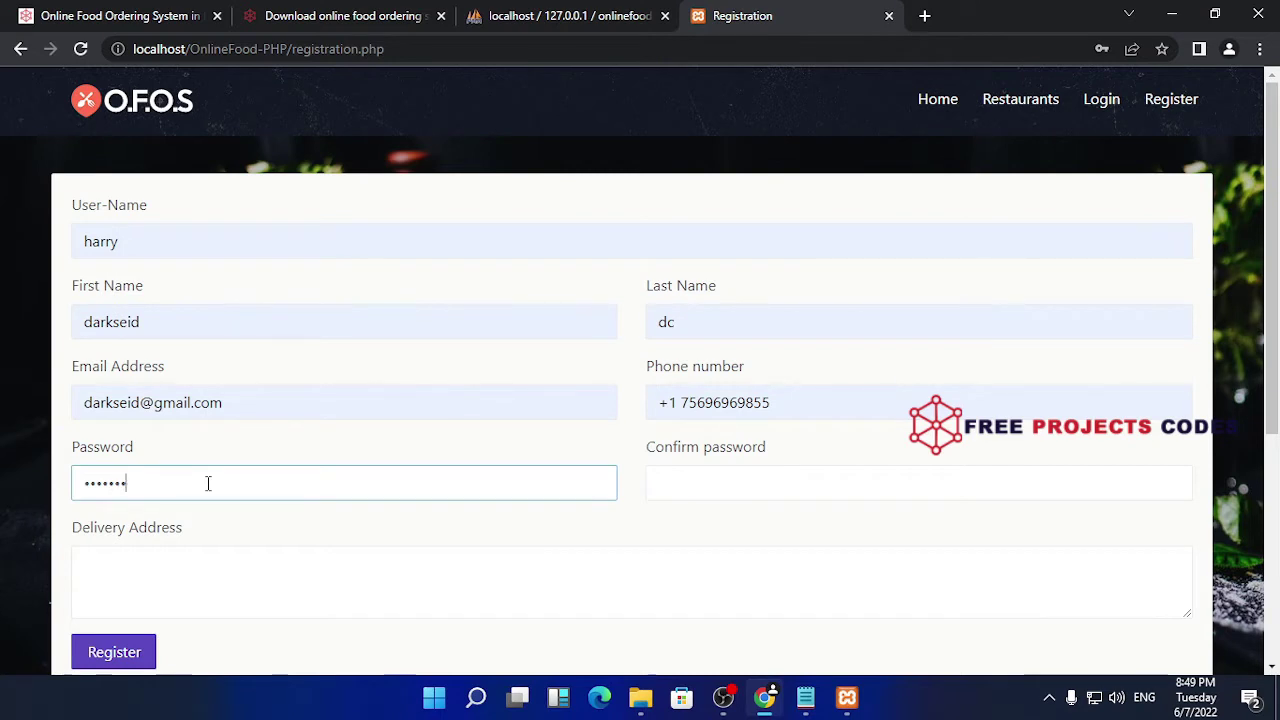
click(712, 484)
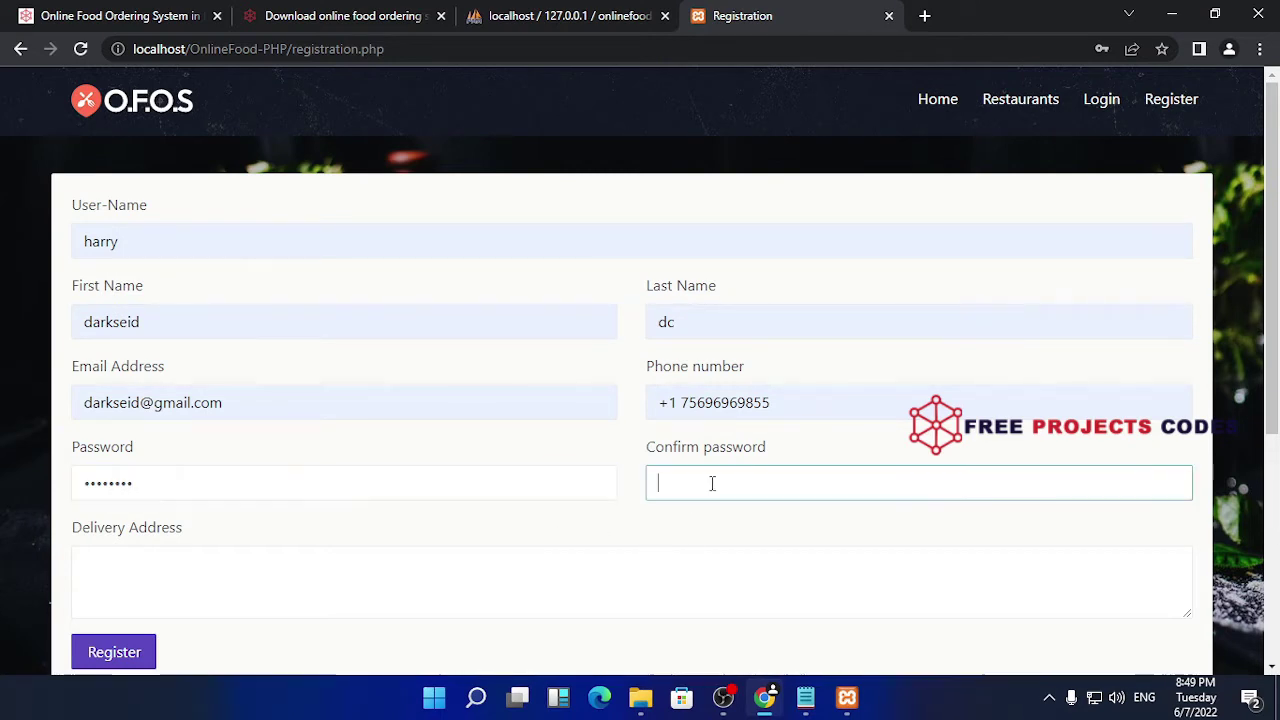
text(12345612)
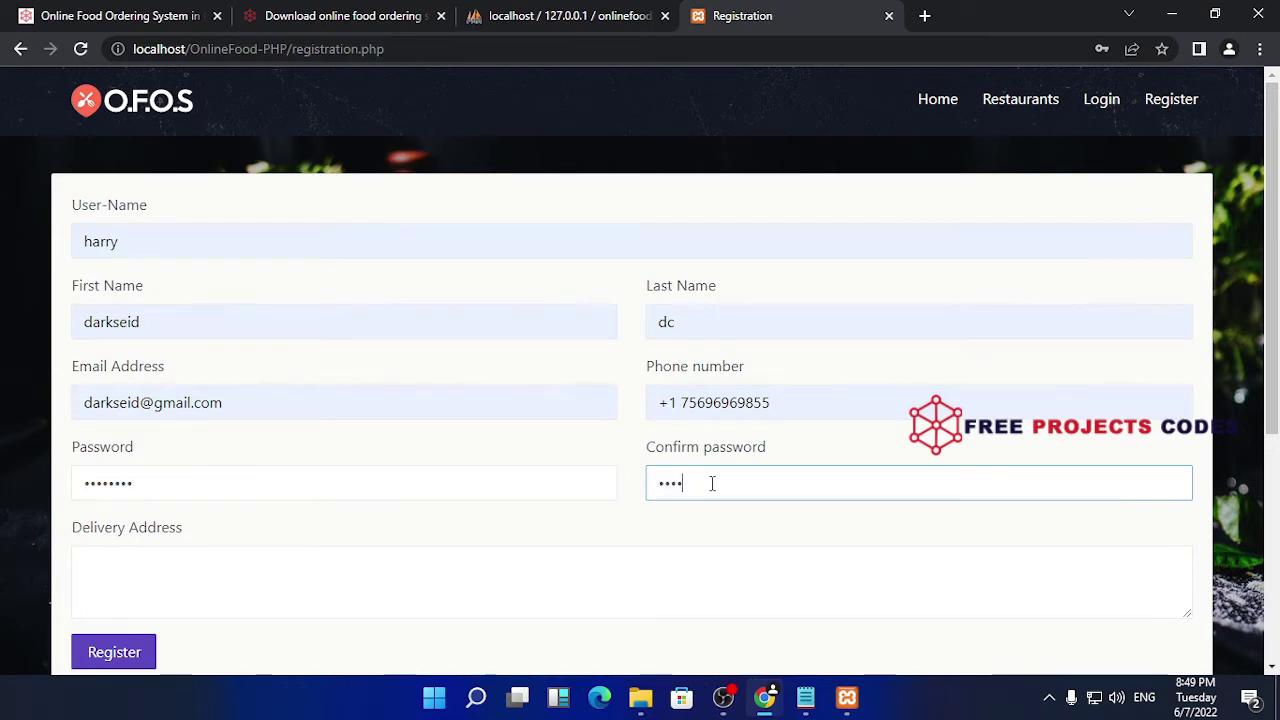
scroll(267, 389, down, 2)
click(279, 402)
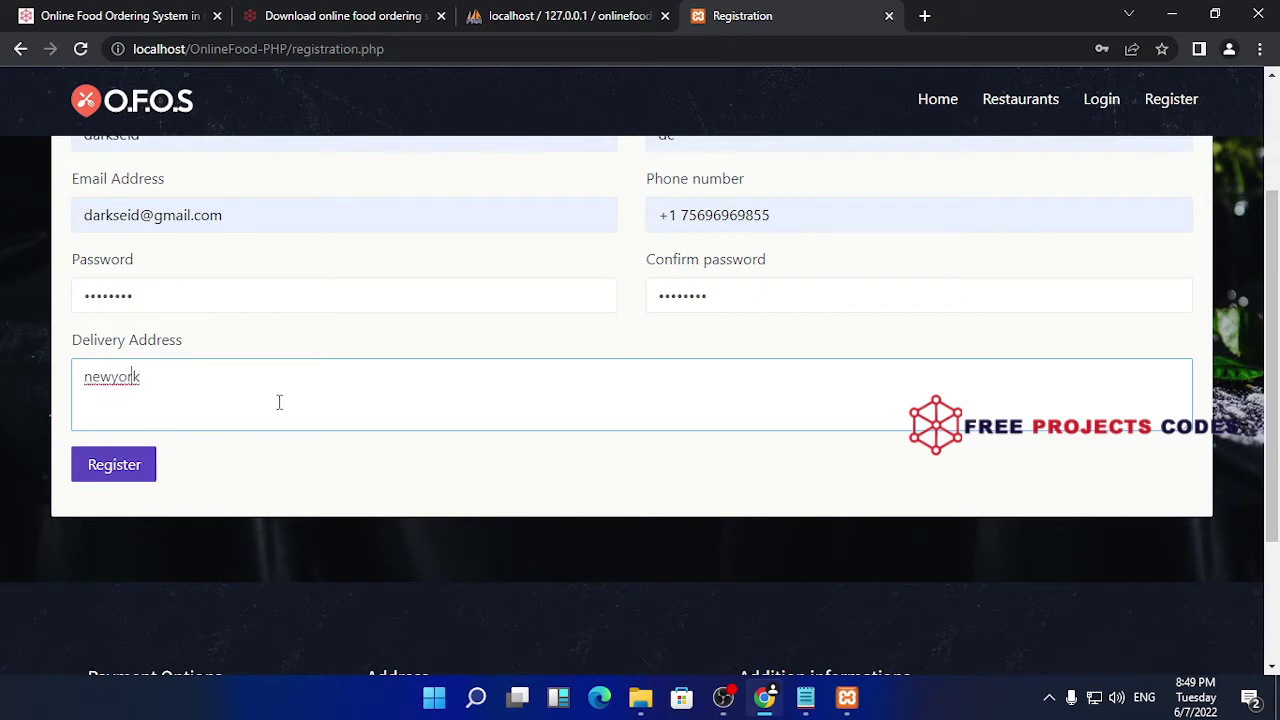
key(BackSpace)
key(Left)
click(149, 465)
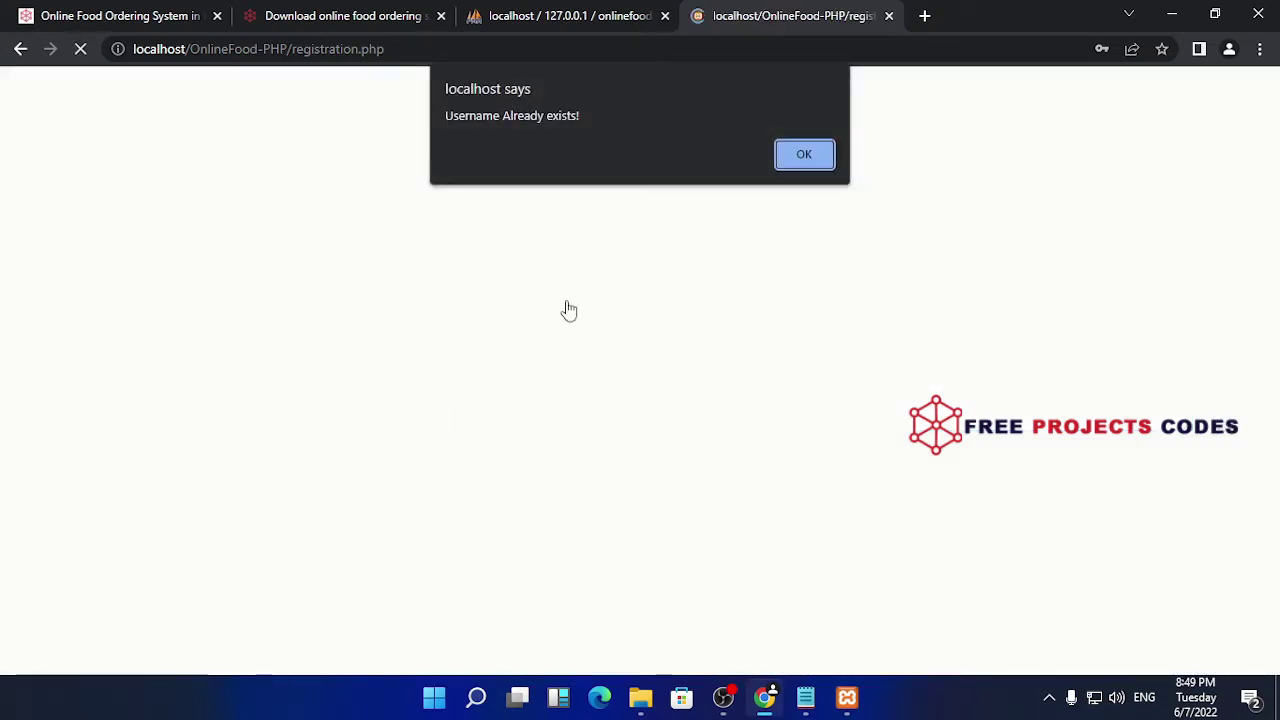
- Dismiss the username-exists alert and enter a different user name
click(797, 155)
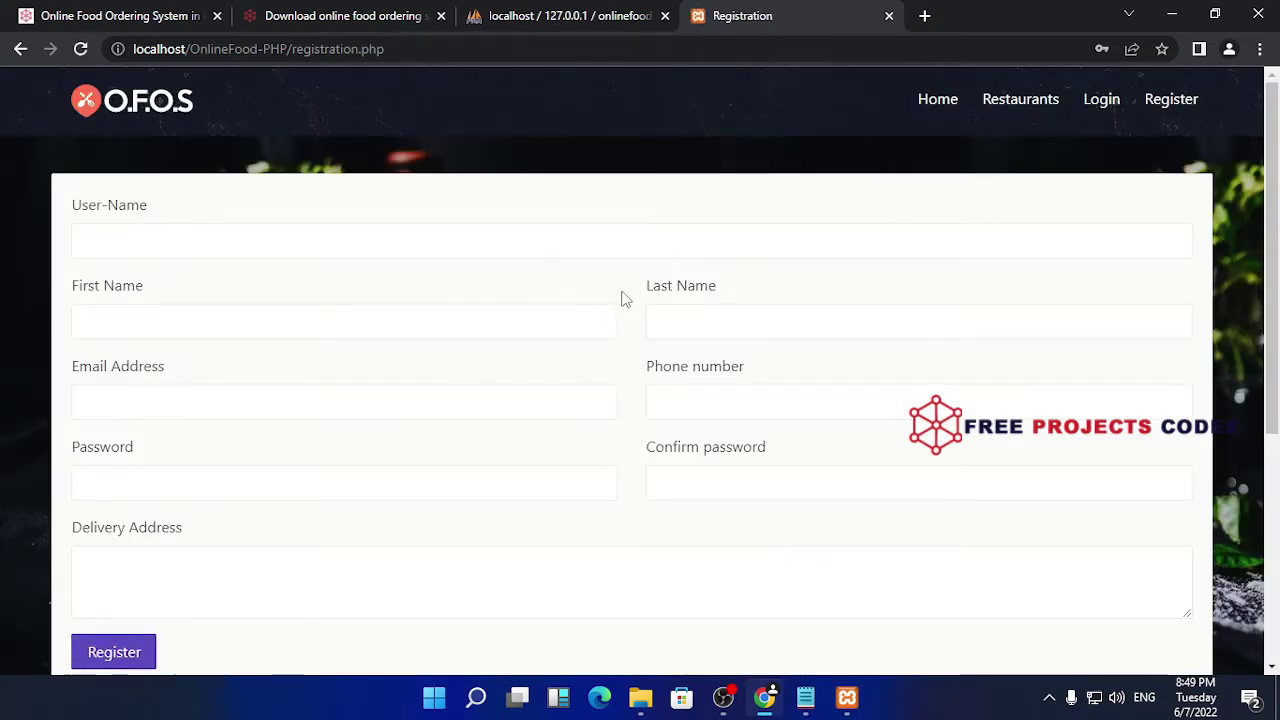
click(245, 242)
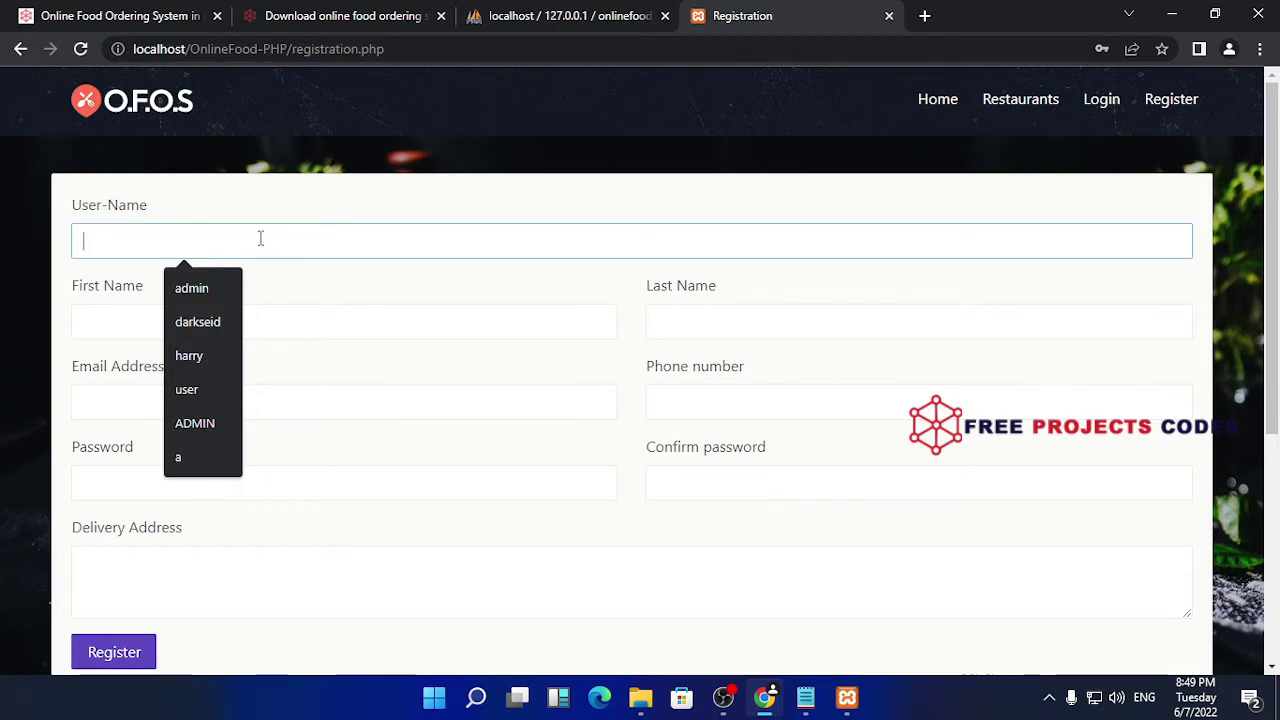
text(wa)
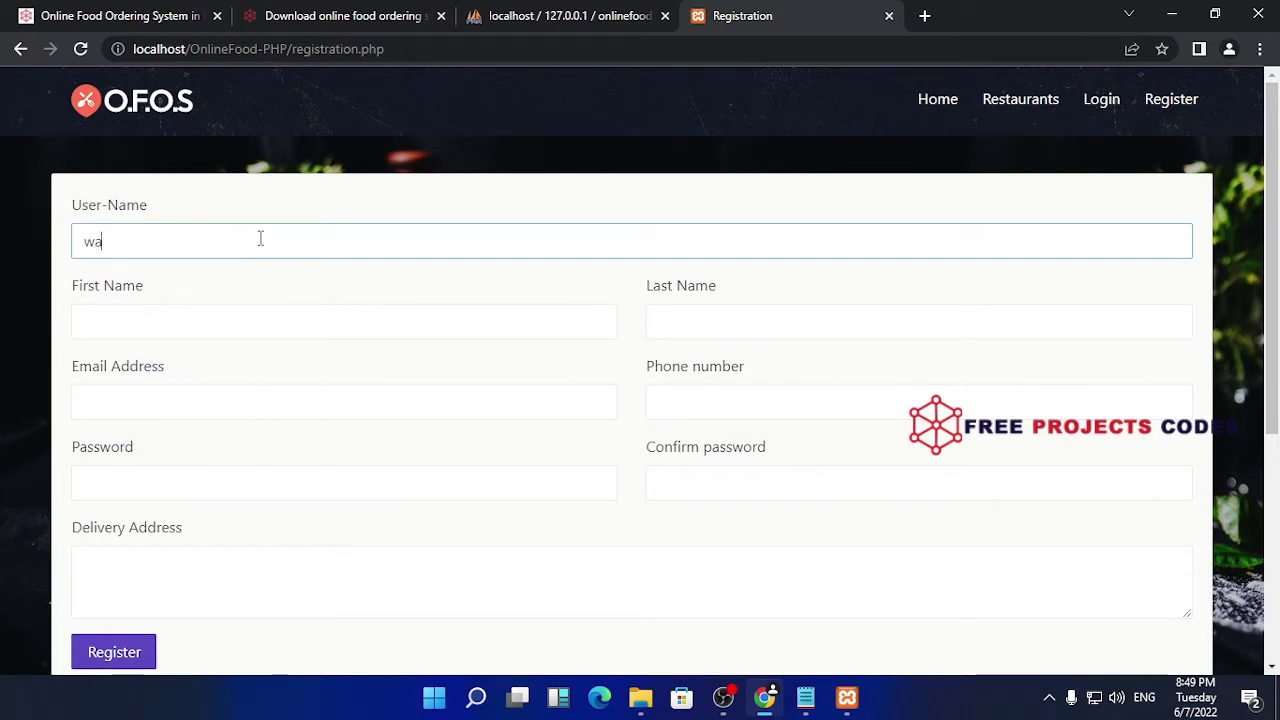
text(kak)
key(ctrl+a)
key(BackSpace)
click(99, 239)
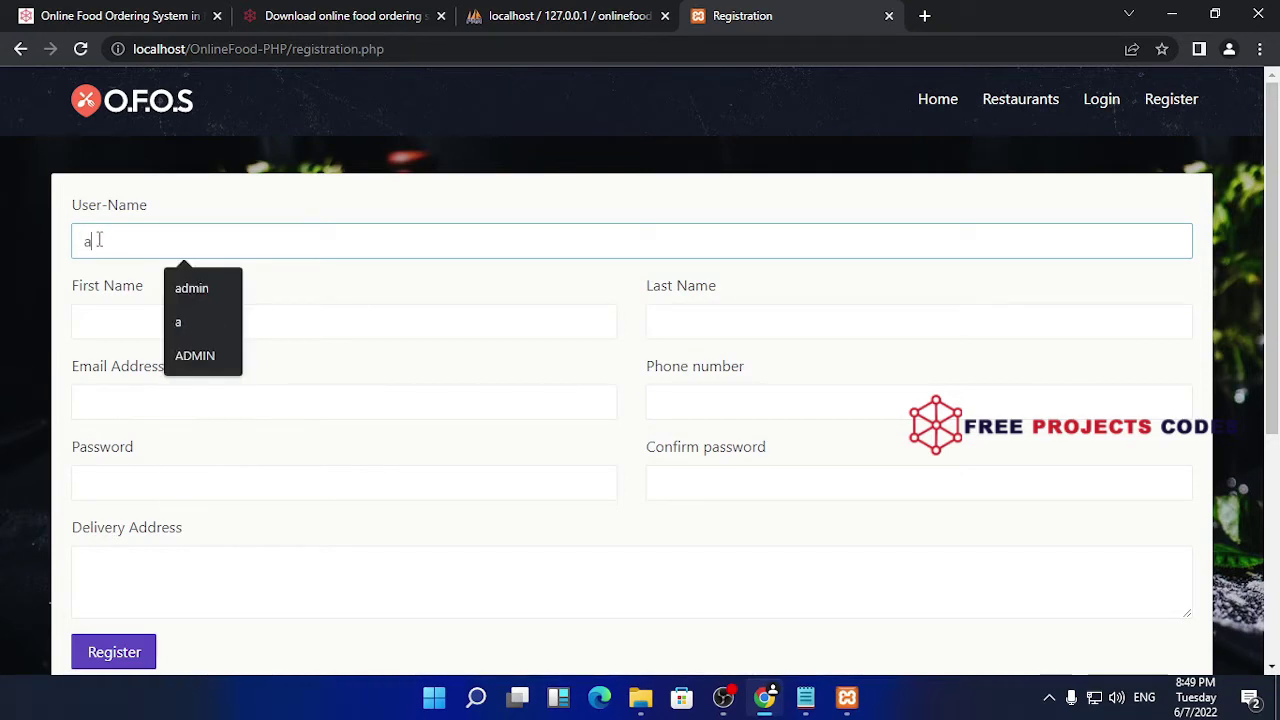
text(a)
key(BackSpace)
text(waka)
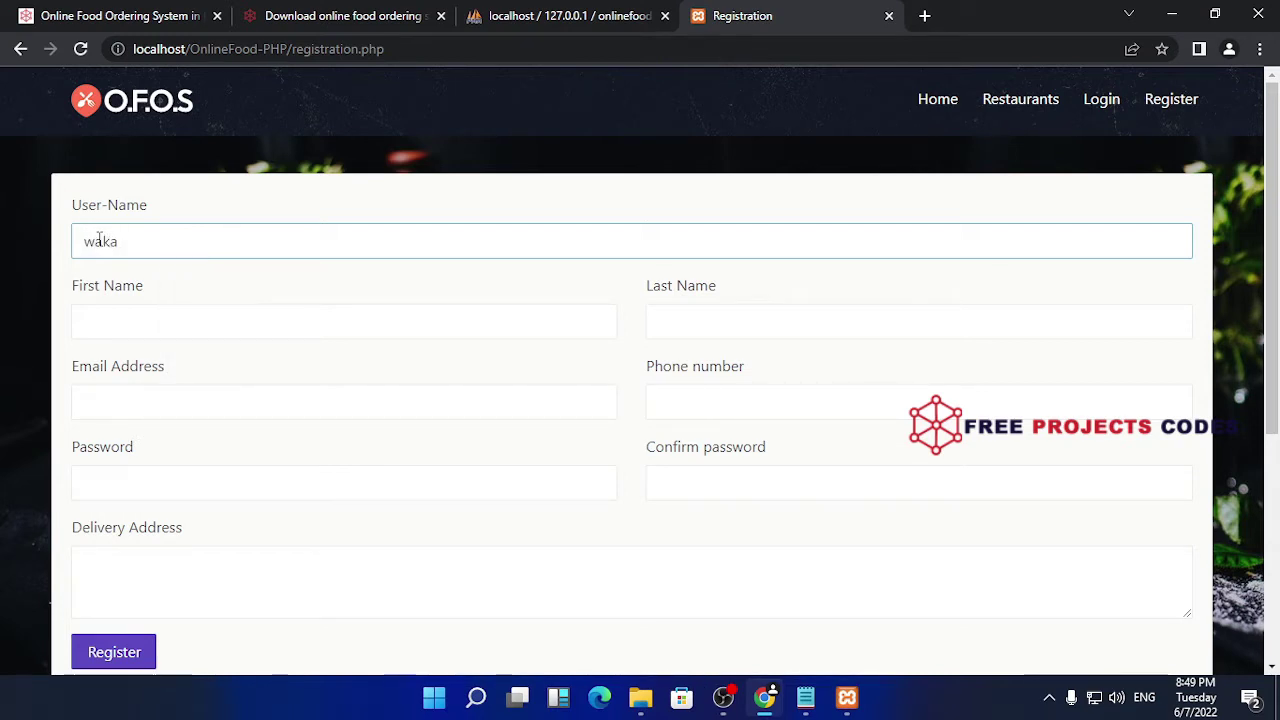
- Enter the first name and fill the last name from a saved suggestion
click(235, 322)
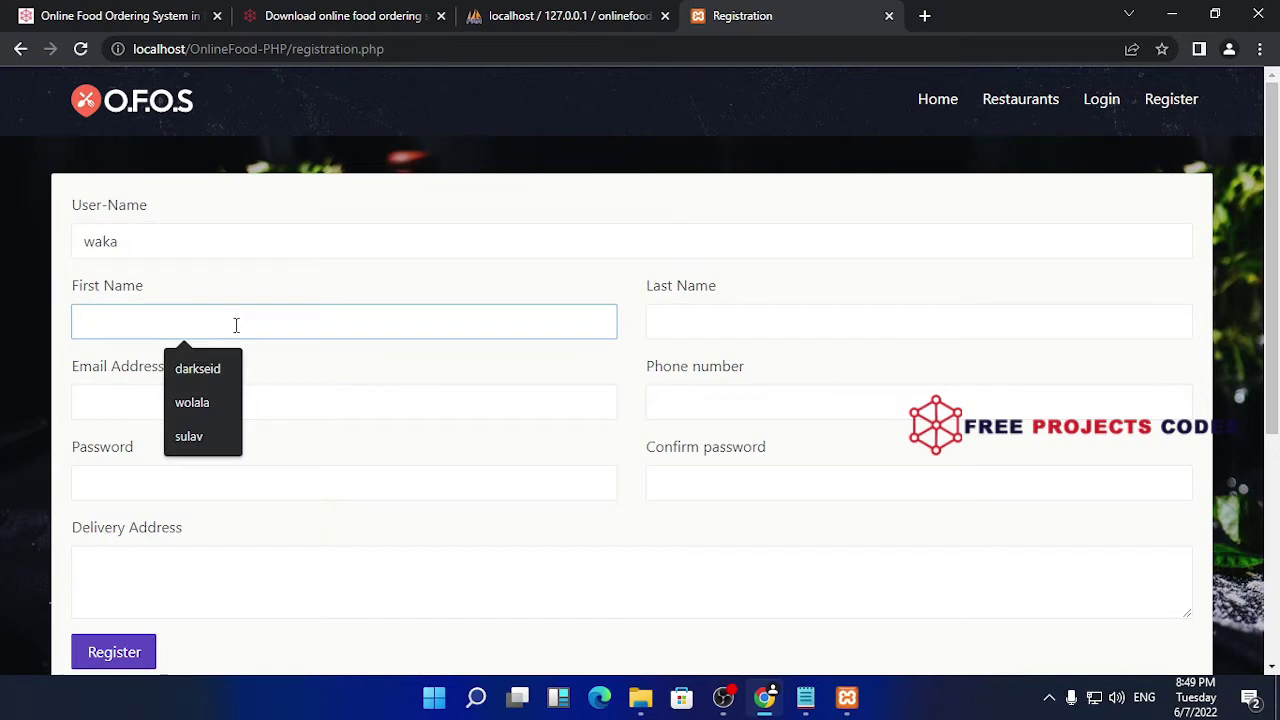
text(awaka)
key(BackSpace)
key(BackSpace)
key(BackSpace)
key(BackSpace)
text(waka)
key(BackSpace)
text(s)
click(709, 318)
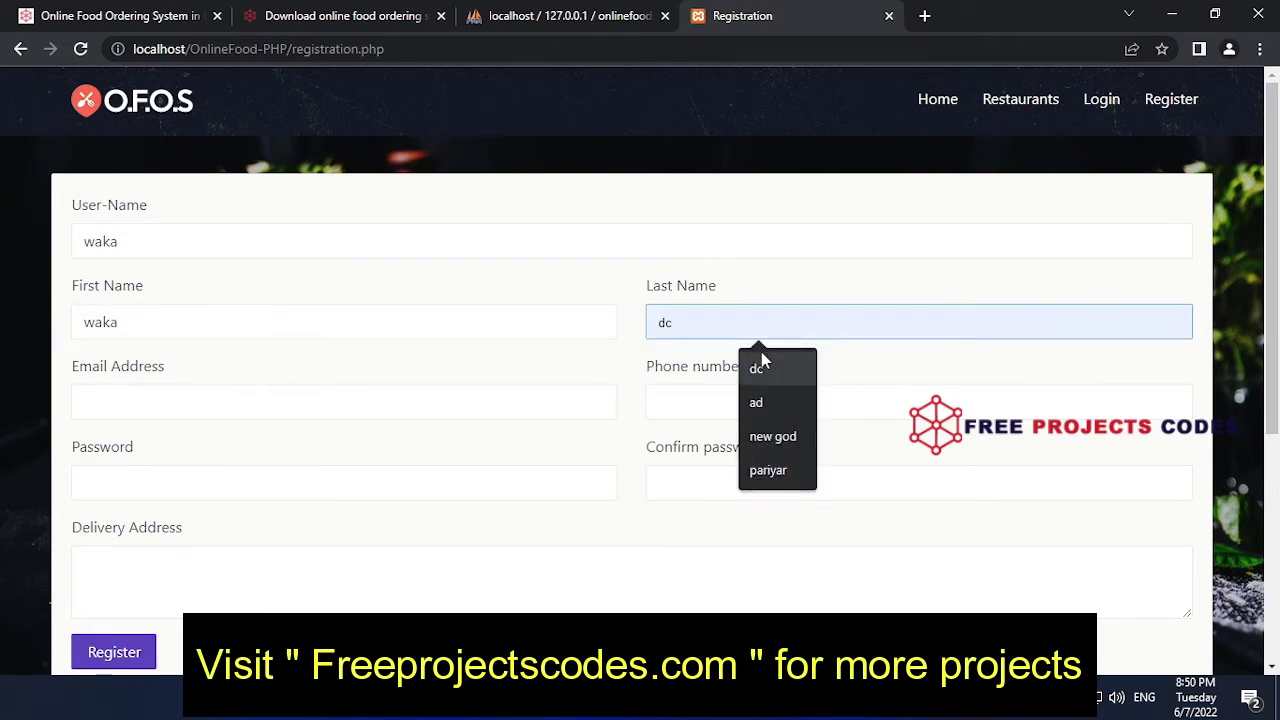
click(766, 401)
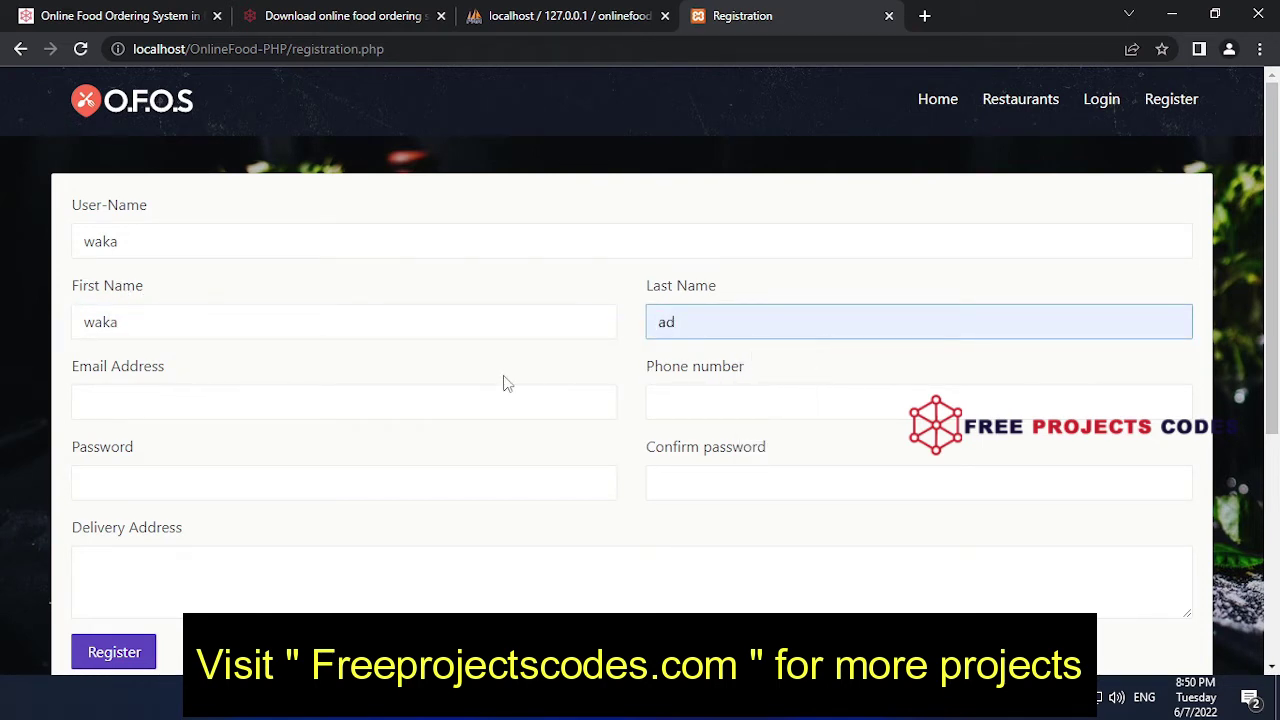
- Autofill email and phone, enter and confirm the password, add delivery address, and register
click(288, 402)
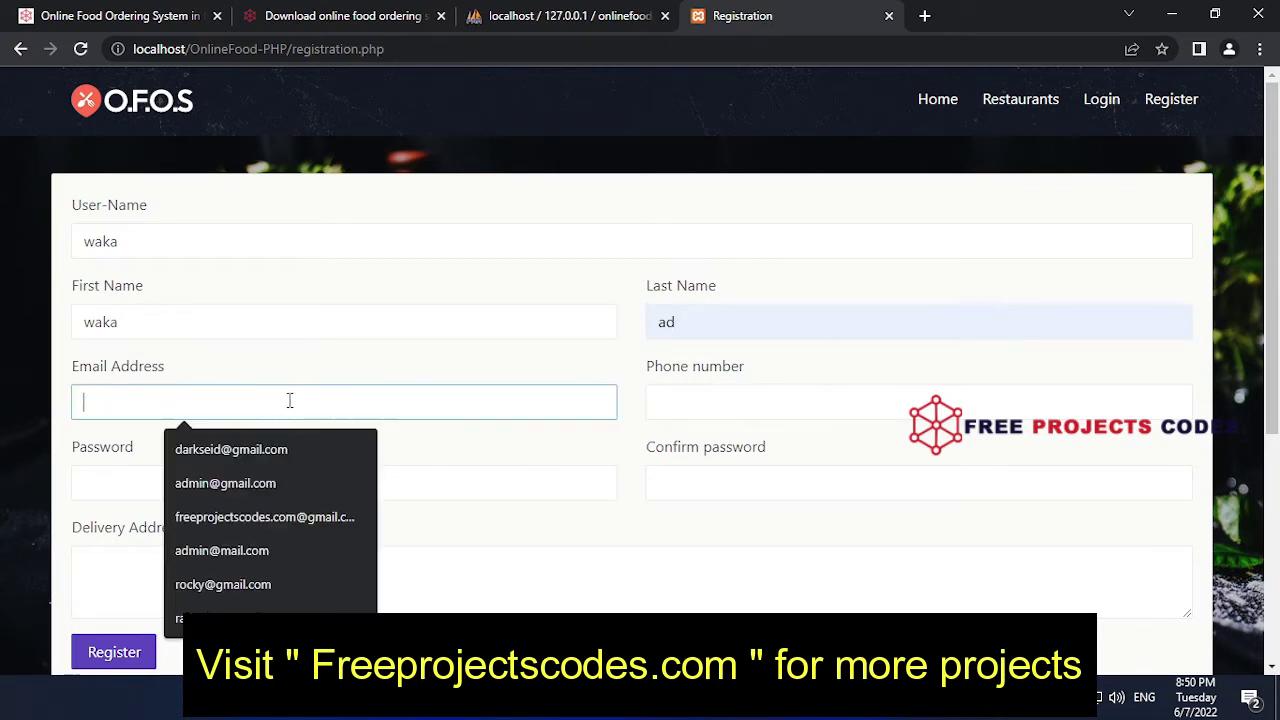
click(265, 587)
click(752, 400)
click(758, 480)
scroll(400, 408, down, 2)
click(192, 291)
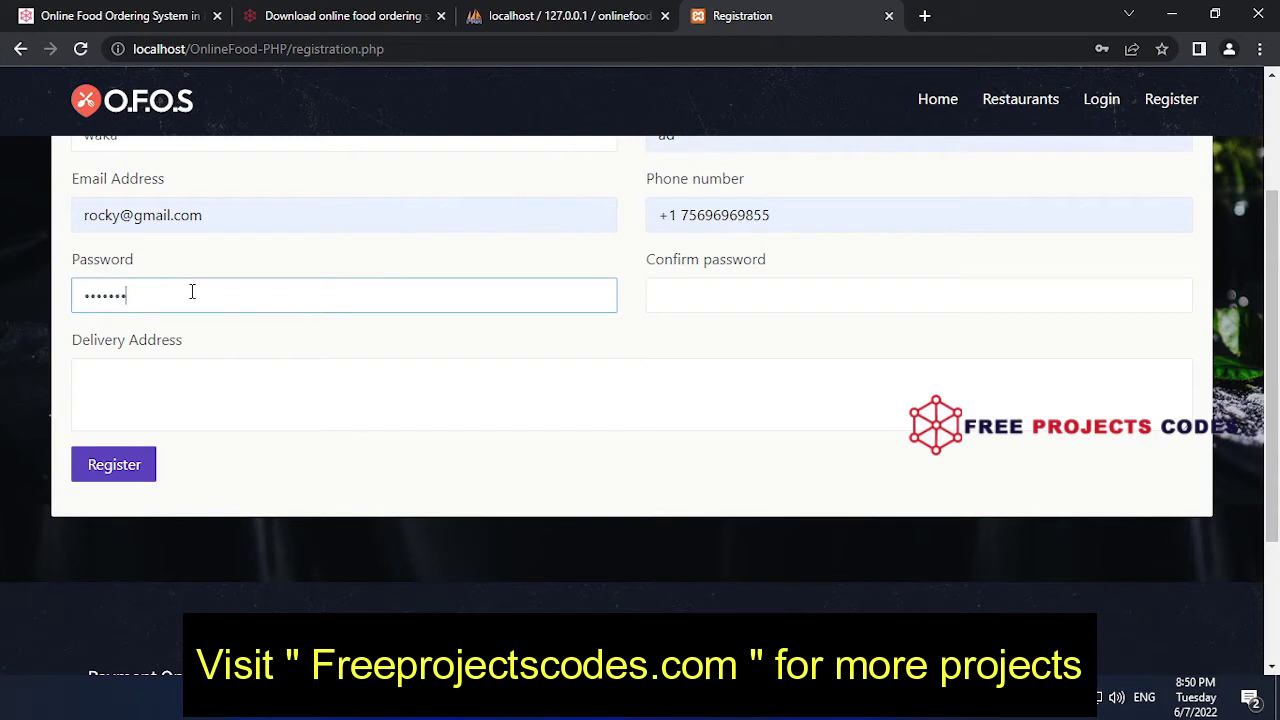
key(Tab)
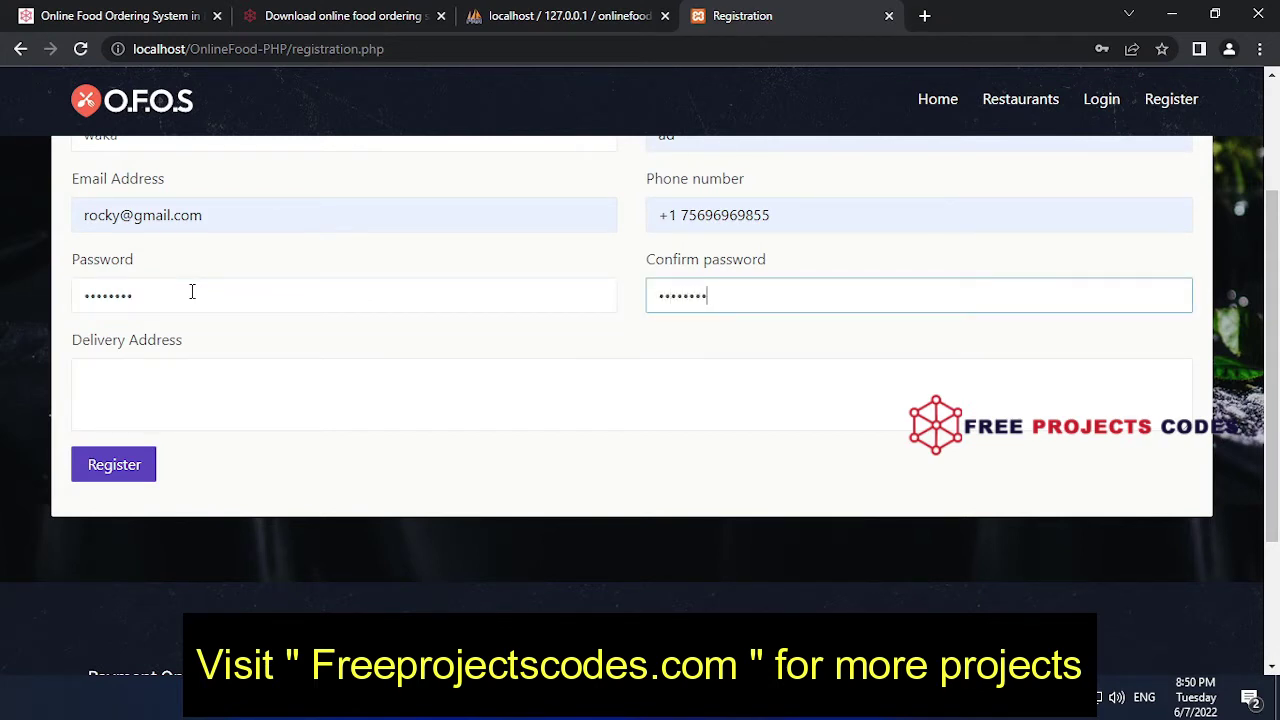
key(Tab)
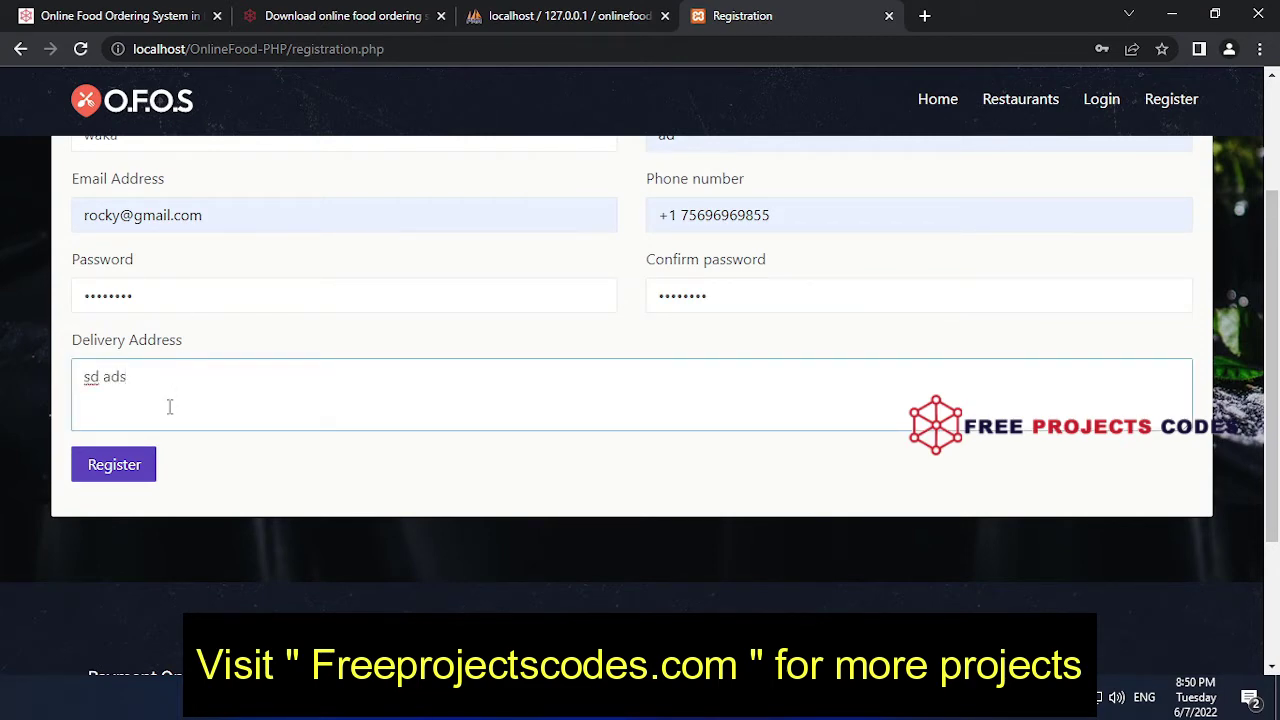
click(132, 475)
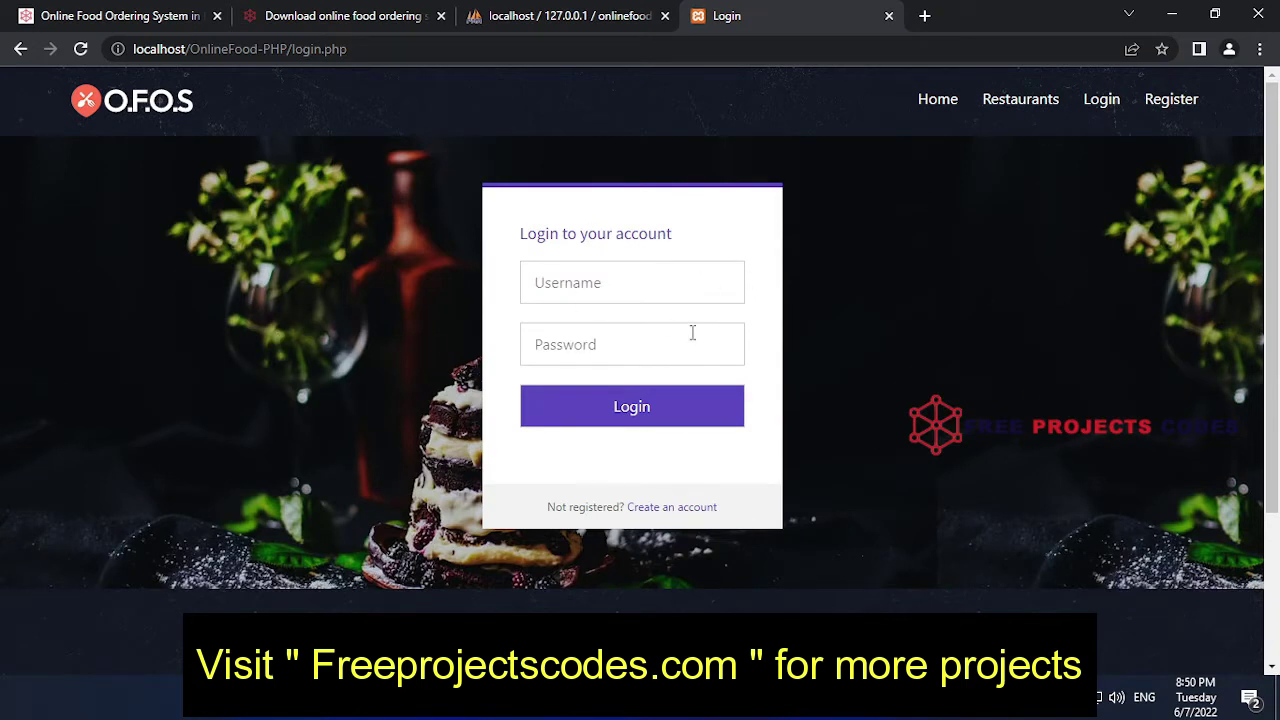
- Enter the new account's username and password on the Login page and sign in
click(643, 282)
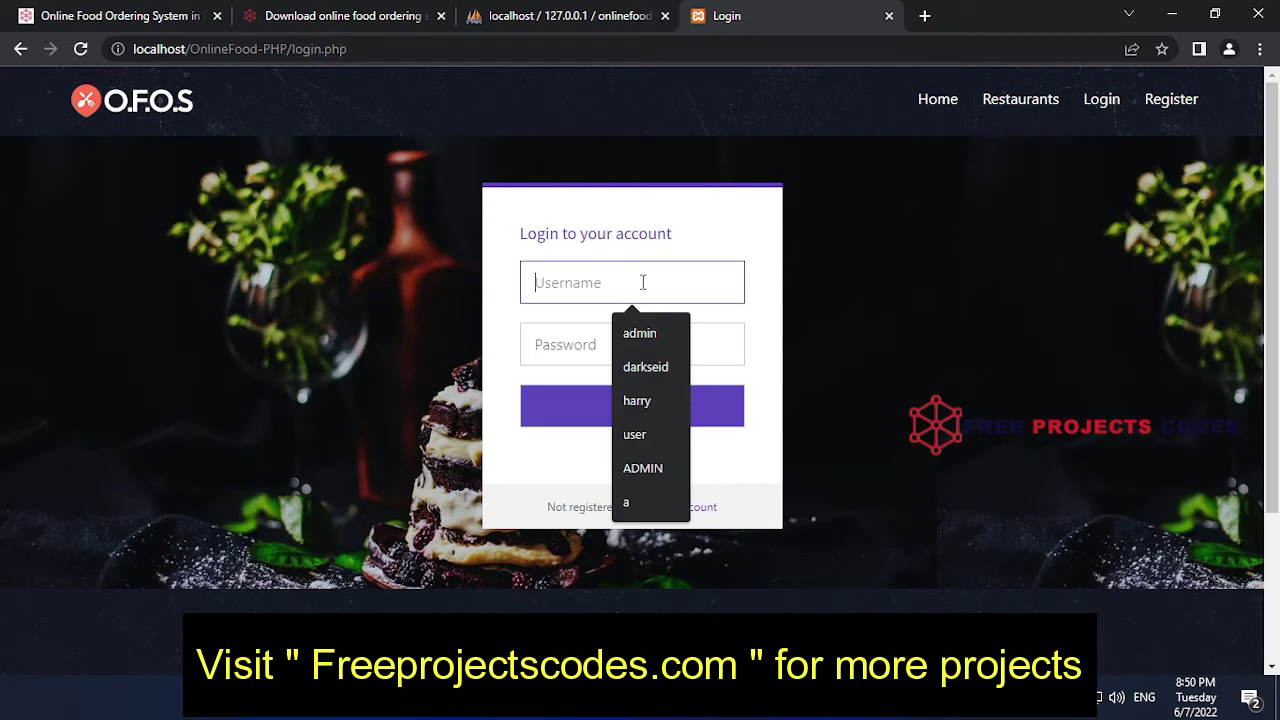
text(waka)
click(651, 338)
text(12)
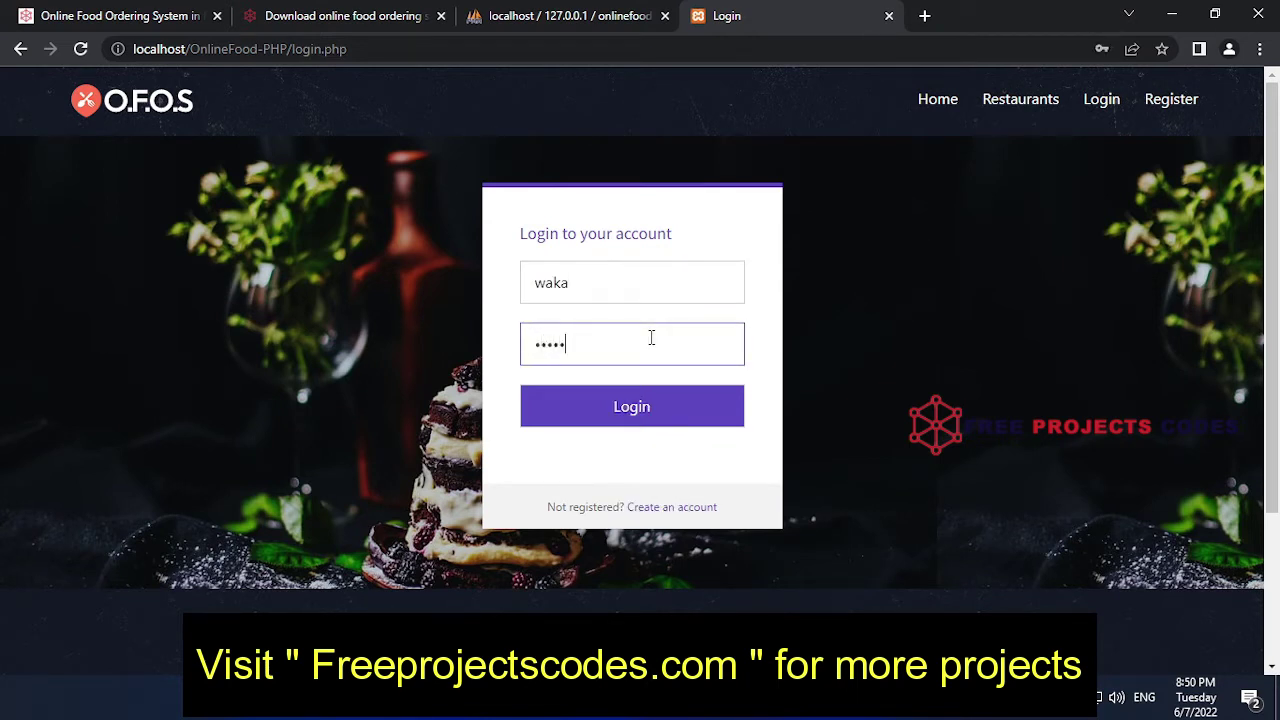
click(645, 412)
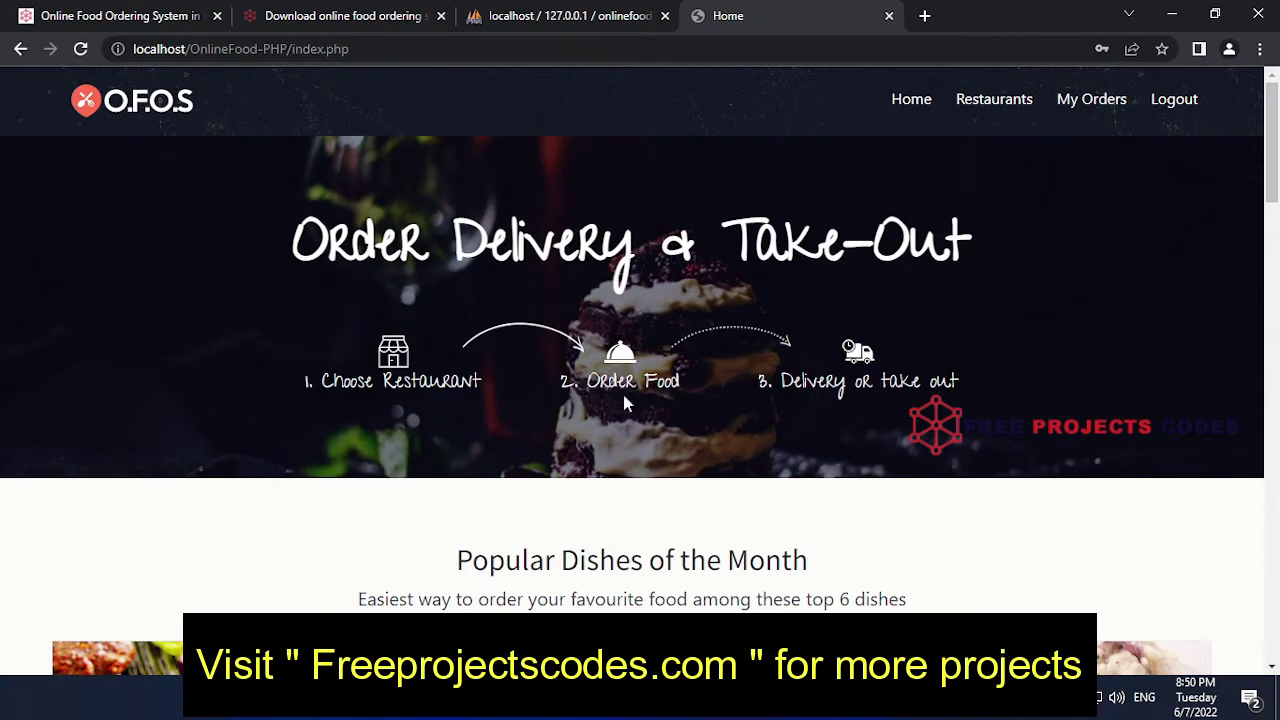
- Browse the home page and order from the Stuffed Jacket Potatoes popular dish
scroll(599, 437, down, 5)
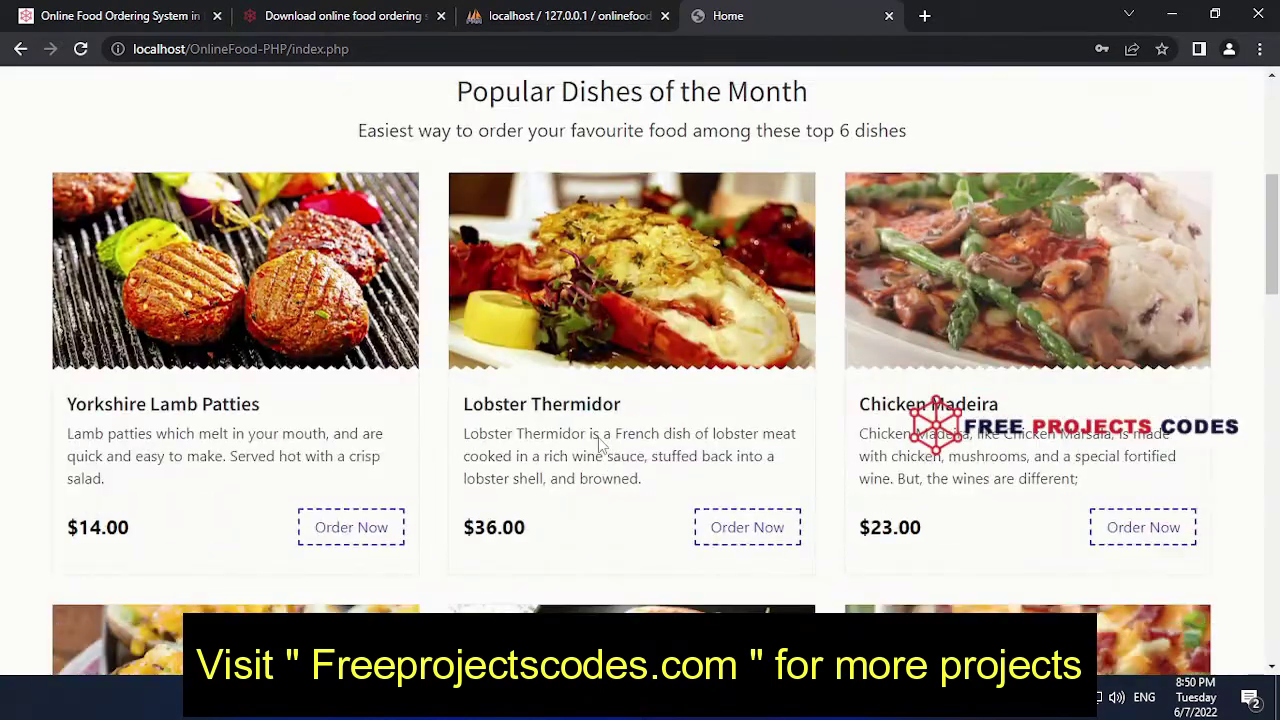
scroll(598, 440, down, 3)
scroll(509, 399, up, 3)
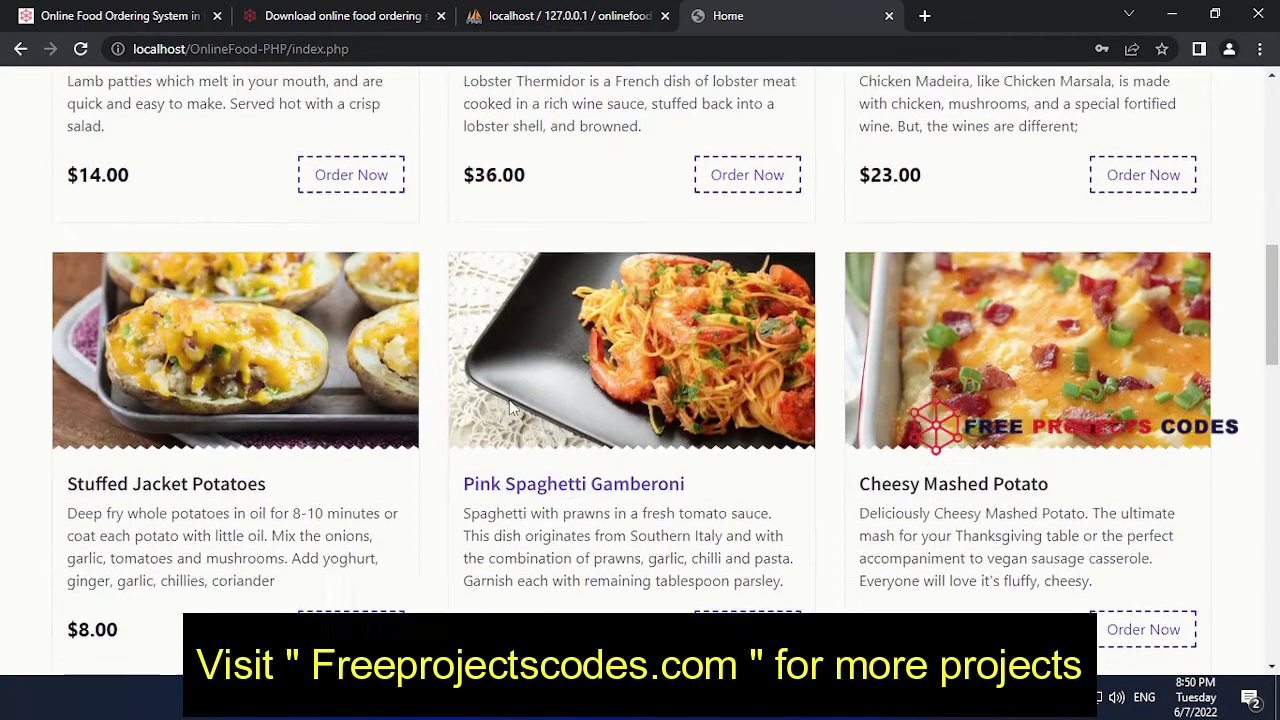
scroll(509, 404, down, 5)
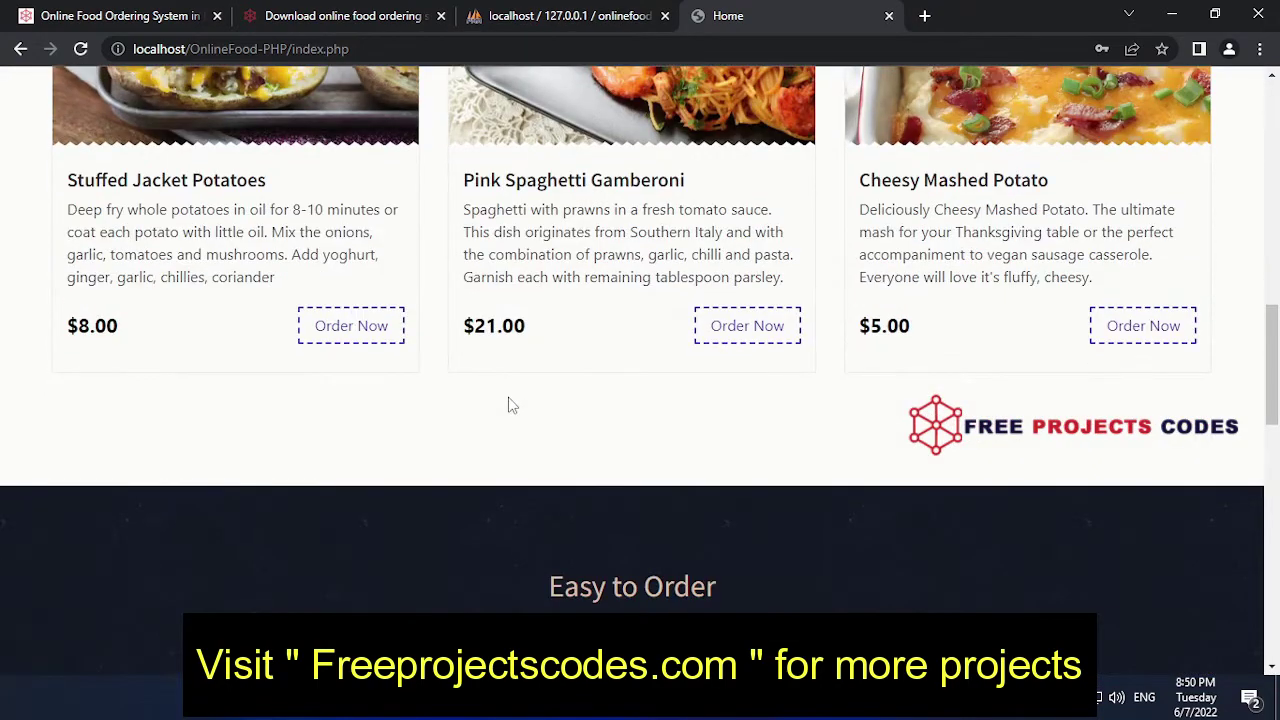
scroll(510, 395, up, 1)
click(380, 425)
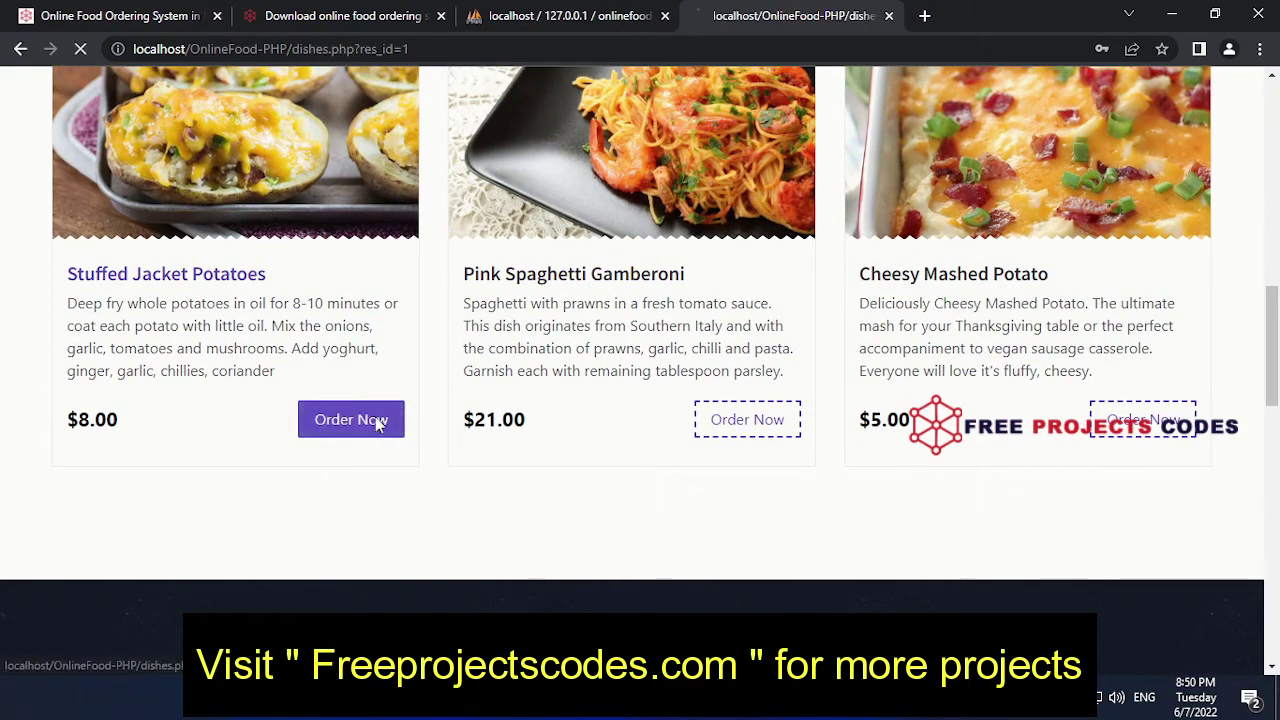
- Add Lobster Thermidor and Yorkshire Lamb Patties to the cart
scroll(610, 368, down, 5)
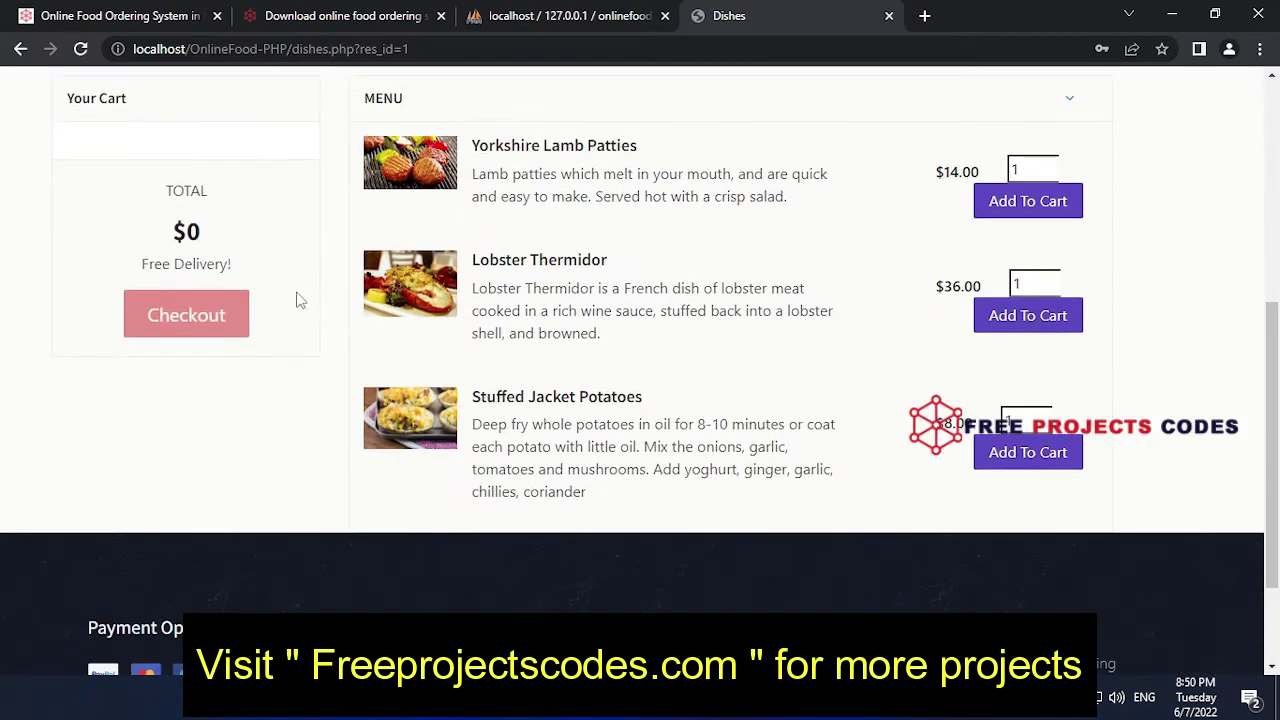
scroll(566, 314, up, 3)
scroll(566, 320, down, 2)
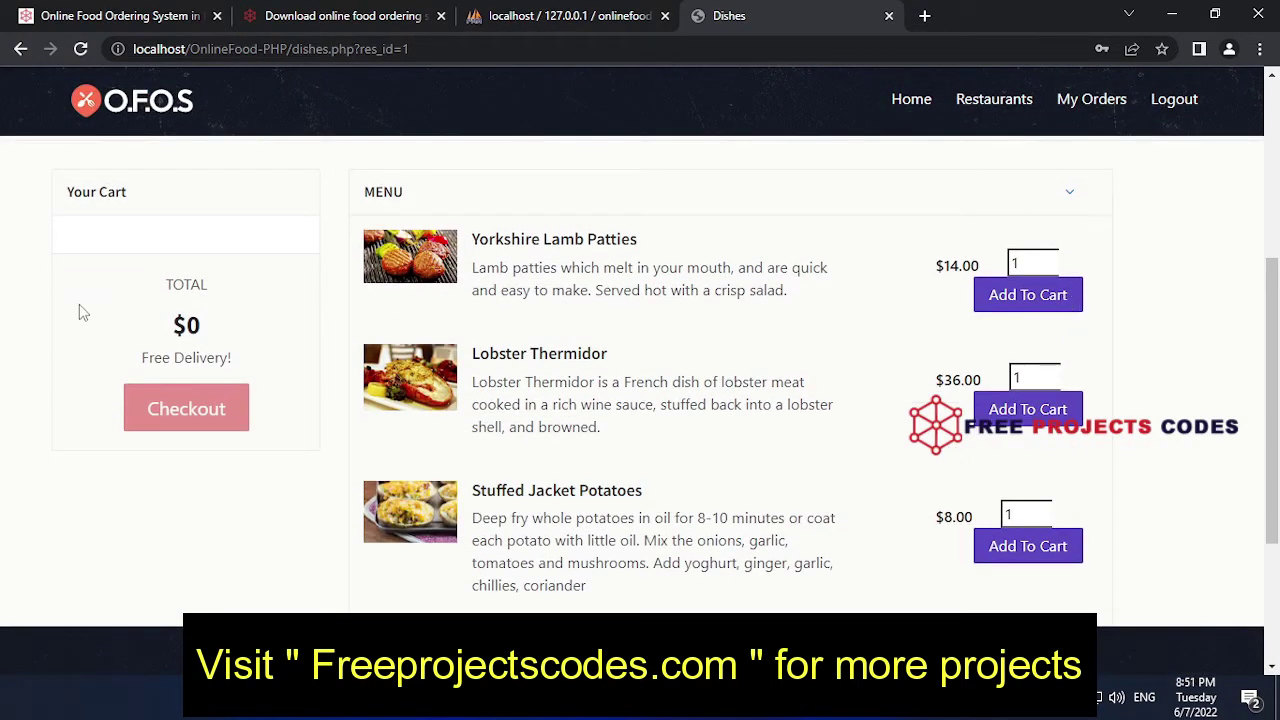
scroll(637, 362, down, 1)
scroll(637, 362, down, 3)
scroll(637, 362, up, 4)
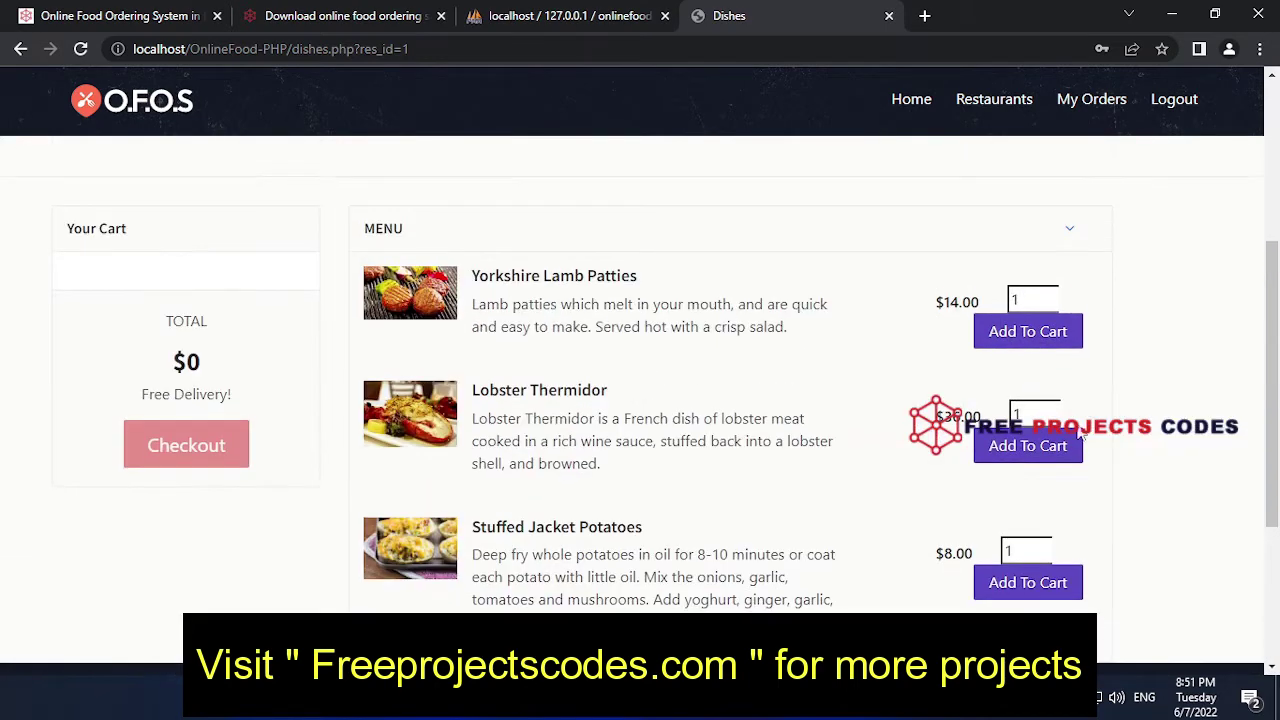
click(1030, 446)
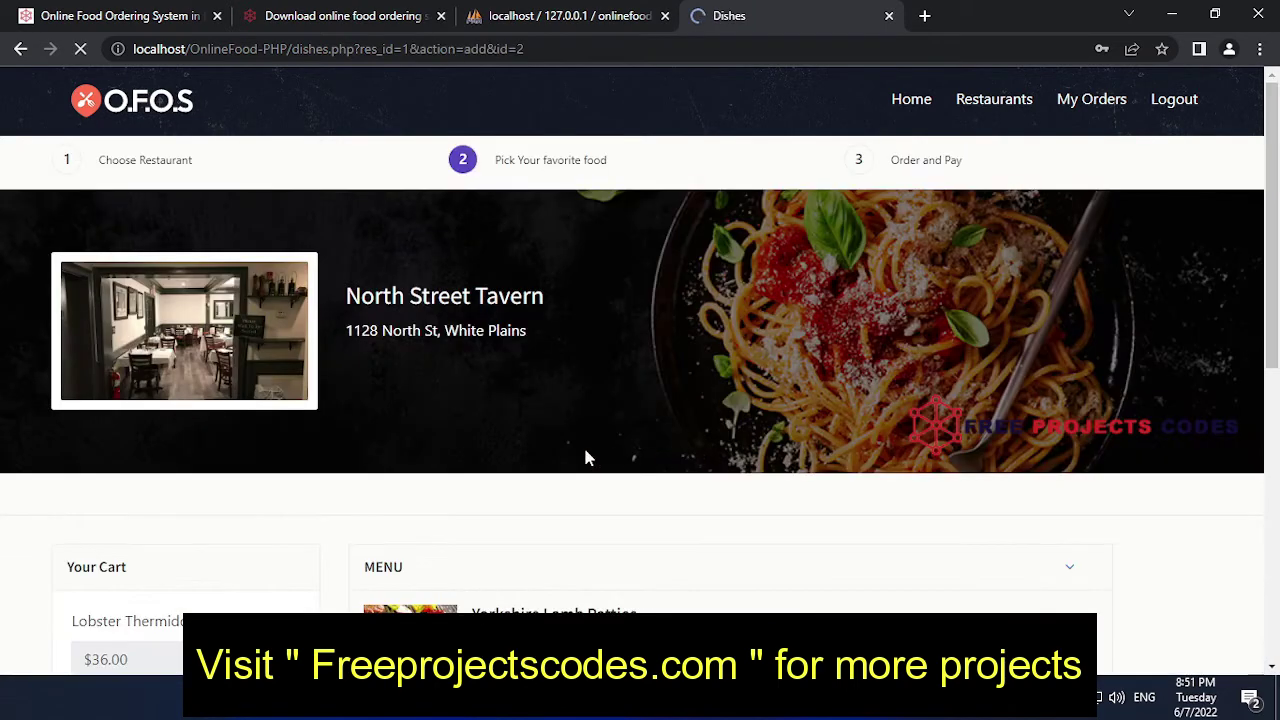
scroll(587, 458, down, 3)
scroll(580, 430, down, 2)
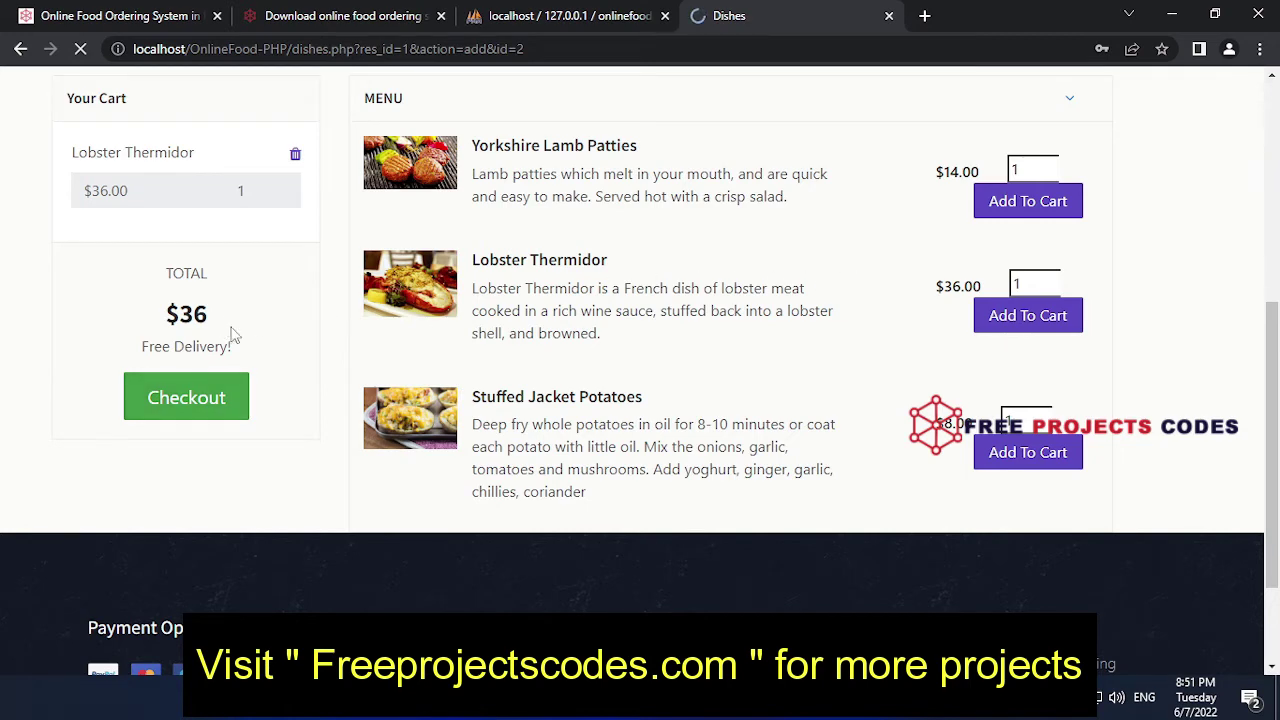
click(1057, 201)
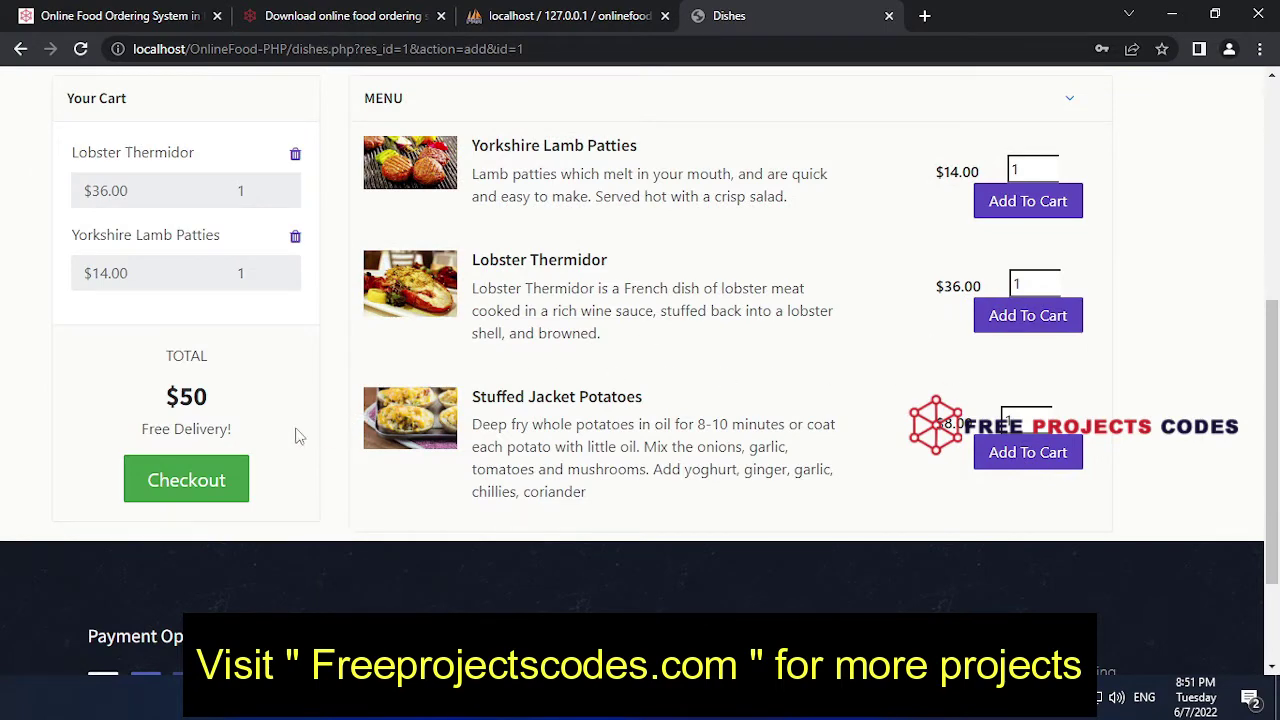
- Remove Lobster Thermidor, leaving Yorkshire Lamb Patties at $14.00 in the cart
scroll(300, 430, up, 1)
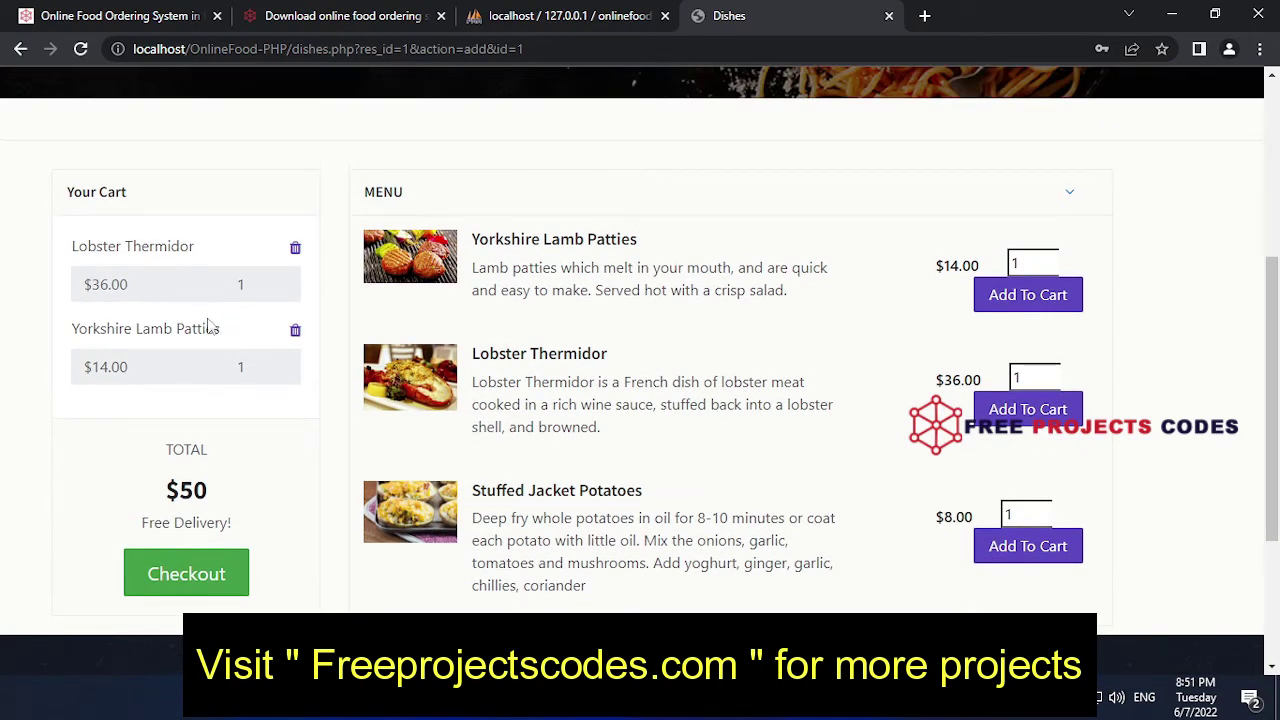
drag(229, 329, 62, 336)
drag(200, 253, 63, 249)
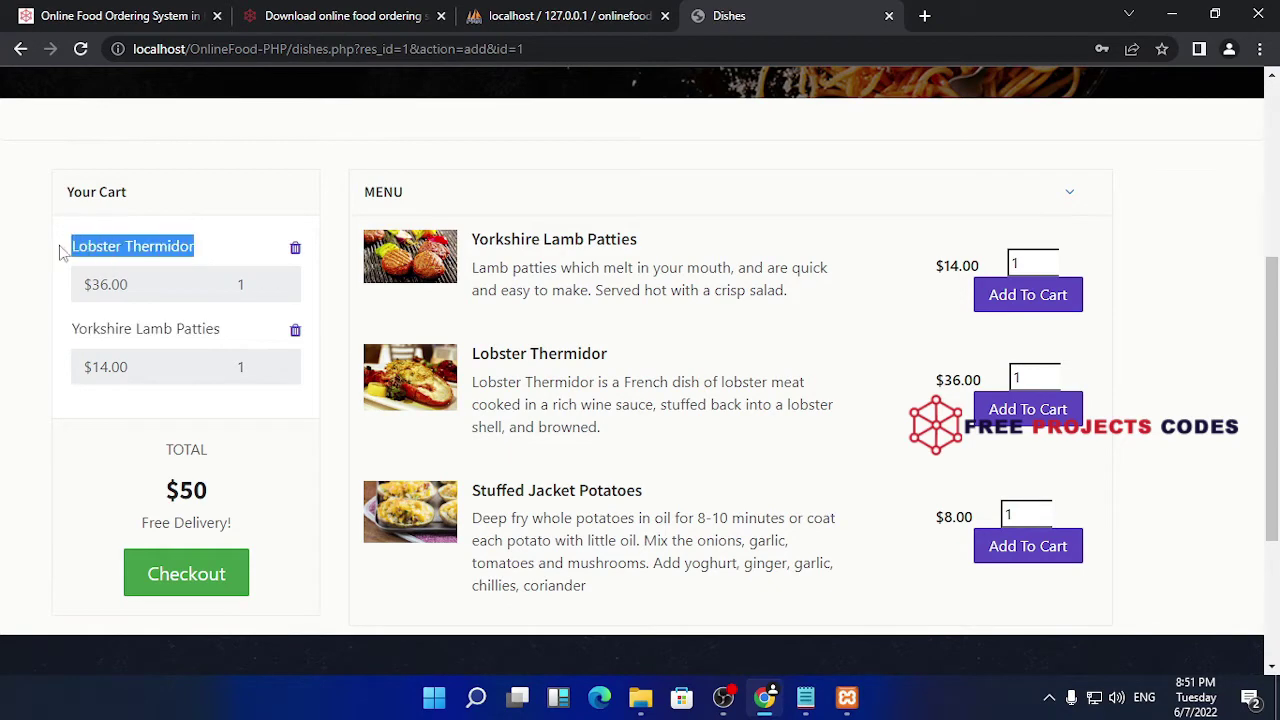
click(295, 248)
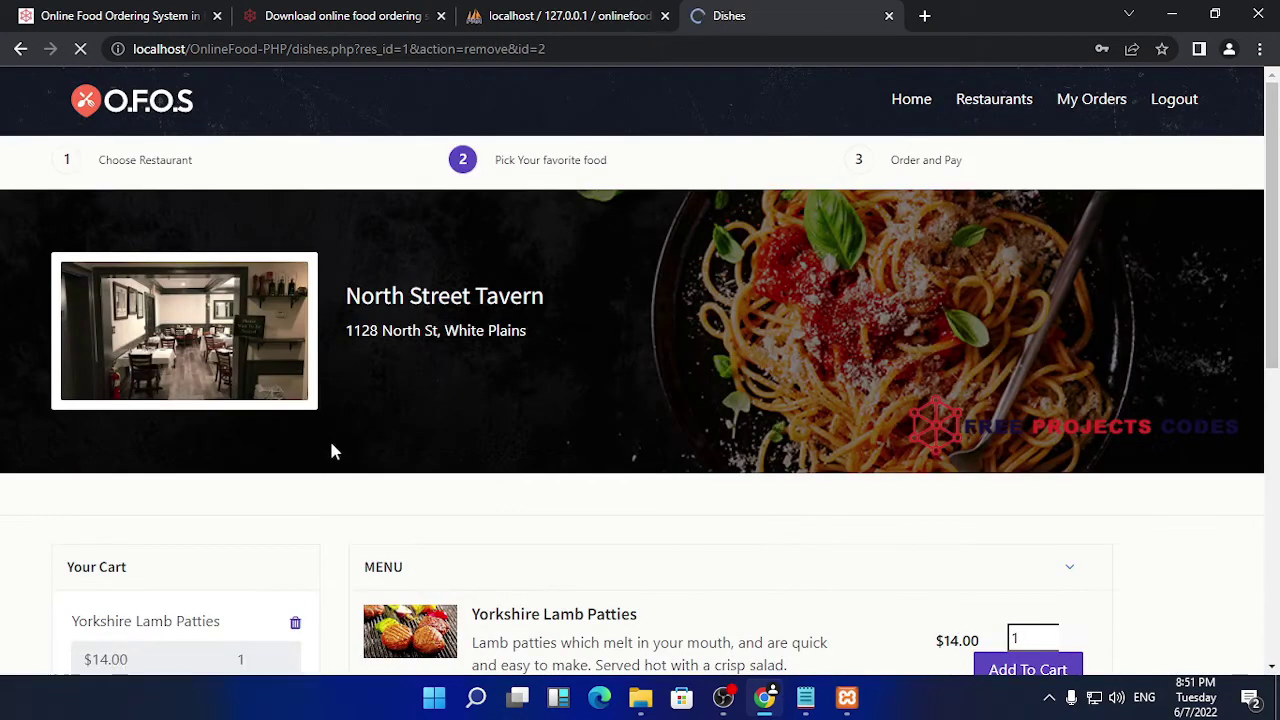
scroll(334, 449, down, 4)
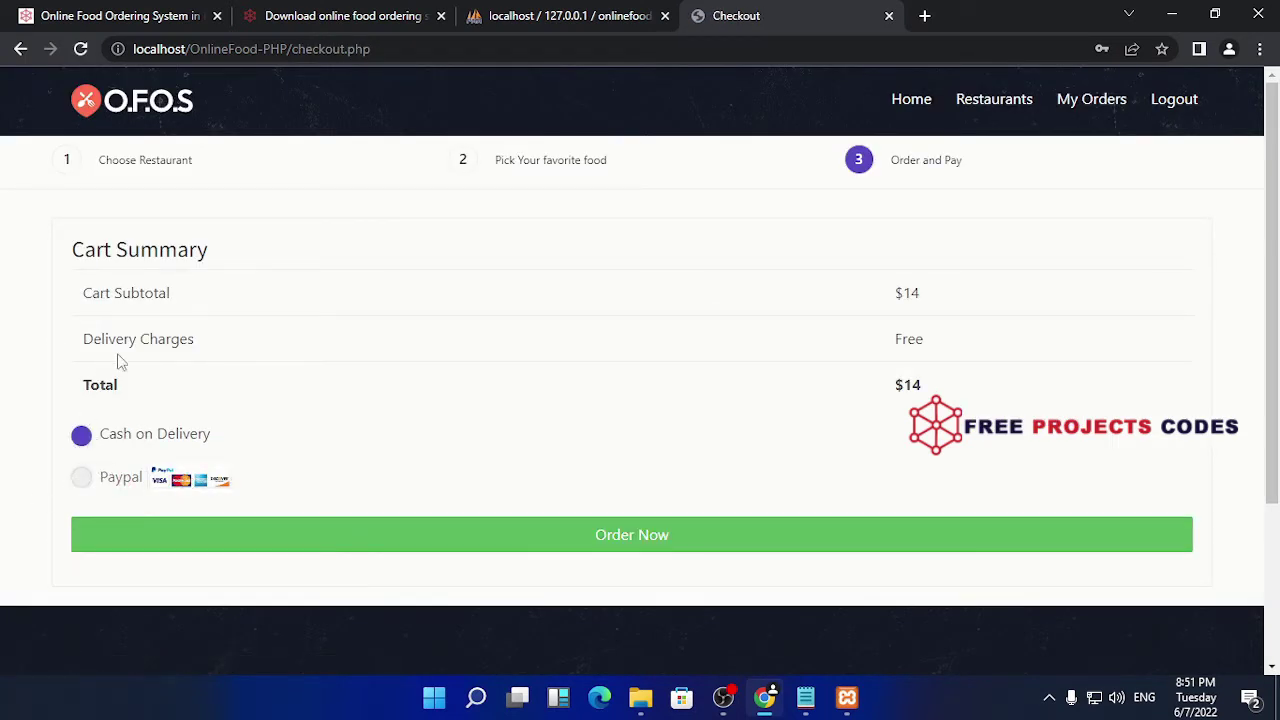
- Place and confirm the order with Cash on Delivery
scroll(403, 371, down, 2)
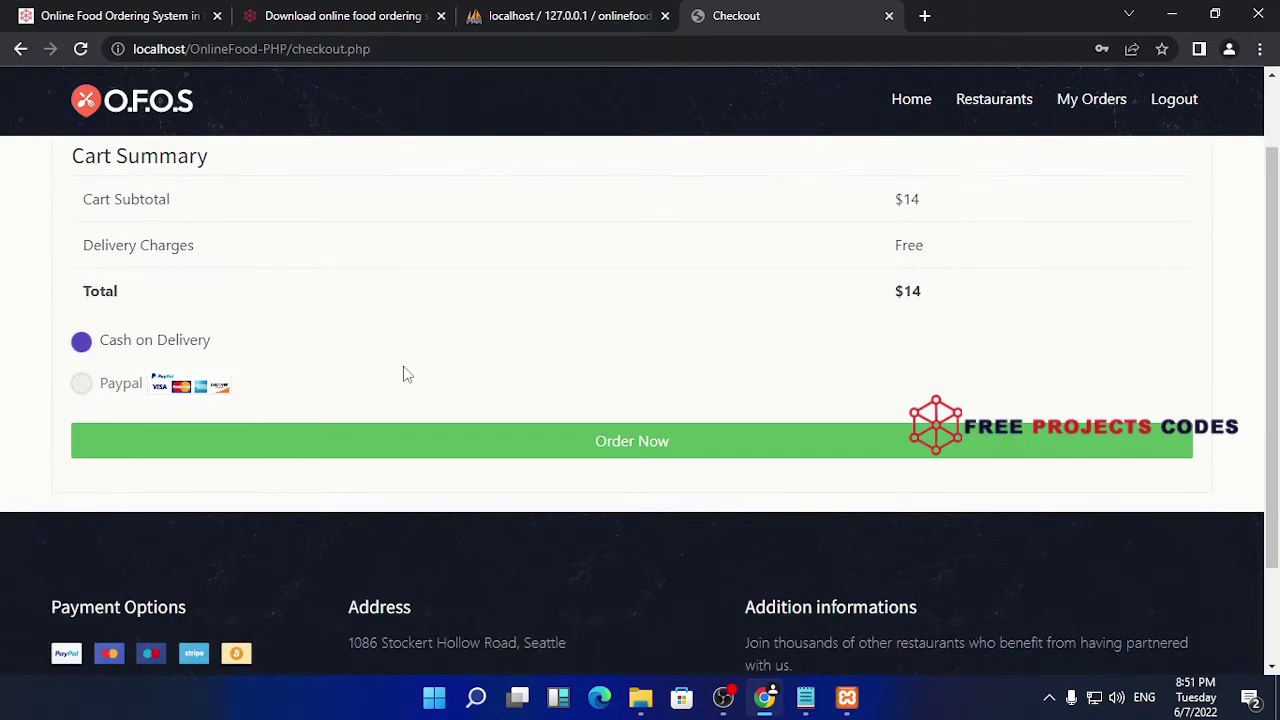
click(612, 352)
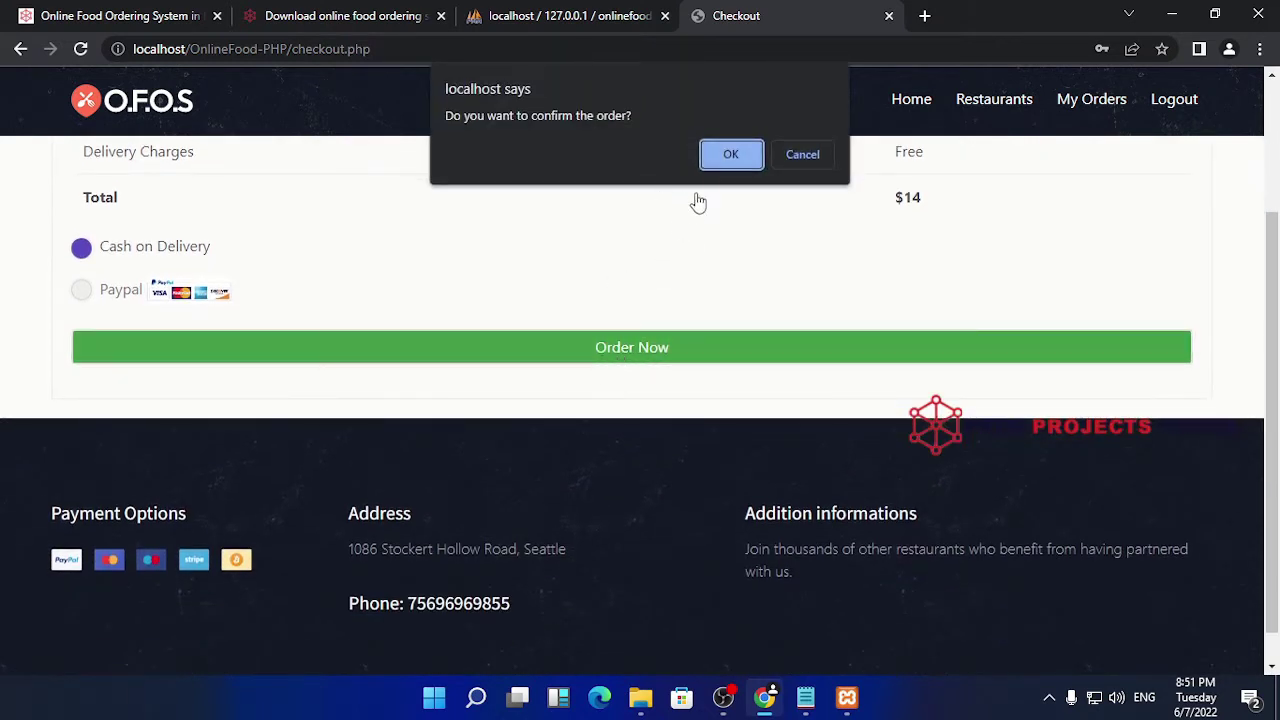
click(733, 153)
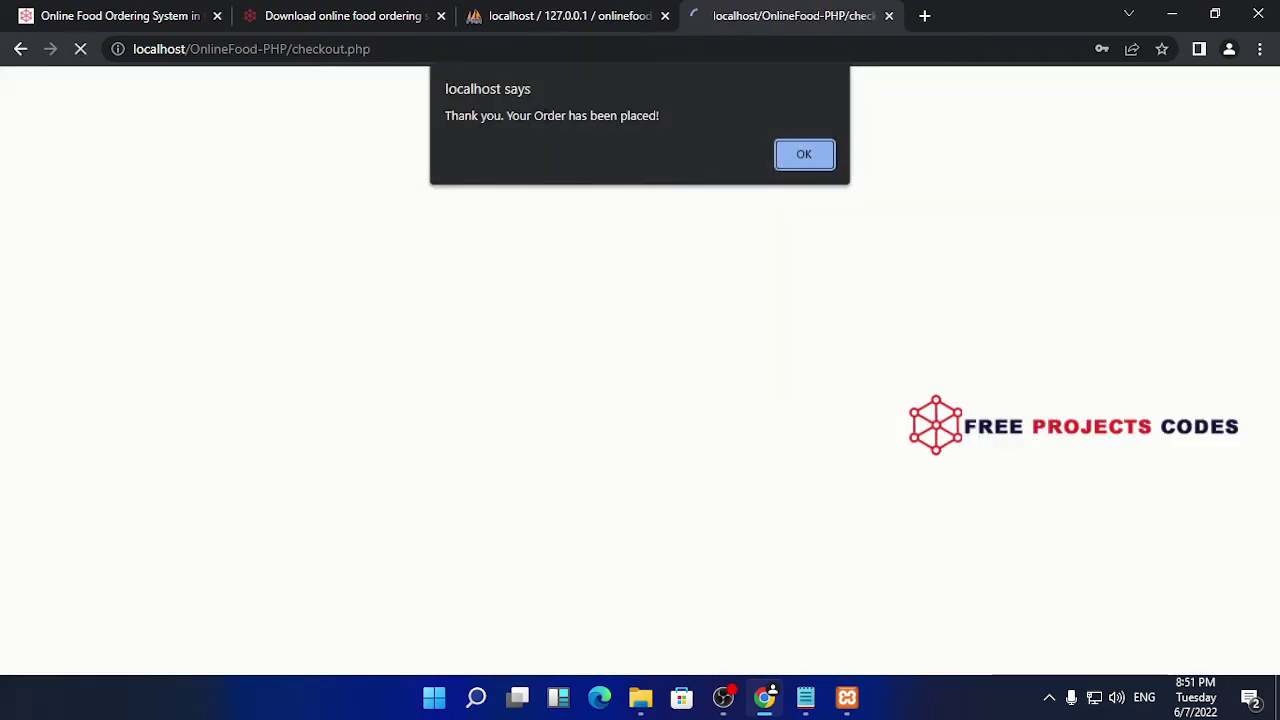
click(776, 156)
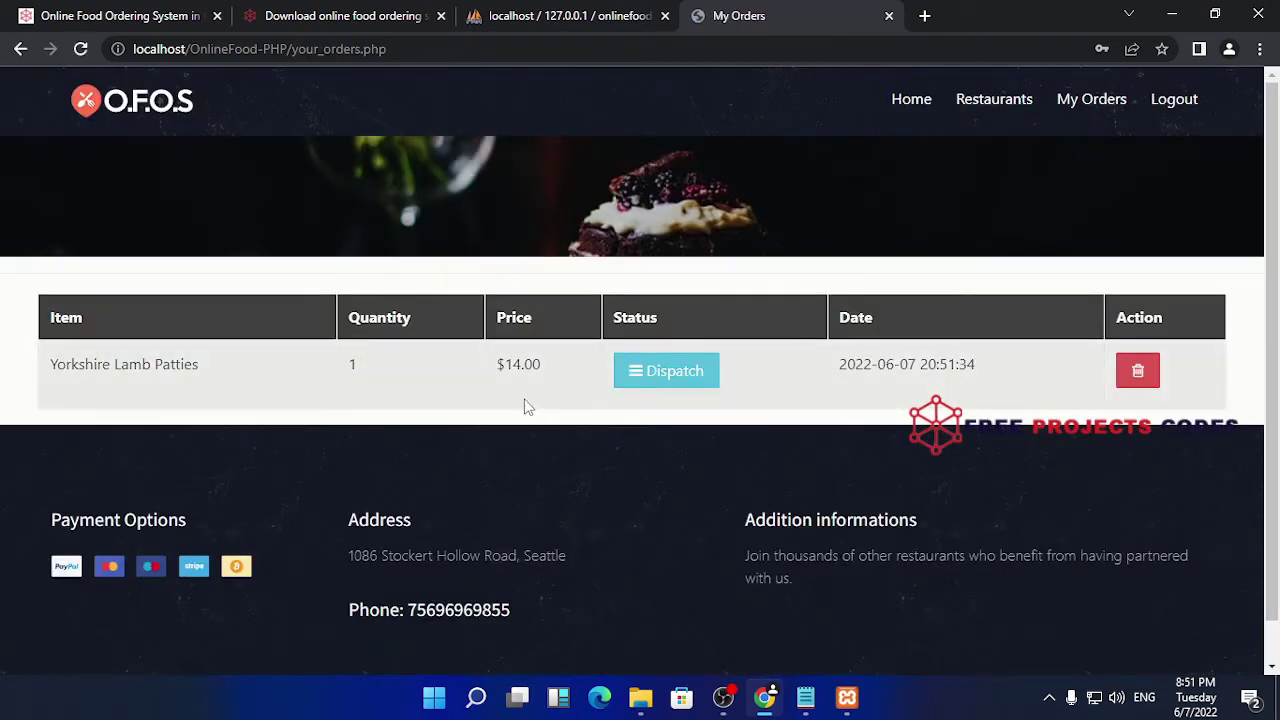
- Check My Orders lists Yorkshire Lamb Patties, 1, $14.00 as Dispatch, highlighting the row
click(651, 374)
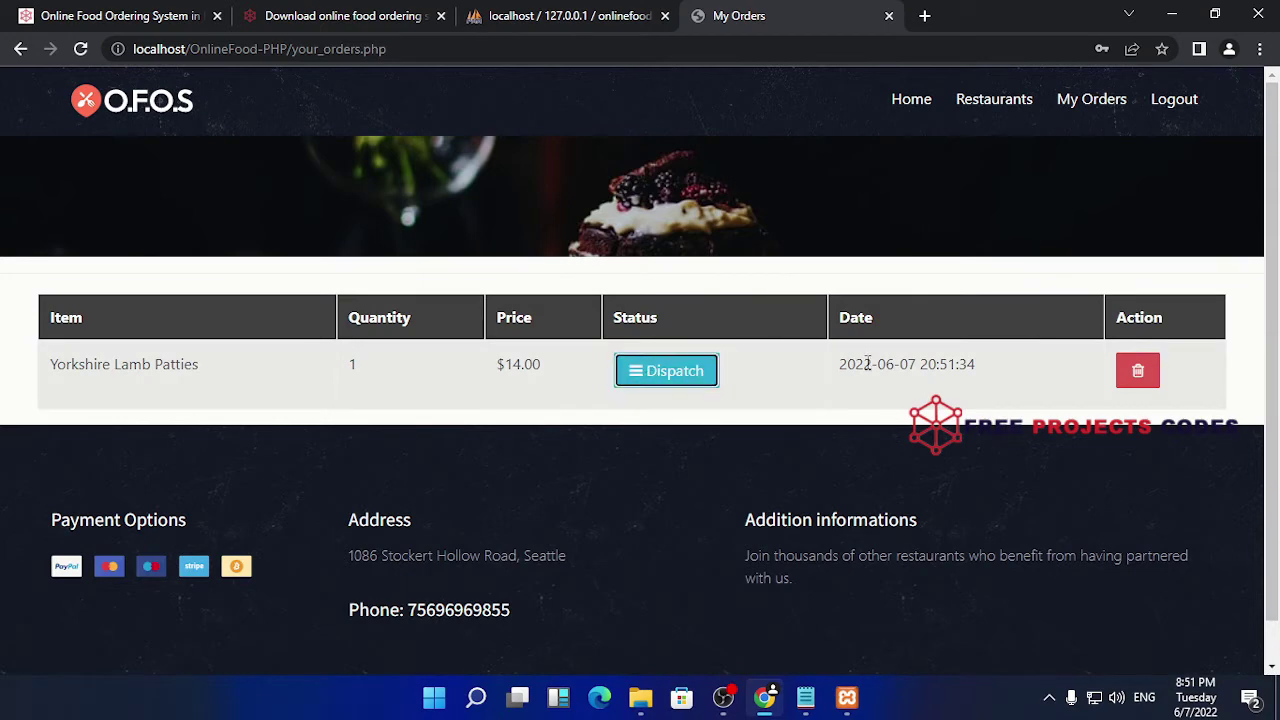
scroll(151, 357, up, 1)
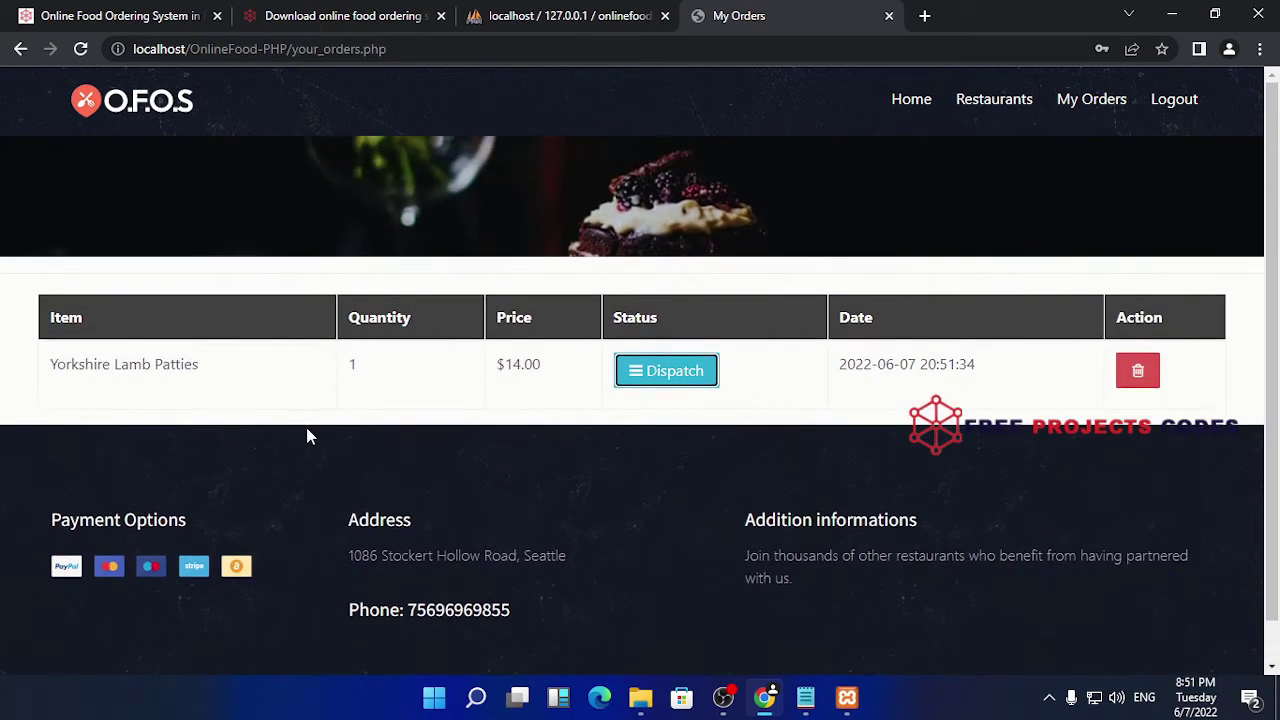
drag(160, 354, 6, 363)
drag(217, 363, 24, 370)
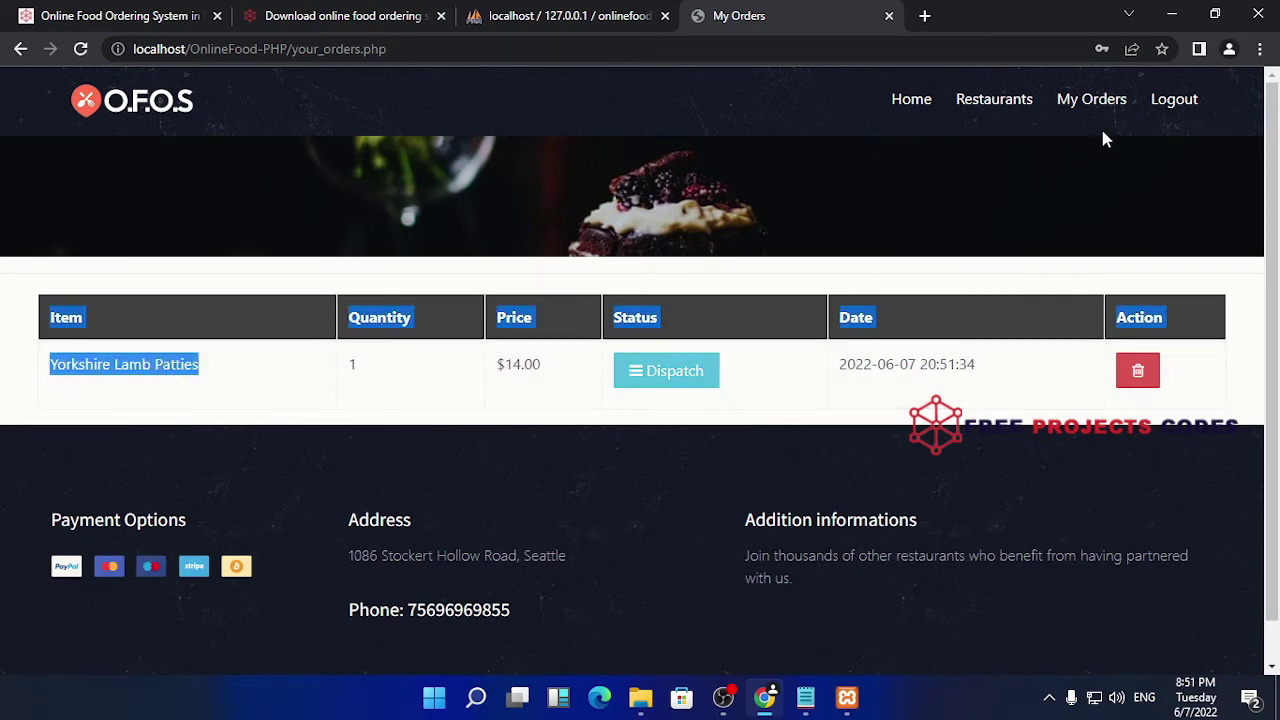
- Go home, then replace index.php with admin/ in the address to load the admin panel
click(880, 100)
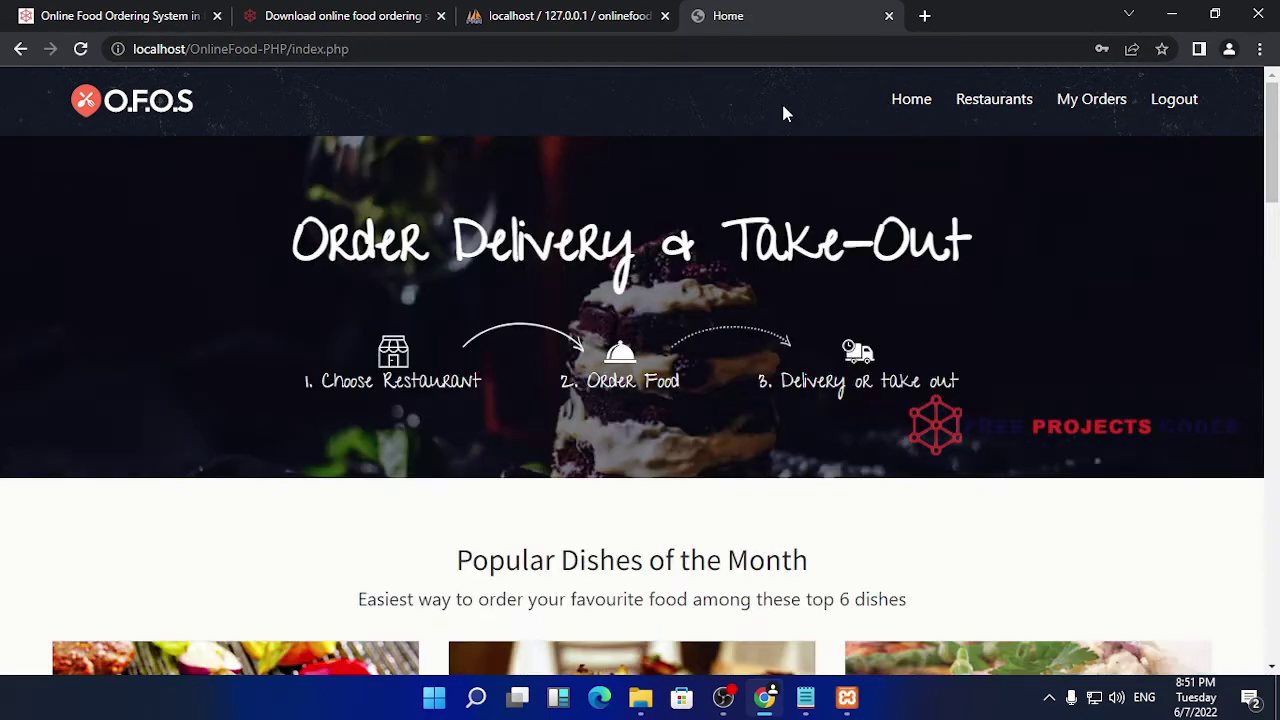
click(349, 49)
drag(349, 49, 298, 50)
key(BackSpace)
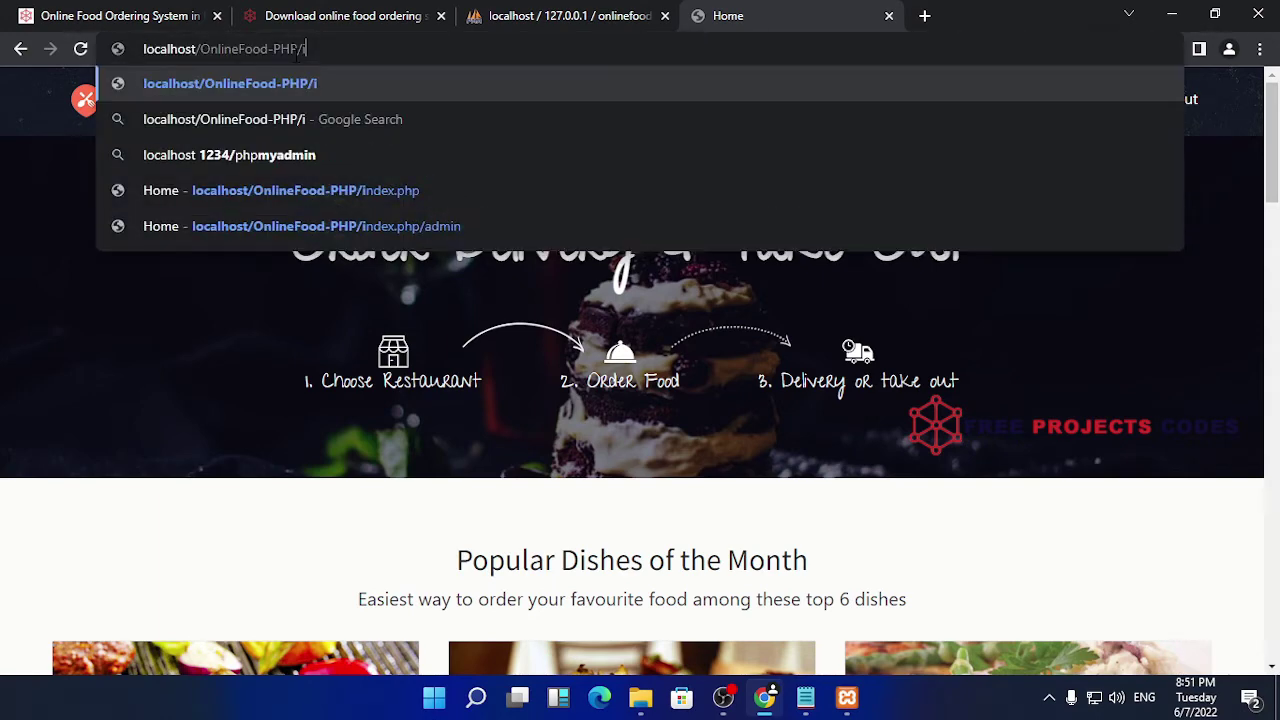
text(admin/)
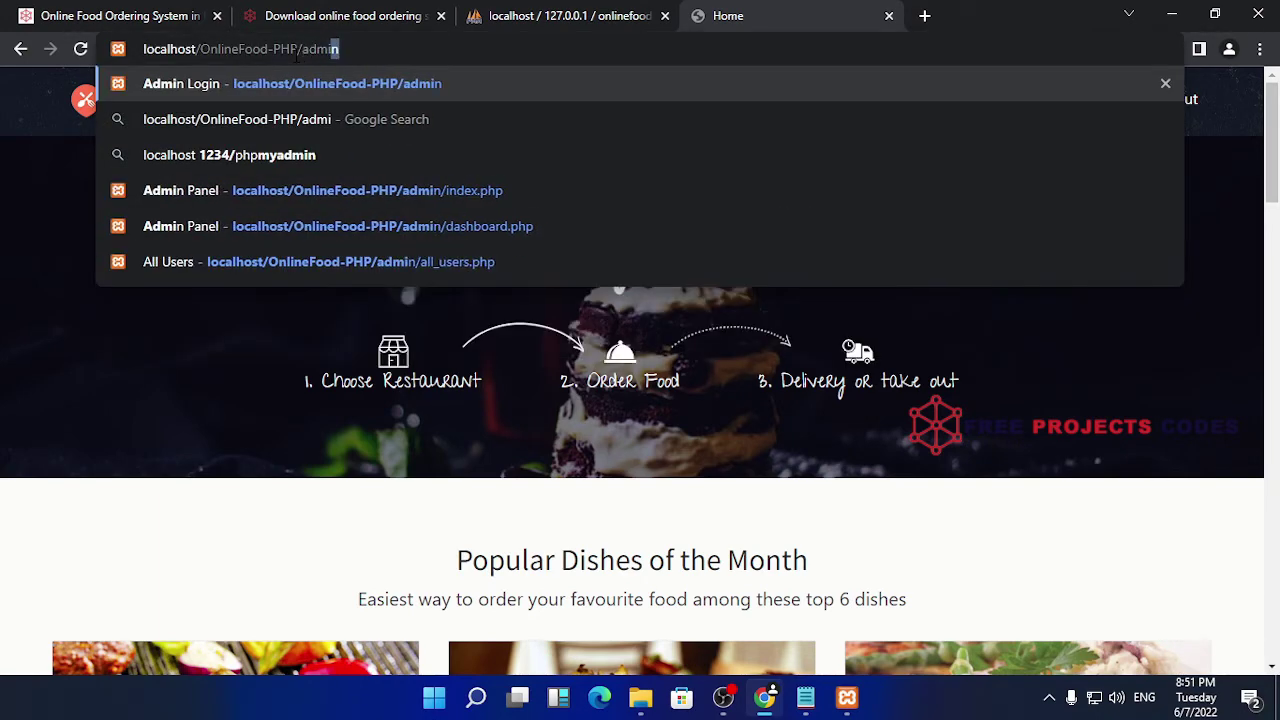
key(Return)
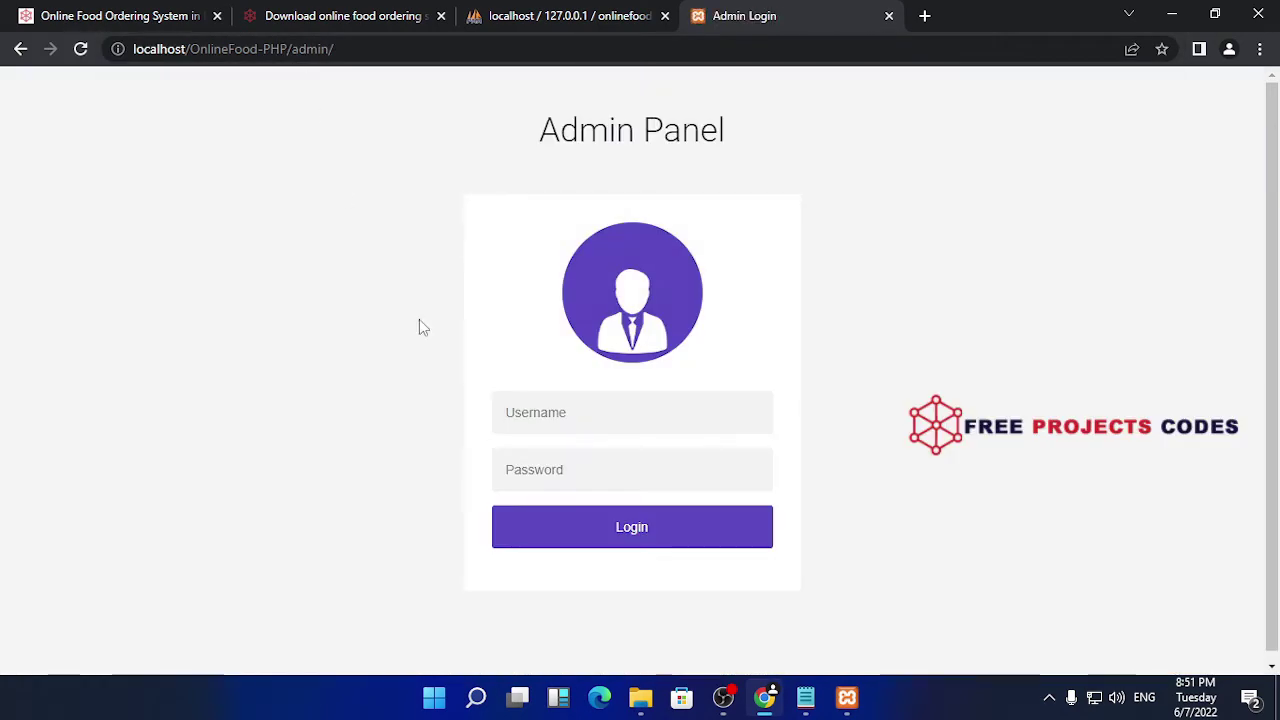
- Enter the admin username and password and log in
click(623, 410)
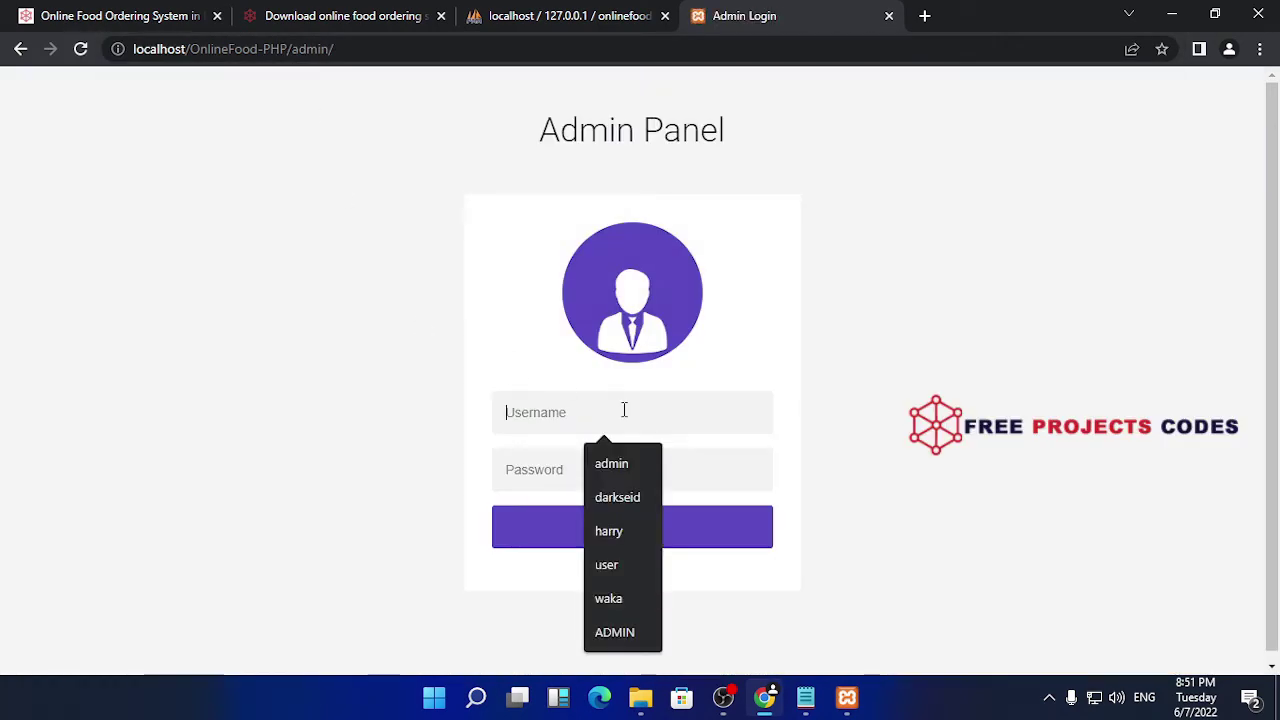
text(admi)
key(Tab)
text(1234)
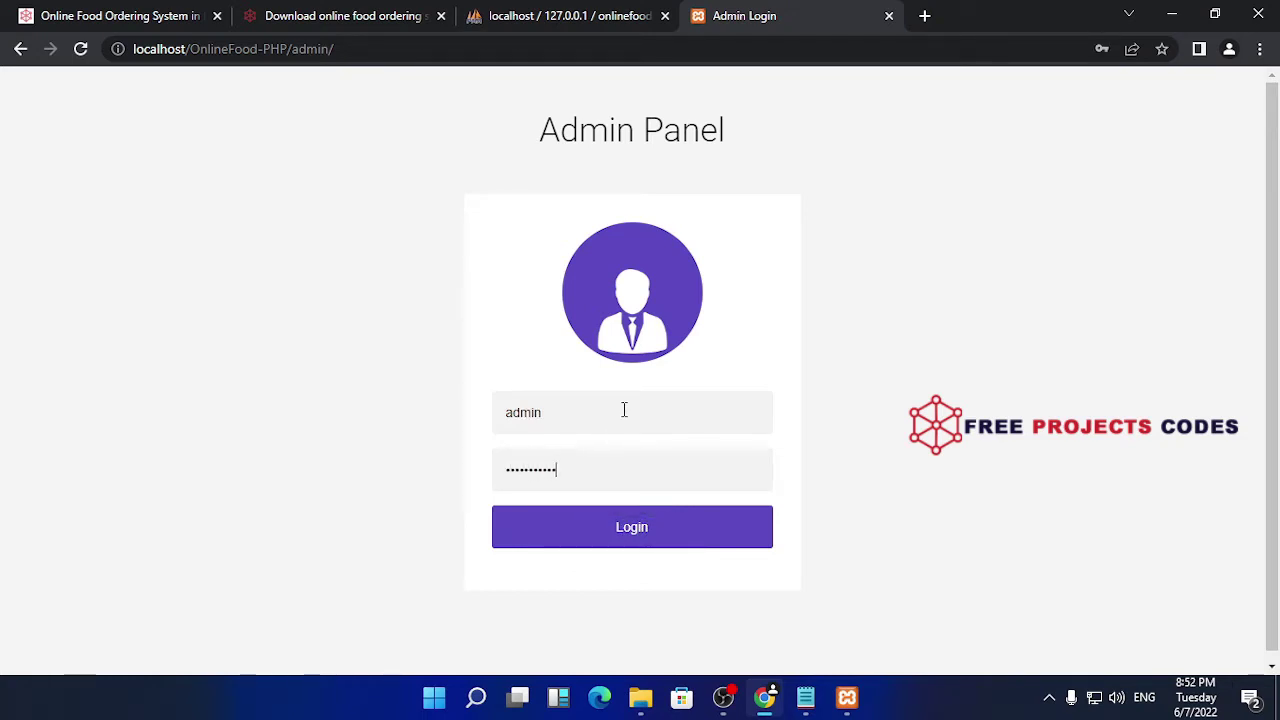
click(658, 534)
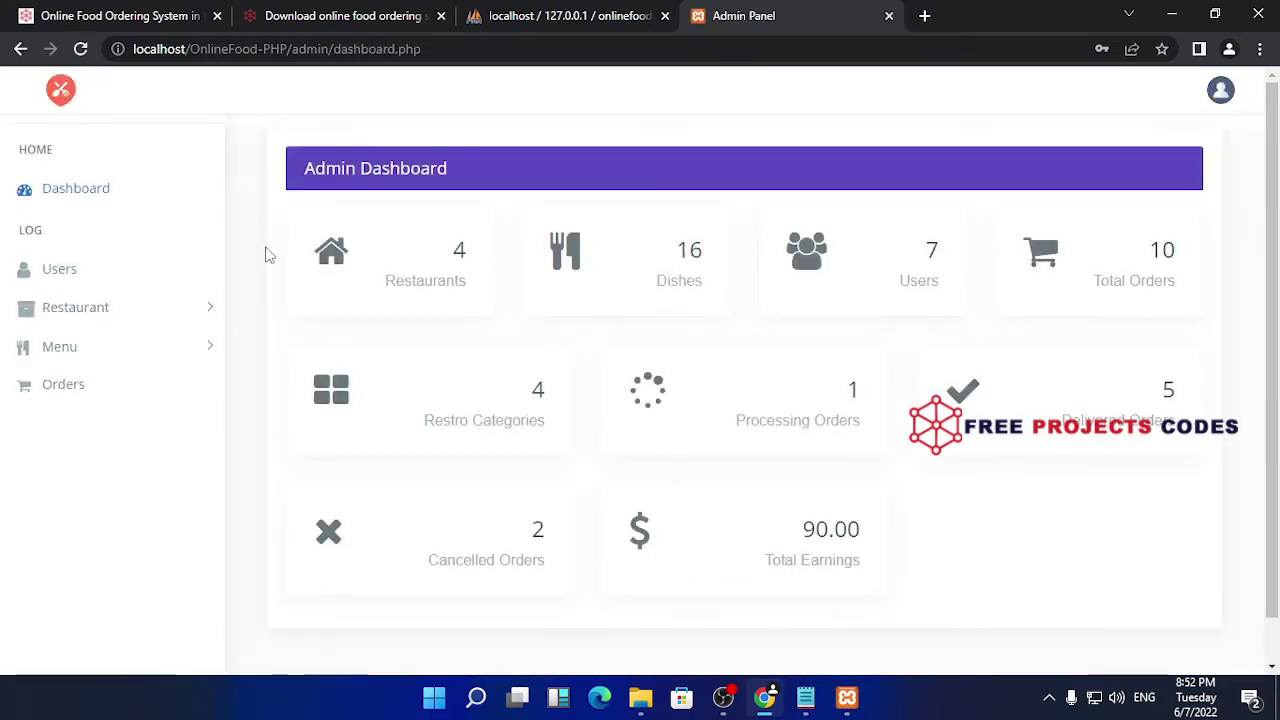
- View the Users list and look through the newest user's edit form
click(57, 272)
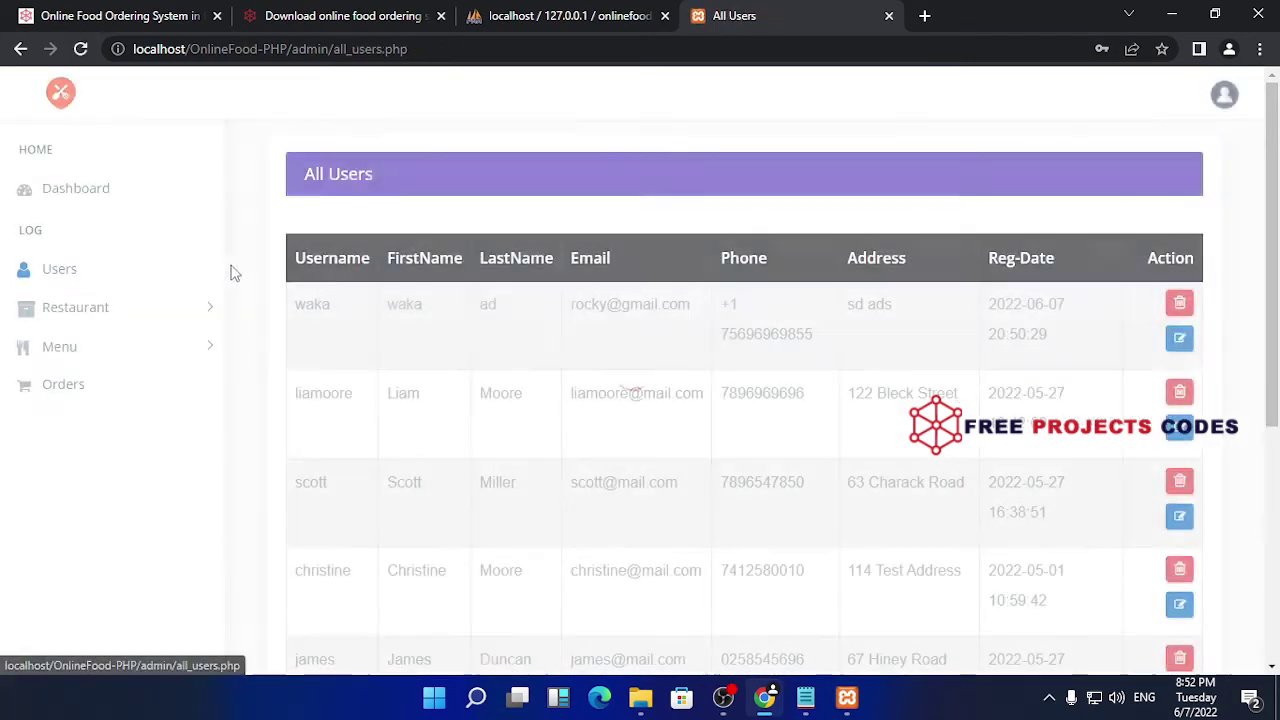
drag(340, 315, 281, 324)
click(350, 311)
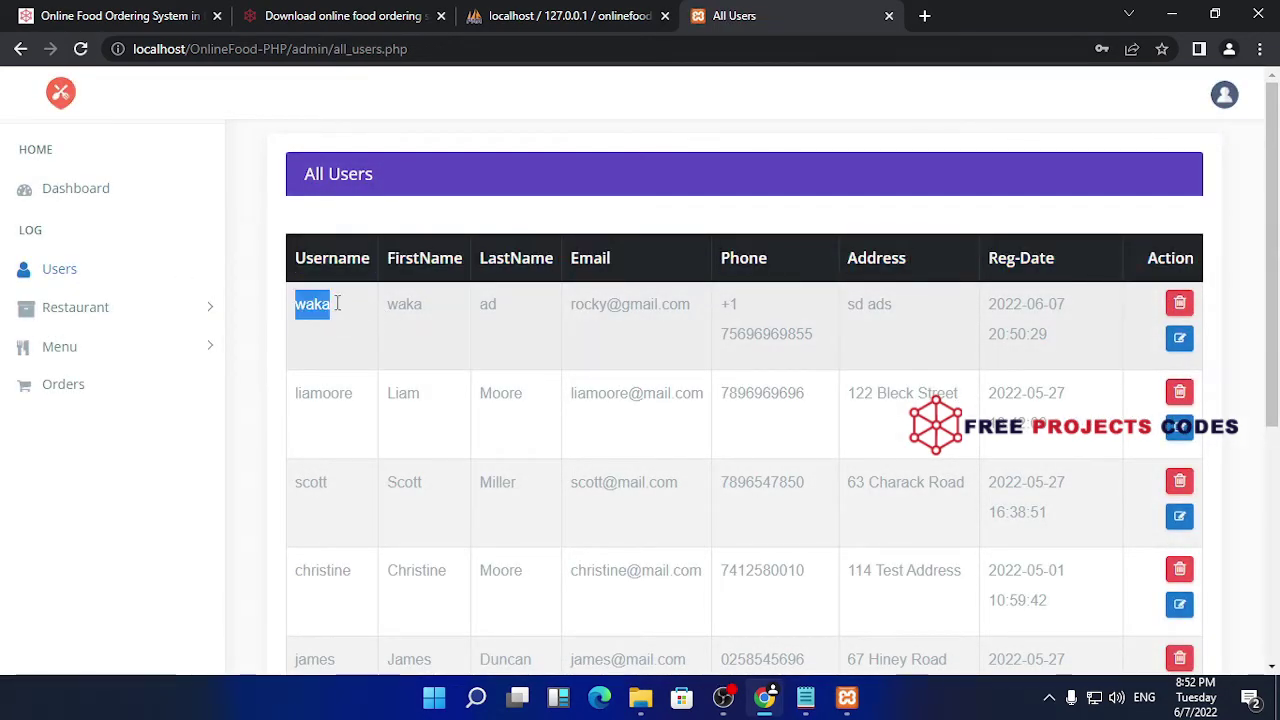
click(1179, 338)
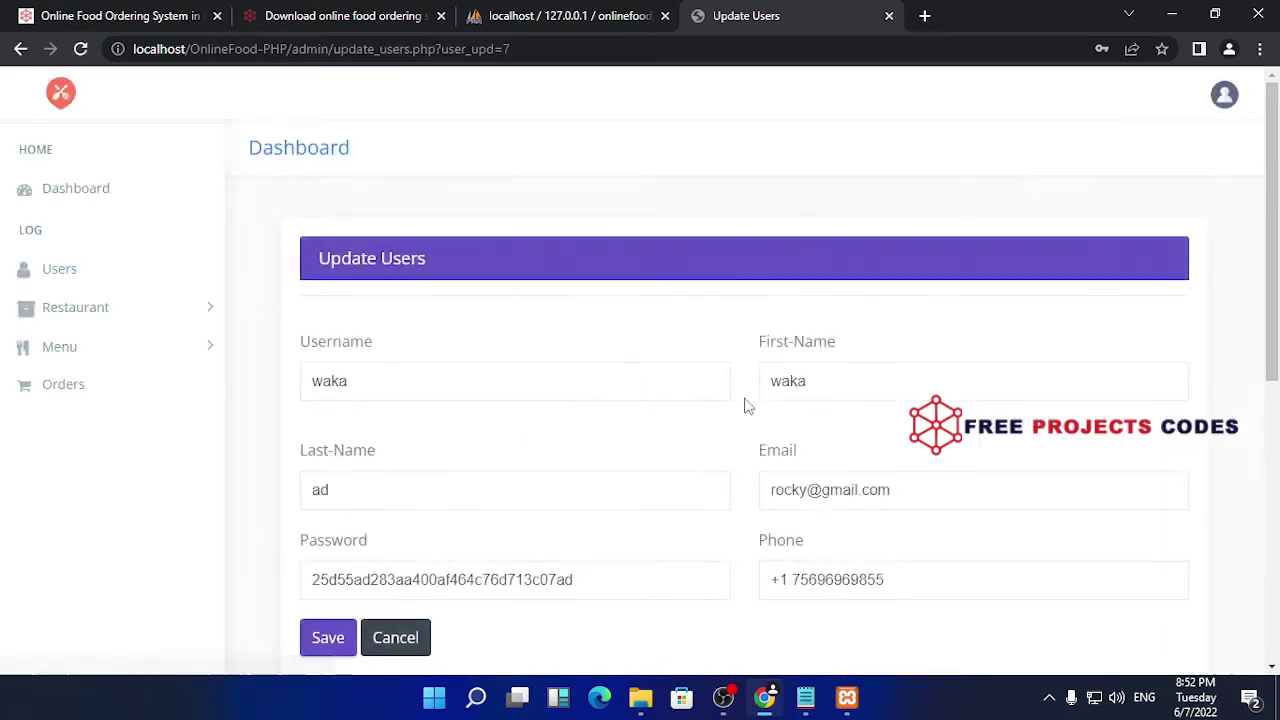
scroll(553, 399, down, 3)
scroll(553, 399, up, 3)
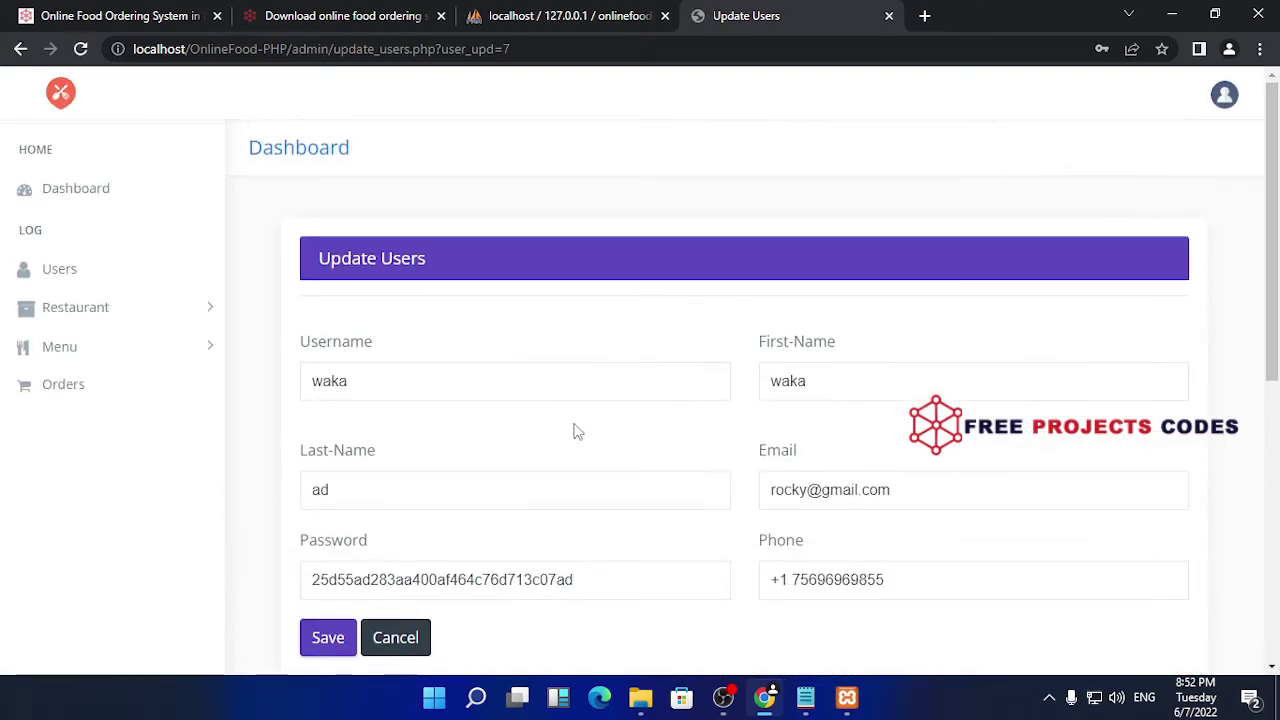
scroll(463, 443, down, 1)
scroll(463, 443, up, 1)
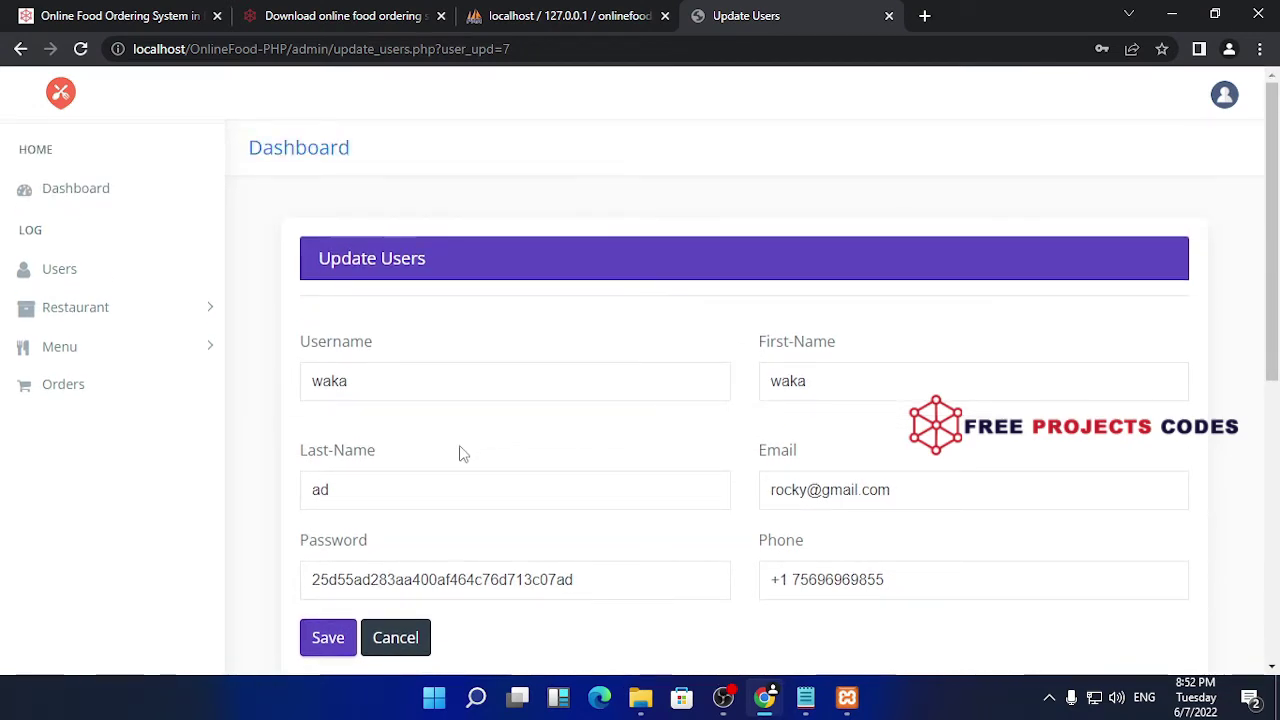
scroll(441, 475, down, 4)
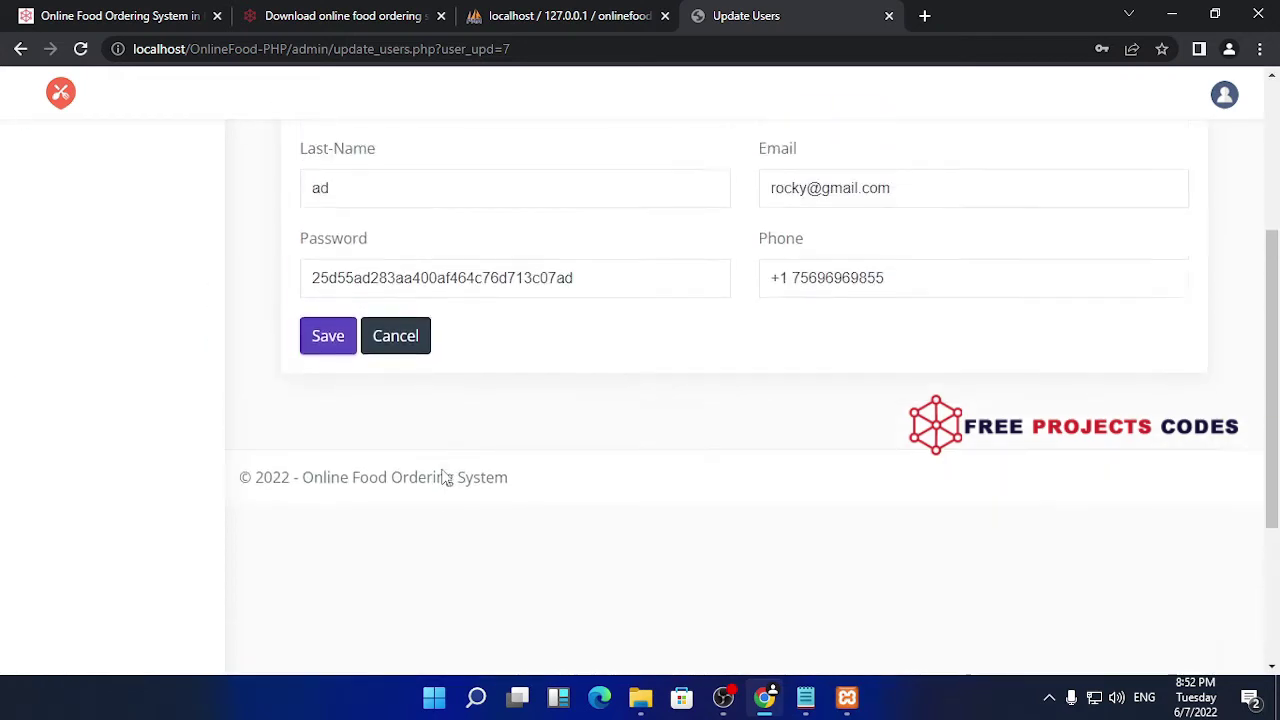
scroll(420, 462, up, 3)
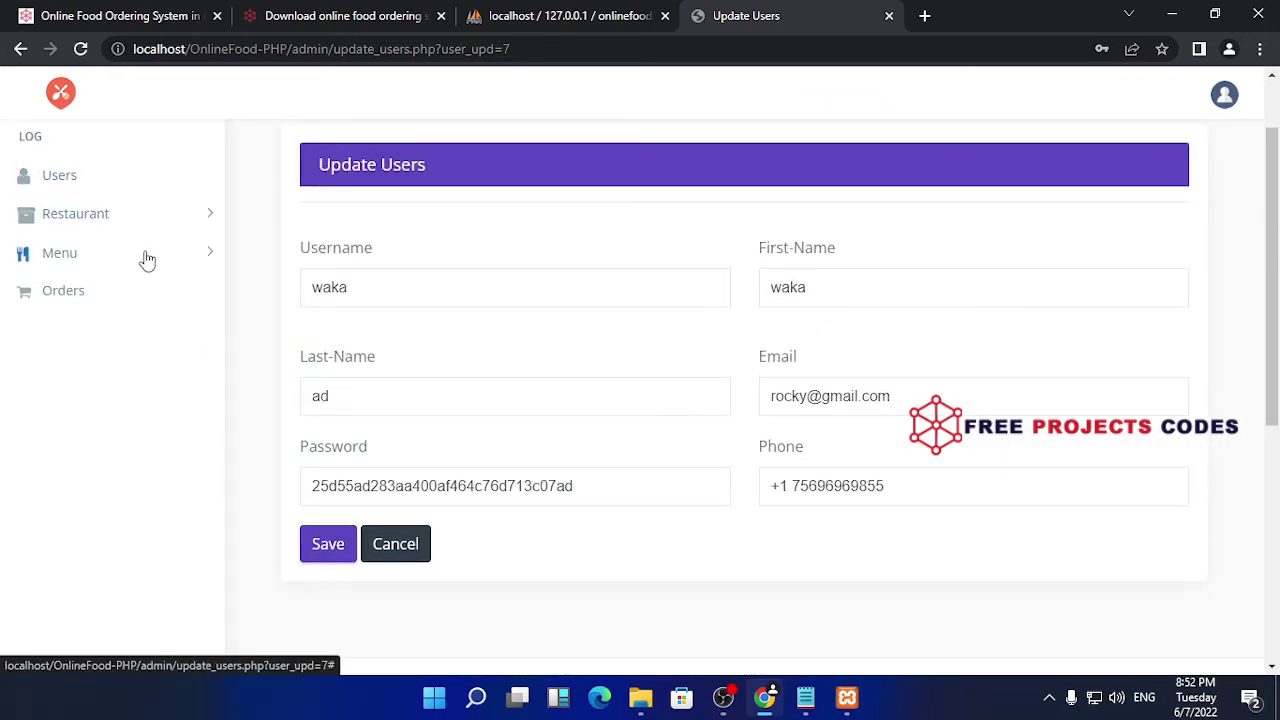
scroll(140, 250, up, 1)
- Show All Restaurants under Restaurant, then open the Add Restaurant Category page
click(132, 309)
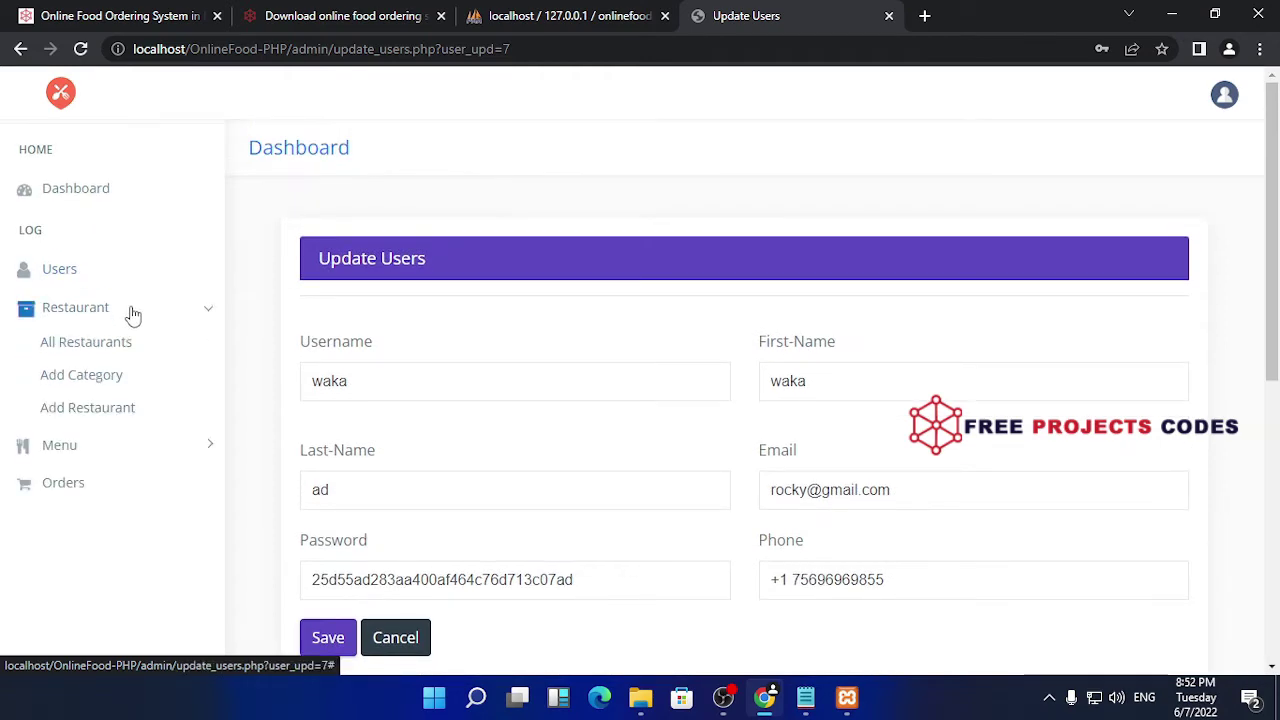
click(120, 349)
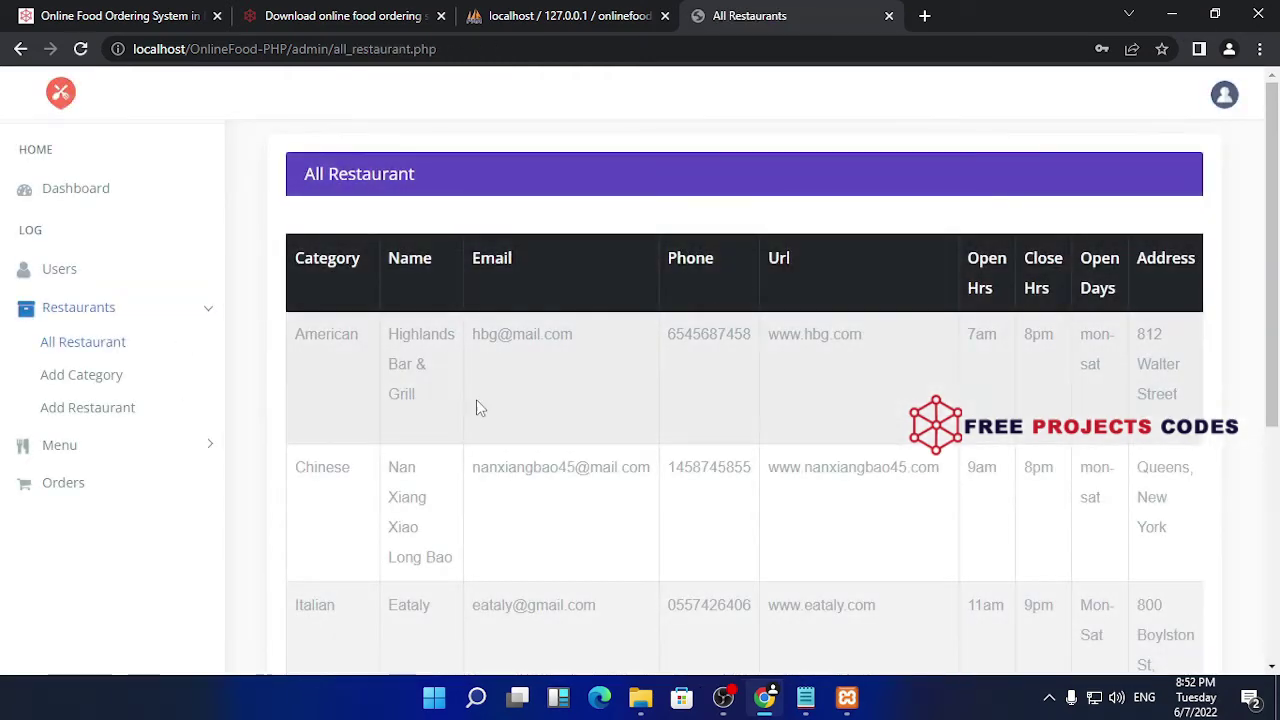
scroll(560, 385, down, 2)
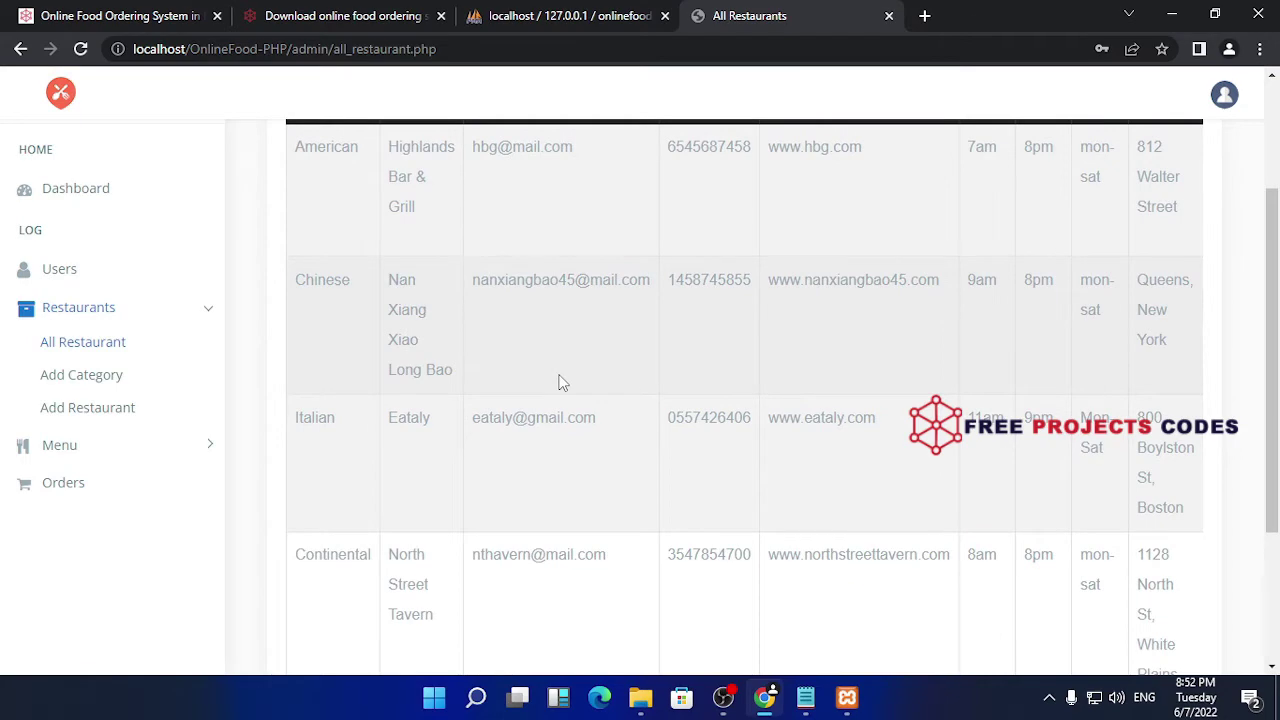
scroll(560, 383, down, 2)
scroll(560, 383, up, 4)
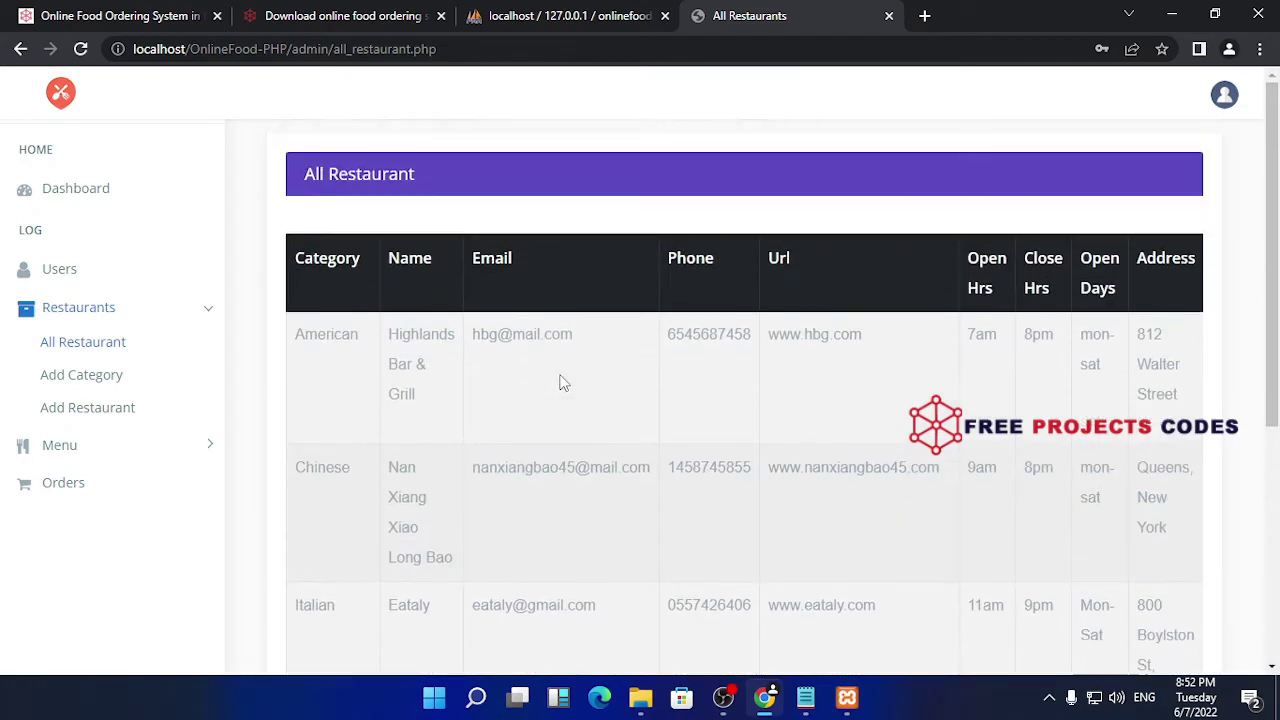
click(80, 376)
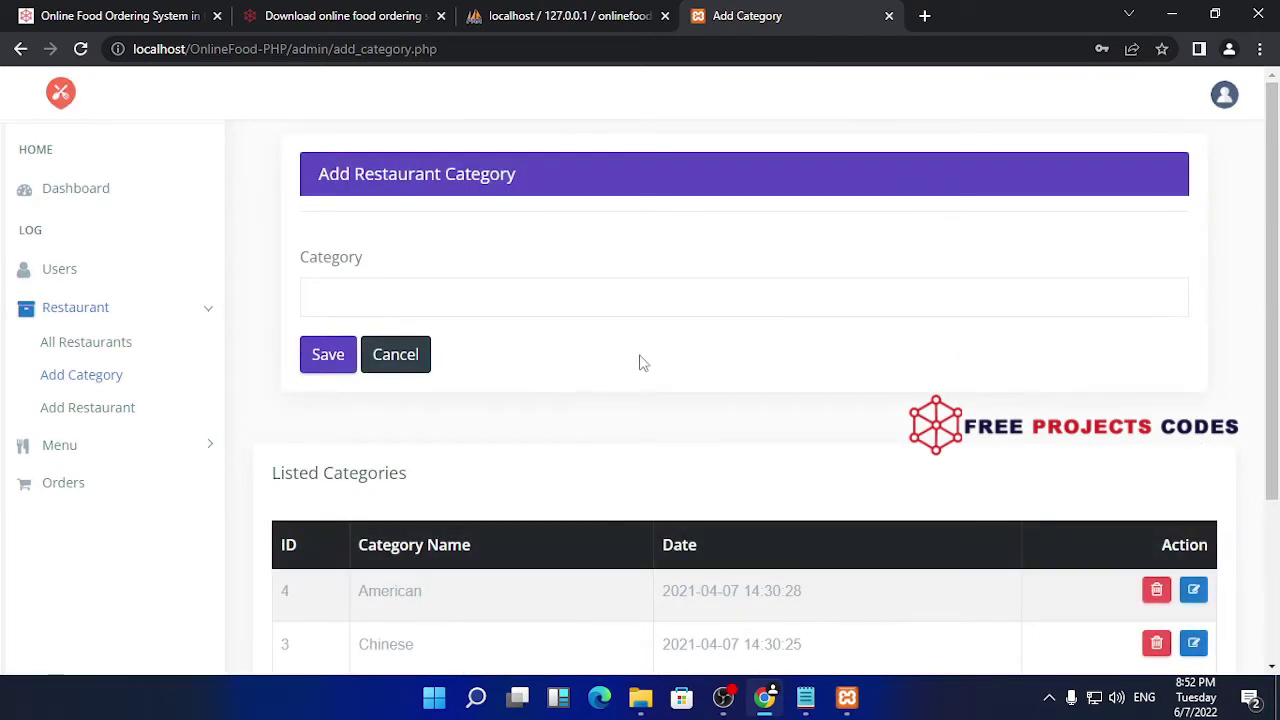
- Glance at All Restaurants and Add Restaurant, then return to Add Category
click(100, 343)
scroll(712, 330, down, 1)
click(86, 409)
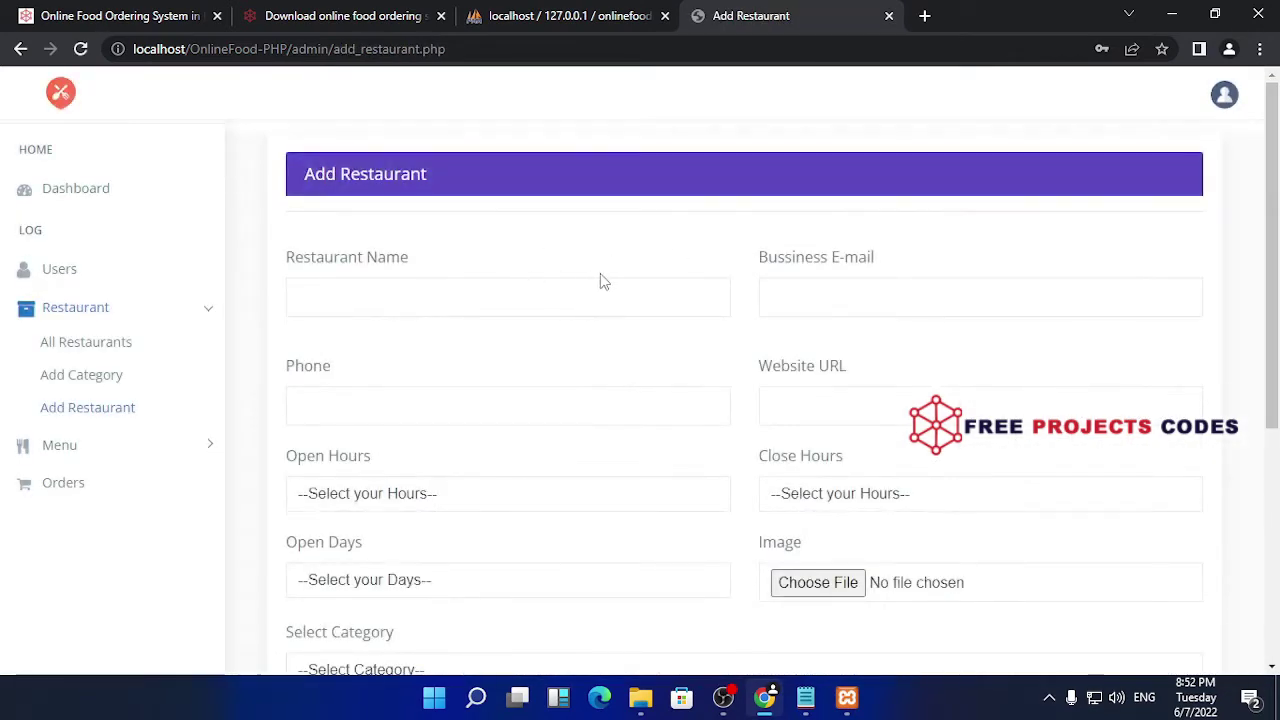
click(64, 378)
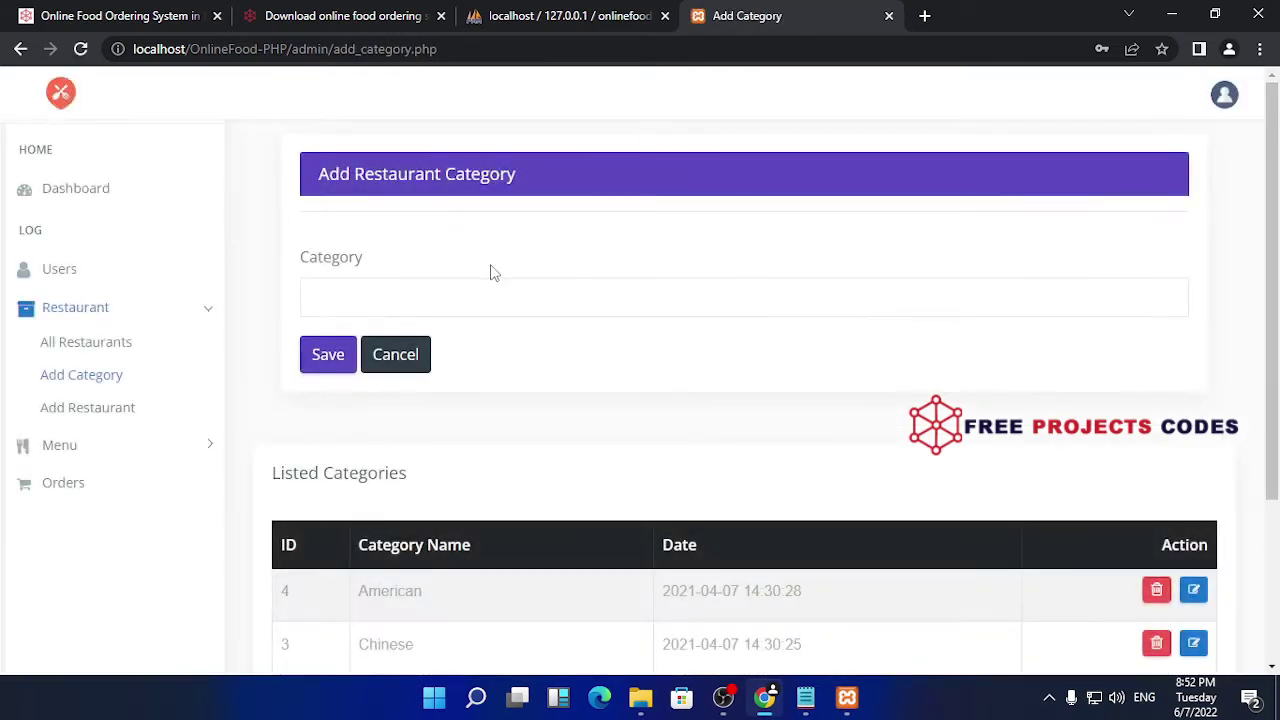
- Save the category 'indian food' and check it is listed as ID 5
click(420, 290)
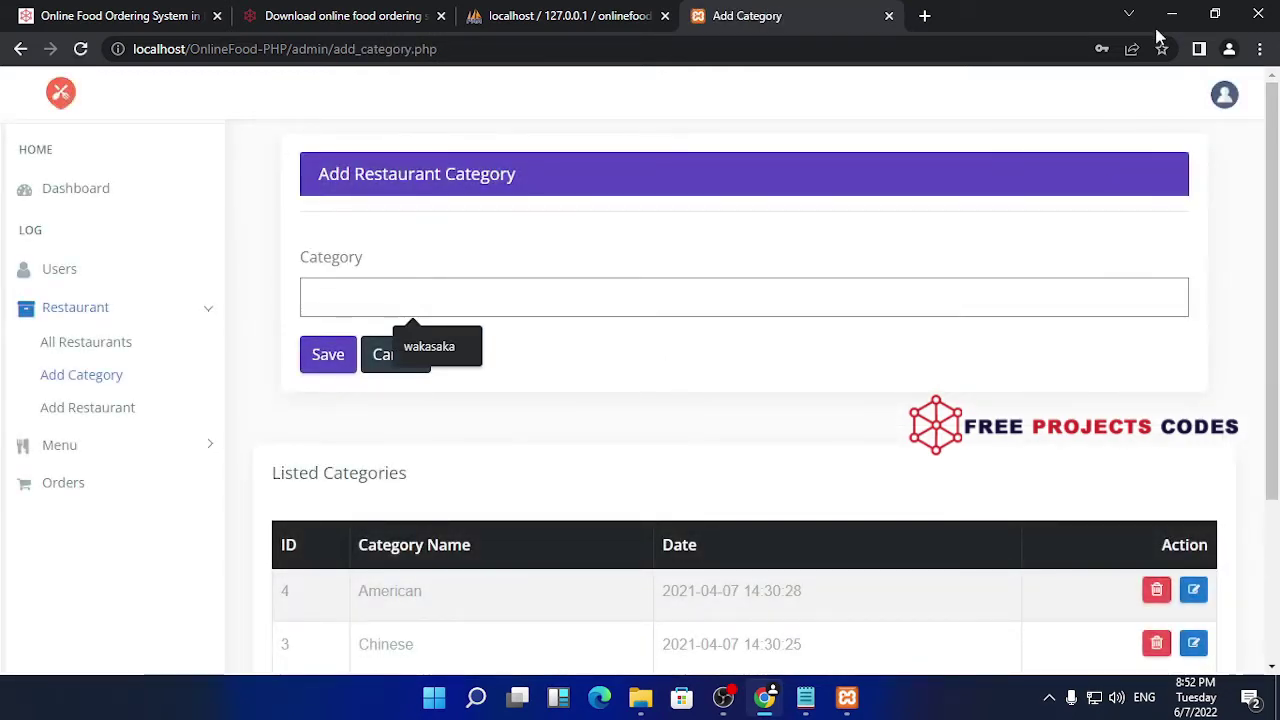
text(indian )
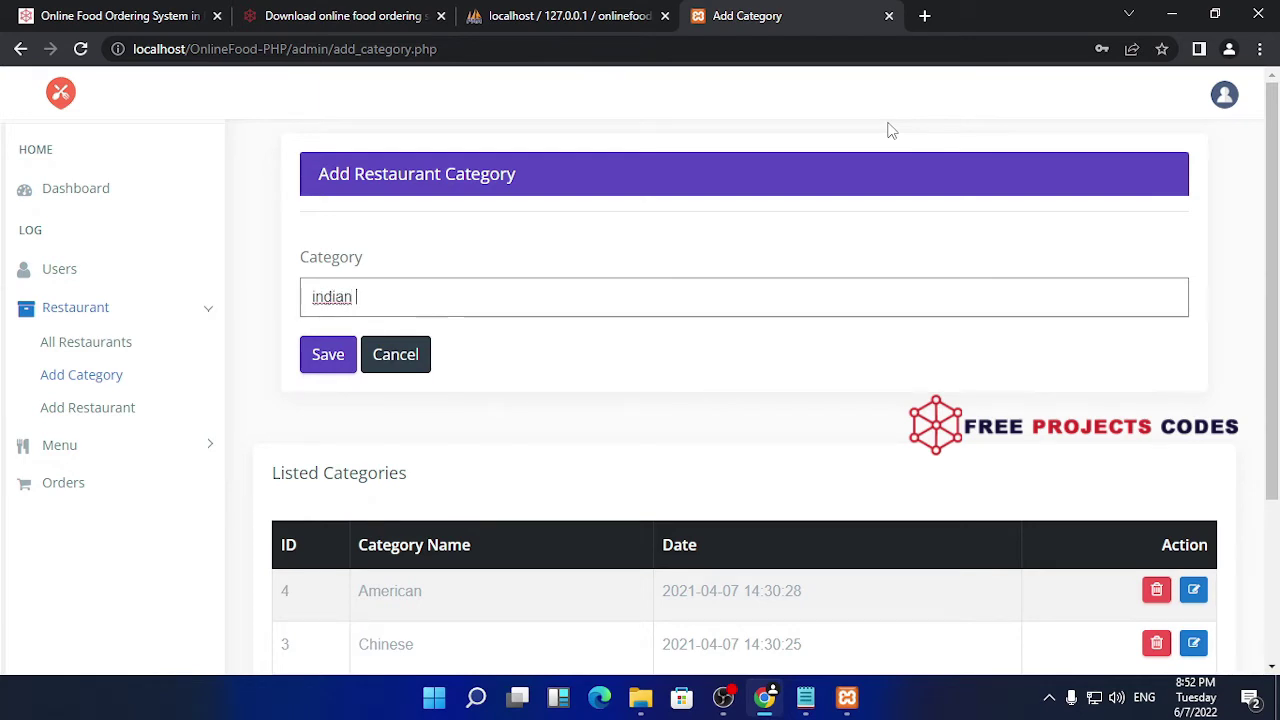
text(food)
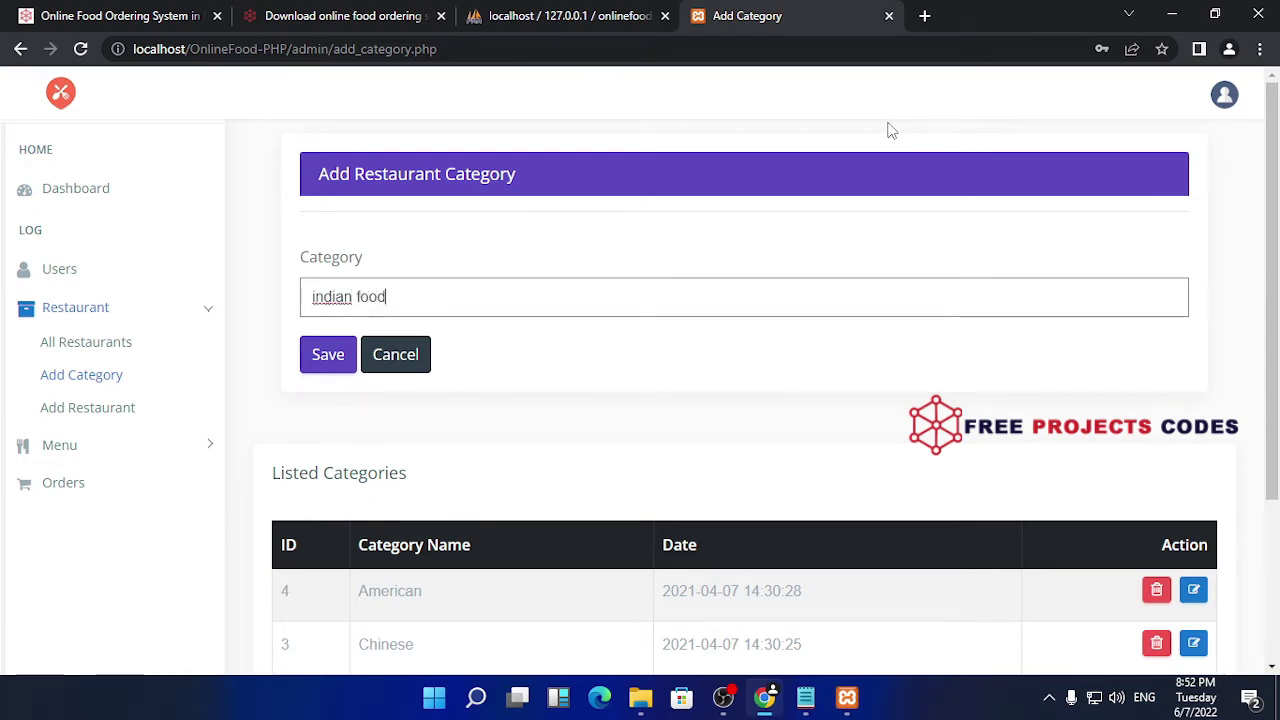
click(329, 362)
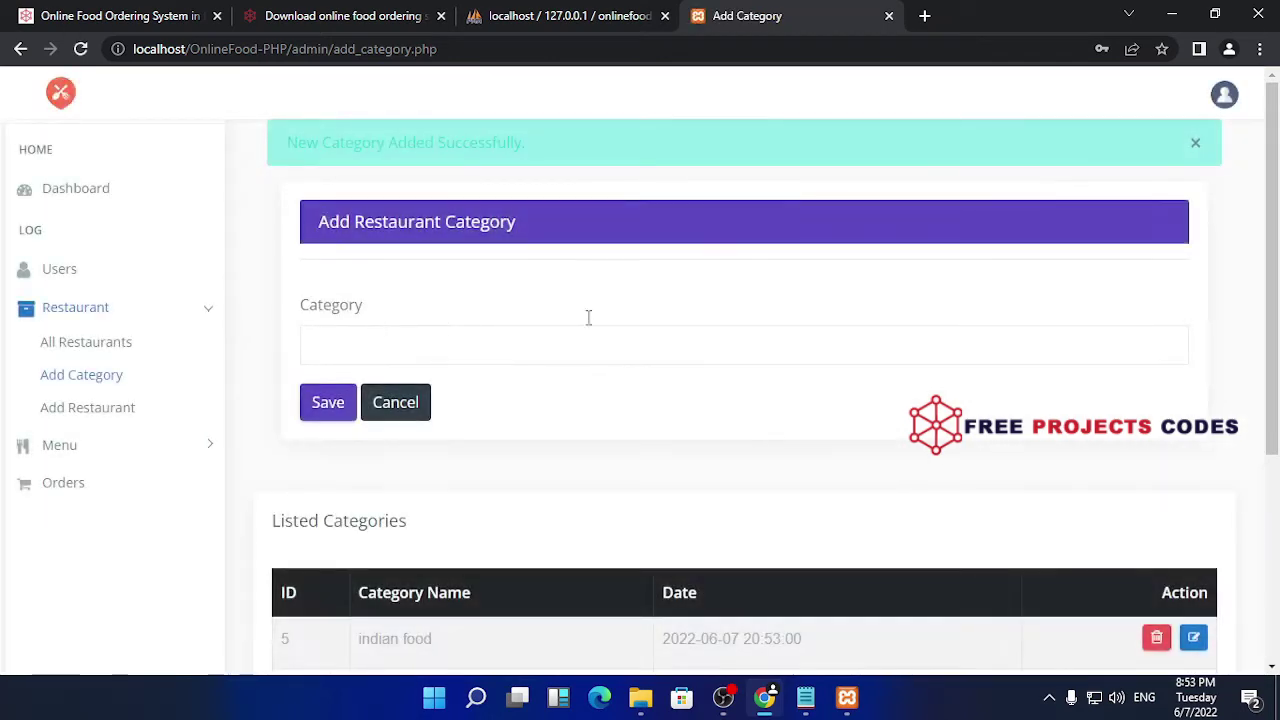
scroll(683, 323, down, 3)
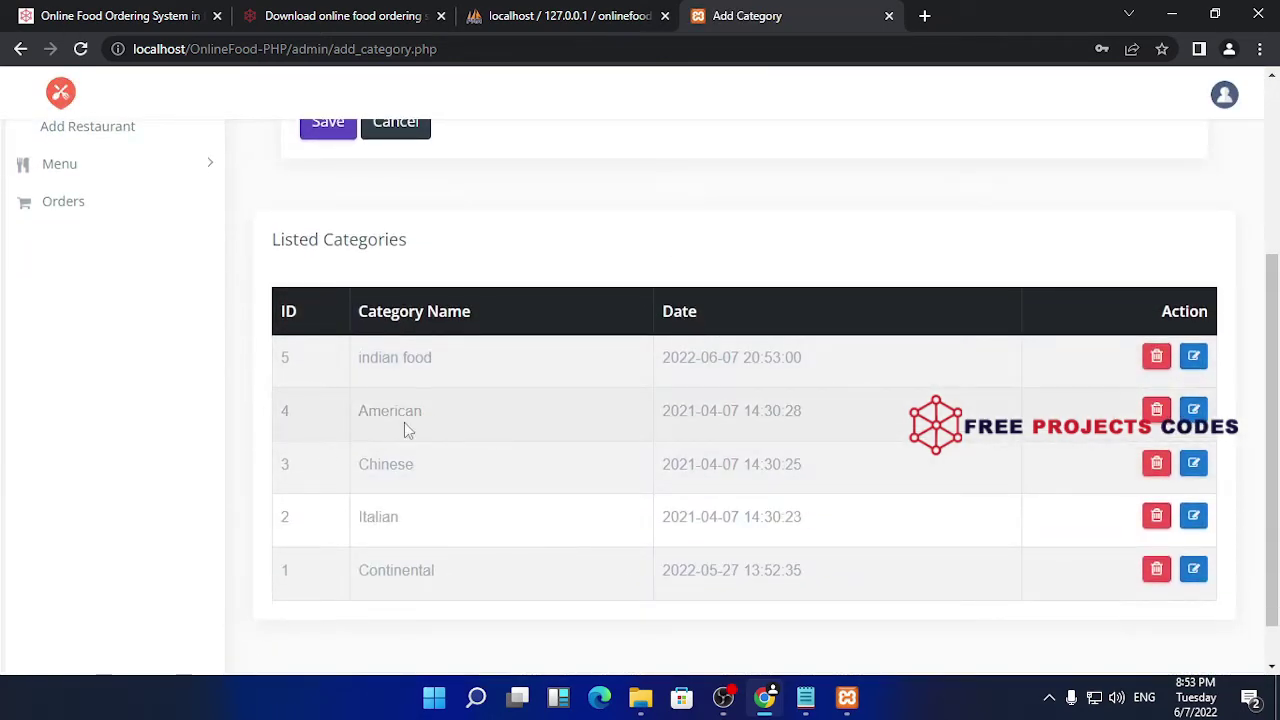
drag(405, 357, 352, 362)
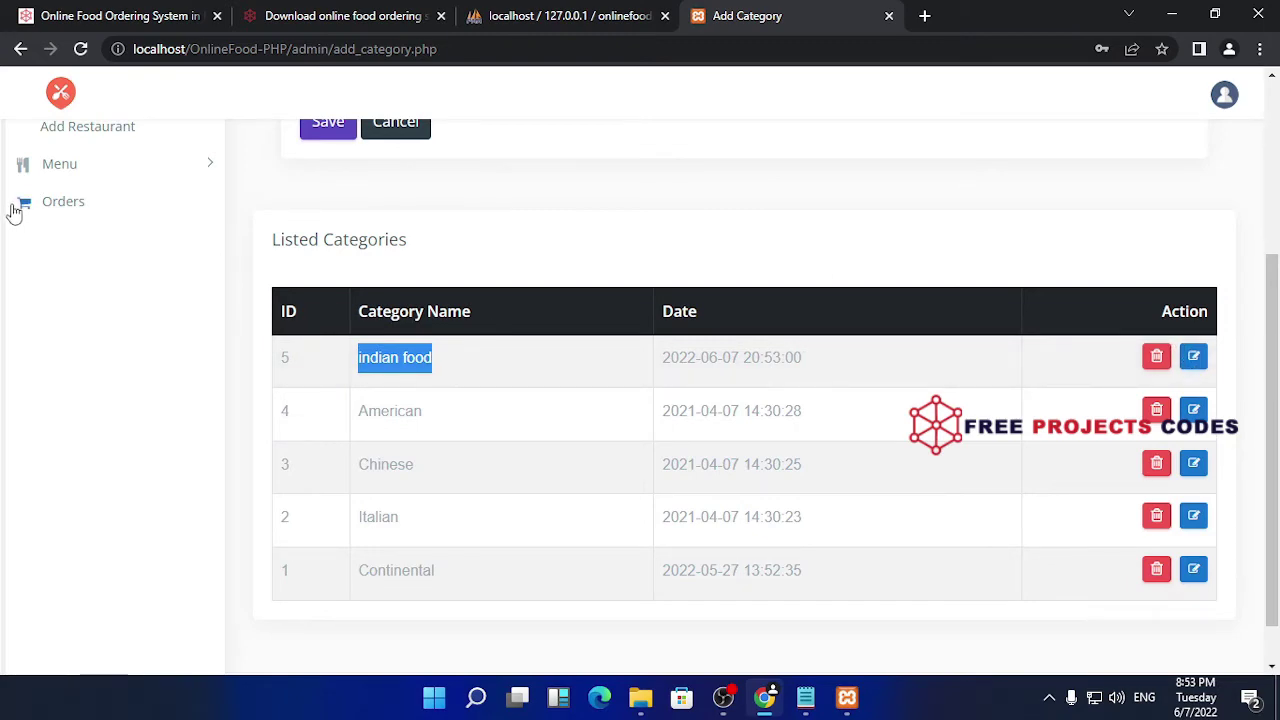
scroll(143, 277, up, 3)
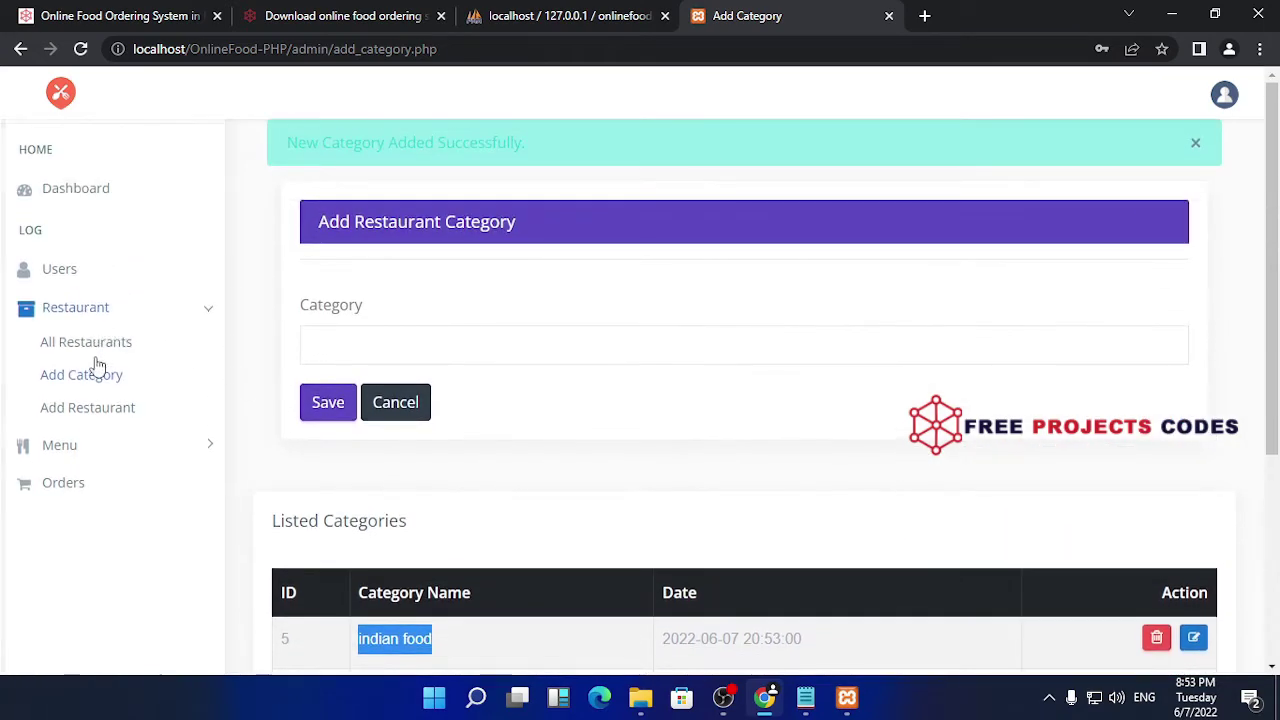
- Start a new restaurant named 'Indiana fast food', fixing the spelling via suggestions
click(101, 410)
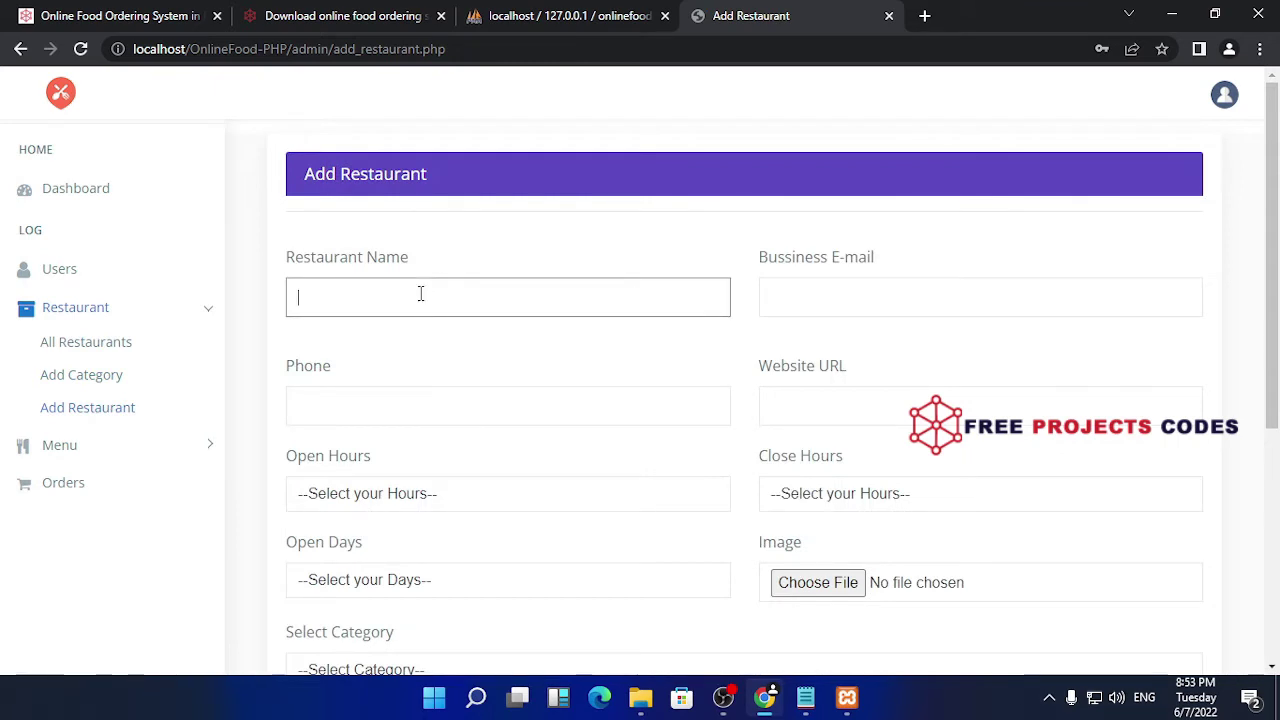
text(indian fast food)
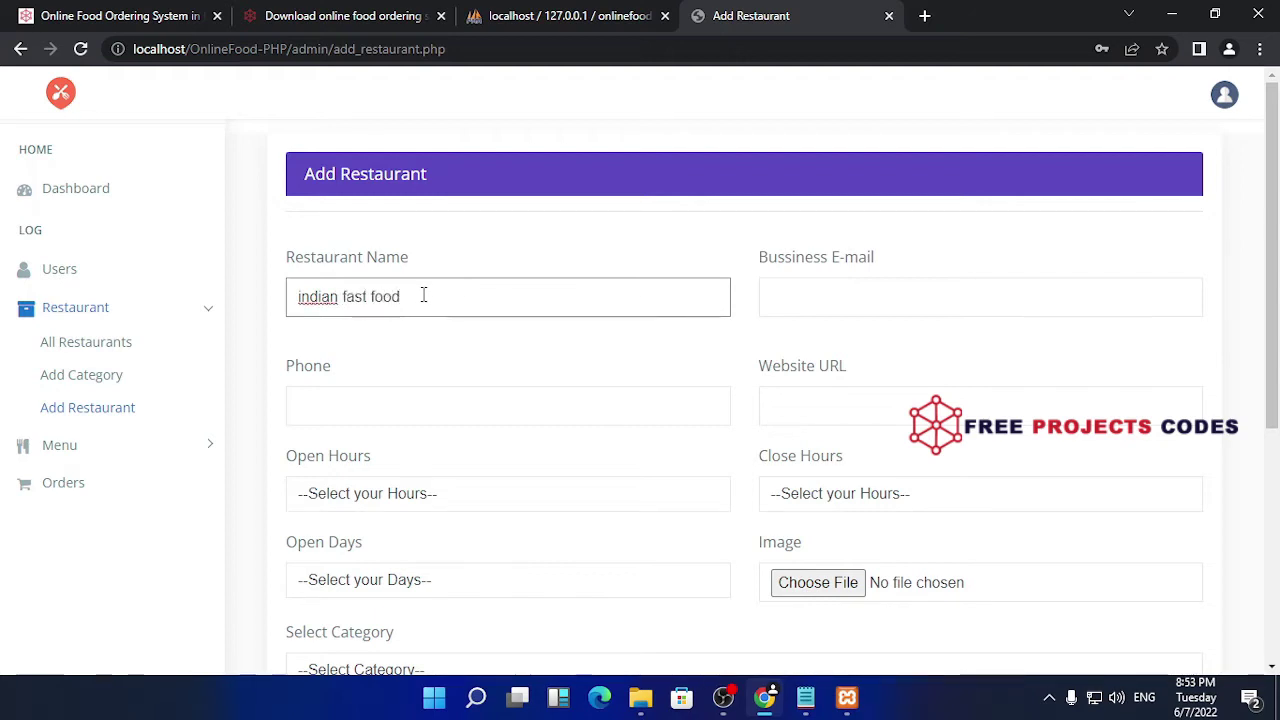
right_click(313, 301)
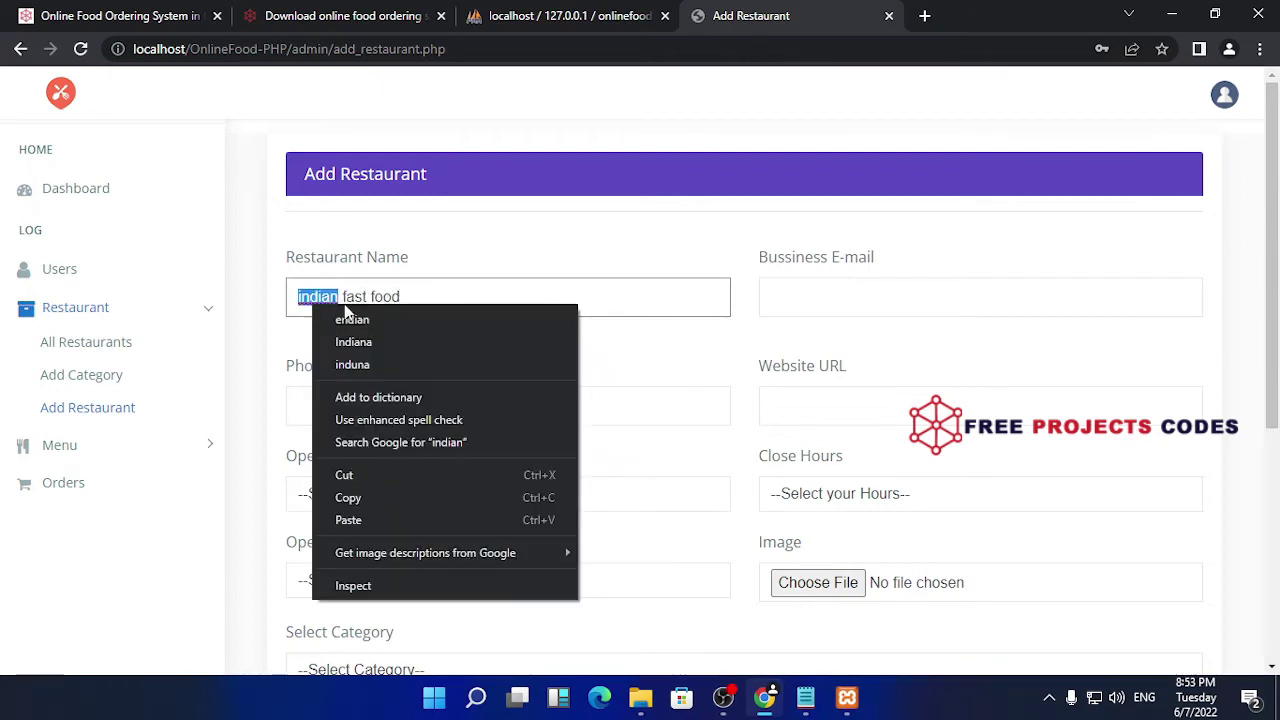
click(371, 340)
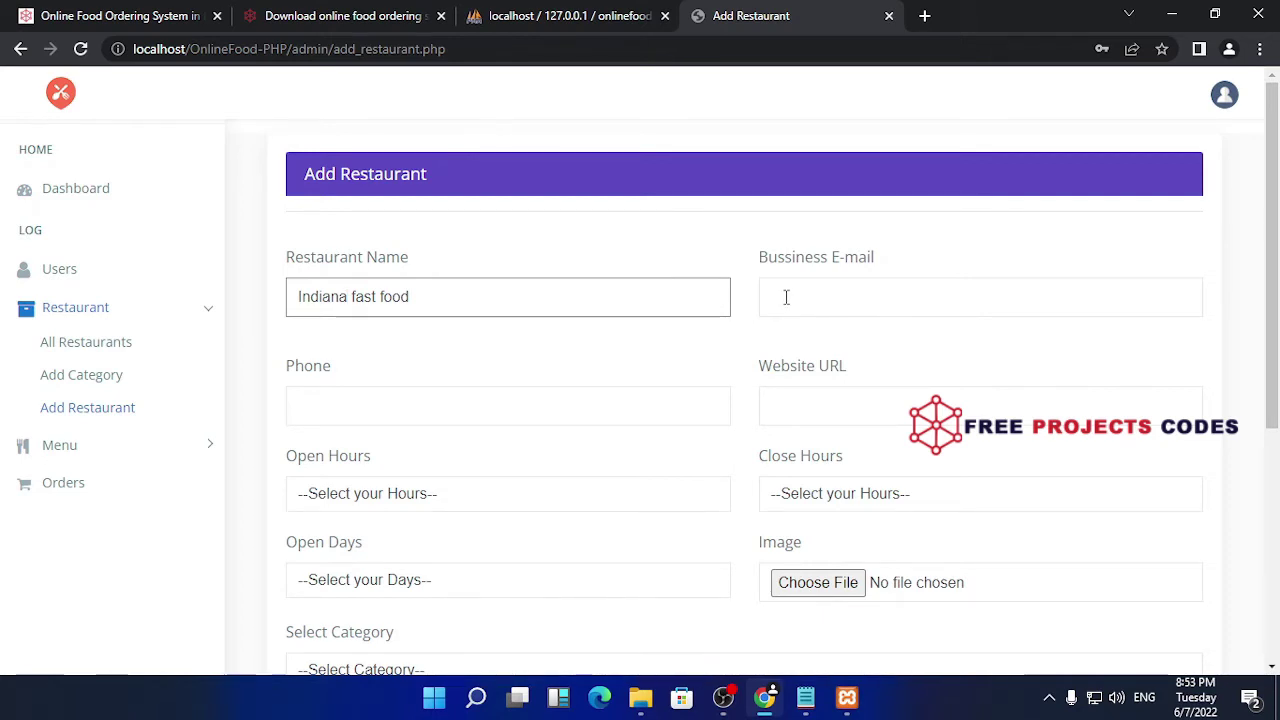
- Autofill the business e-mail and phone, and set the website to freeprojectscodes.com
click(786, 297)
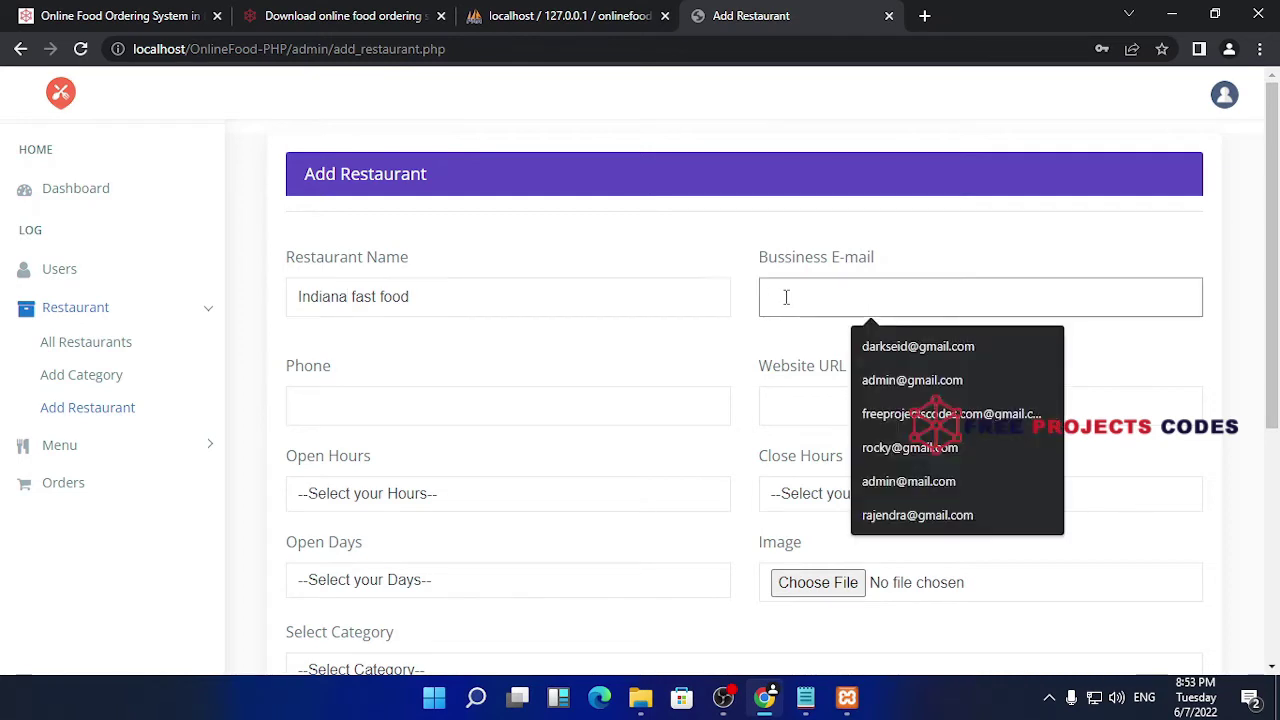
click(931, 350)
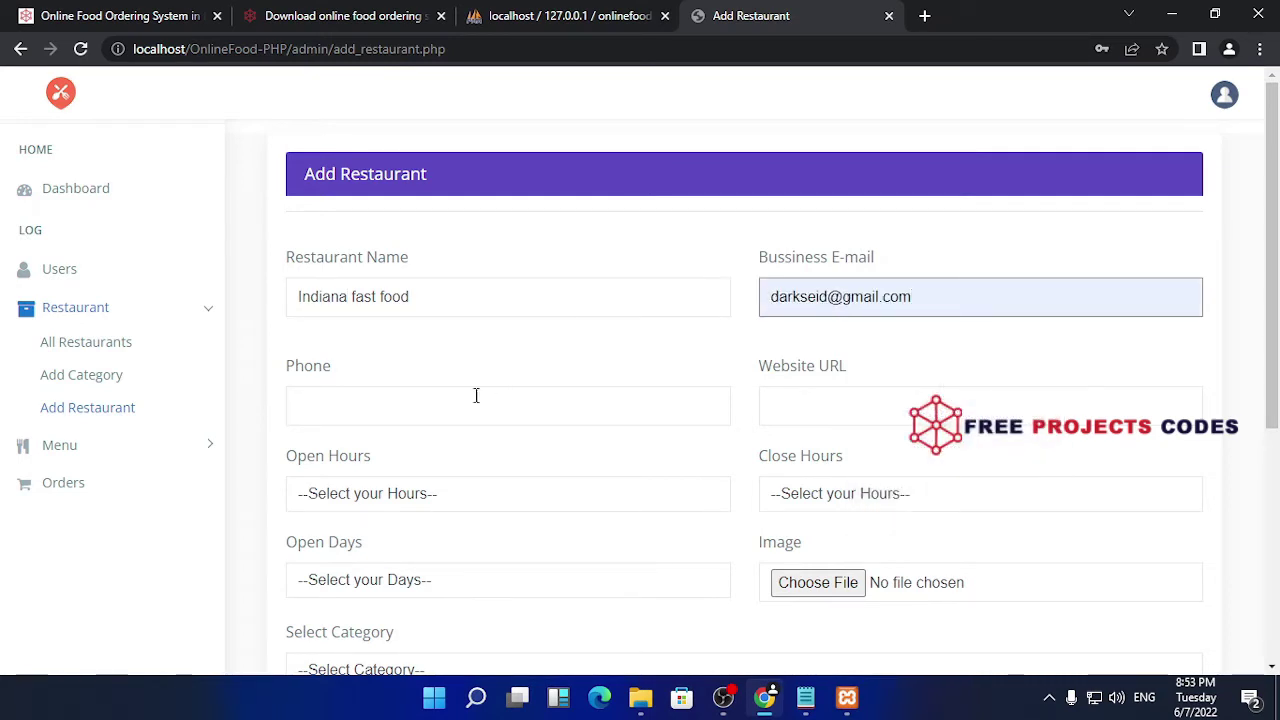
click(391, 407)
click(400, 485)
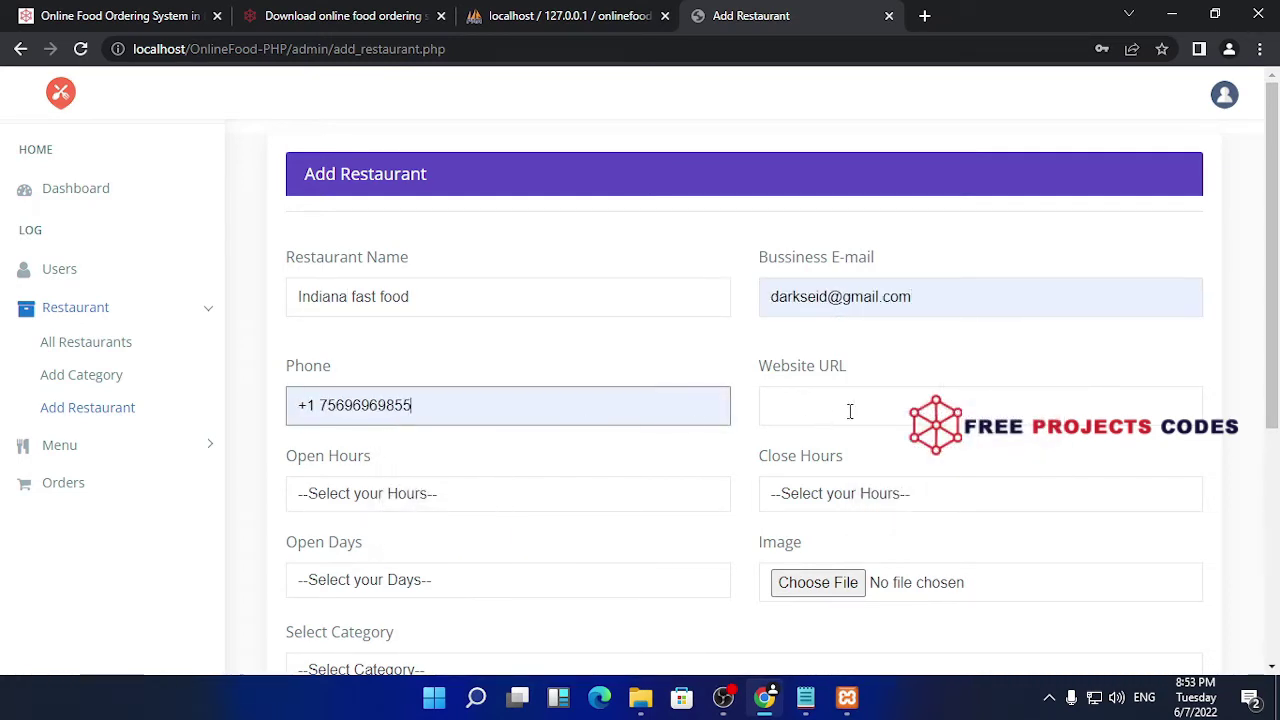
click(851, 408)
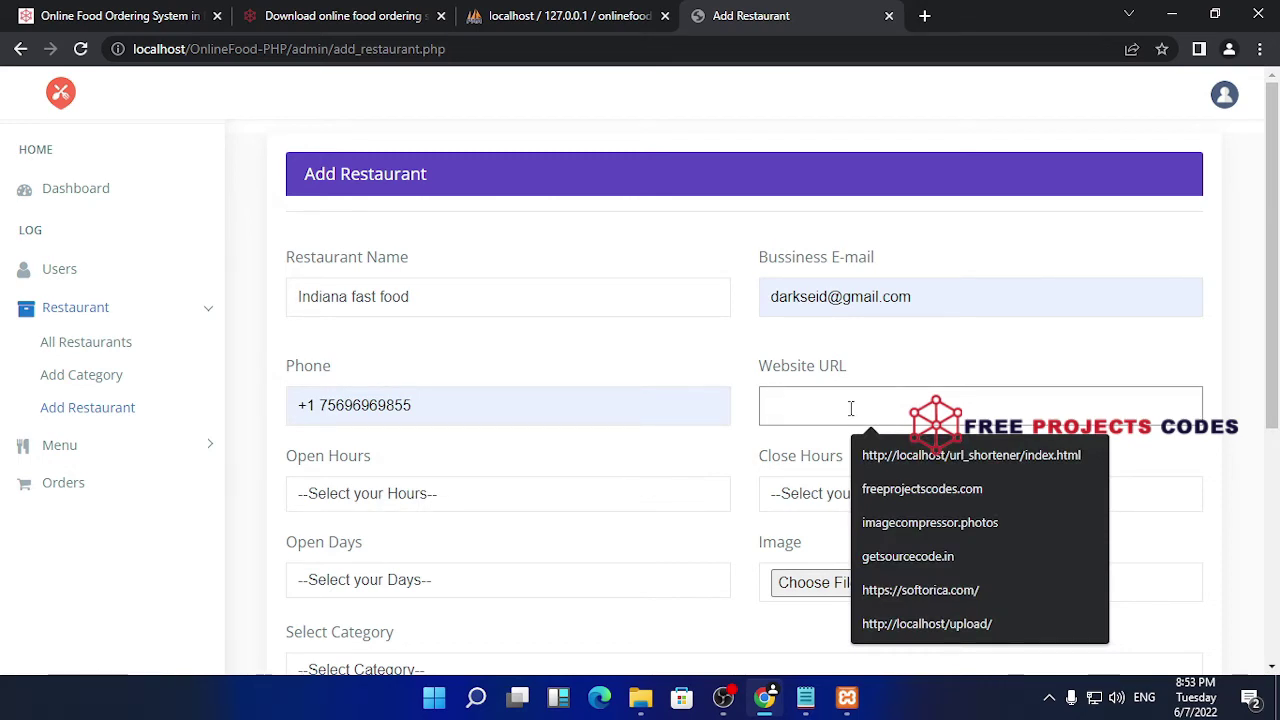
click(884, 486)
- Set the opening hours from 6am to 10pm
scroll(425, 378, down, 1)
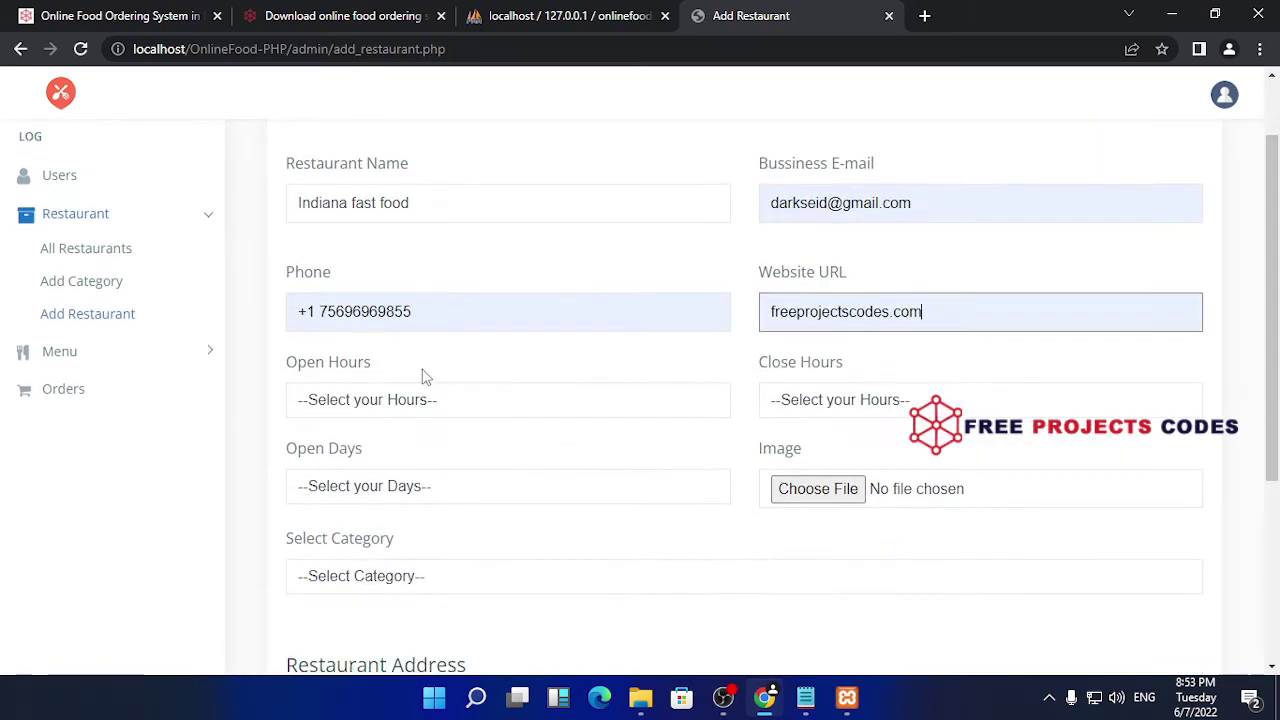
click(476, 401)
click(352, 449)
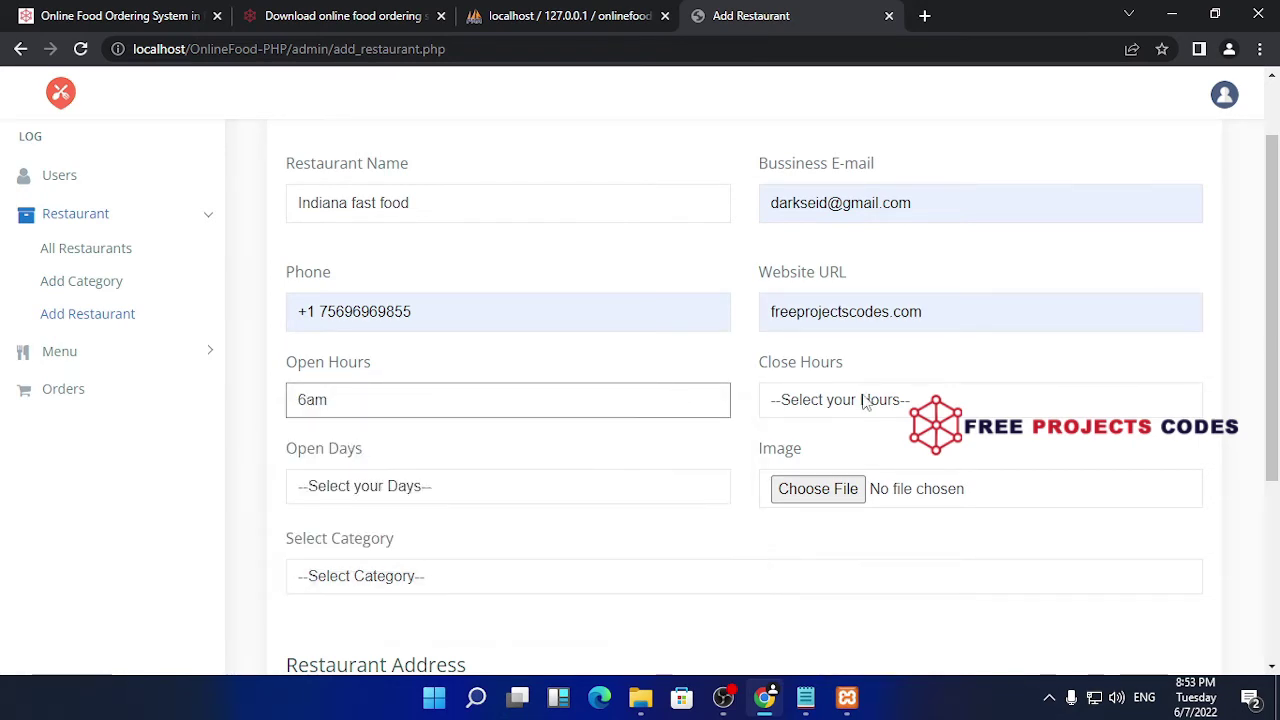
click(866, 401)
click(496, 446)
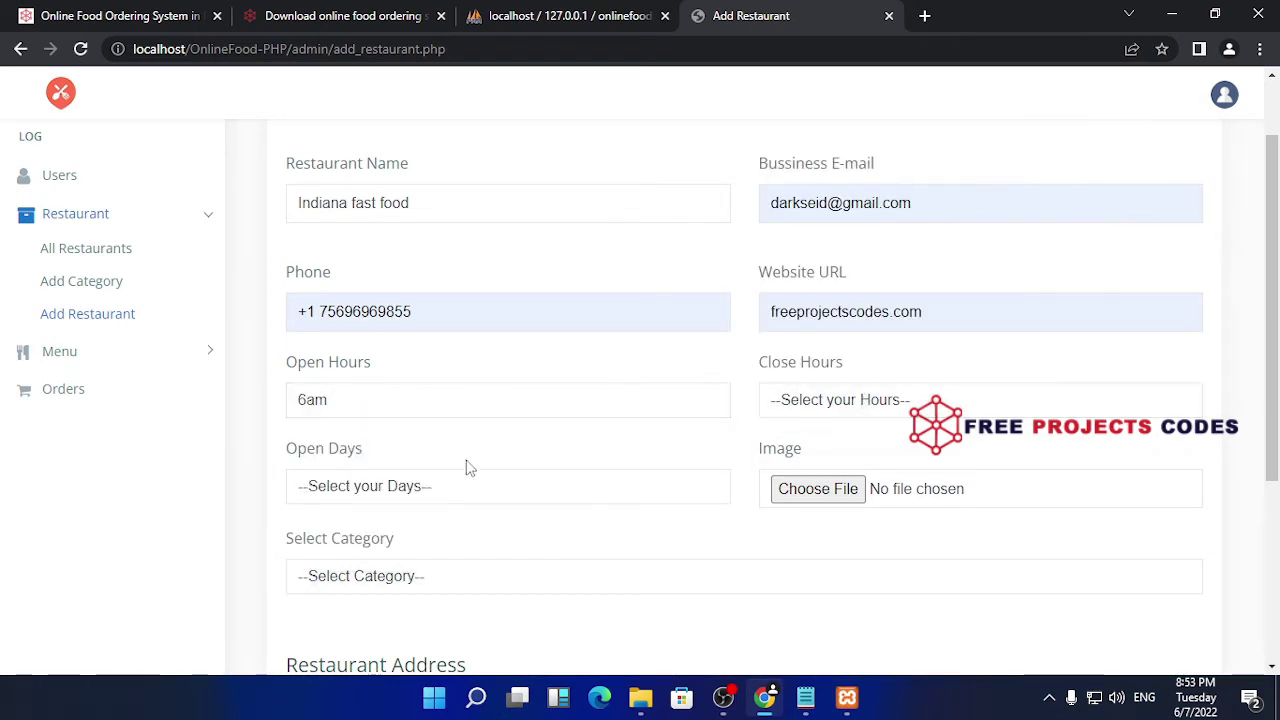
click(898, 406)
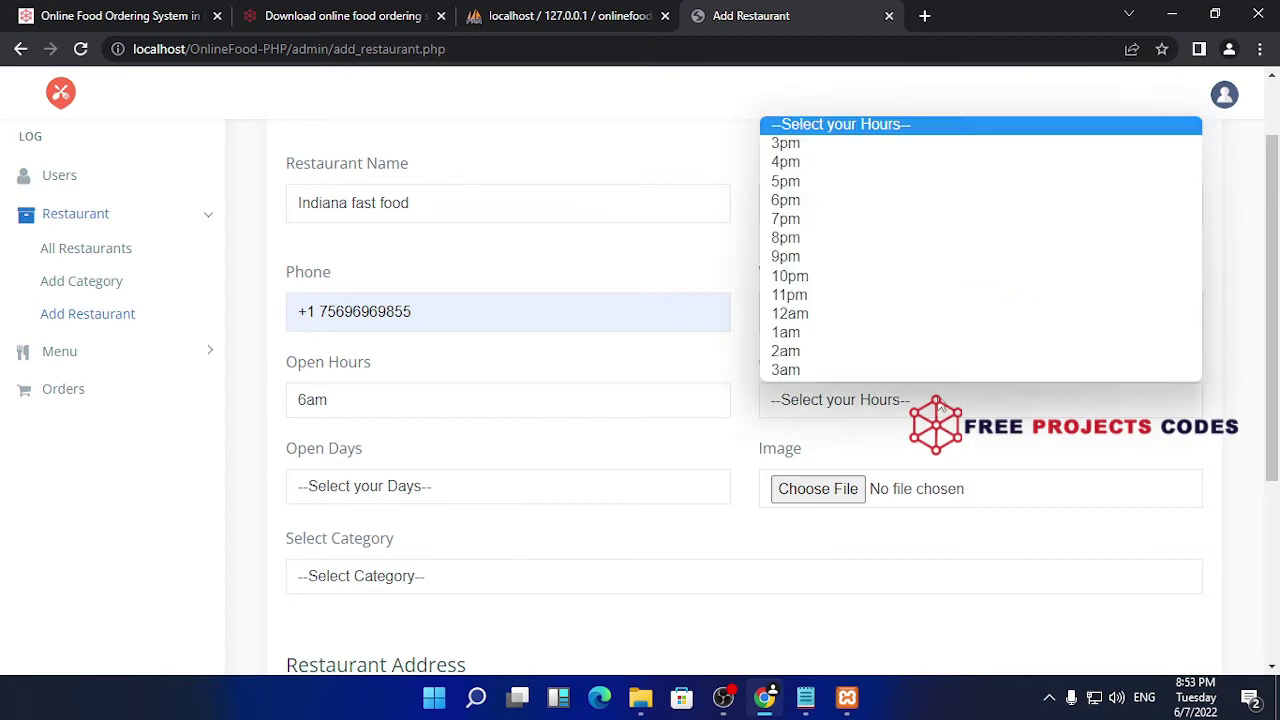
click(823, 276)
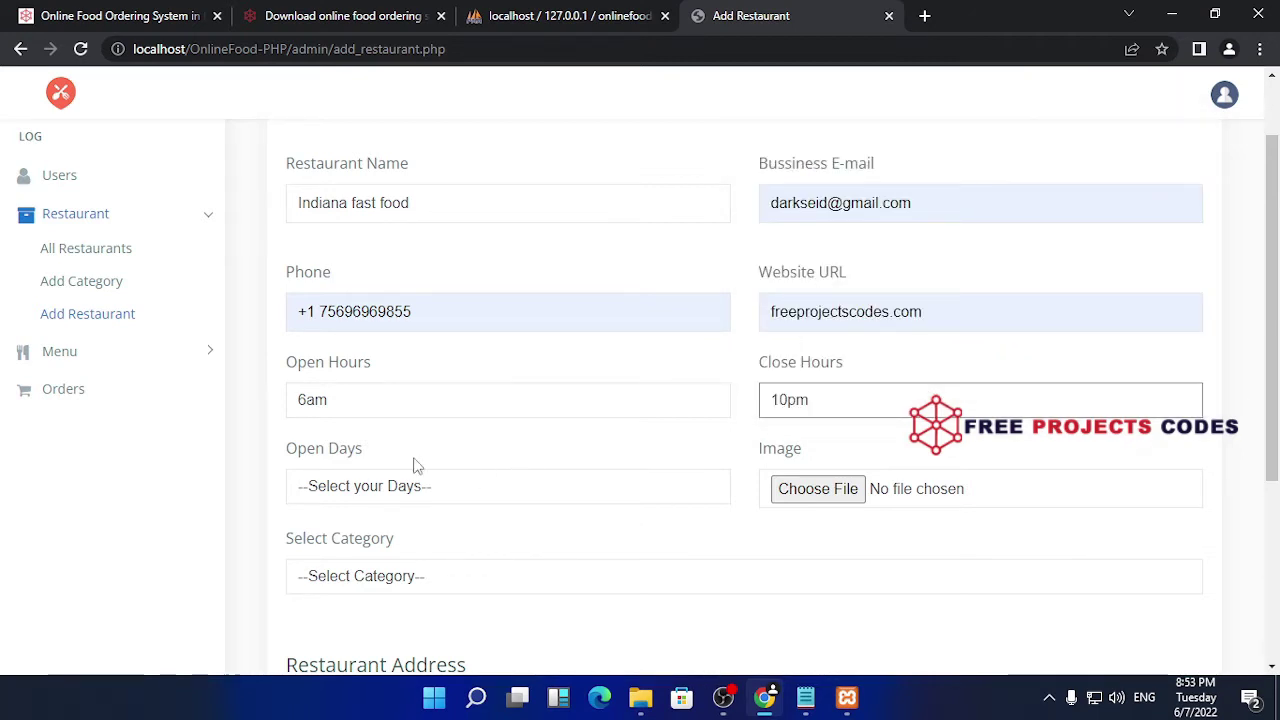
- Set the open days to Mon-Sat and start choosing the restaurant image
scroll(511, 421, down, 1)
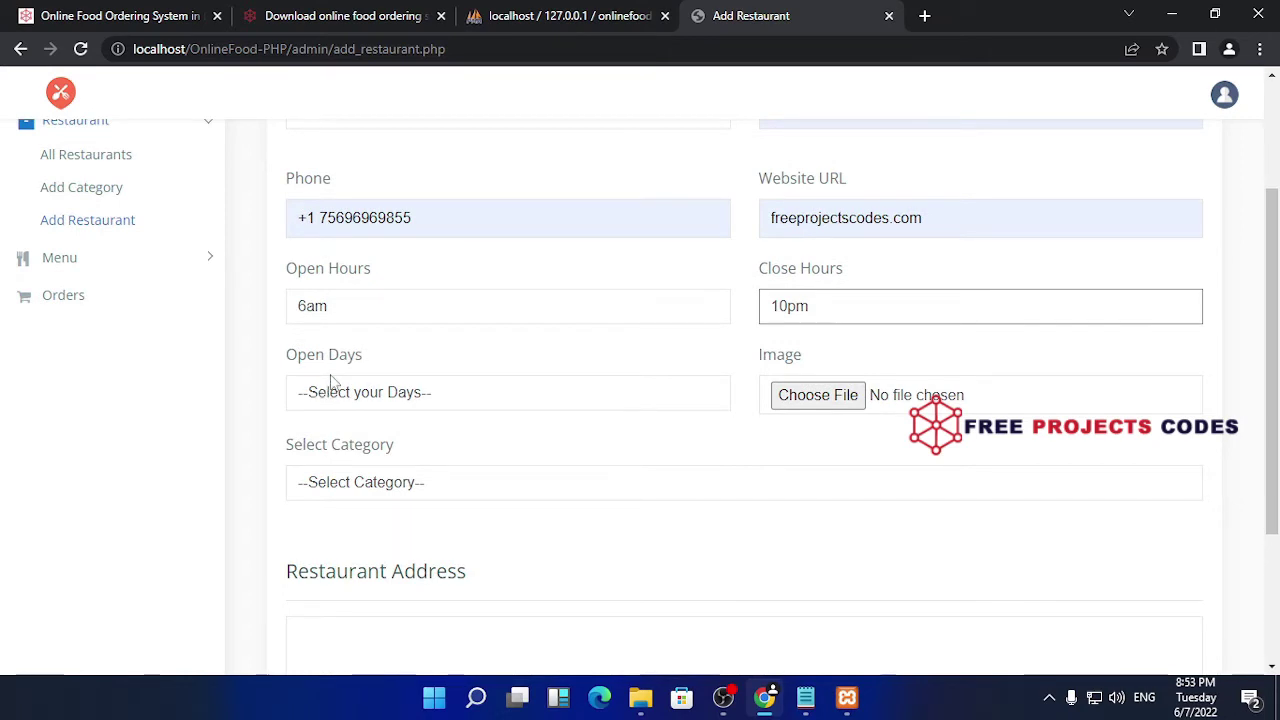
click(470, 394)
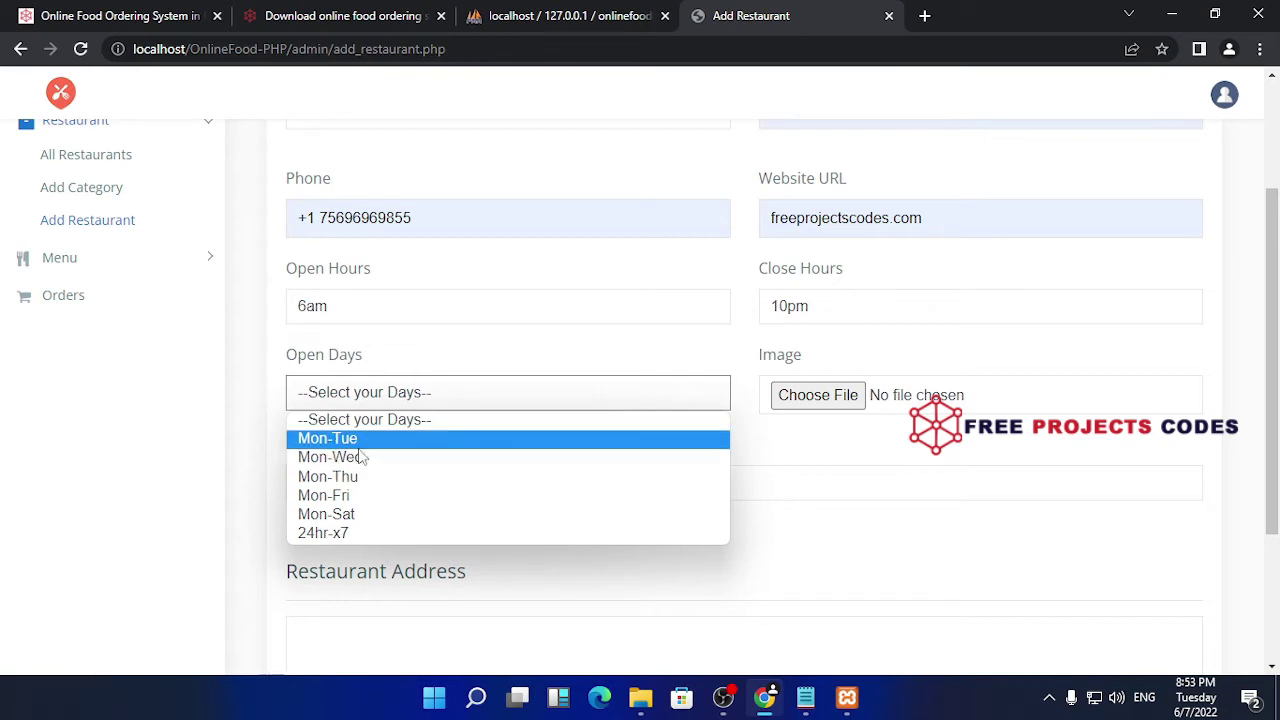
click(345, 514)
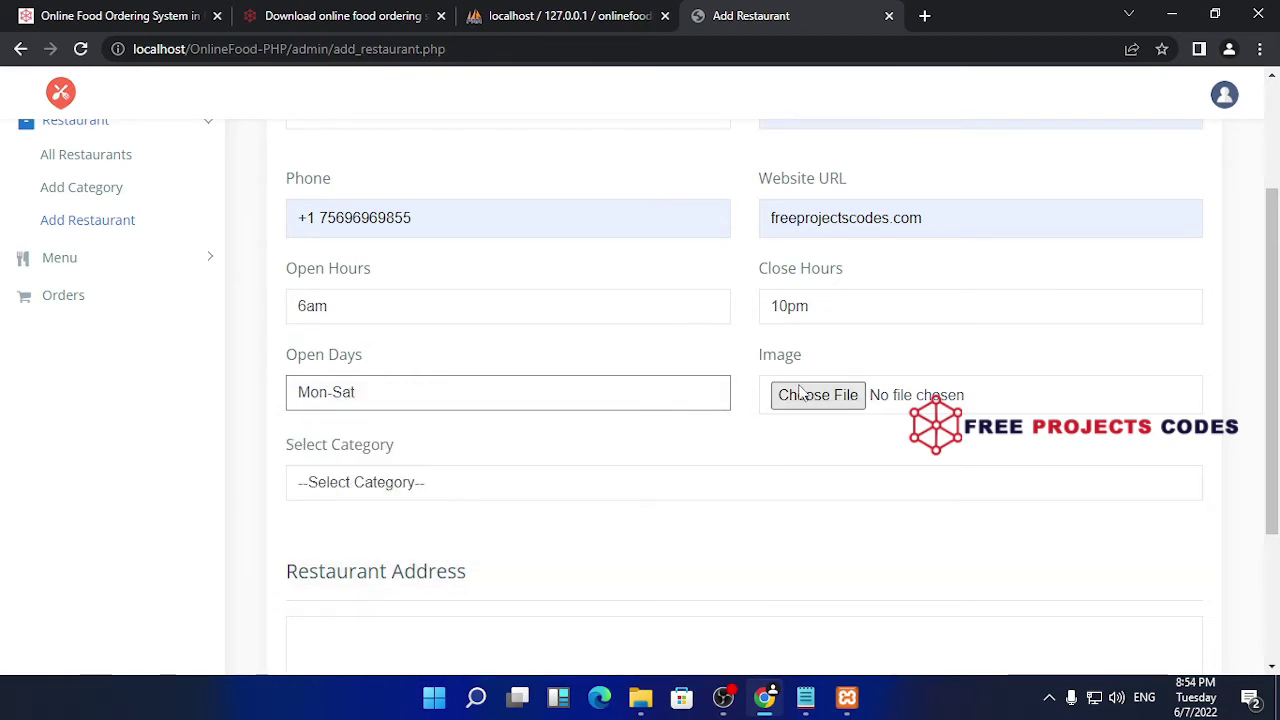
click(568, 406)
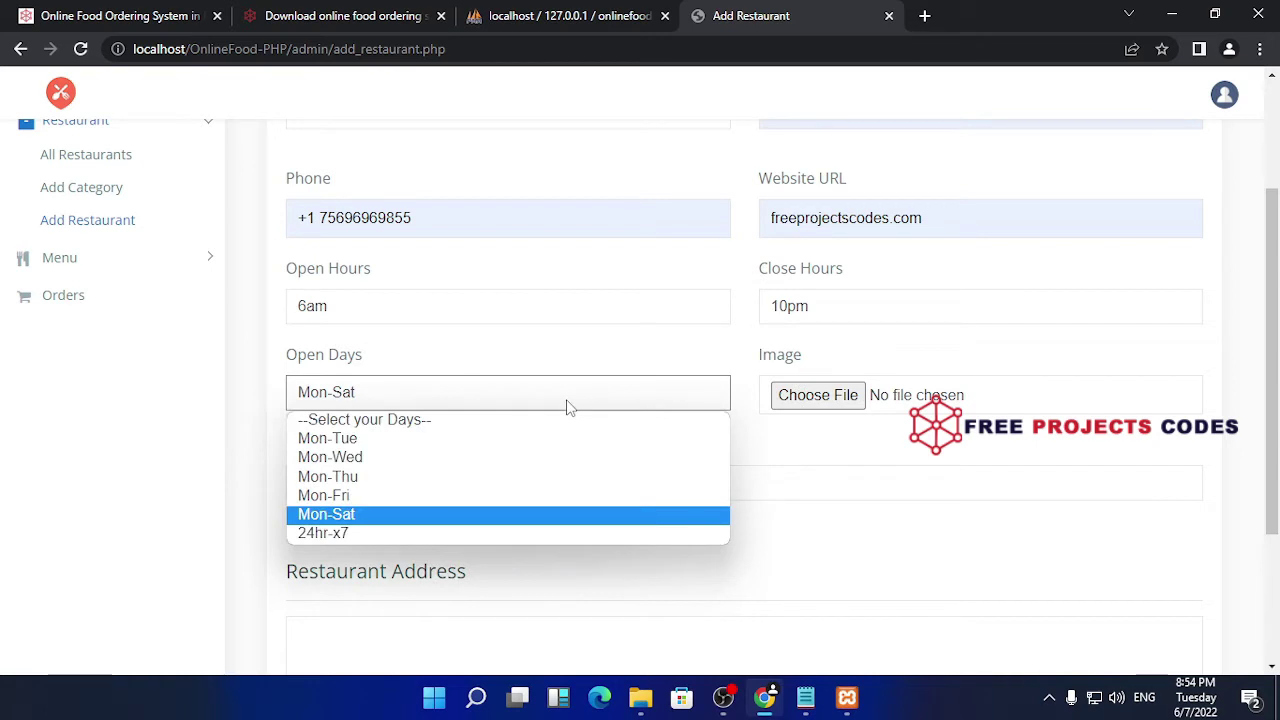
click(849, 489)
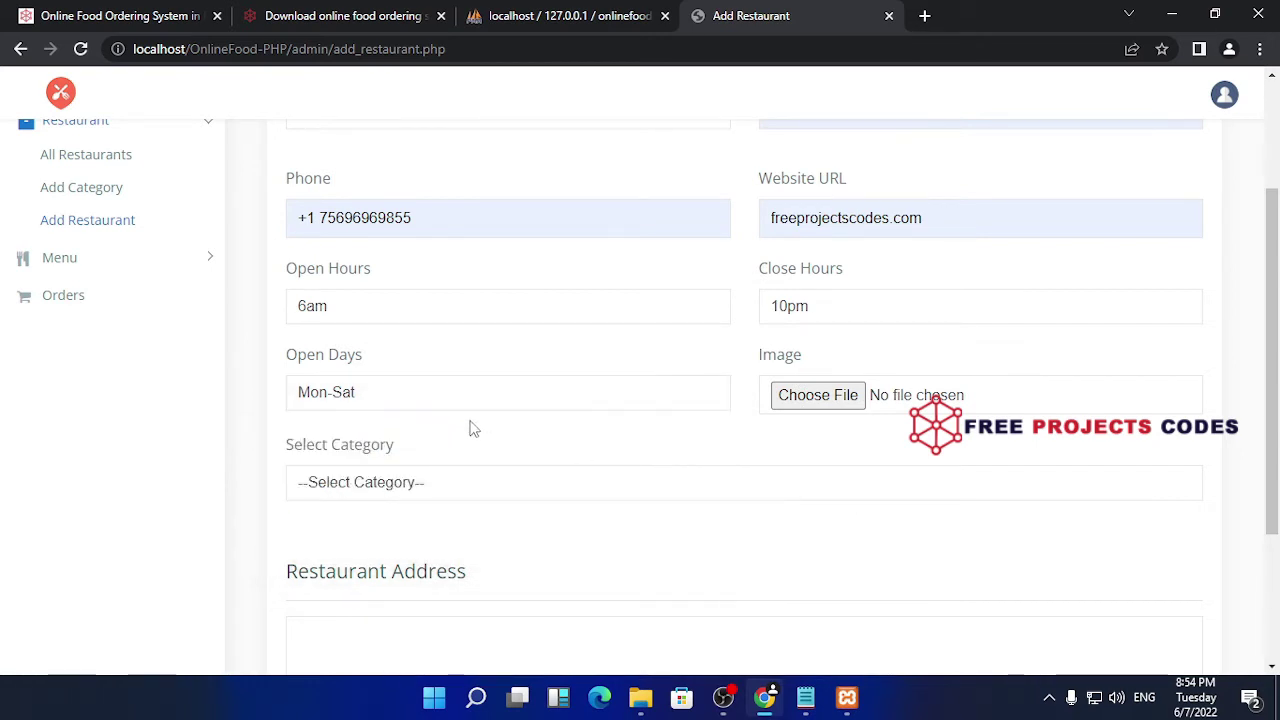
click(840, 396)
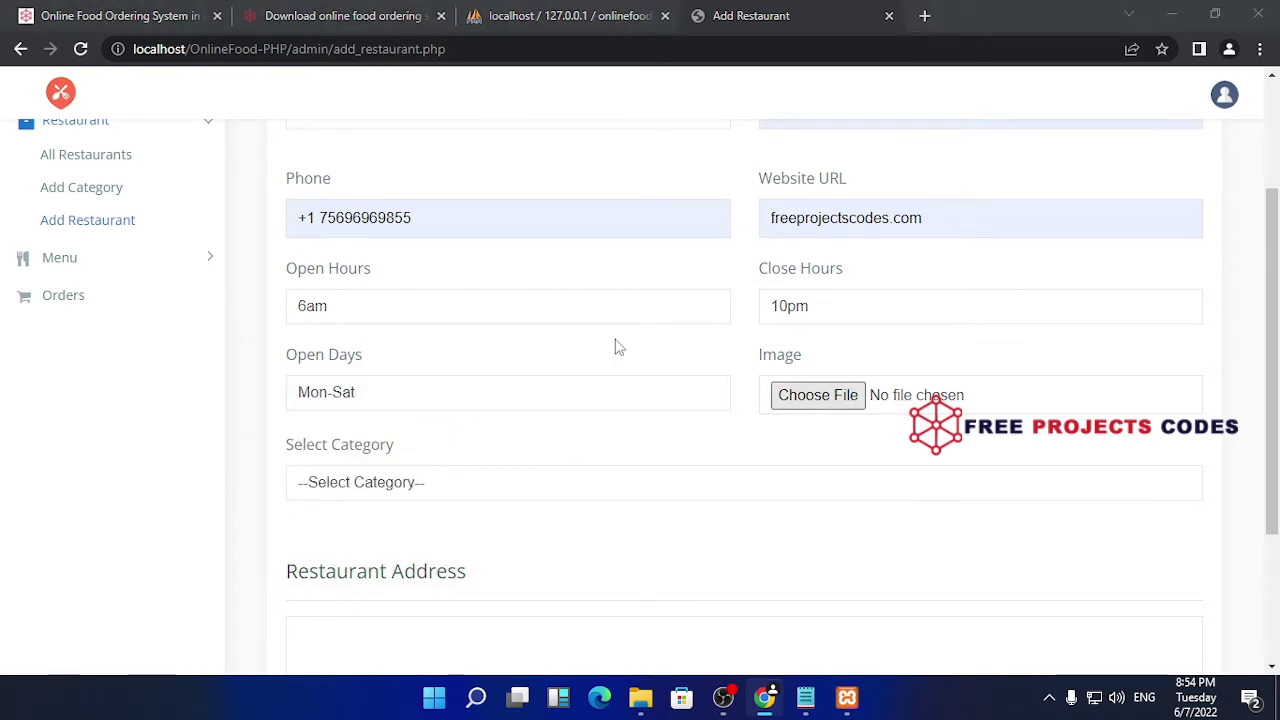
- Choose favicon.png from the Desktop as the restaurant image and set the category to indian food
click(82, 260)
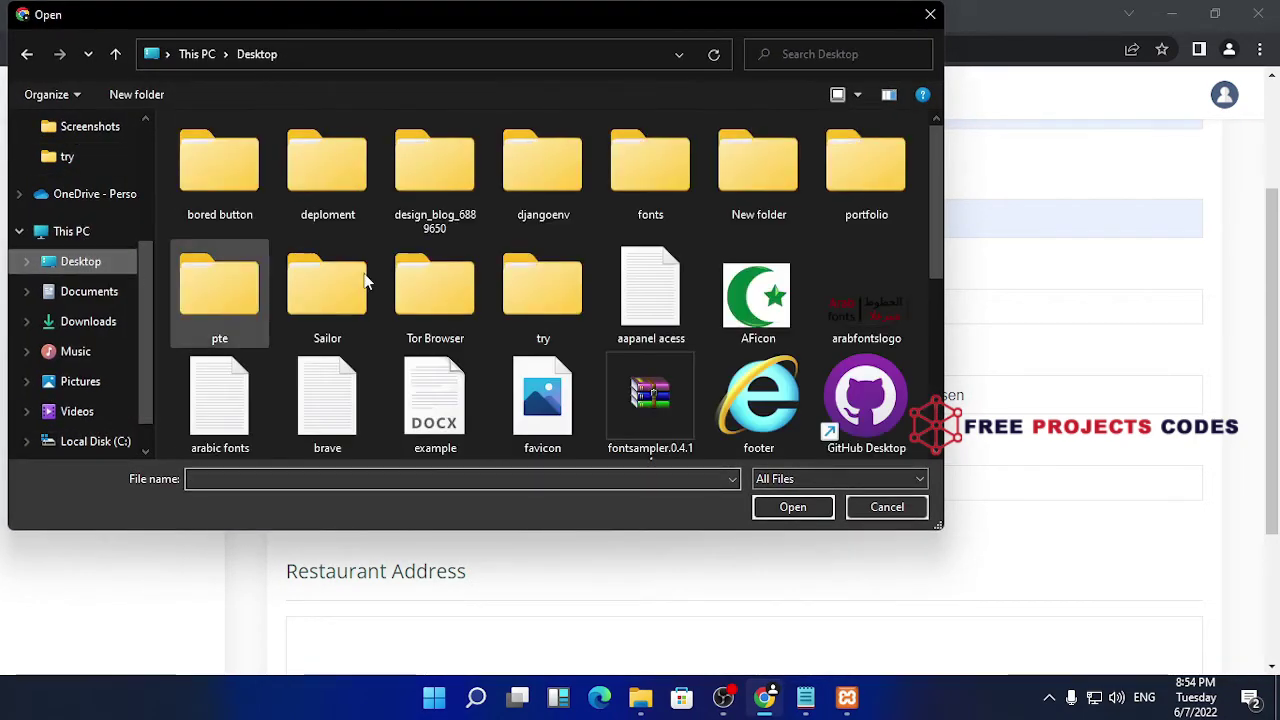
scroll(670, 287, down, 3)
click(540, 140)
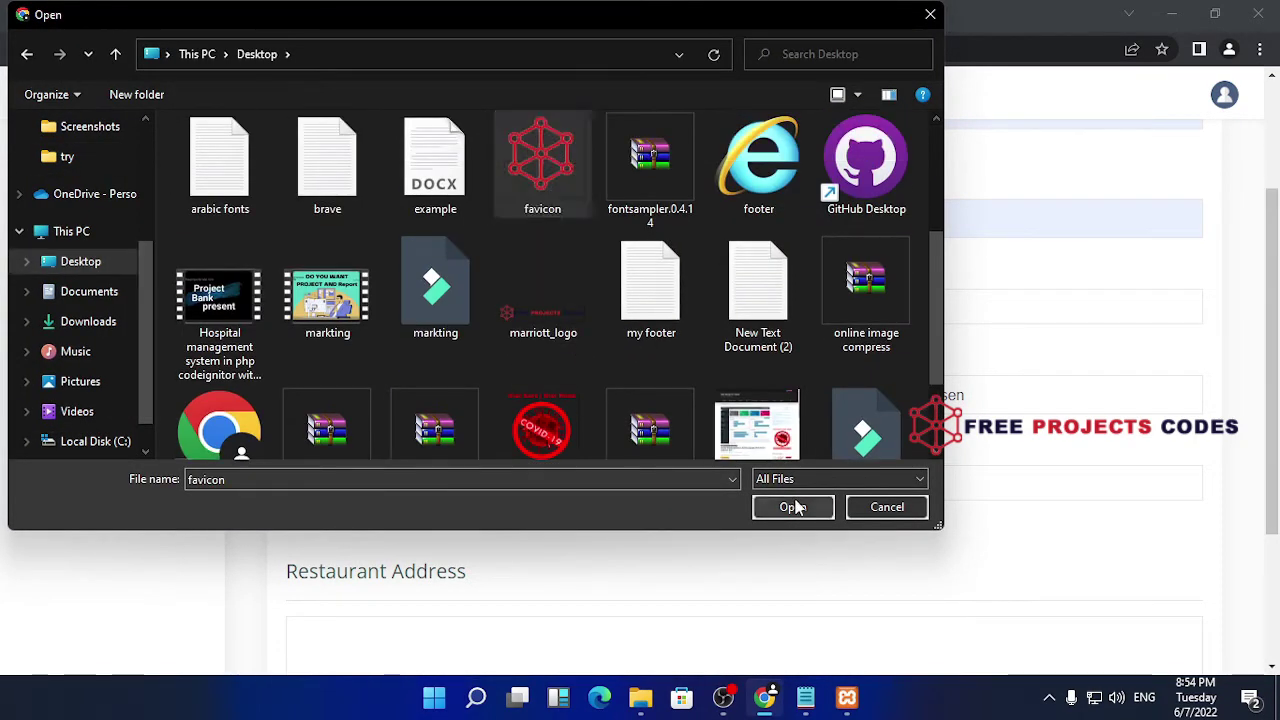
click(793, 507)
scroll(487, 402, down, 2)
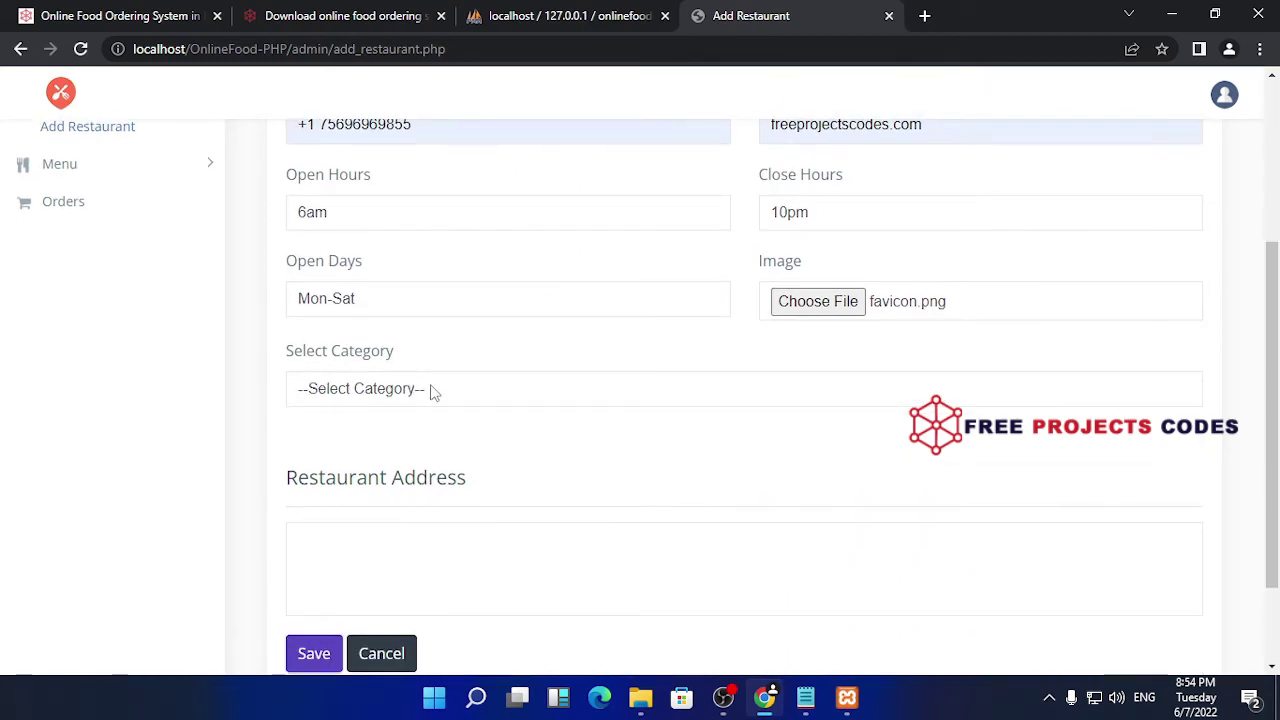
click(440, 390)
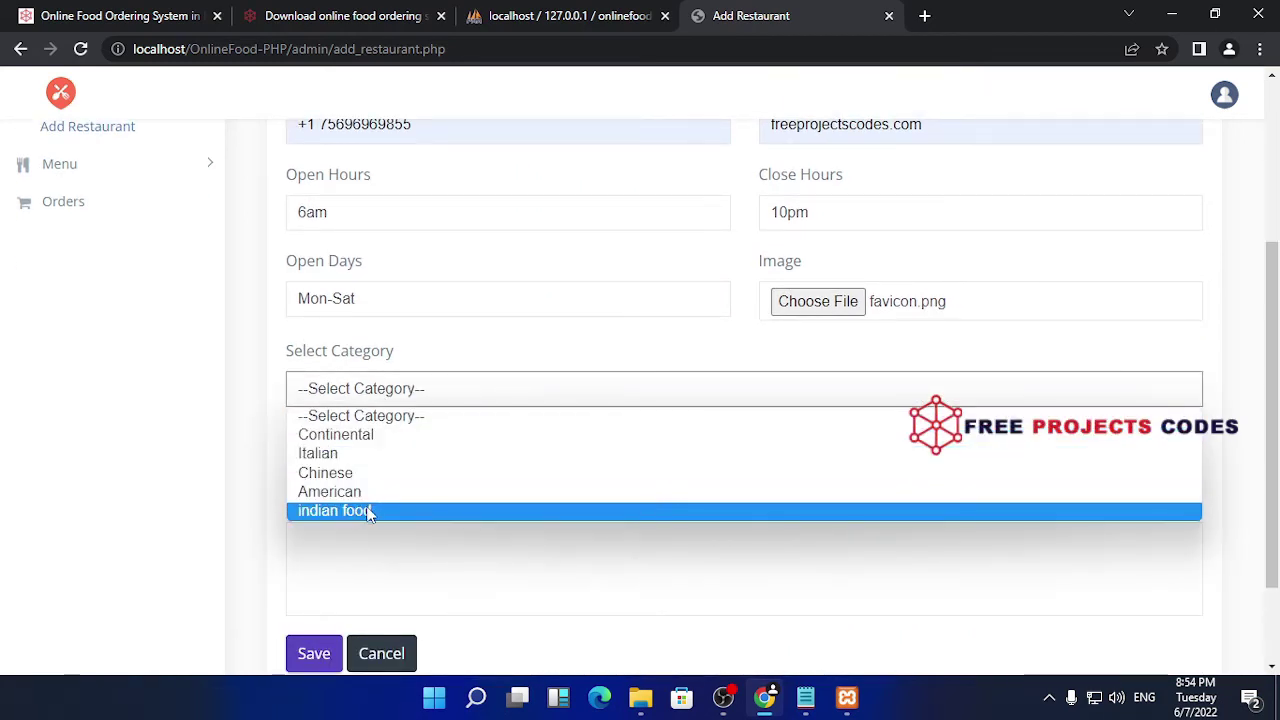
click(368, 511)
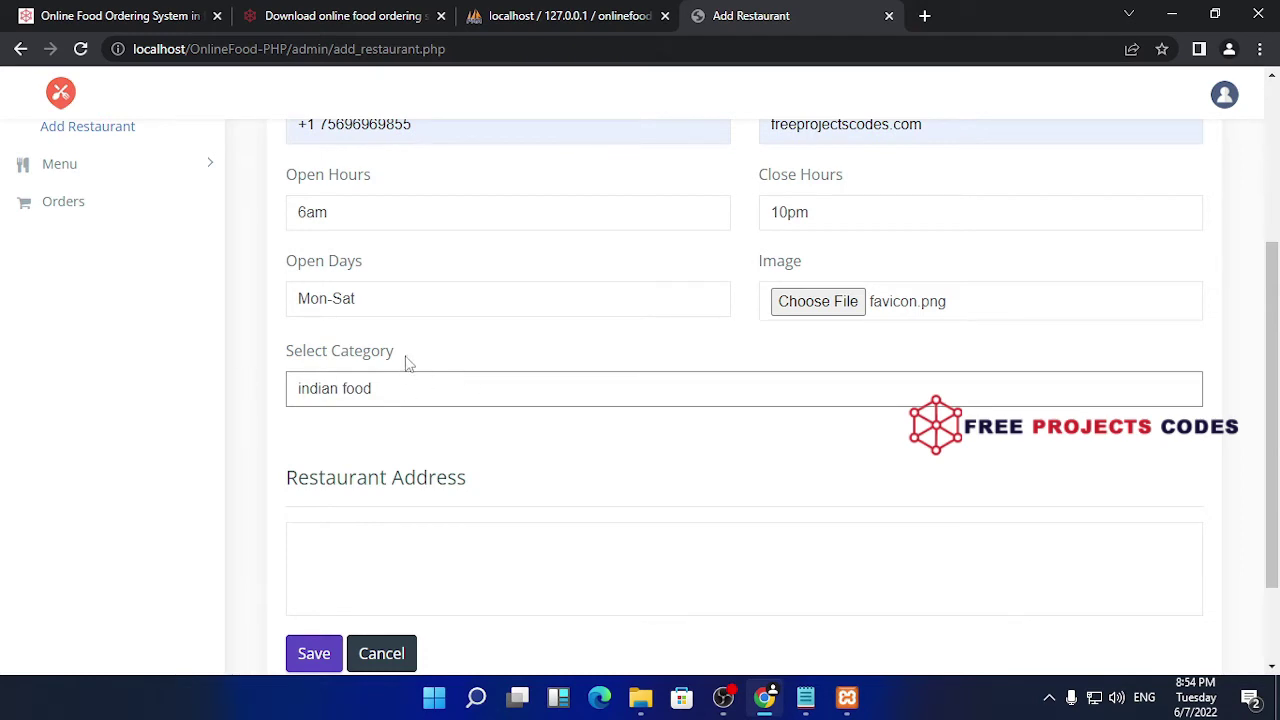
- Enter the address 'new dehli', dismiss the spelling suggestions, and save the restaurant
scroll(408, 370, down, 2)
click(374, 429)
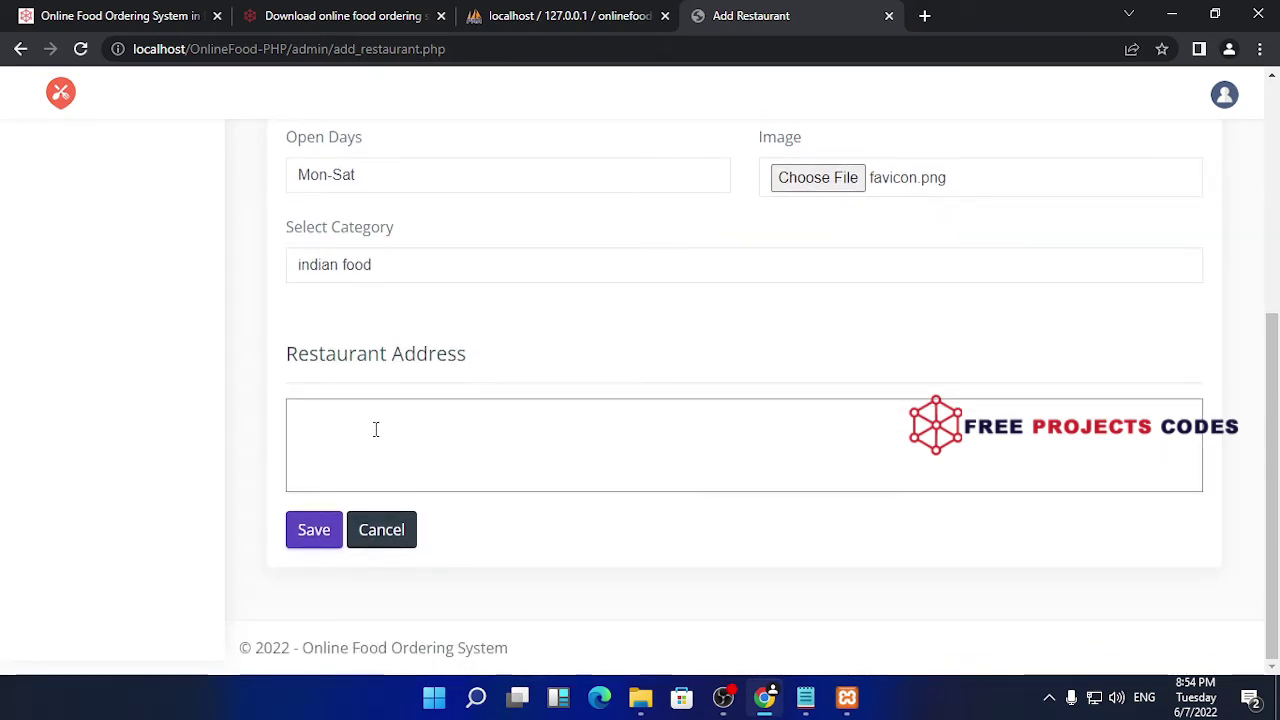
text(delh)
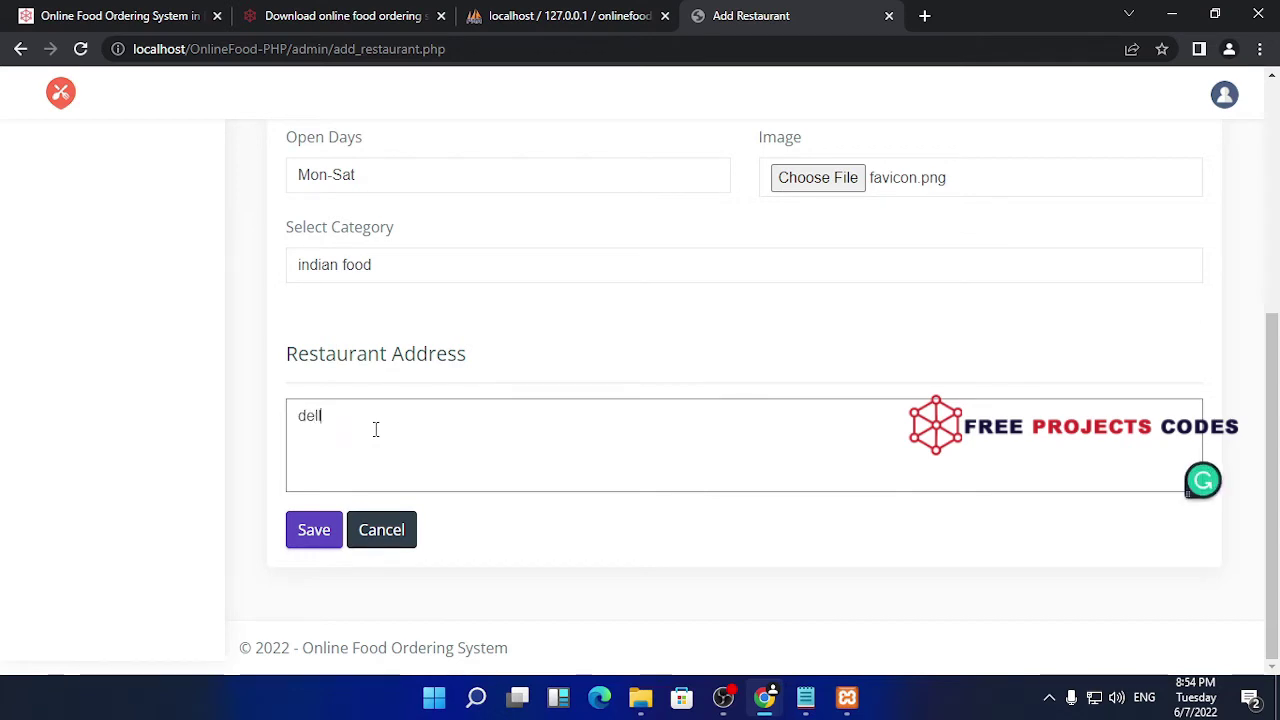
key(BackSpace)
key(BackSpace)
text(new)
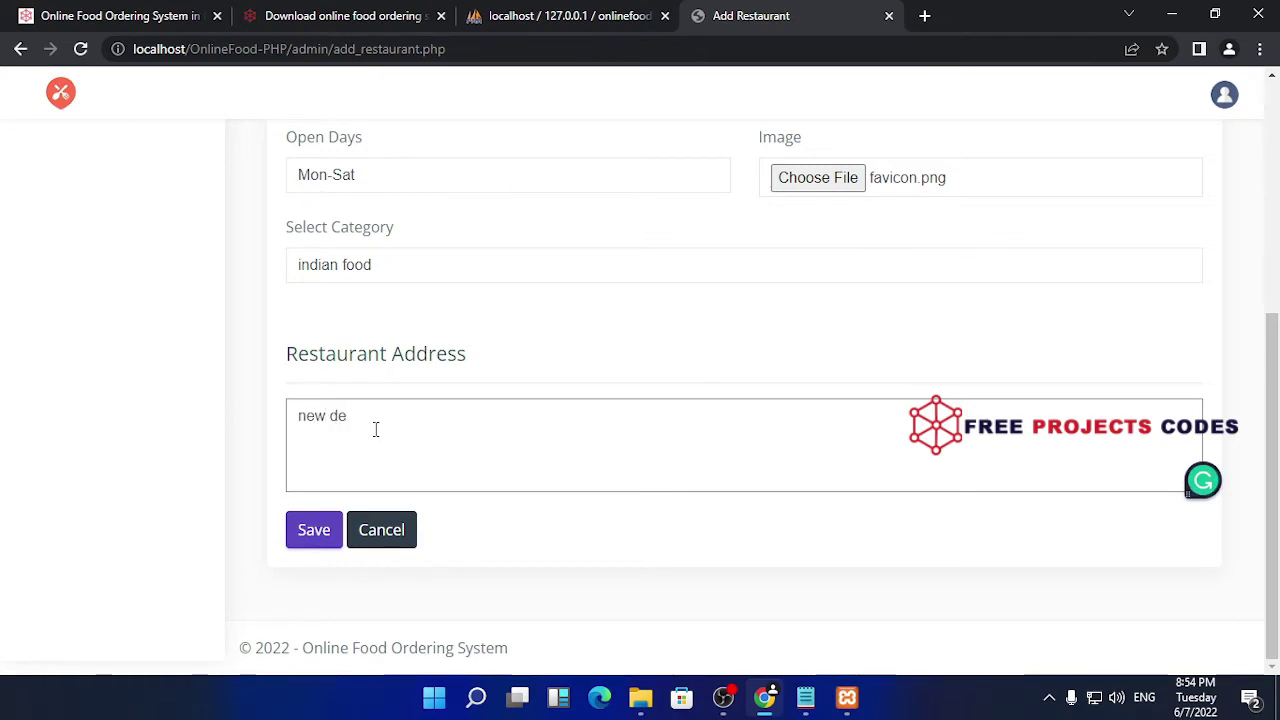
text( dehli)
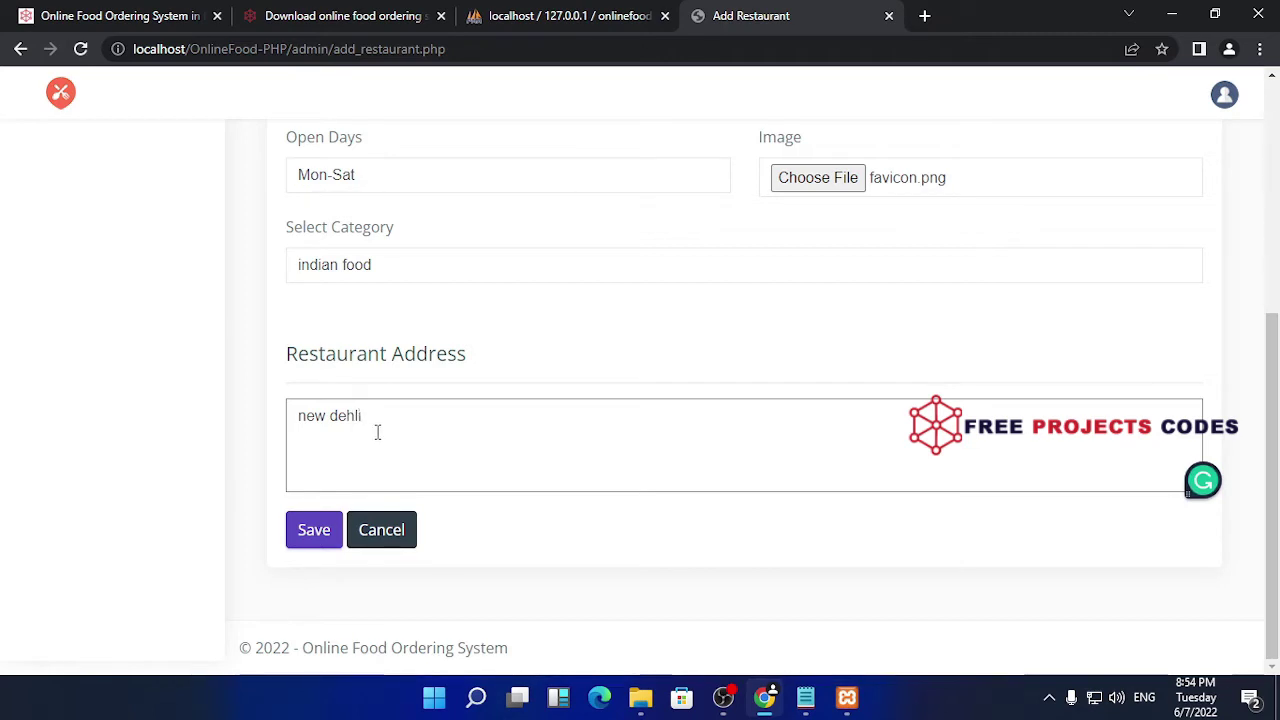
right_click(355, 412)
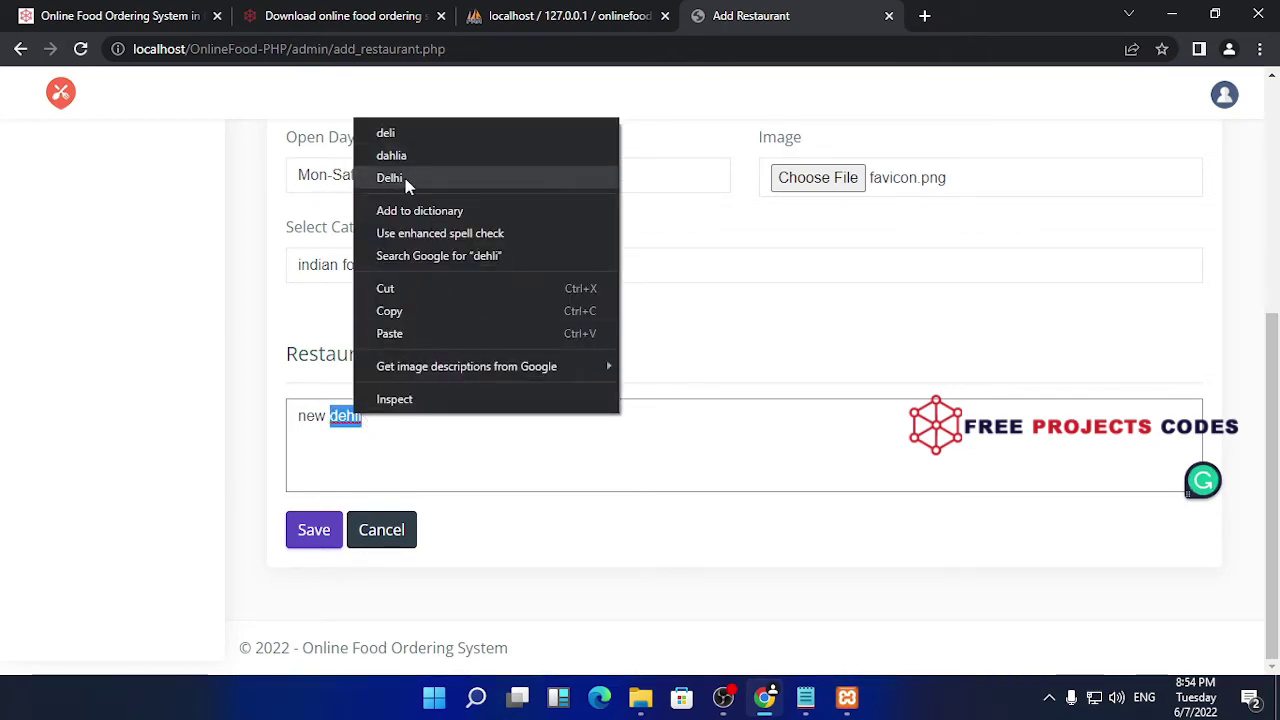
click(767, 424)
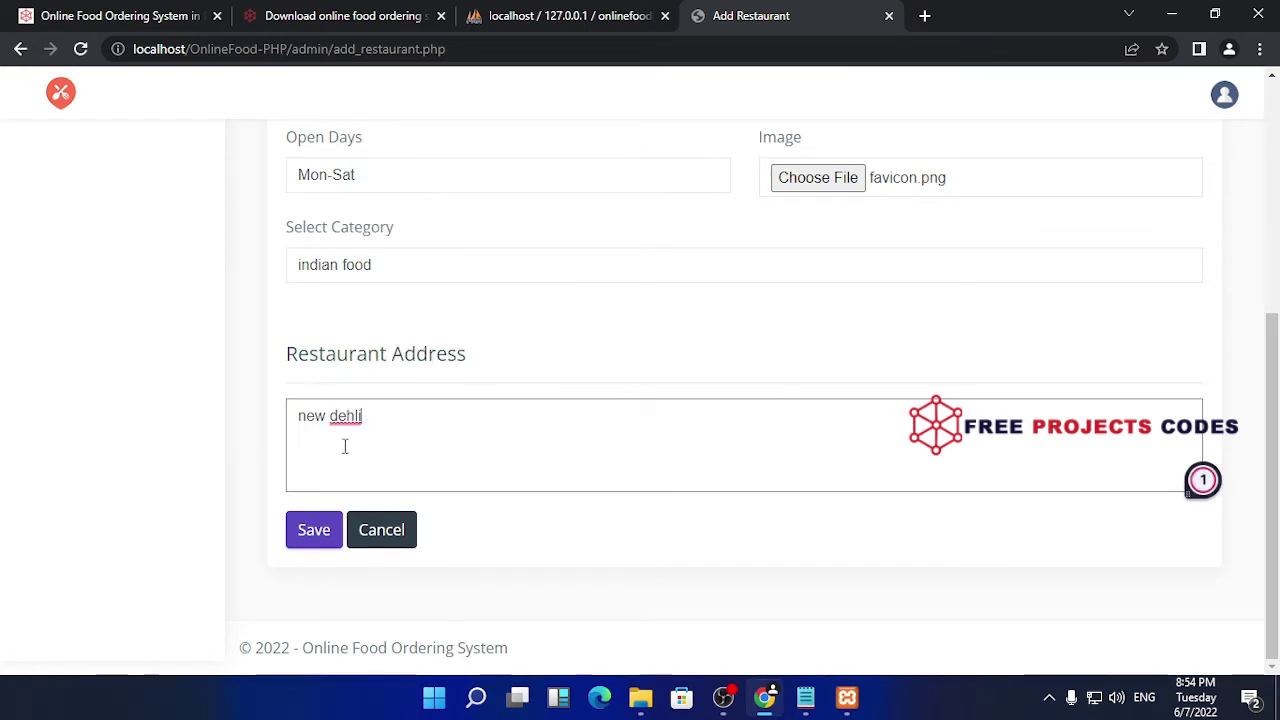
click(312, 531)
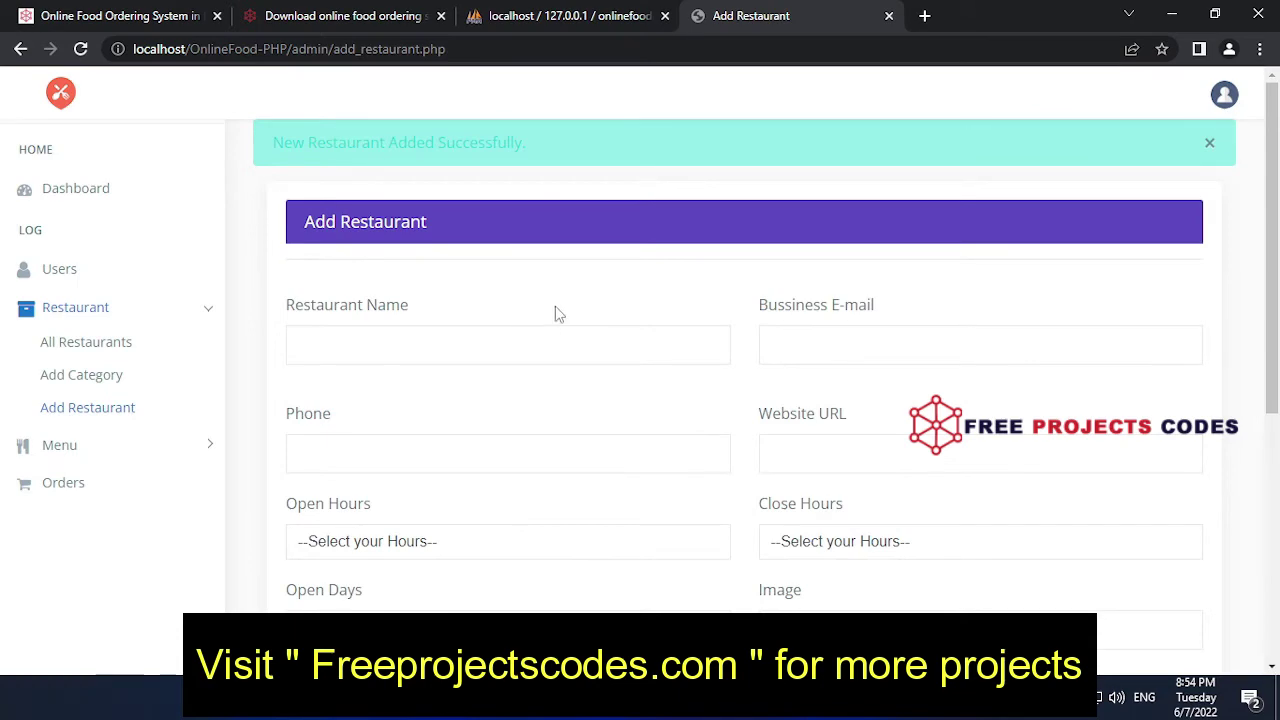
- List all restaurants and highlight the new Indiana fast food row's category, name and e-mail
scroll(551, 314, down, 3)
scroll(571, 306, up, 3)
click(102, 346)
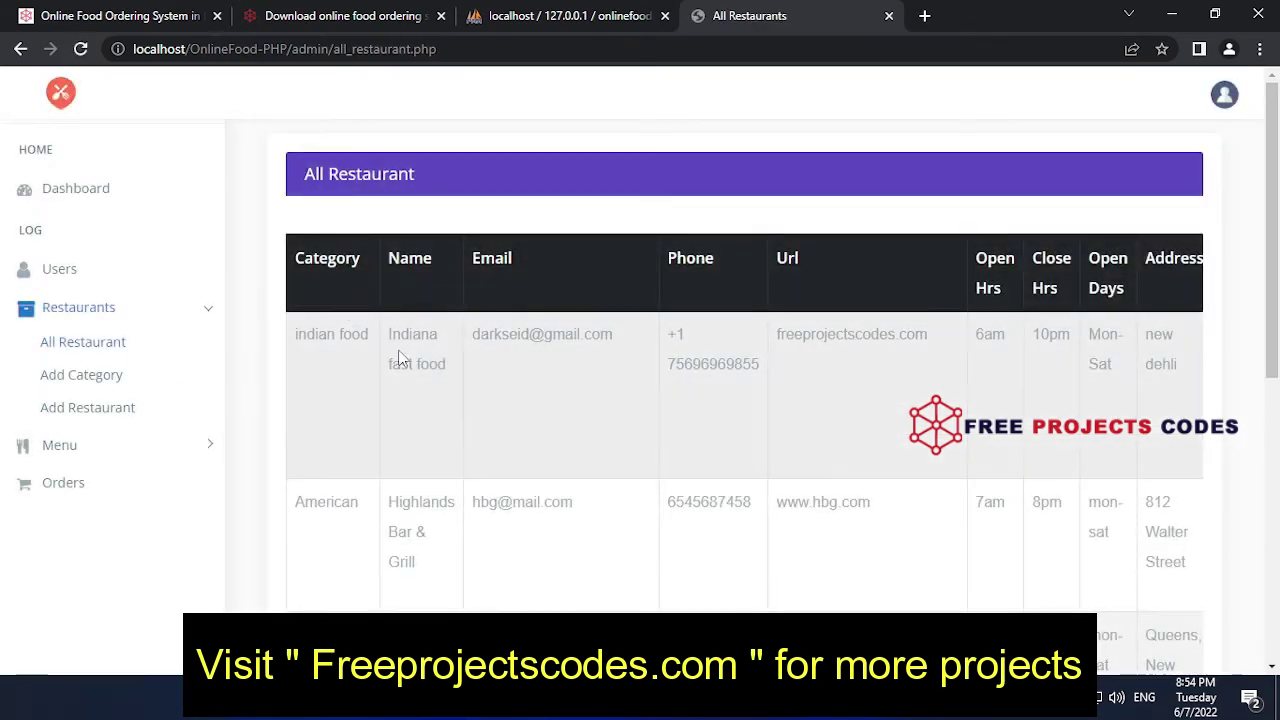
drag(365, 336, 302, 333)
drag(452, 368, 391, 336)
drag(599, 340, 457, 337)
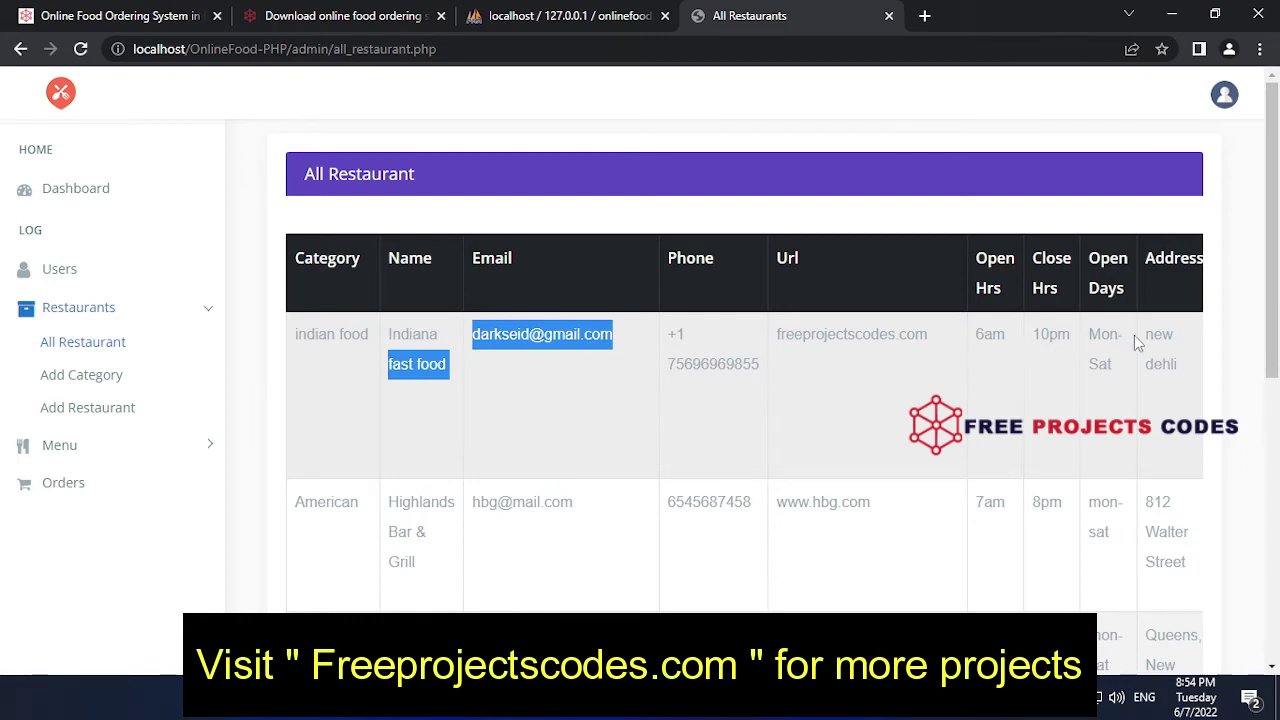
- Expand the Menu section in the admin sidebar
scroll(271, 357, down, 1)
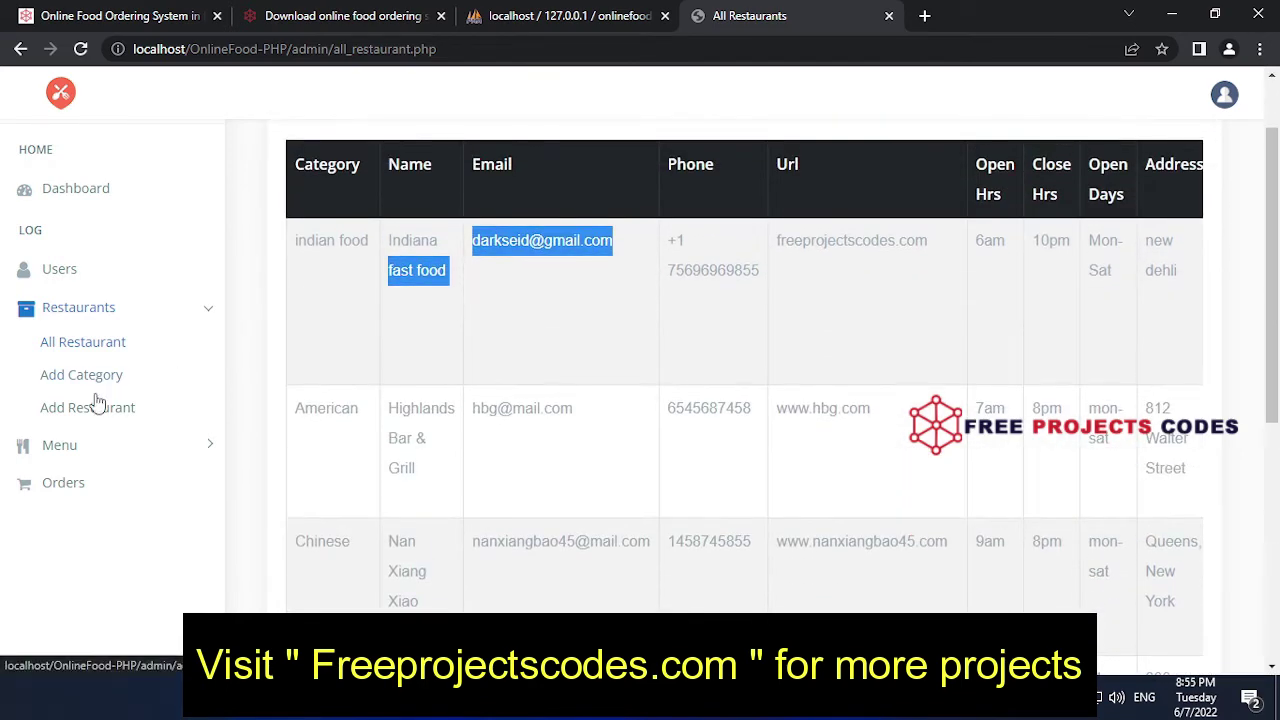
click(115, 449)
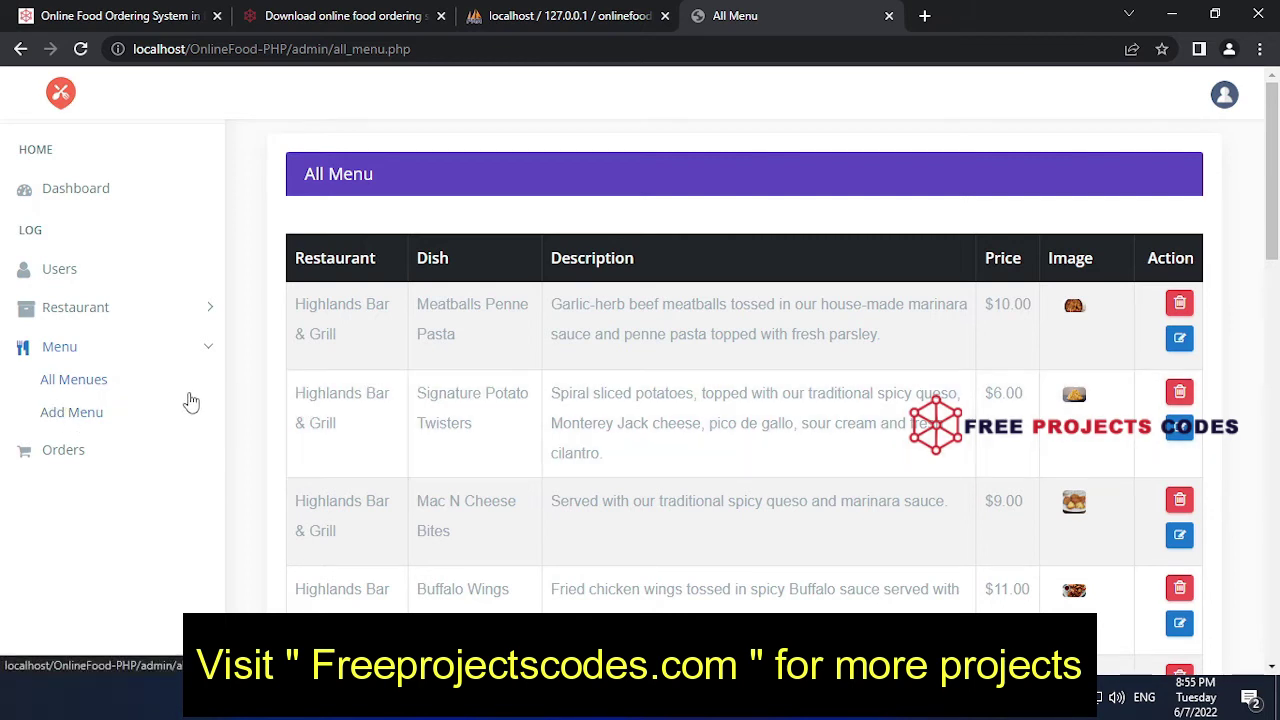
scroll(537, 409, down, 3)
- Open the Add Menu form and enter dish 'asdasd', description 'sd asdasd a' and the price
scroll(540, 411, up, 3)
click(105, 385)
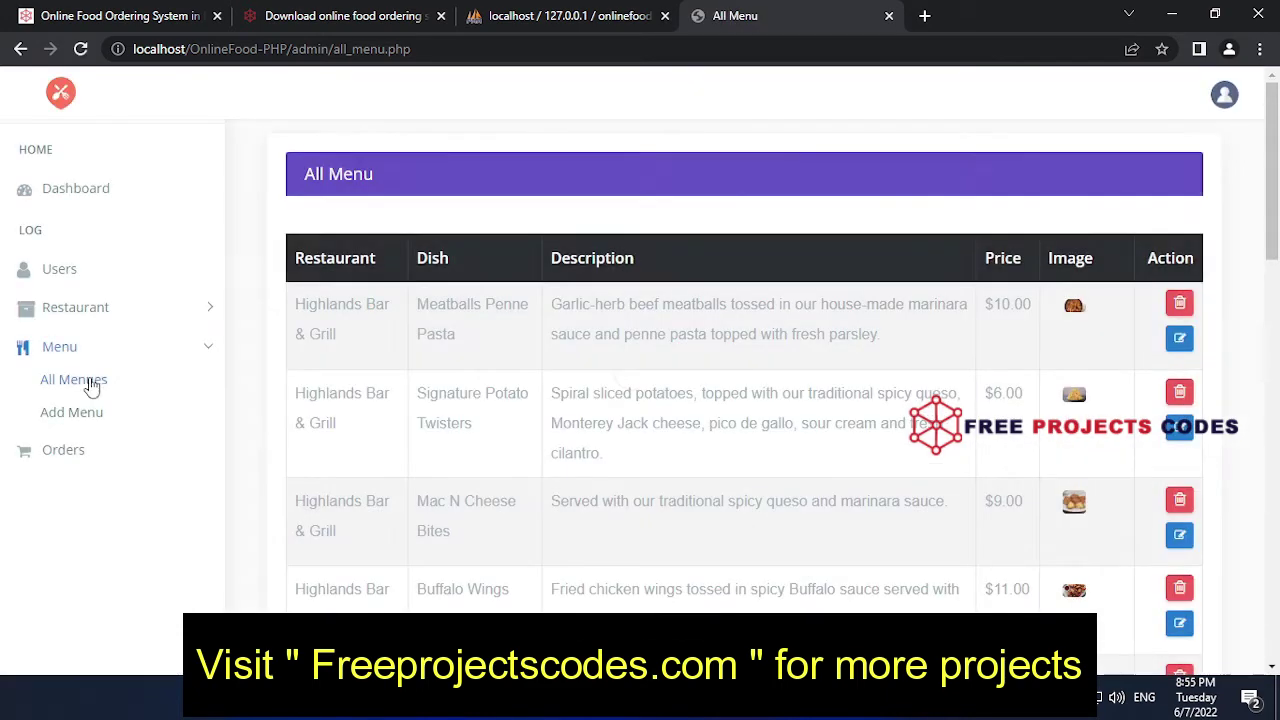
click(72, 412)
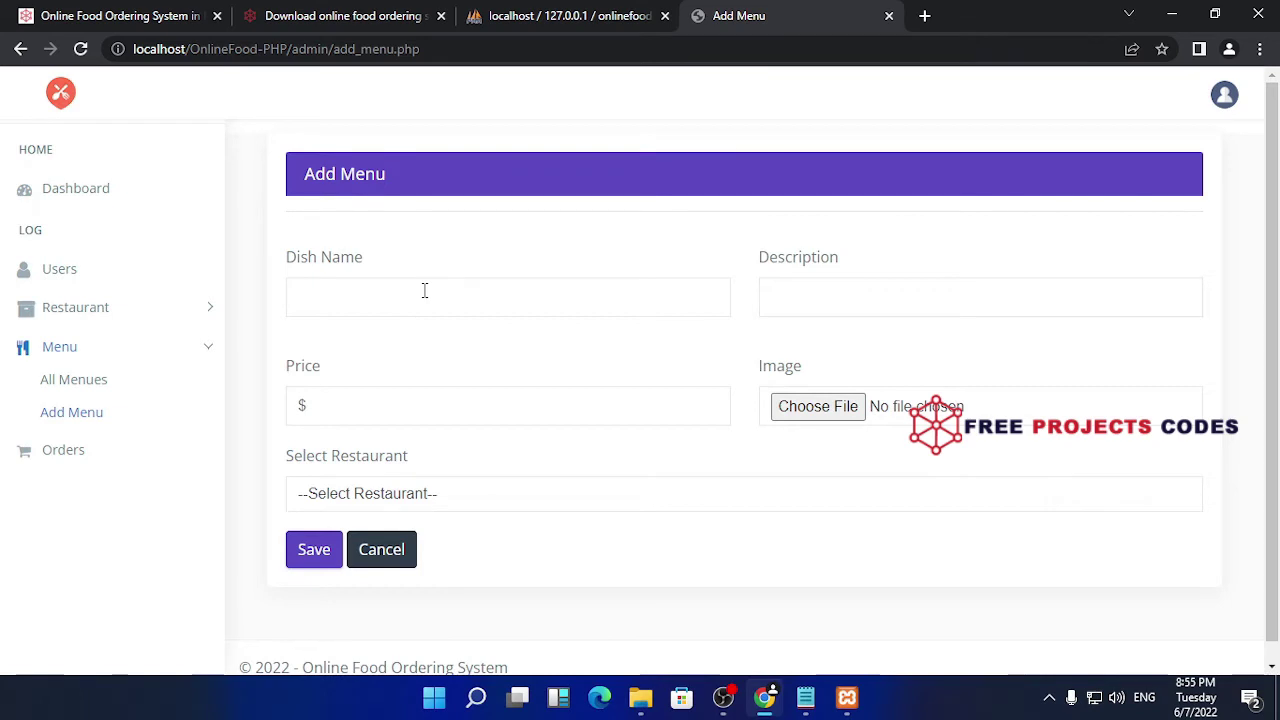
click(424, 290)
text(asdasd)
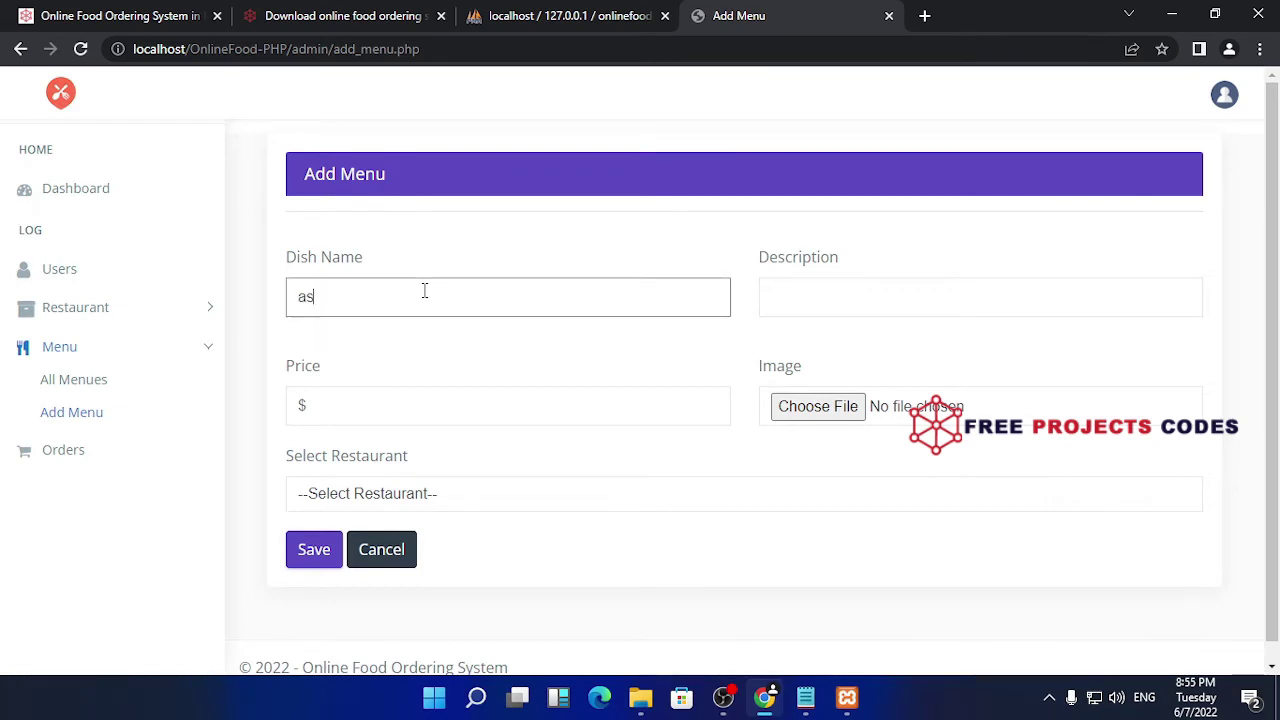
click(823, 294)
text(sd asdasd a)
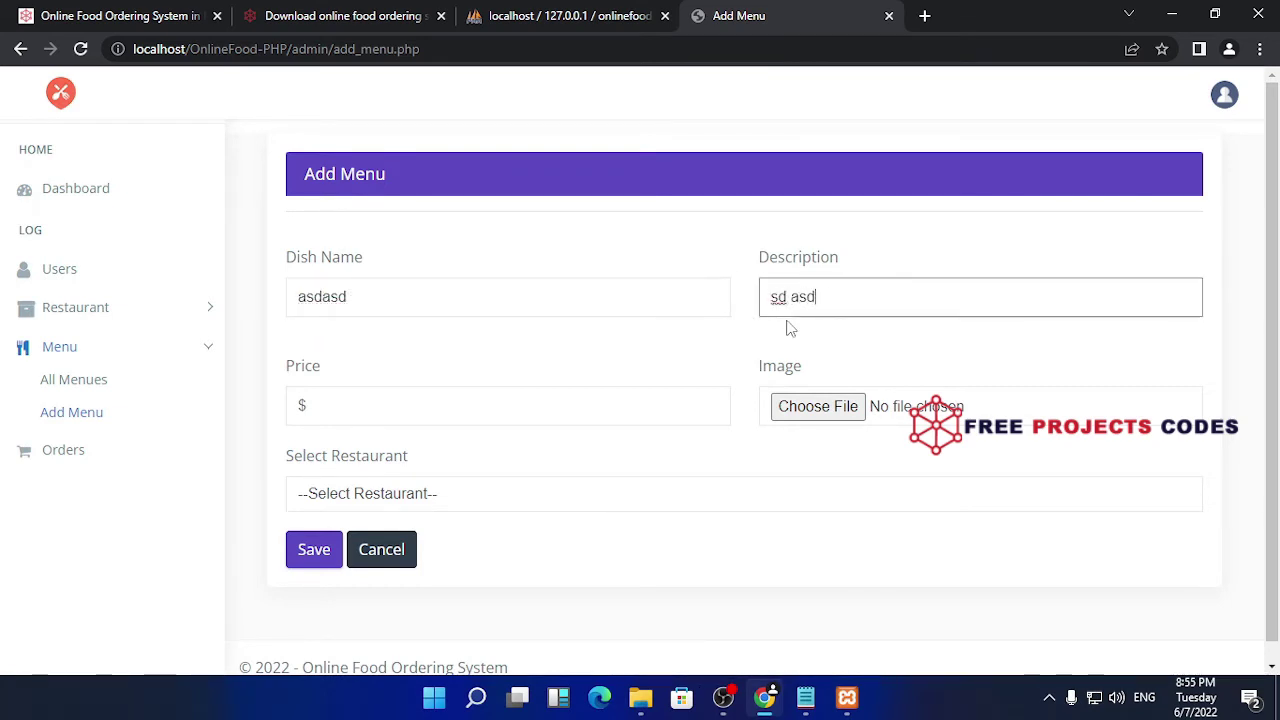
click(372, 411)
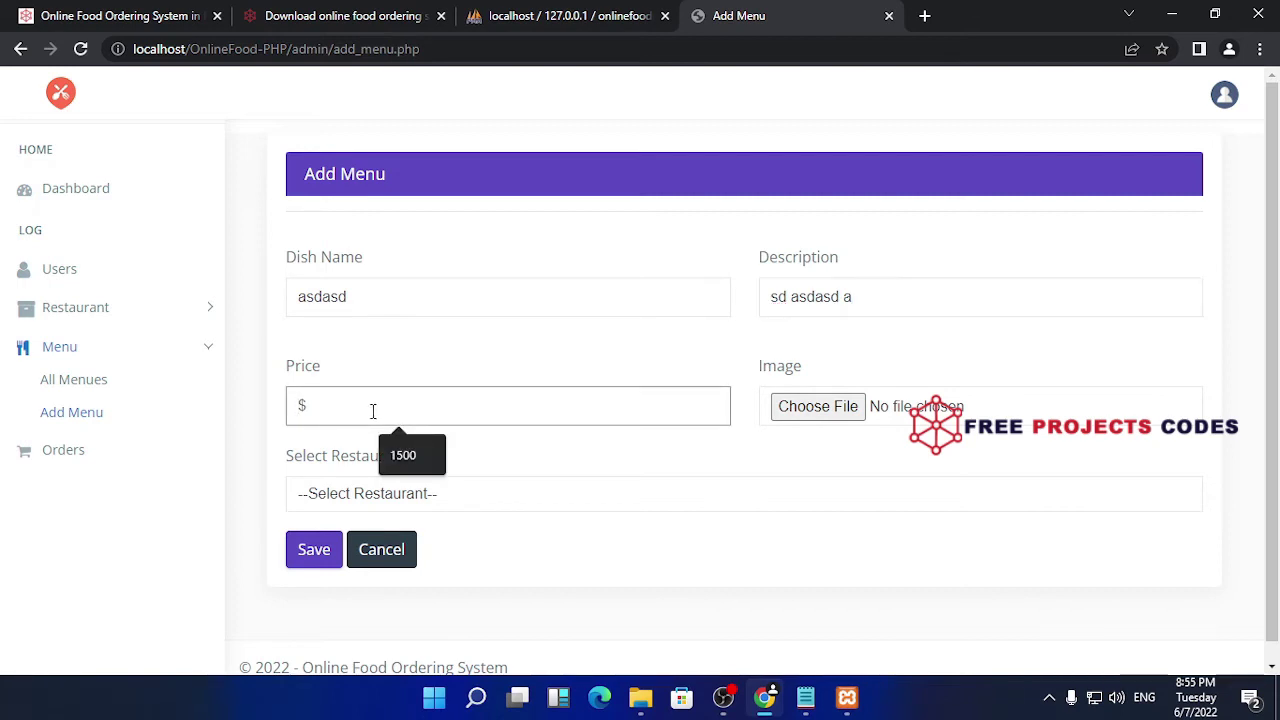
text(10)
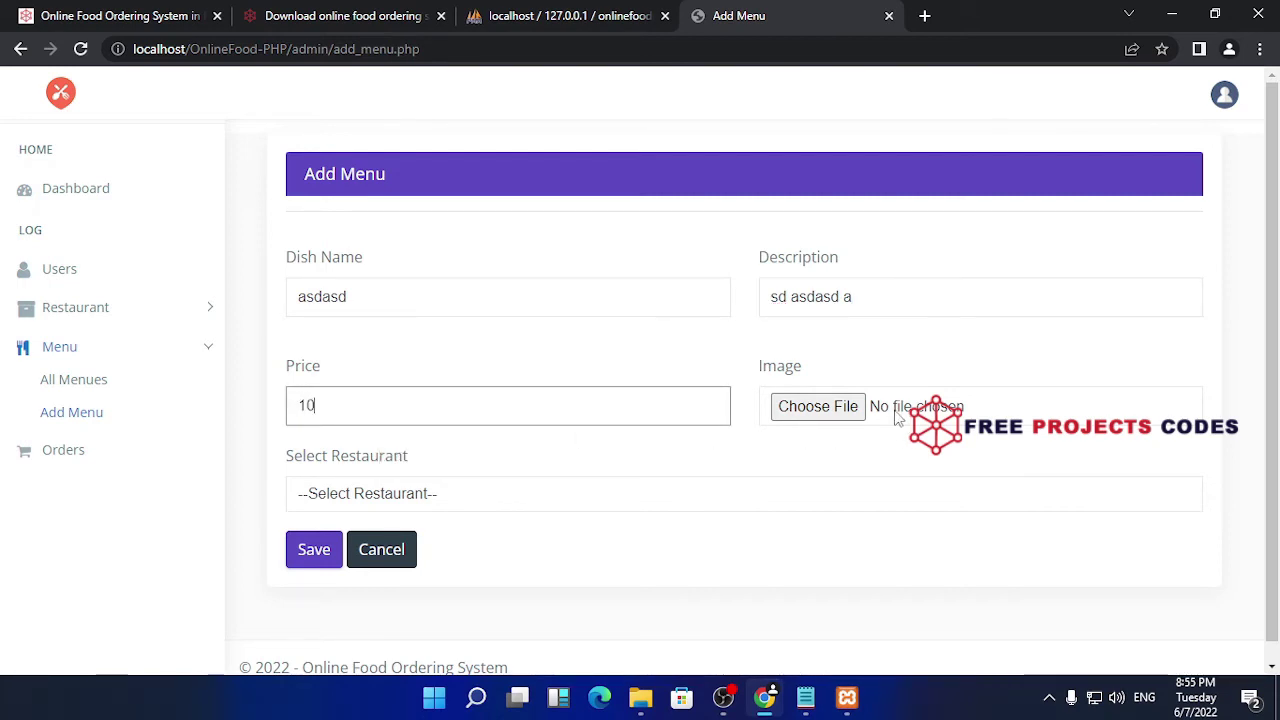
key(BackSpace)
key(BackSpace)
- Attach staysafe.png, assign the dish to Indiana fast food, and save it
click(878, 418)
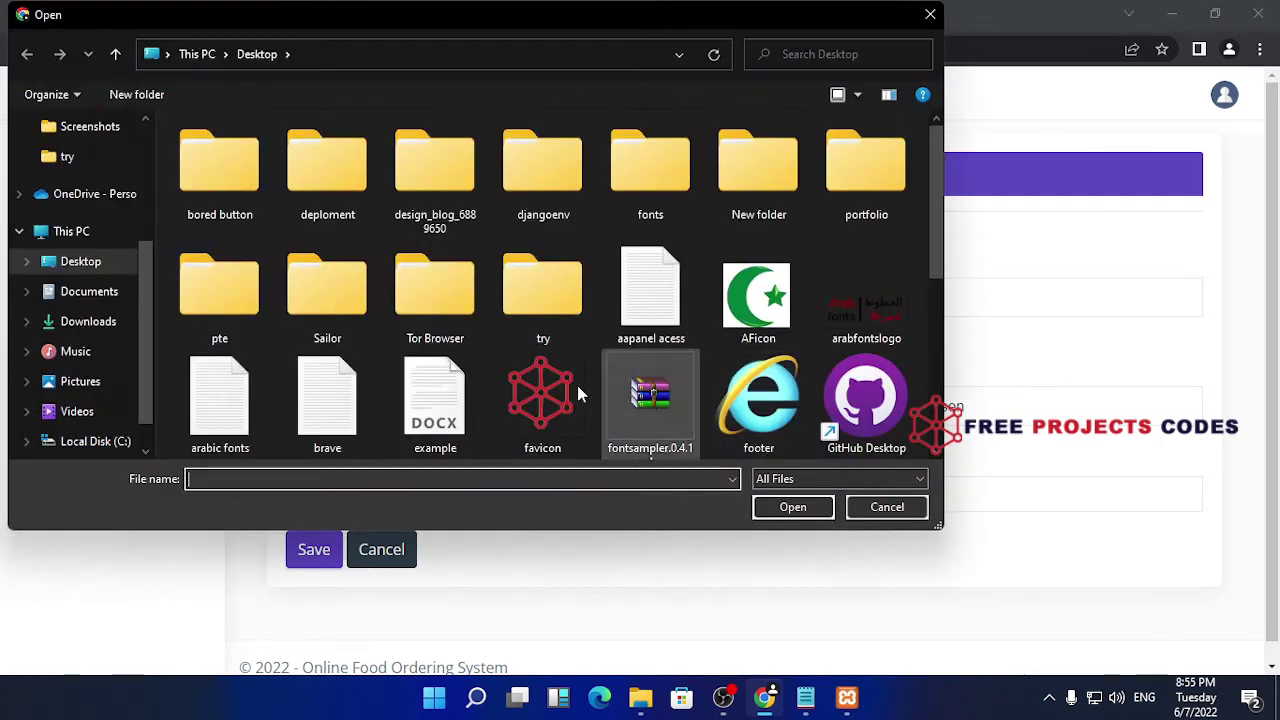
scroll(563, 386, down, 3)
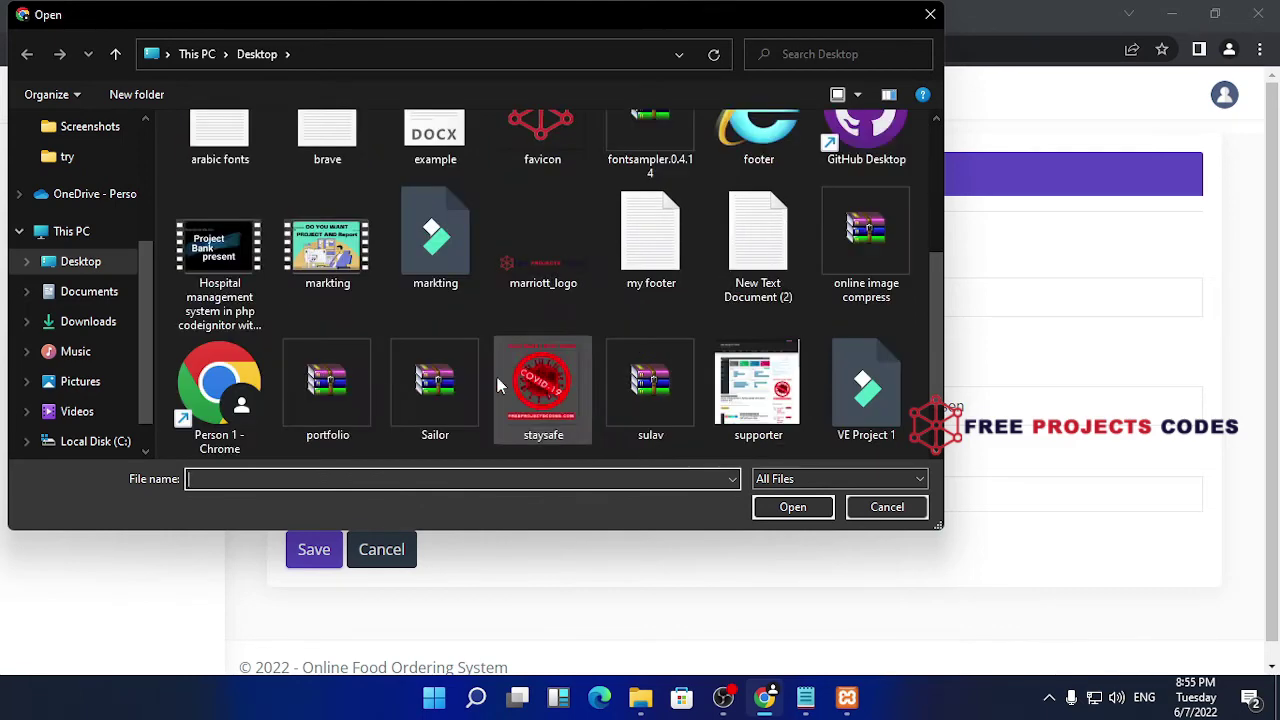
double_click(535, 373)
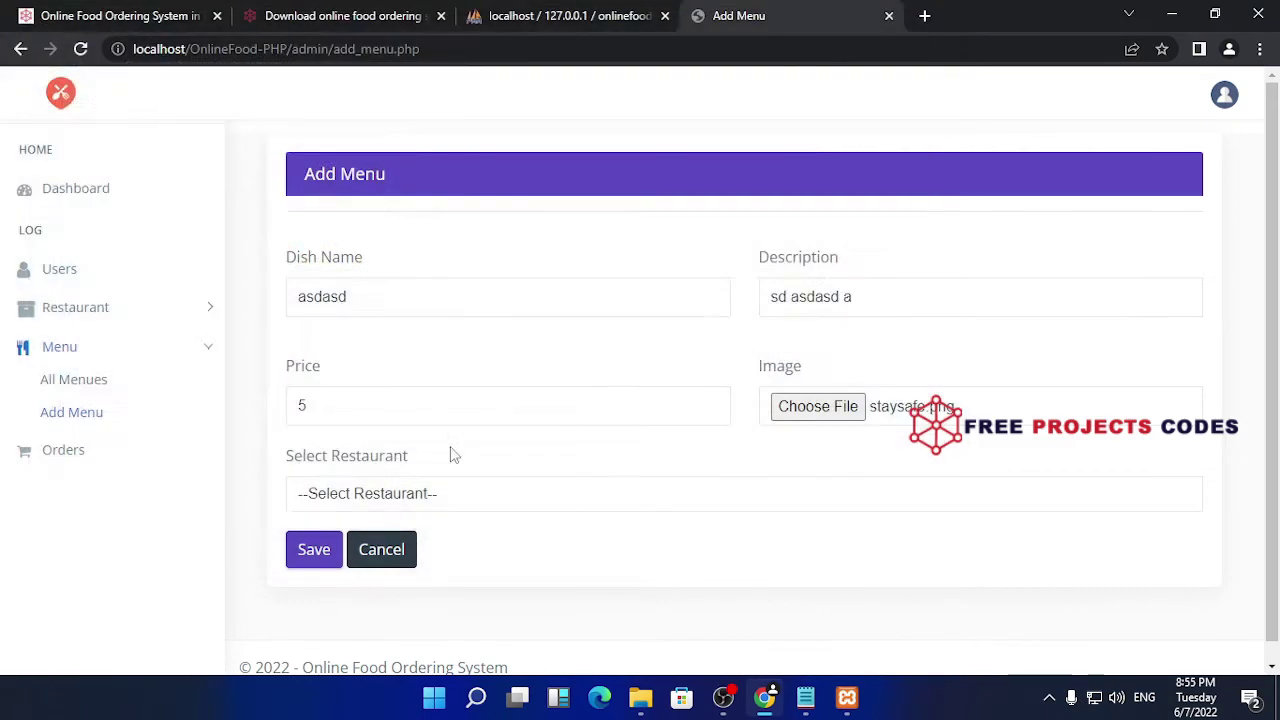
scroll(520, 400, down, 1)
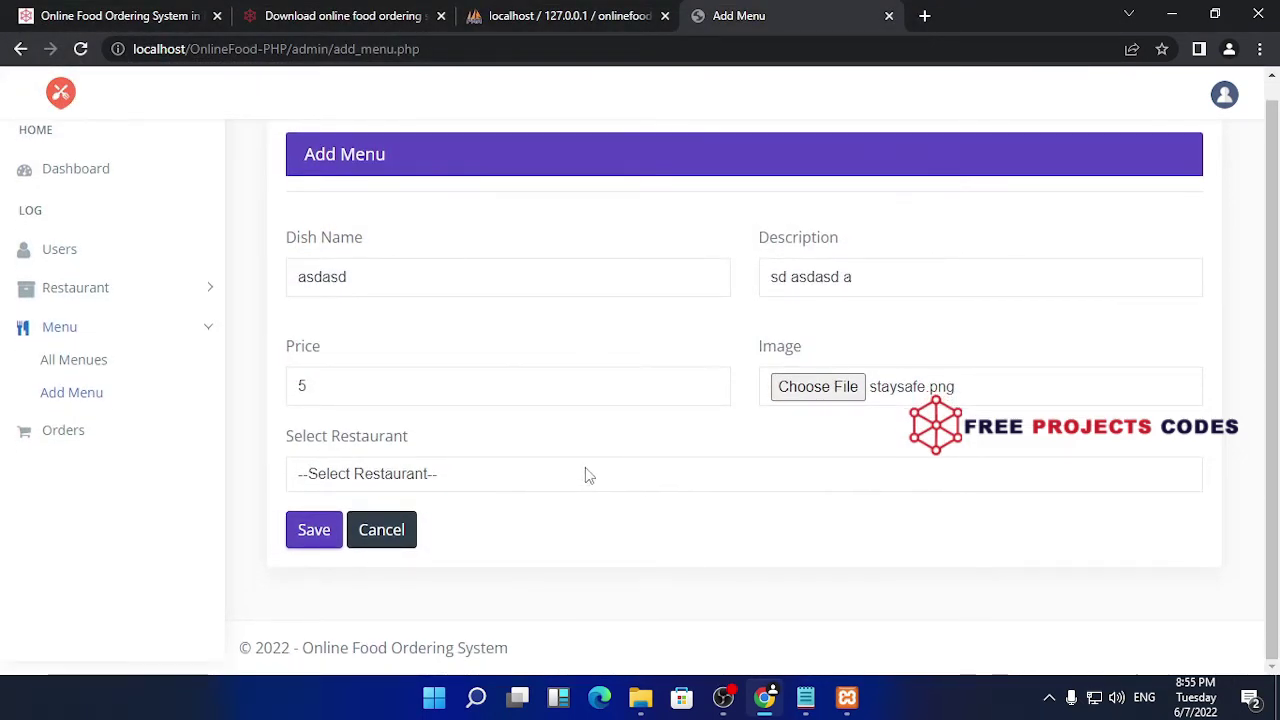
click(465, 480)
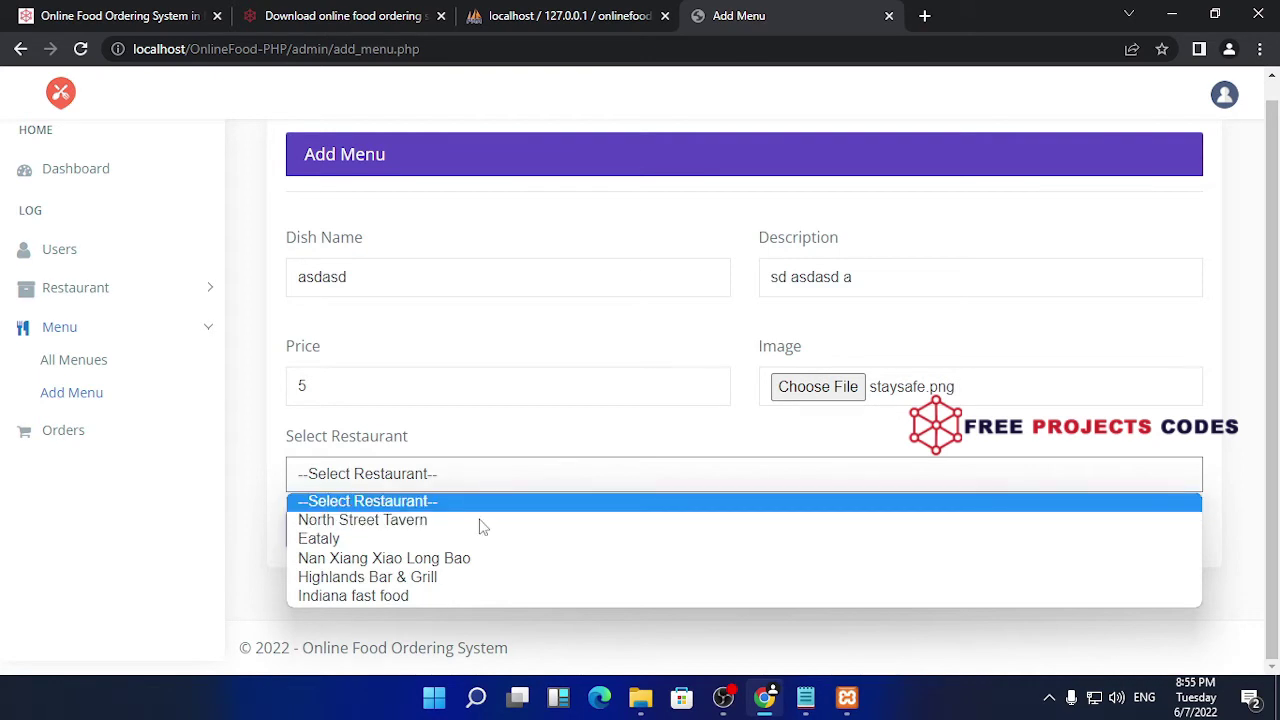
click(476, 600)
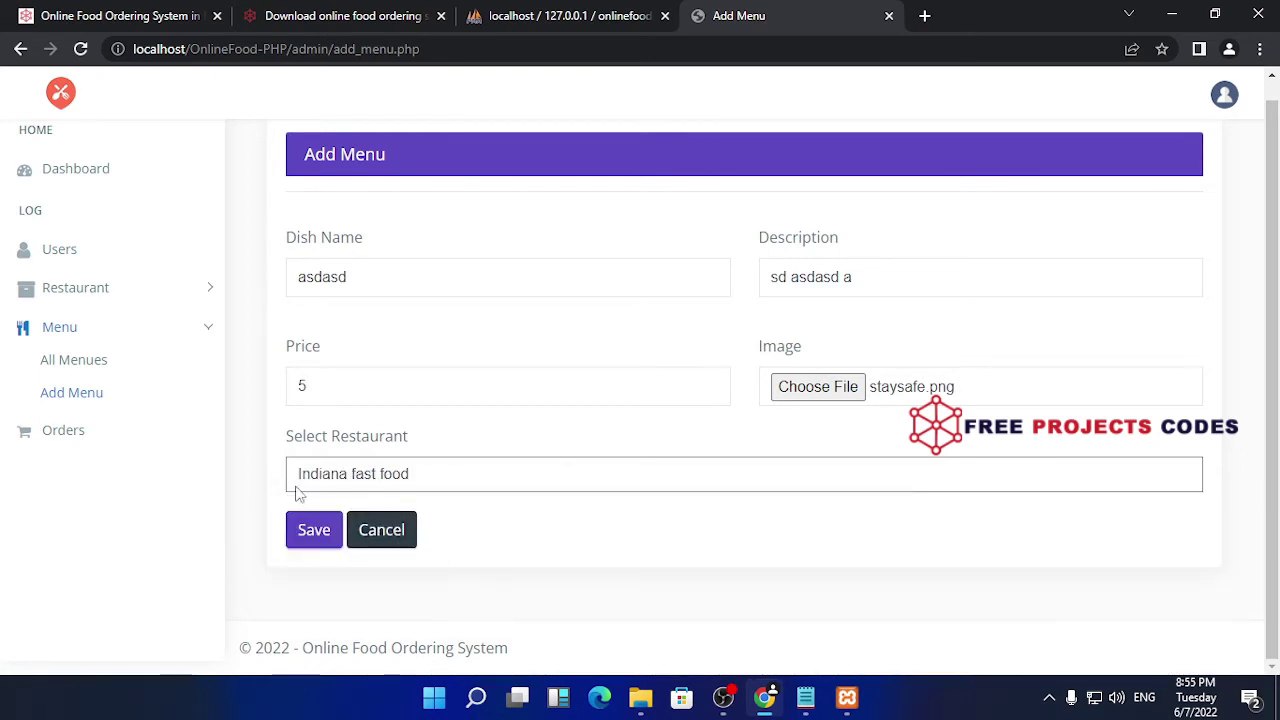
click(313, 533)
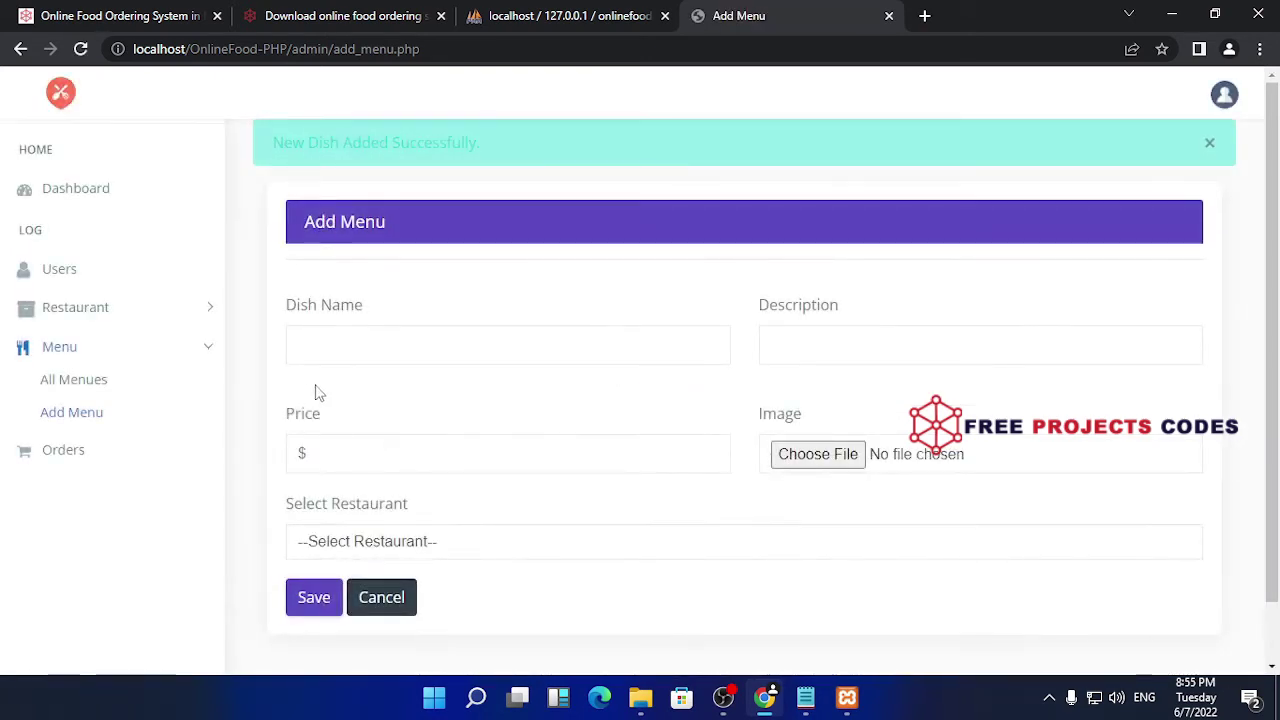
- Highlight the new asdasd dish row (Indiana fast food, $5.00) in All Menues, then open All Orders
scroll(566, 258, down, 1)
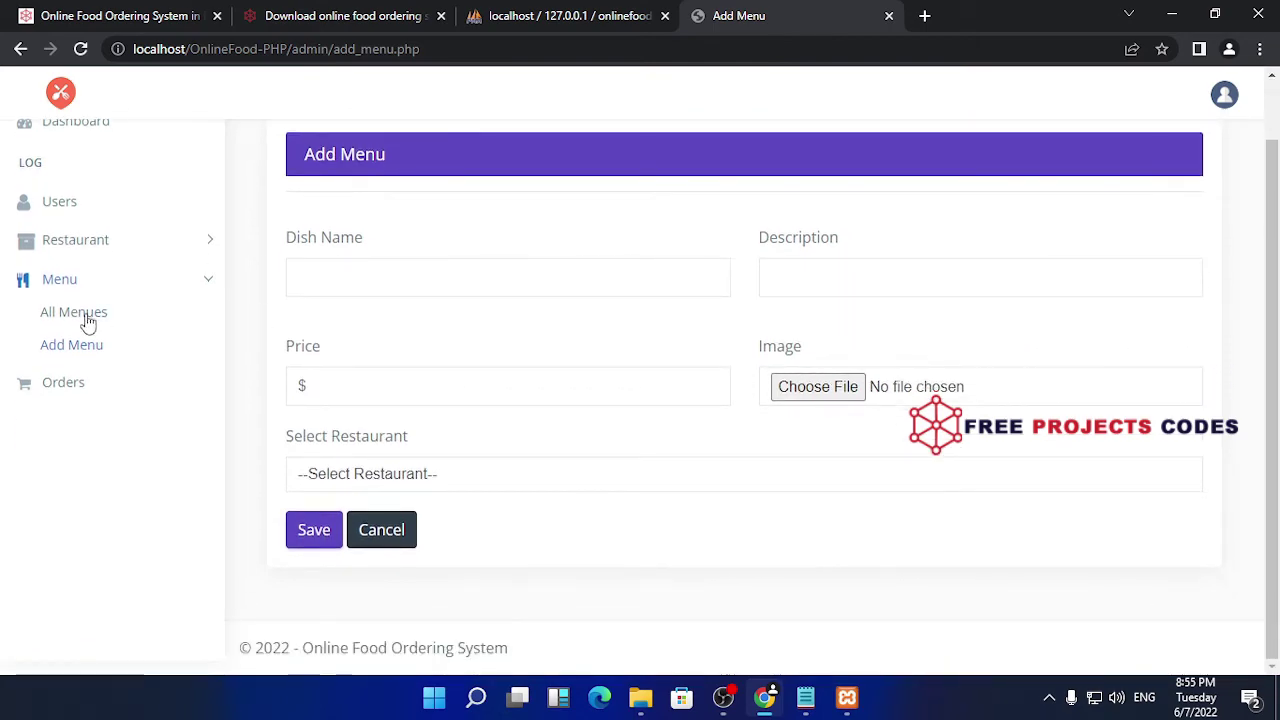
click(86, 323)
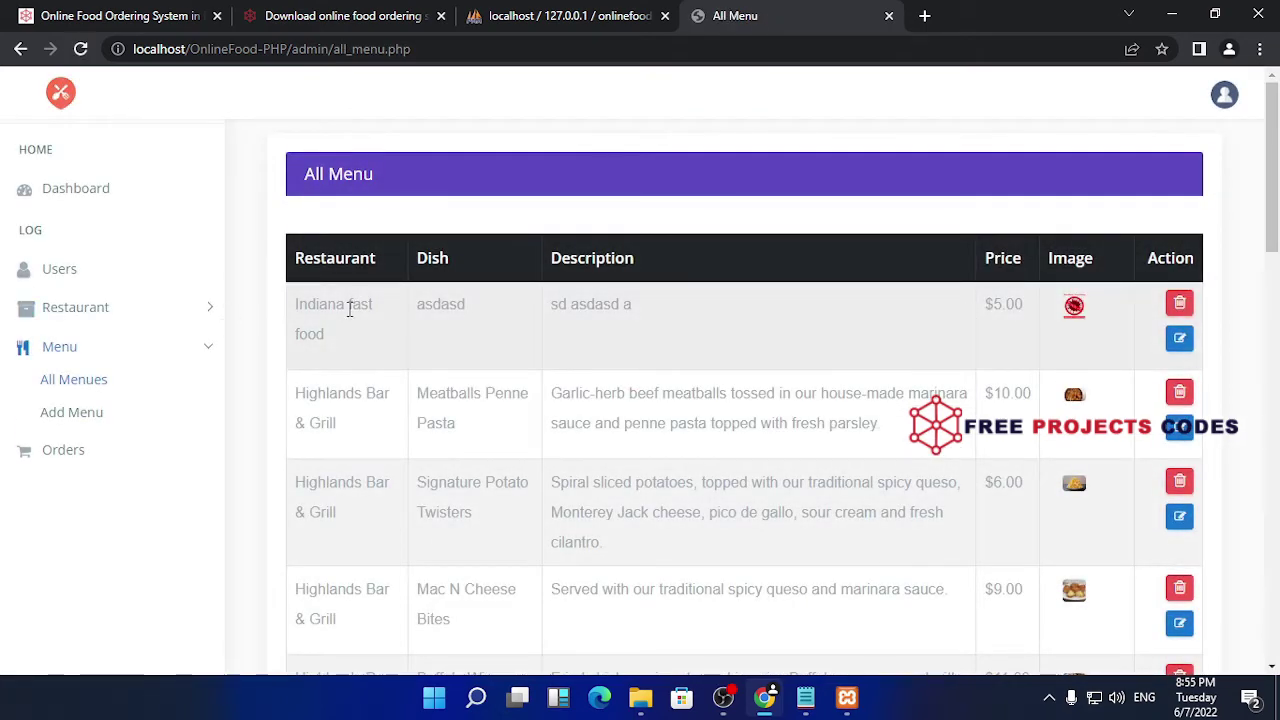
drag(331, 337, 295, 317)
drag(466, 305, 405, 312)
drag(638, 306, 545, 310)
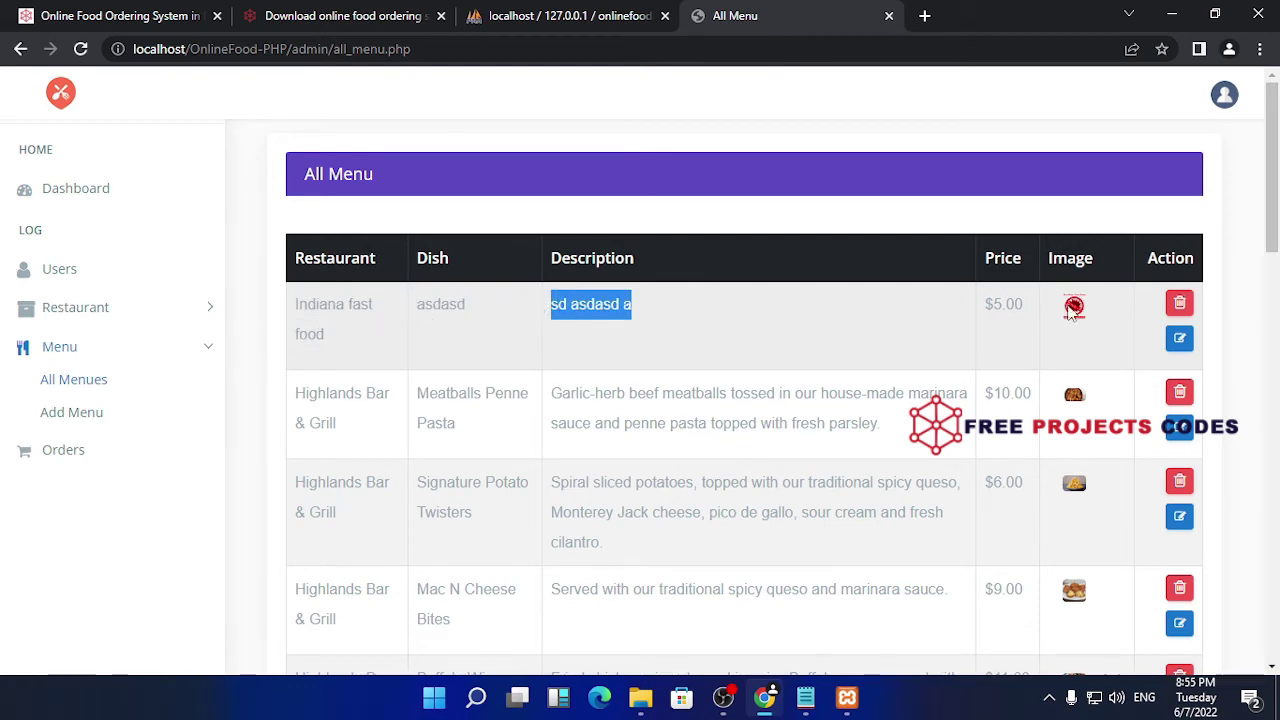
drag(1028, 314, 984, 306)
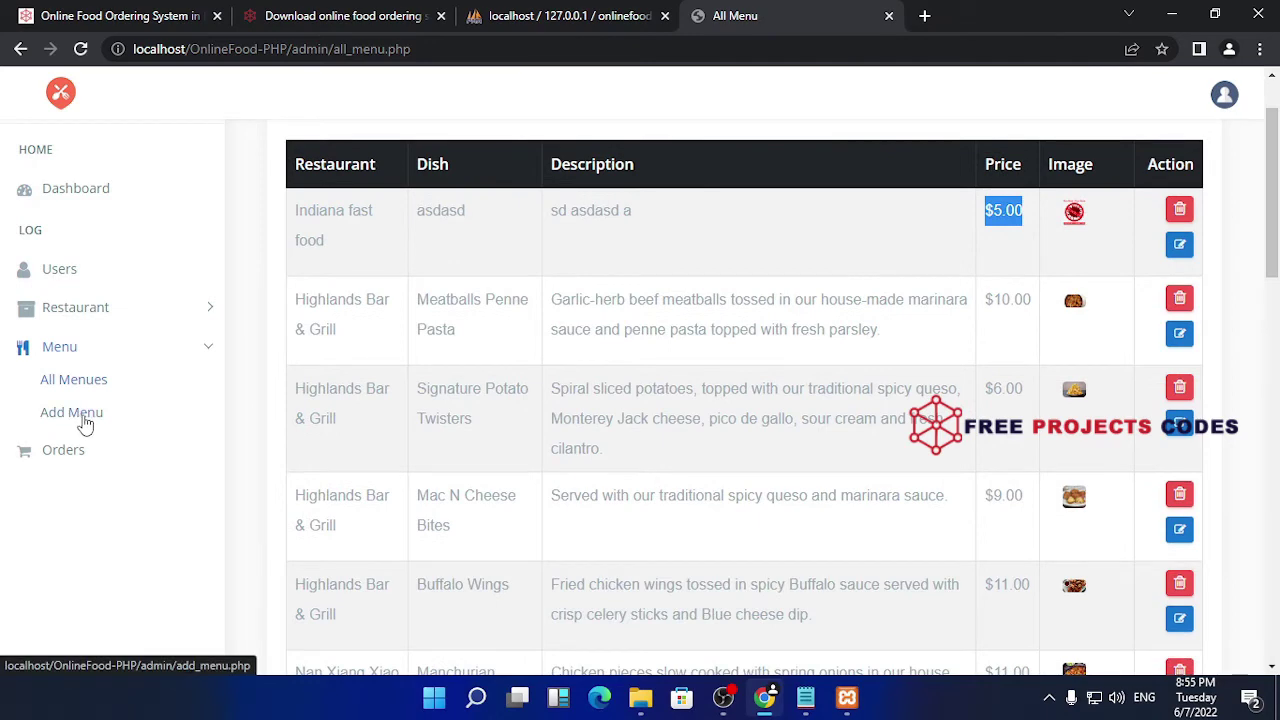
click(80, 450)
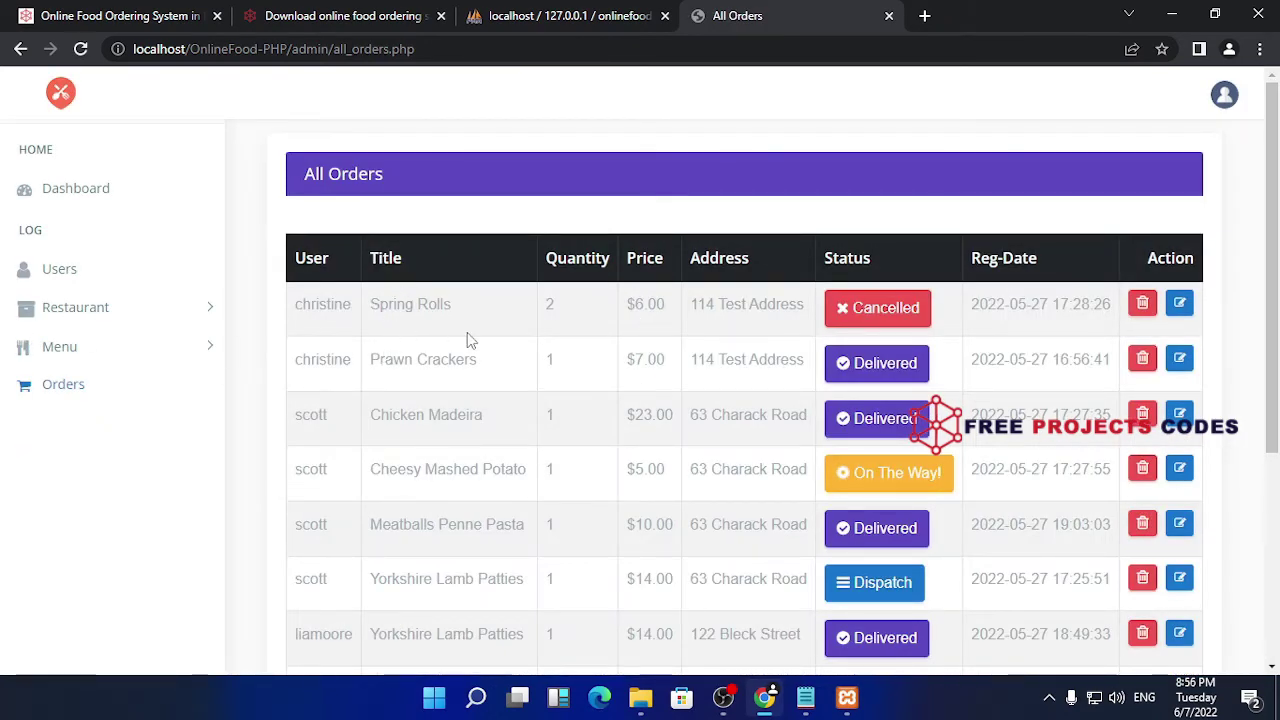
- Scroll to the last order, Yorkshire Lamb Patties at $14.00 marked Dispatch, and highlight its customer
scroll(467, 340, down, 1)
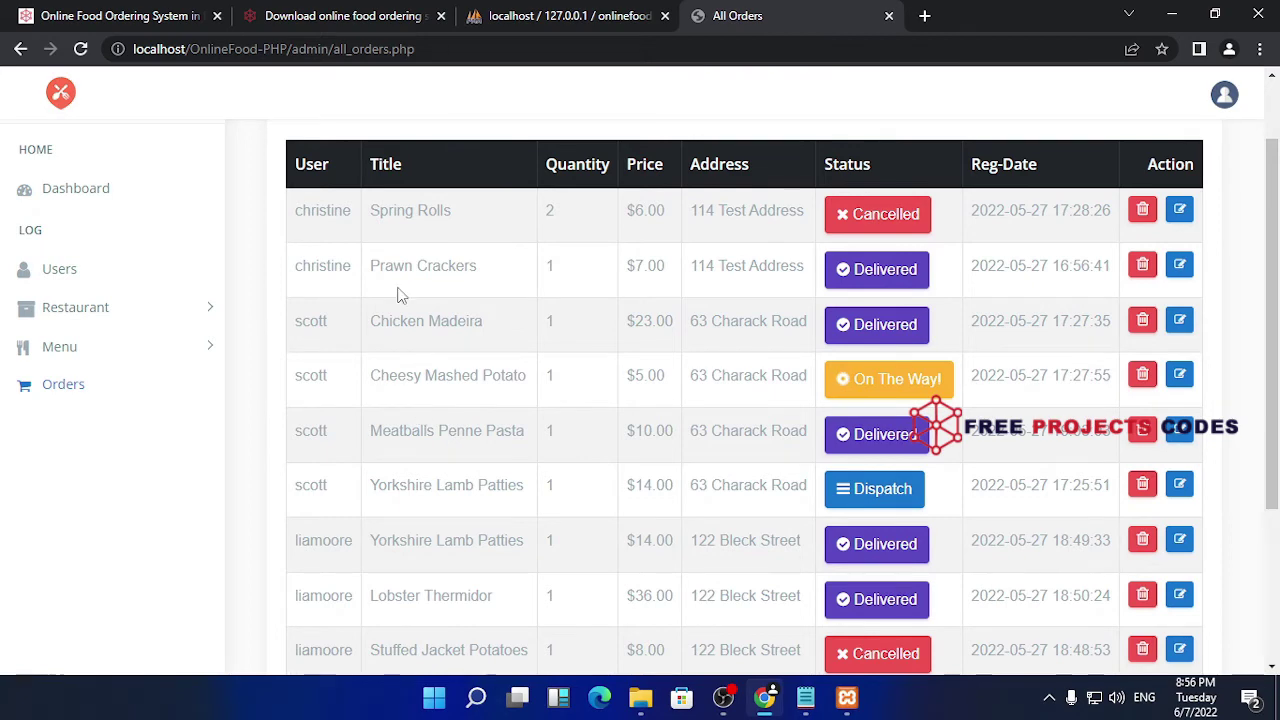
scroll(400, 293, down, 2)
scroll(397, 293, up, 3)
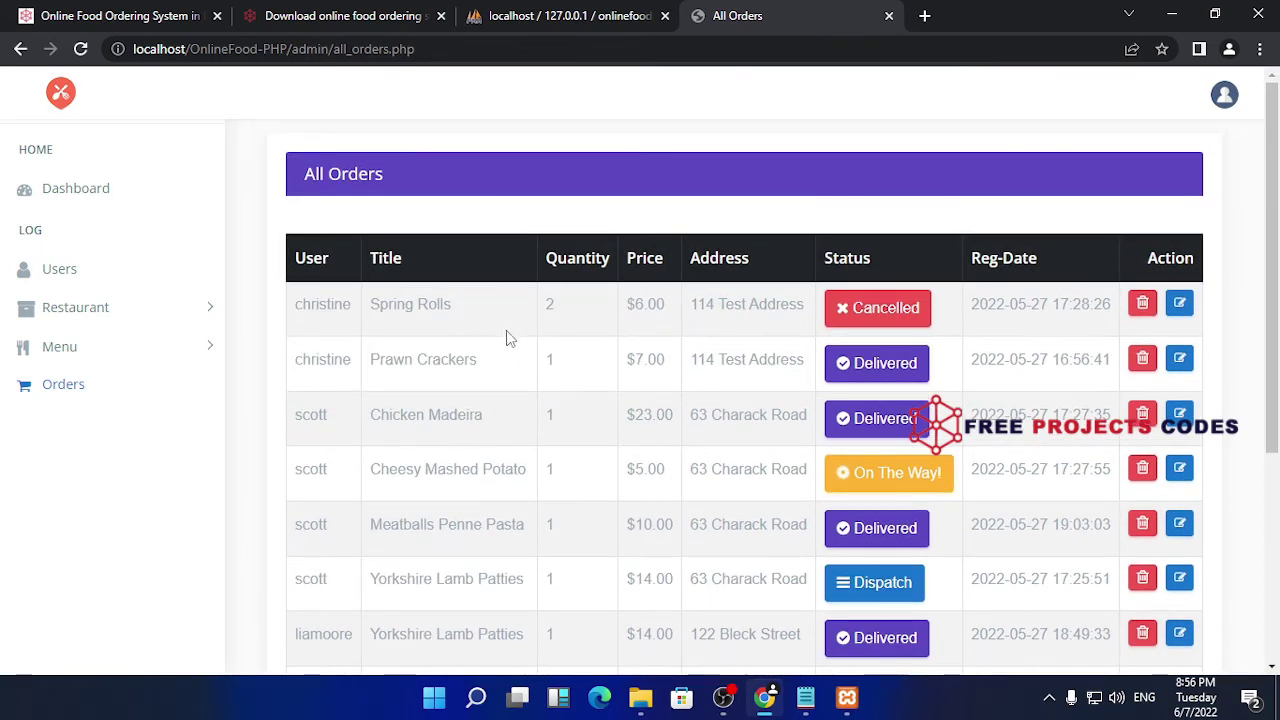
scroll(493, 344, down, 2)
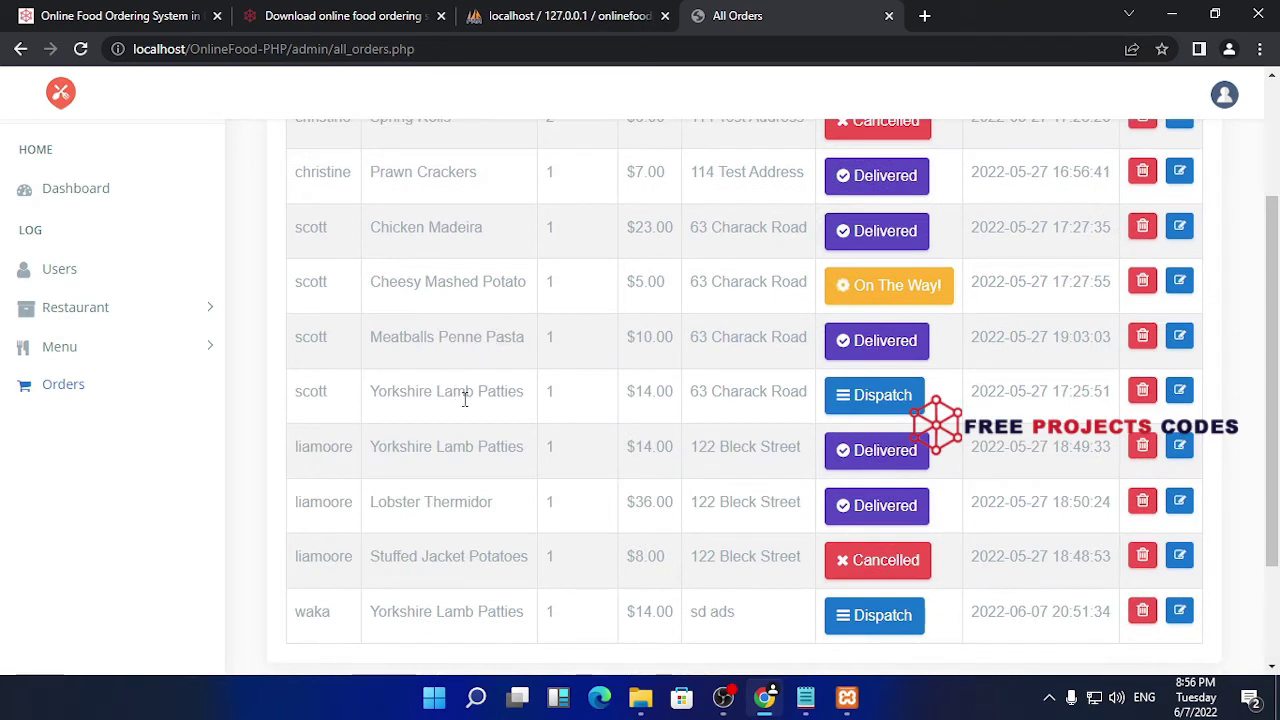
scroll(531, 431, down, 1)
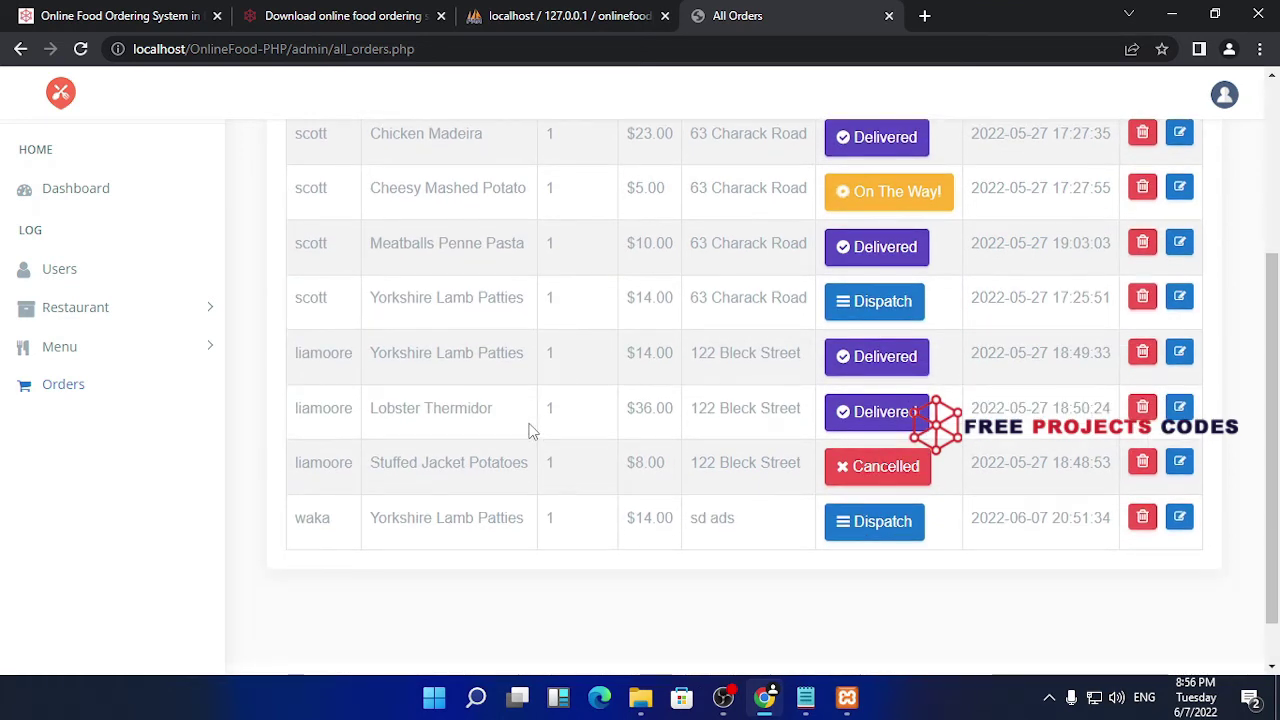
drag(334, 522, 294, 530)
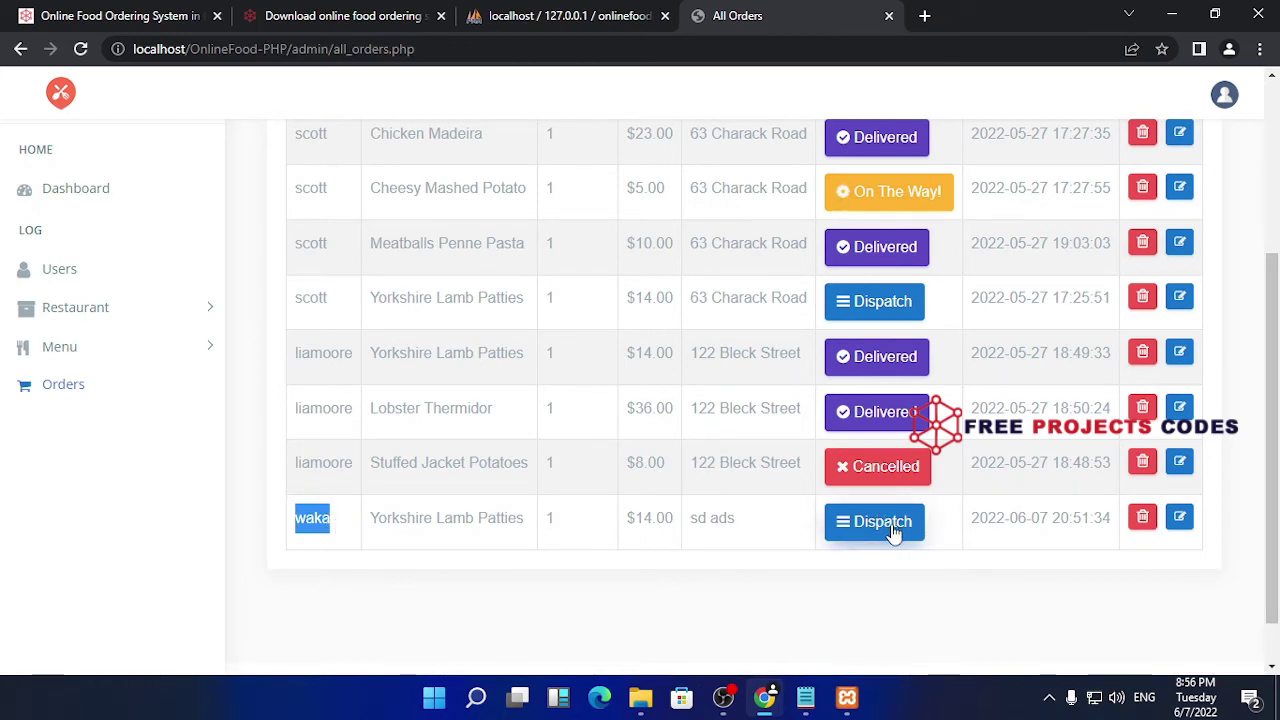
click(850, 524)
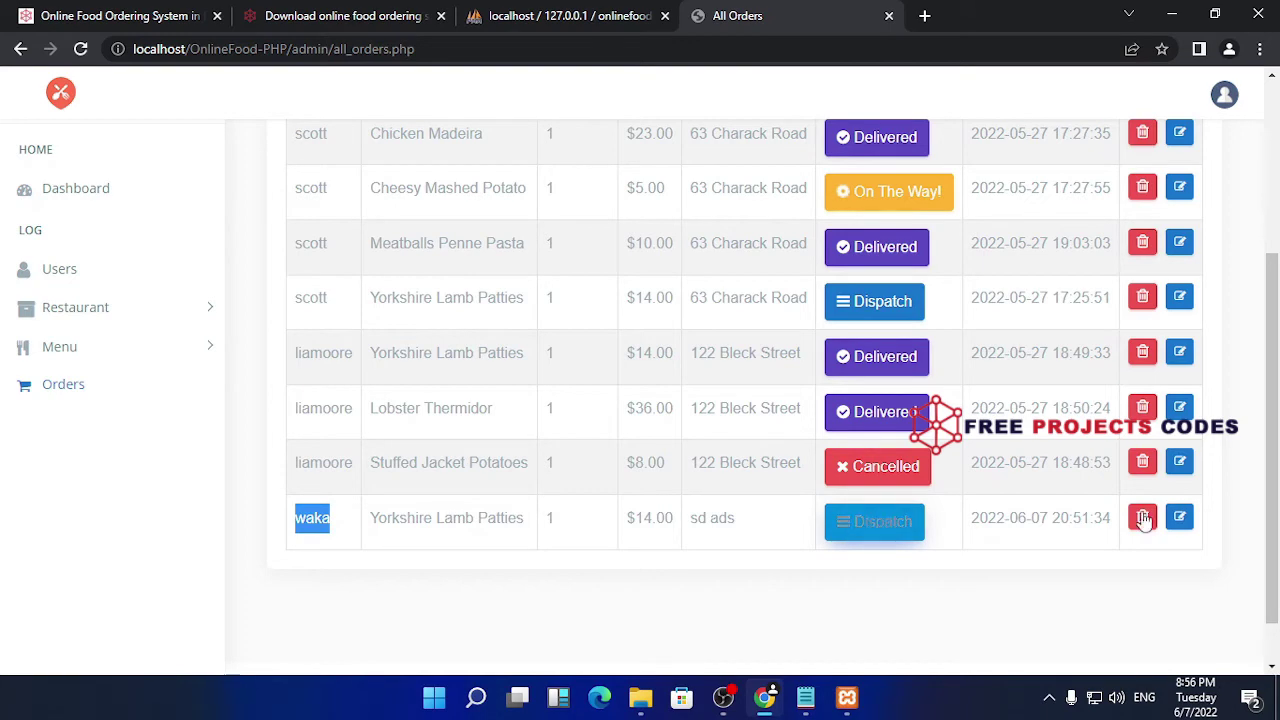
- Open the newest order's details and choose On the way in the status update form
click(1180, 517)
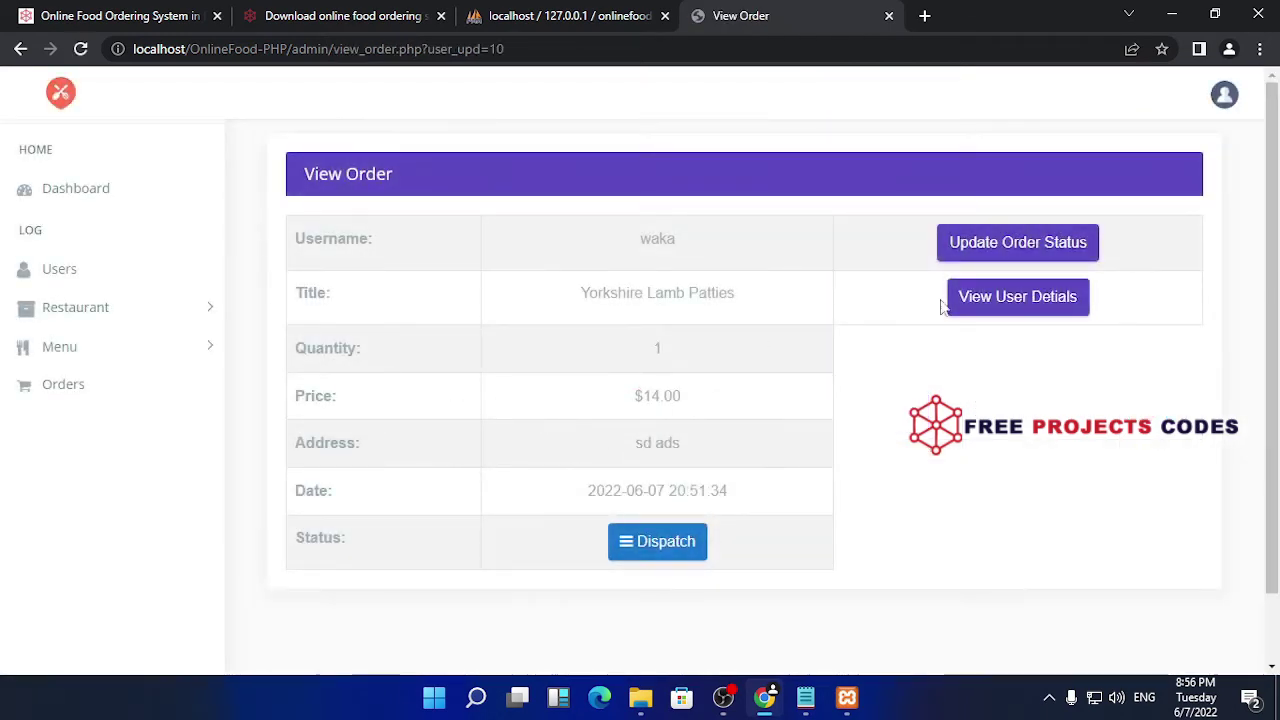
click(672, 553)
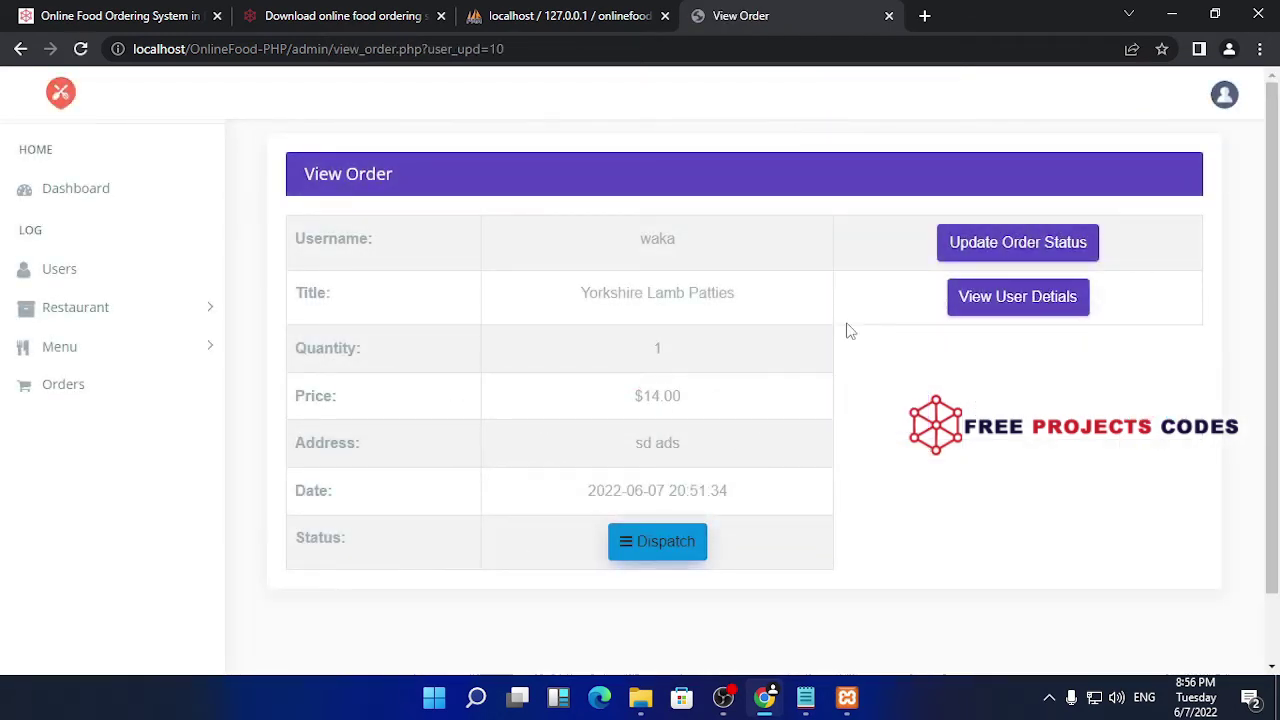
click(1014, 250)
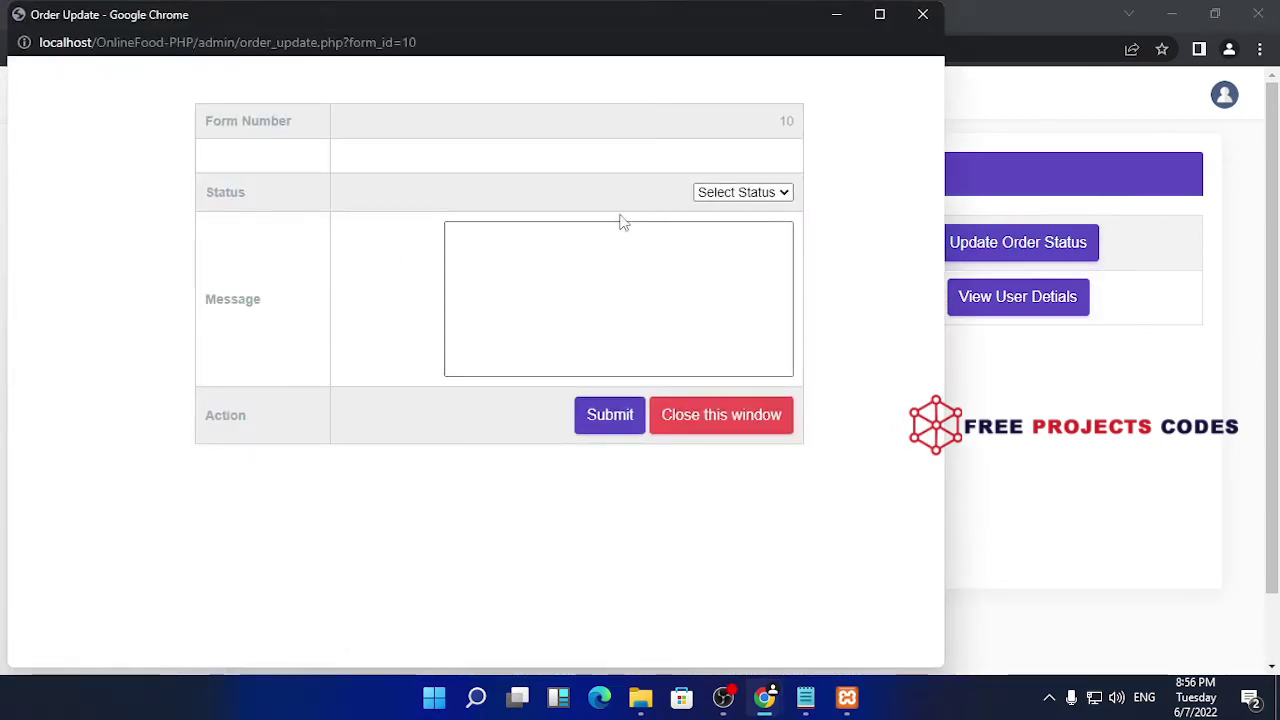
click(776, 193)
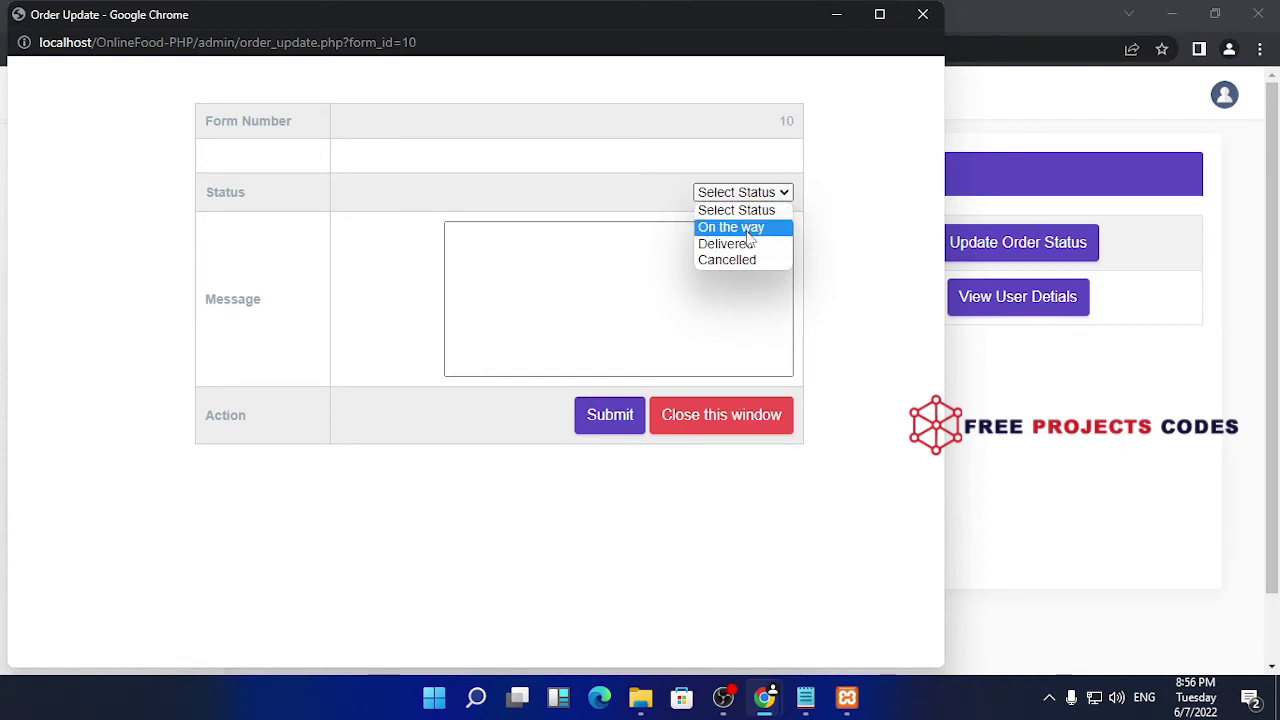
click(749, 229)
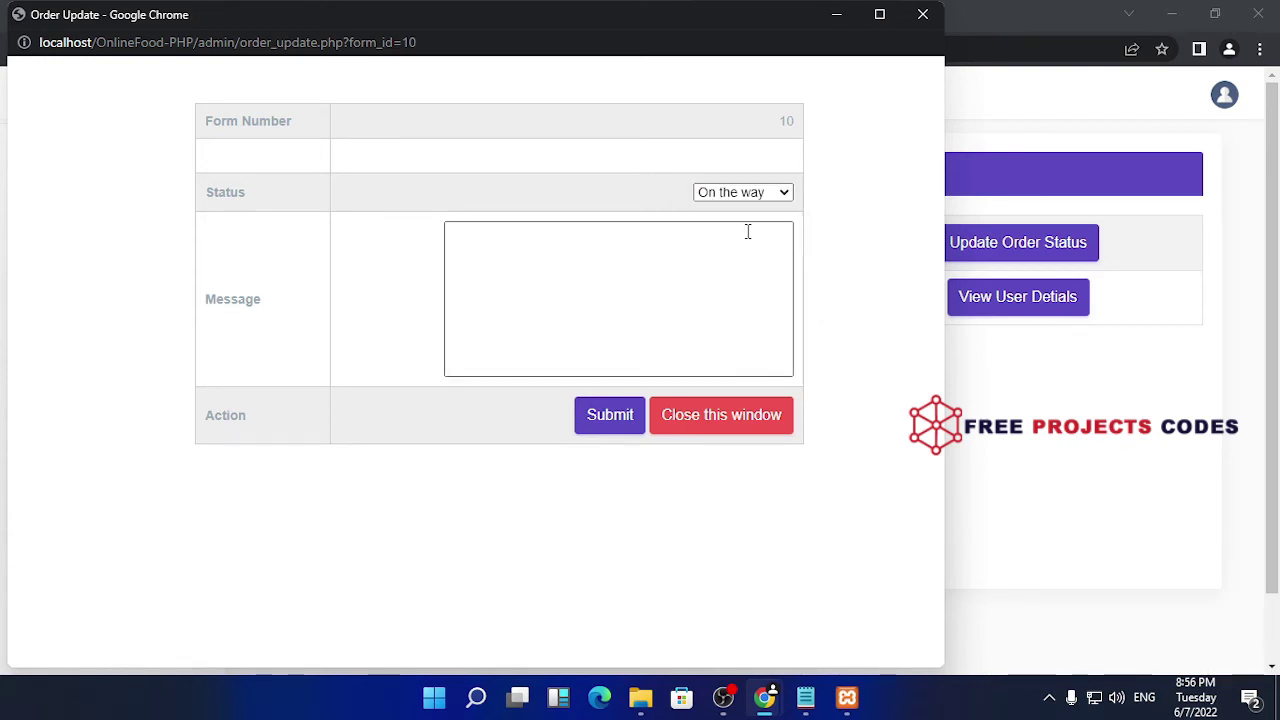
- Enter the message 'on way', submit the status update, and close the form
click(630, 425)
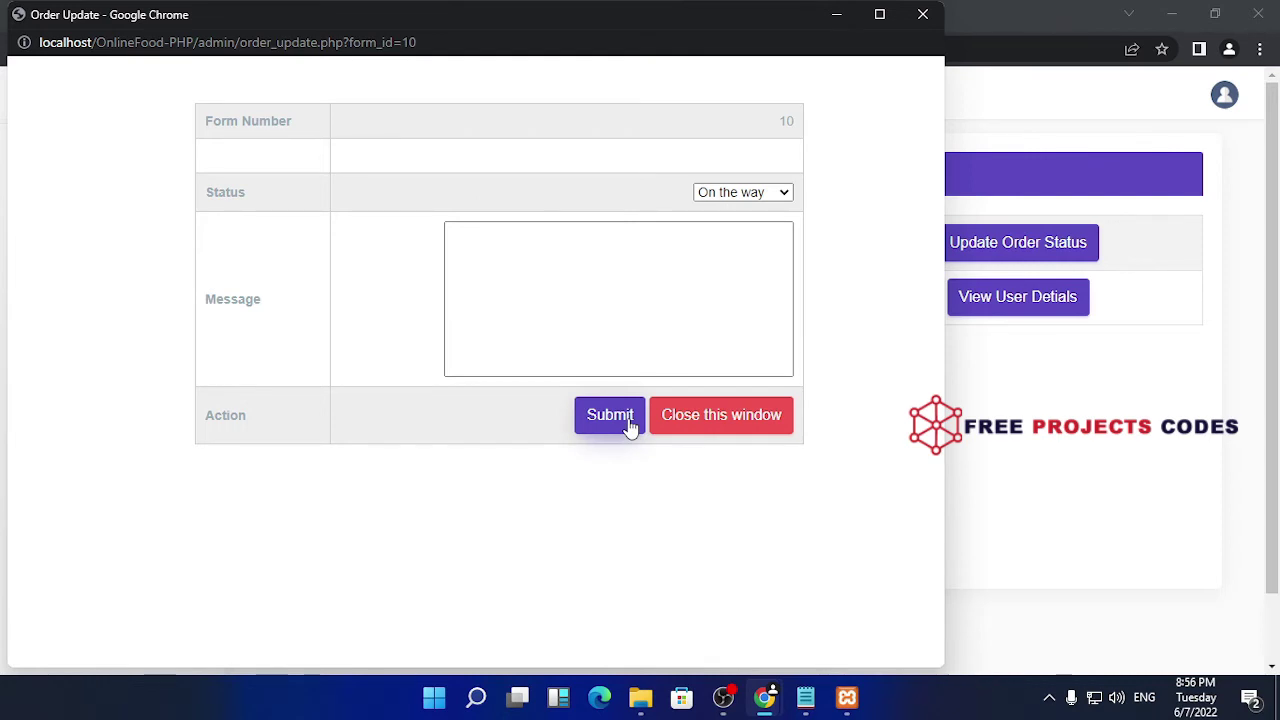
click(630, 425)
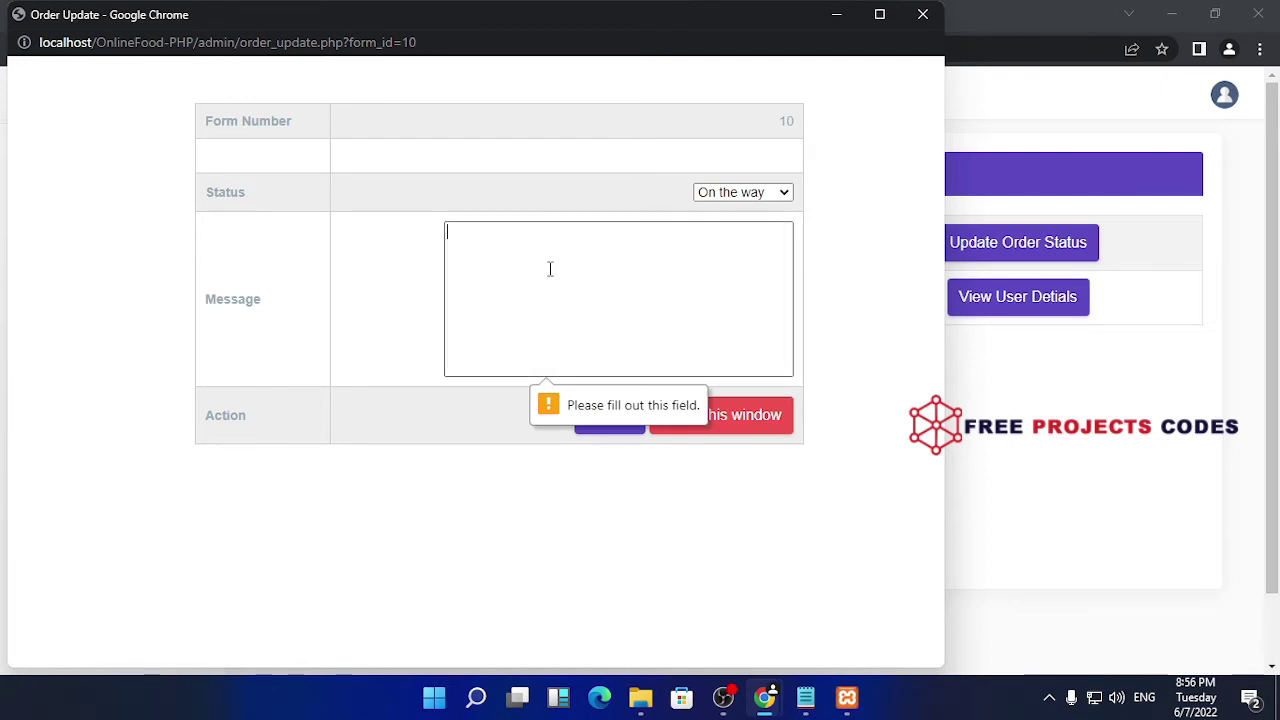
text(oj)
key(BackSpace)
text(n )
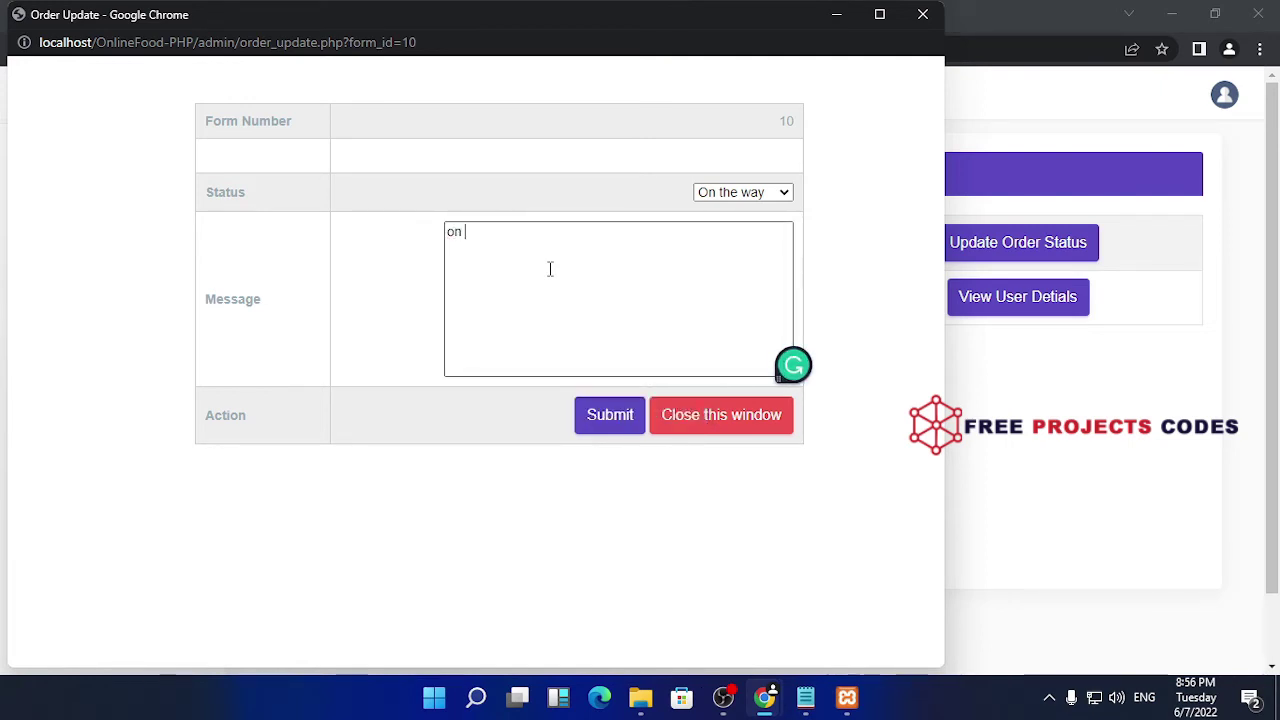
text(way)
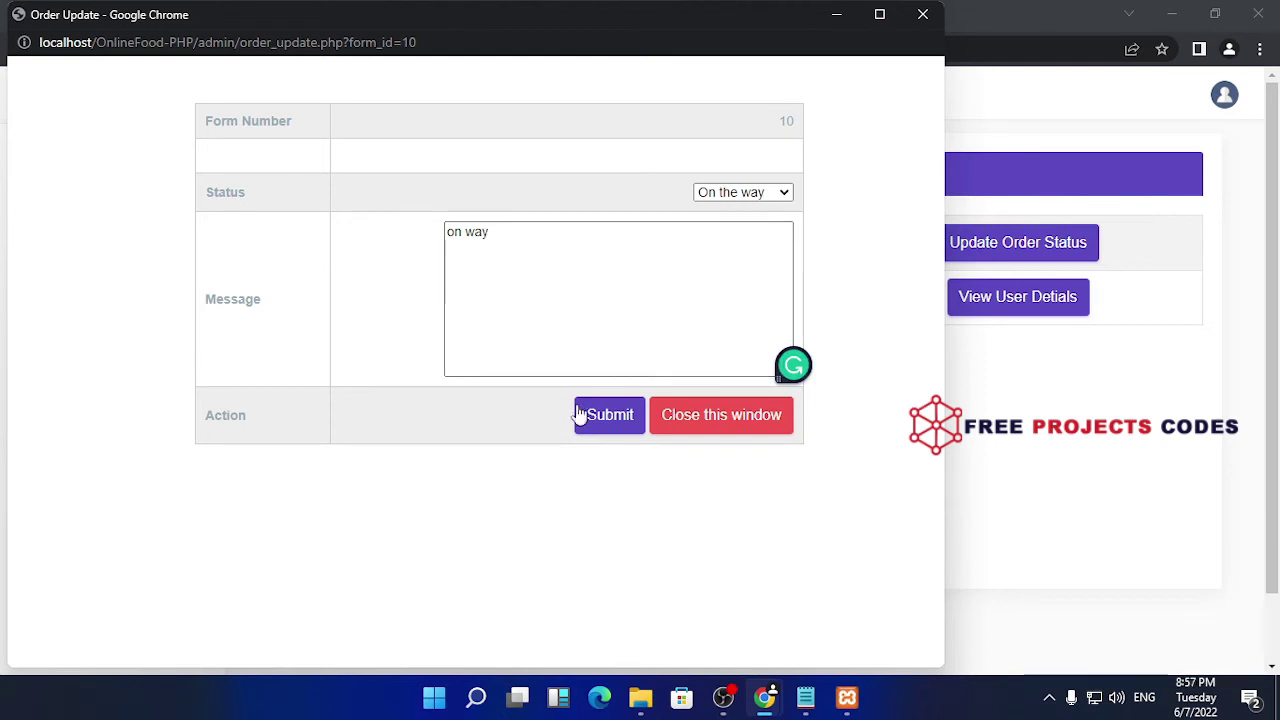
click(600, 415)
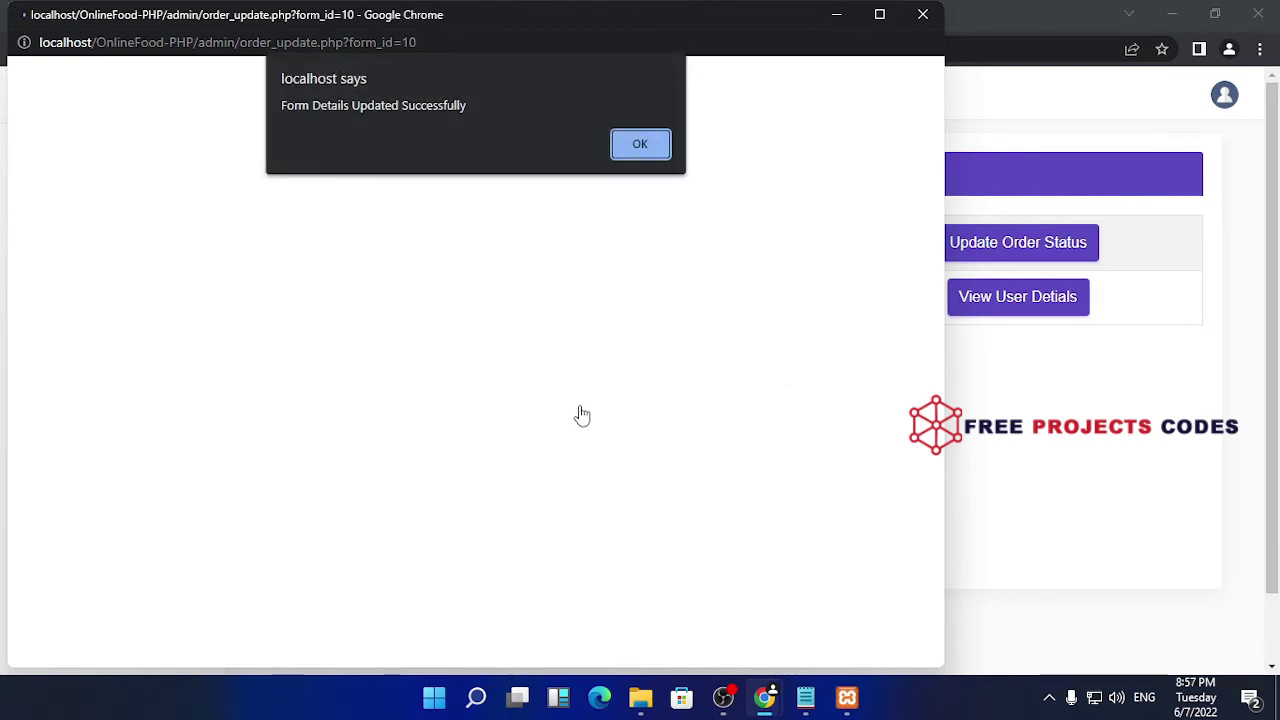
click(650, 158)
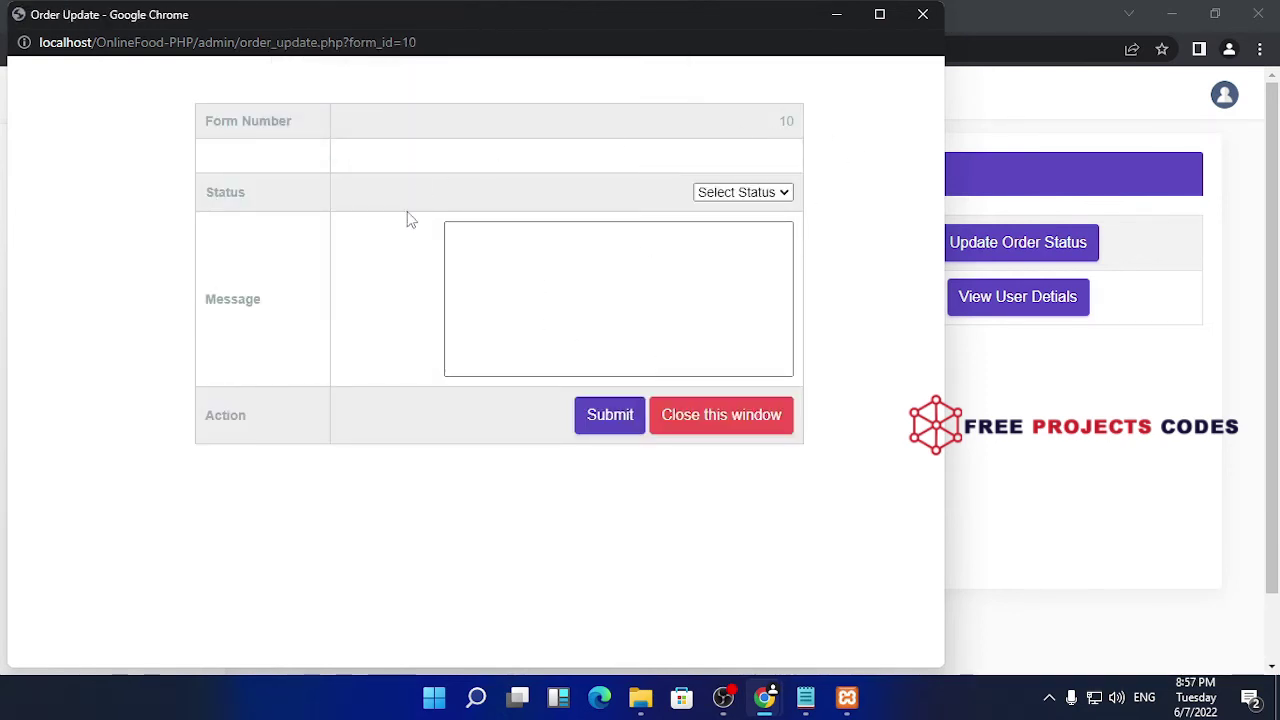
click(922, 14)
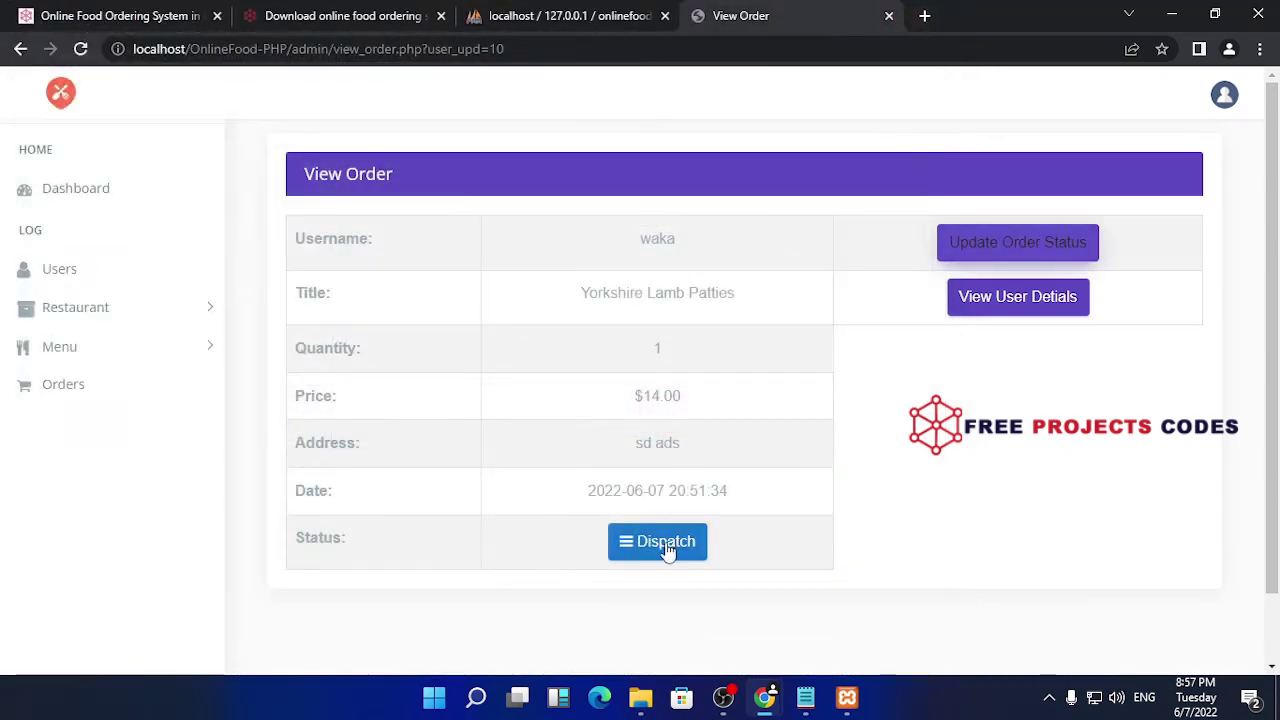
- Reload order 10, update its status to Delivered with message 'ok', then reload to confirm
click(81, 49)
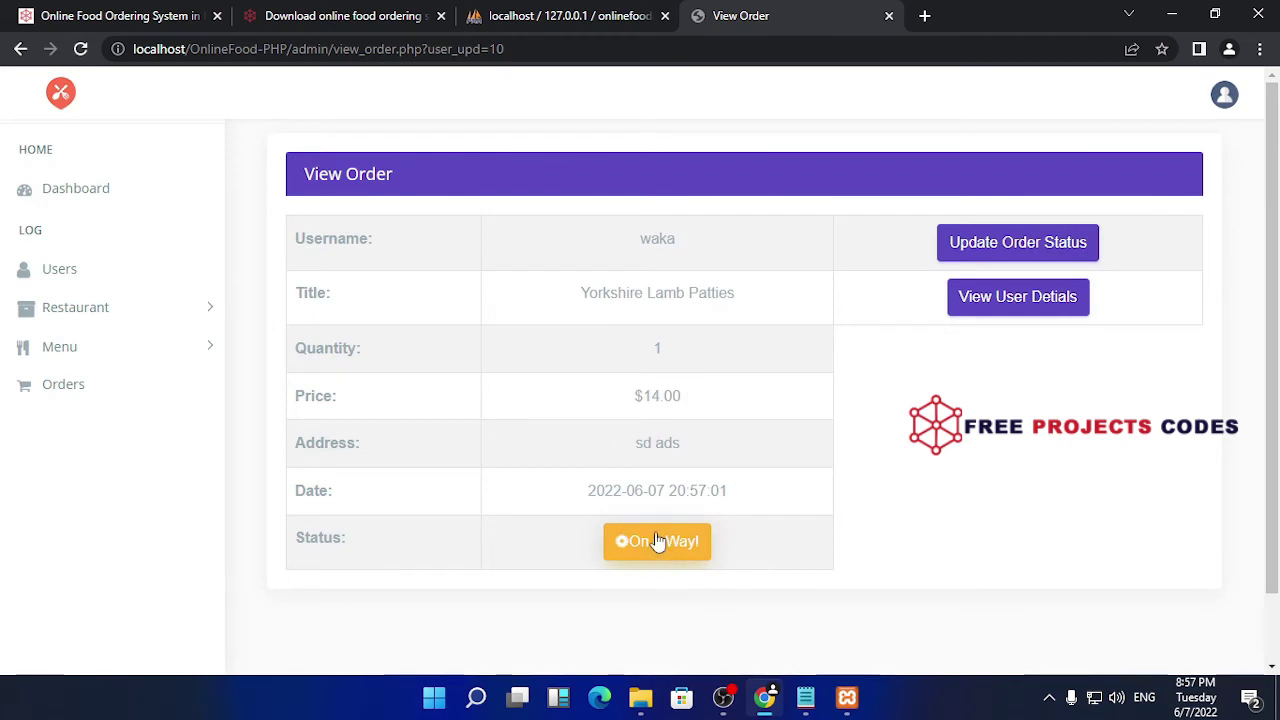
click(1020, 254)
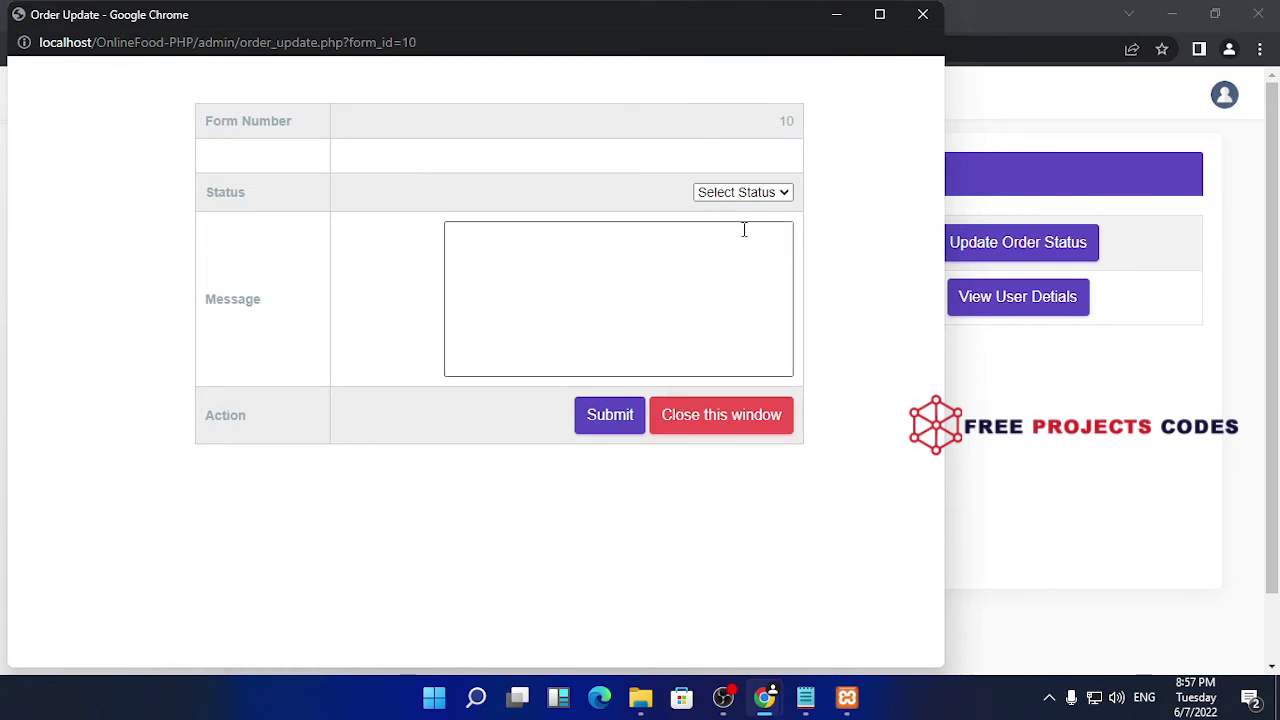
click(771, 193)
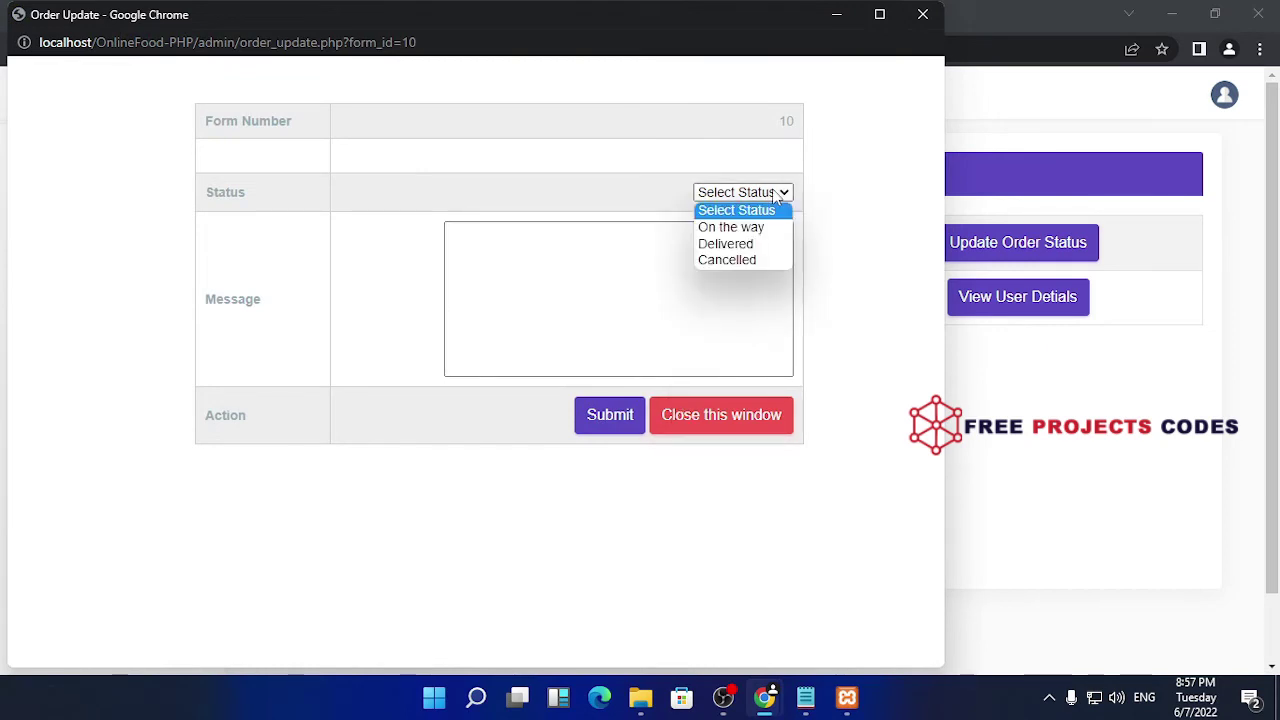
click(755, 246)
click(646, 295)
text(ok)
click(606, 432)
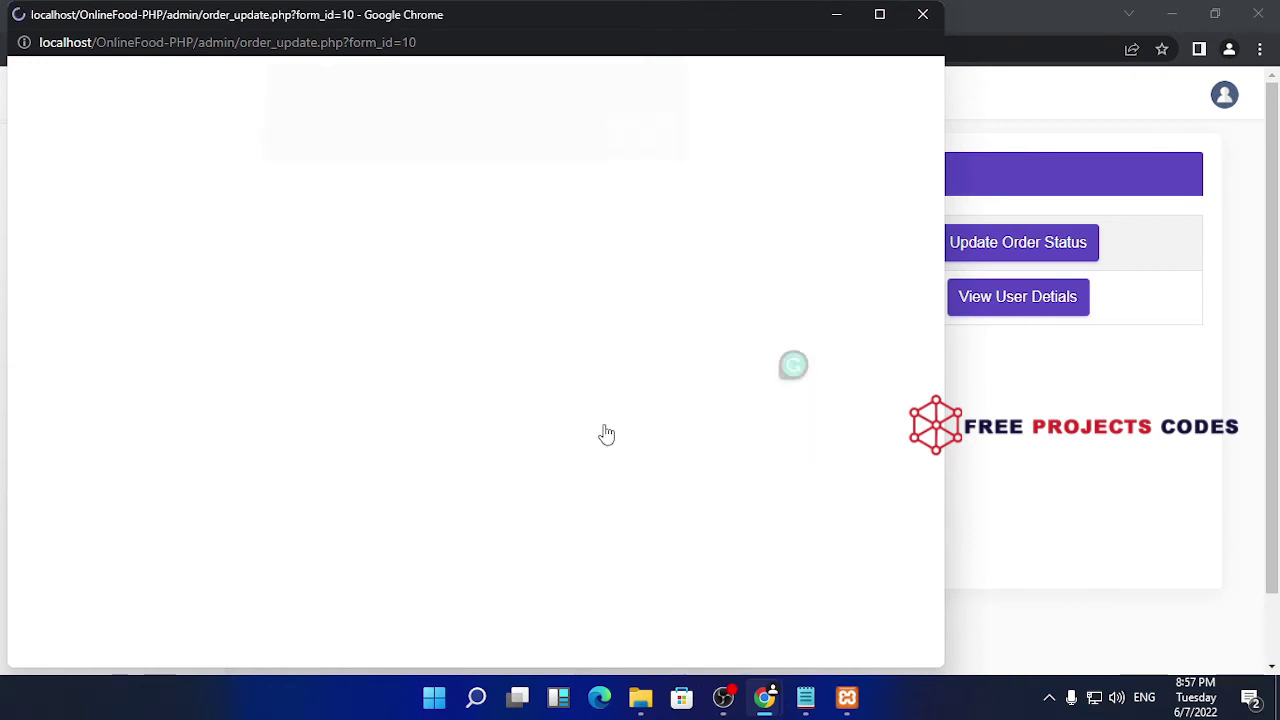
click(640, 143)
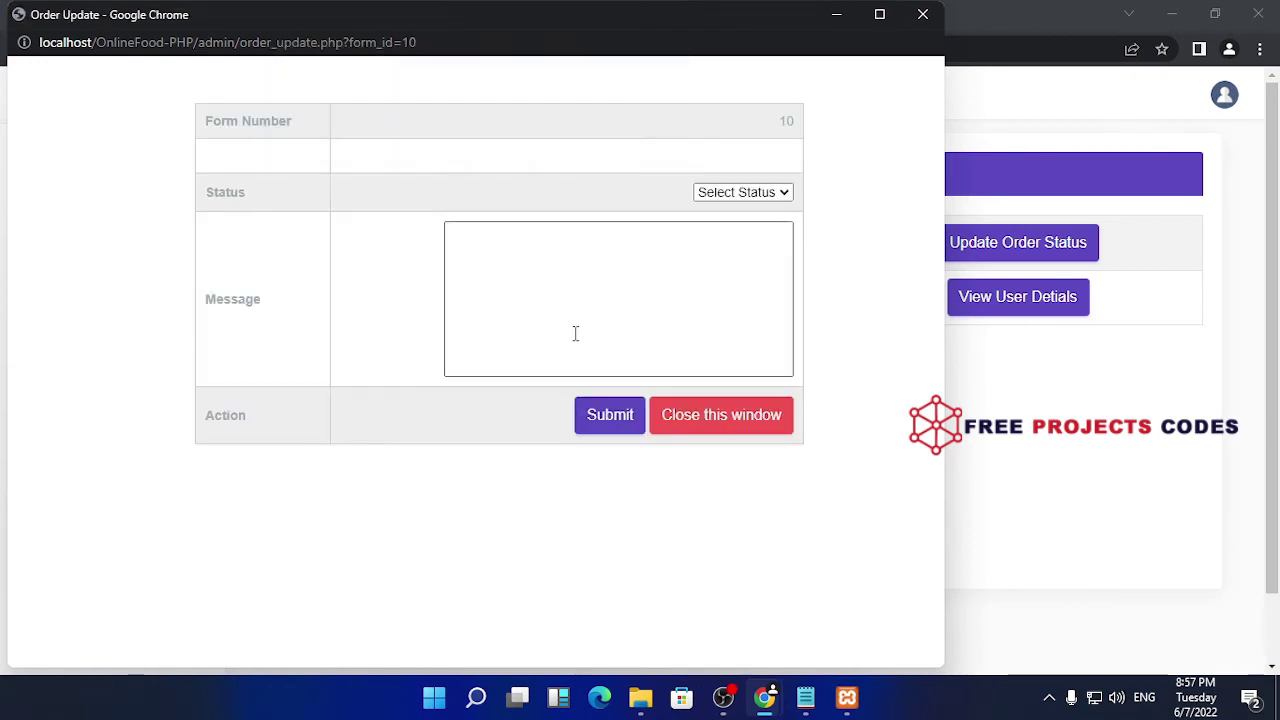
click(922, 14)
click(80, 48)
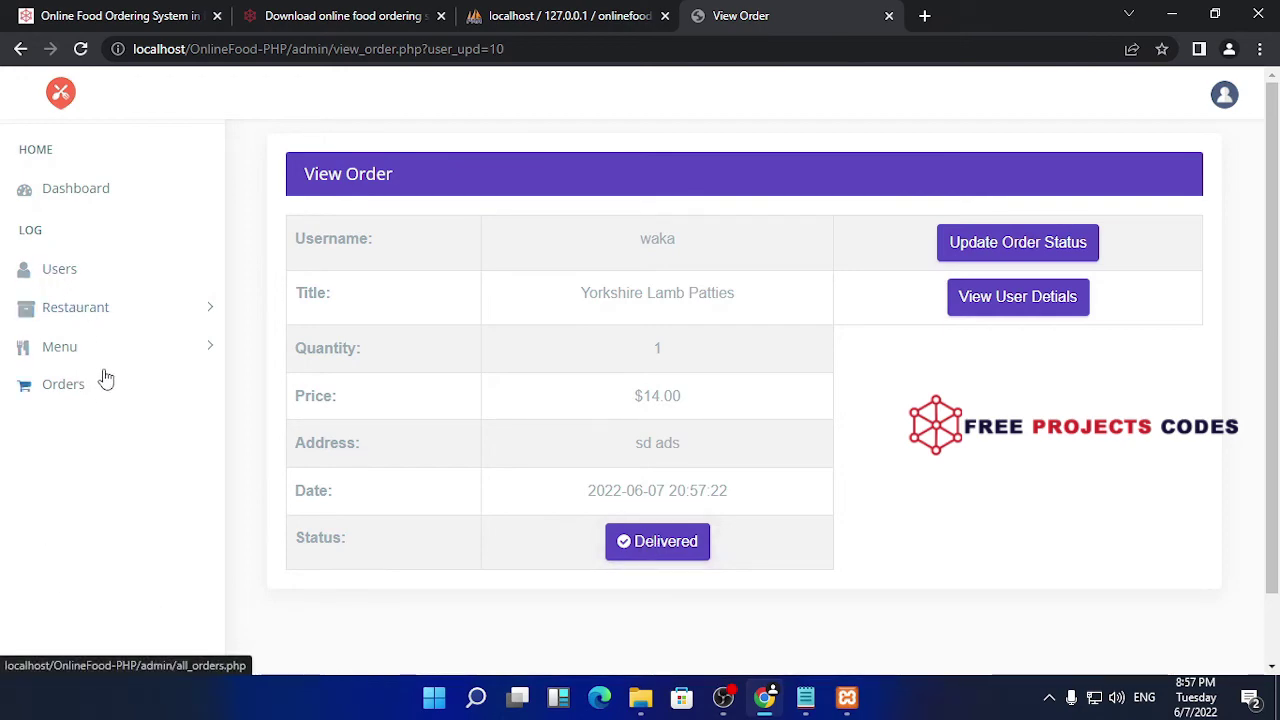
- Review the Users and Orders lists, then return to the admin dashboard
click(90, 274)
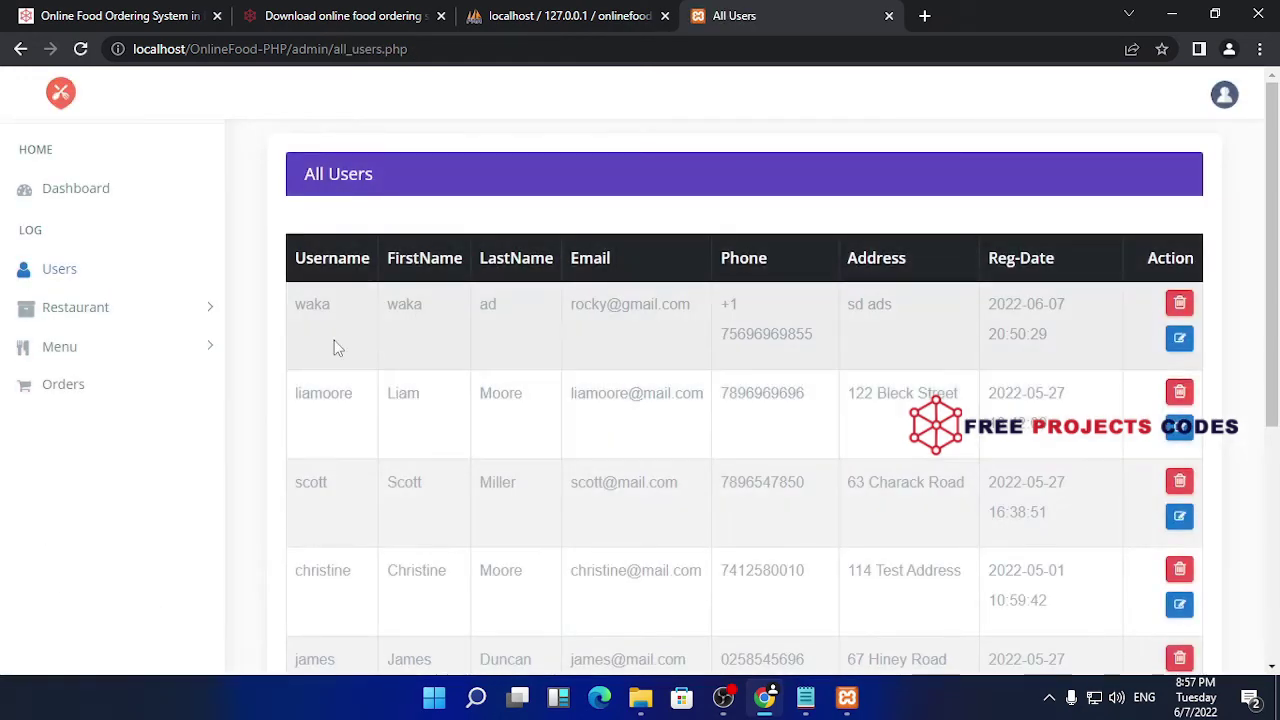
scroll(1040, 486, down, 4)
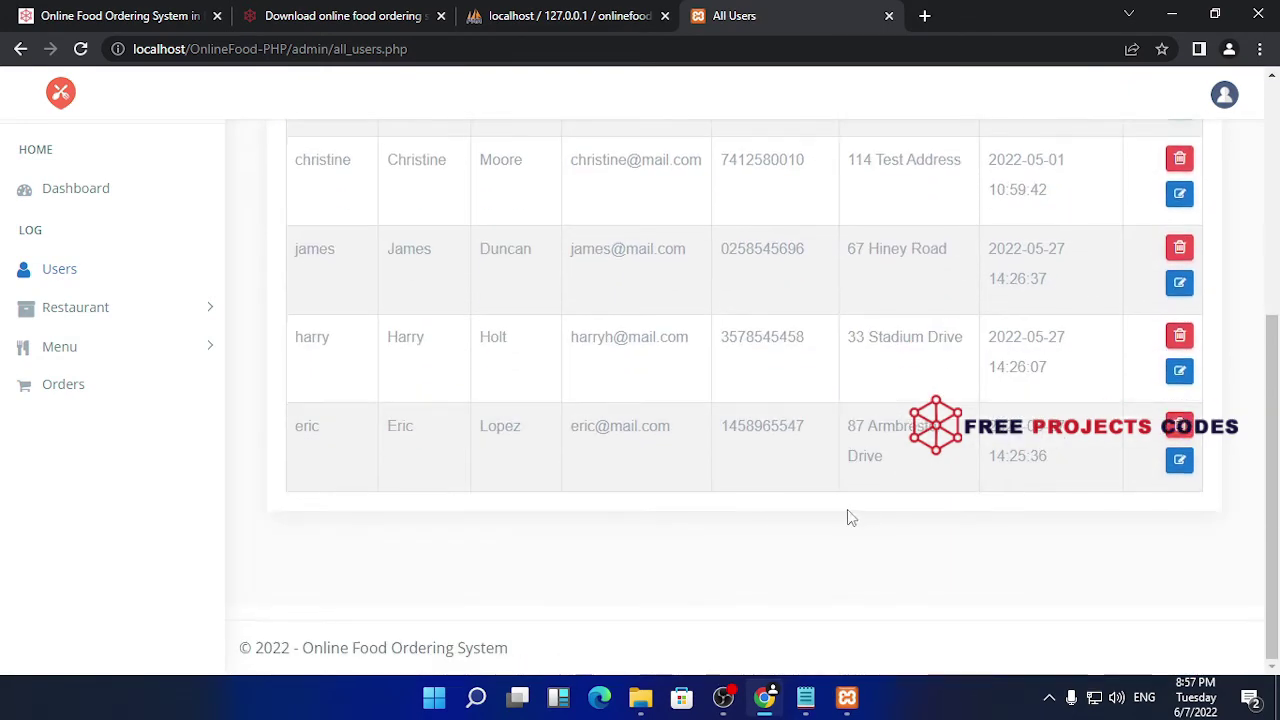
click(63, 386)
scroll(690, 485, down, 4)
scroll(690, 485, up, 4)
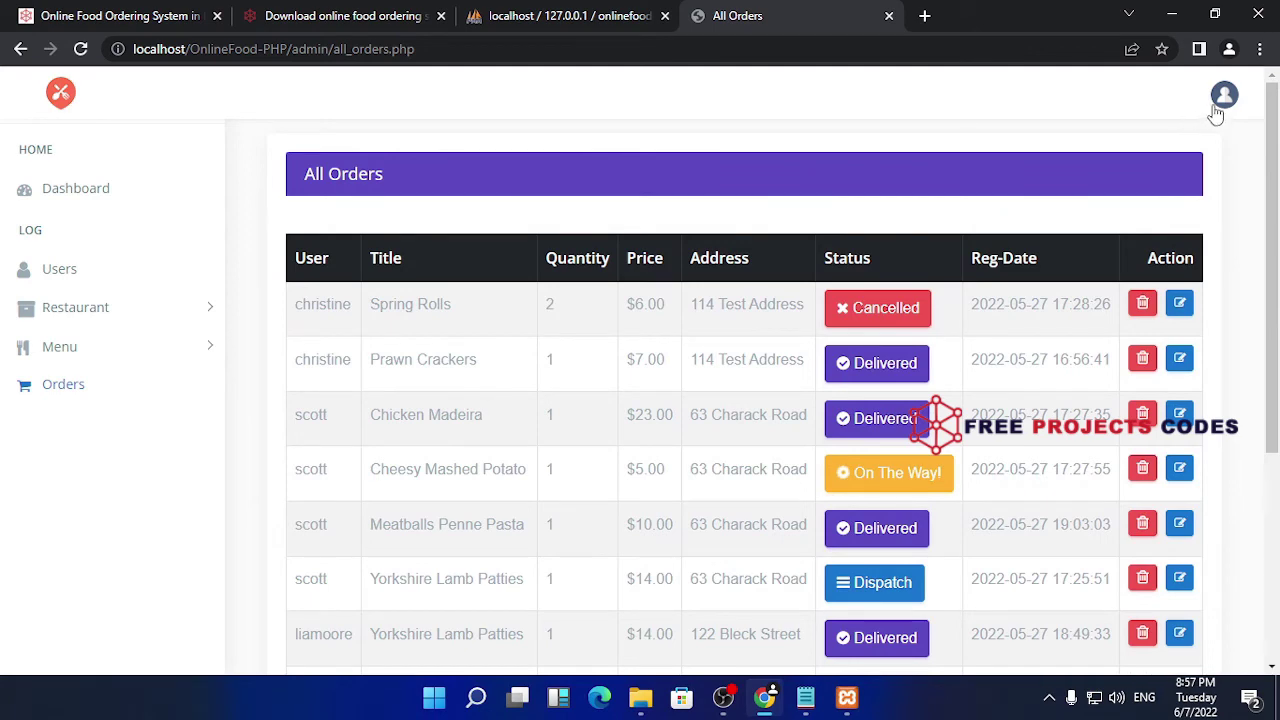
click(191, 194)
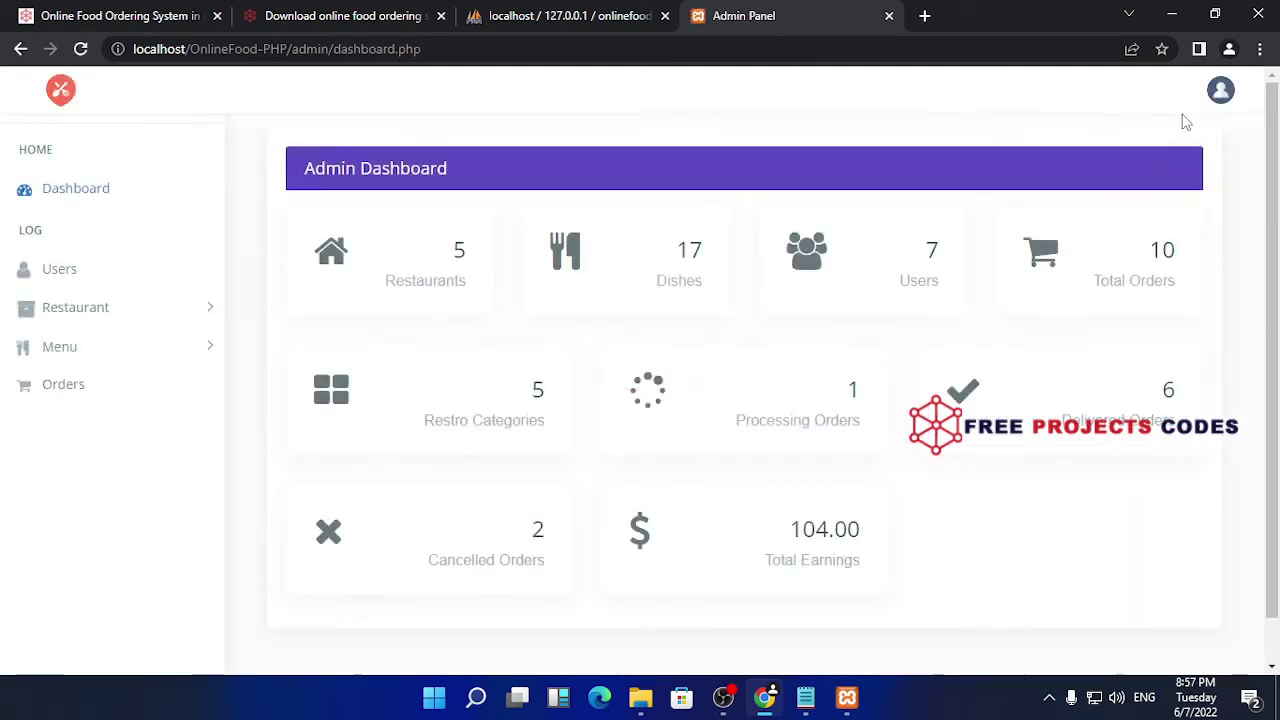
- Log out of the admin panel and strip 'admin/index.php' from the URL to load the storefront
click(1220, 91)
click(1215, 145)
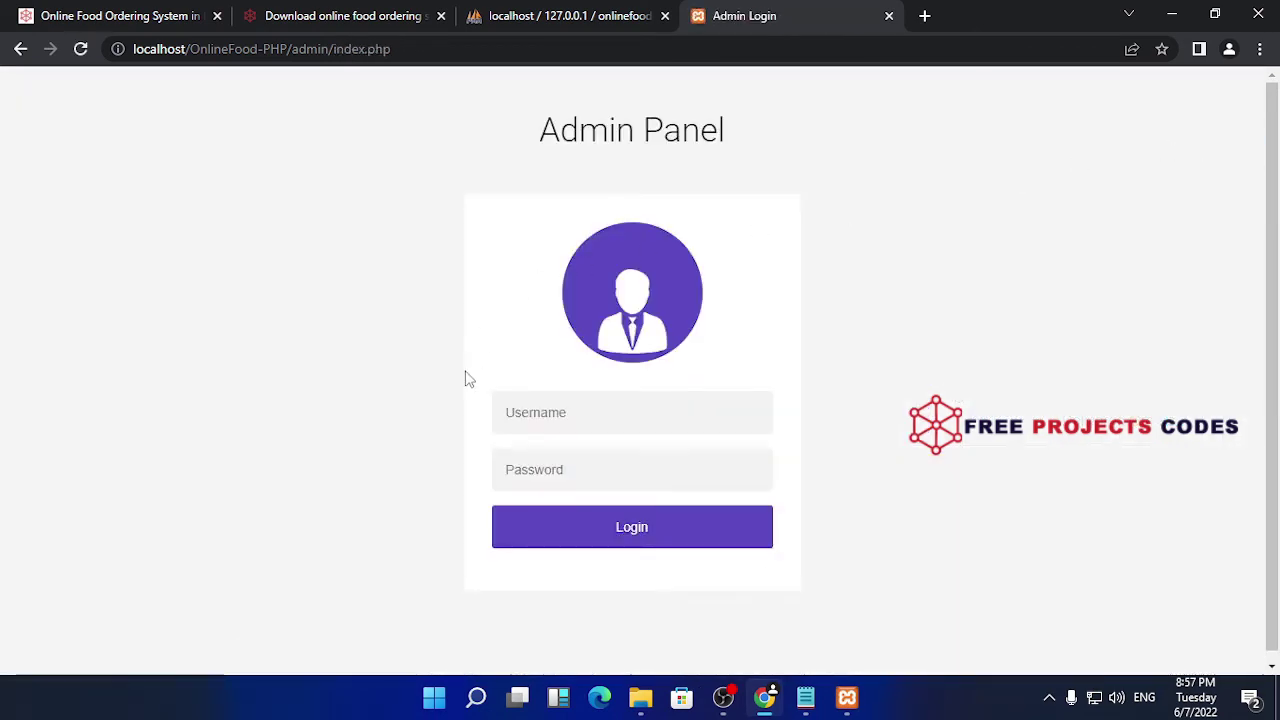
drag(391, 49, 299, 50)
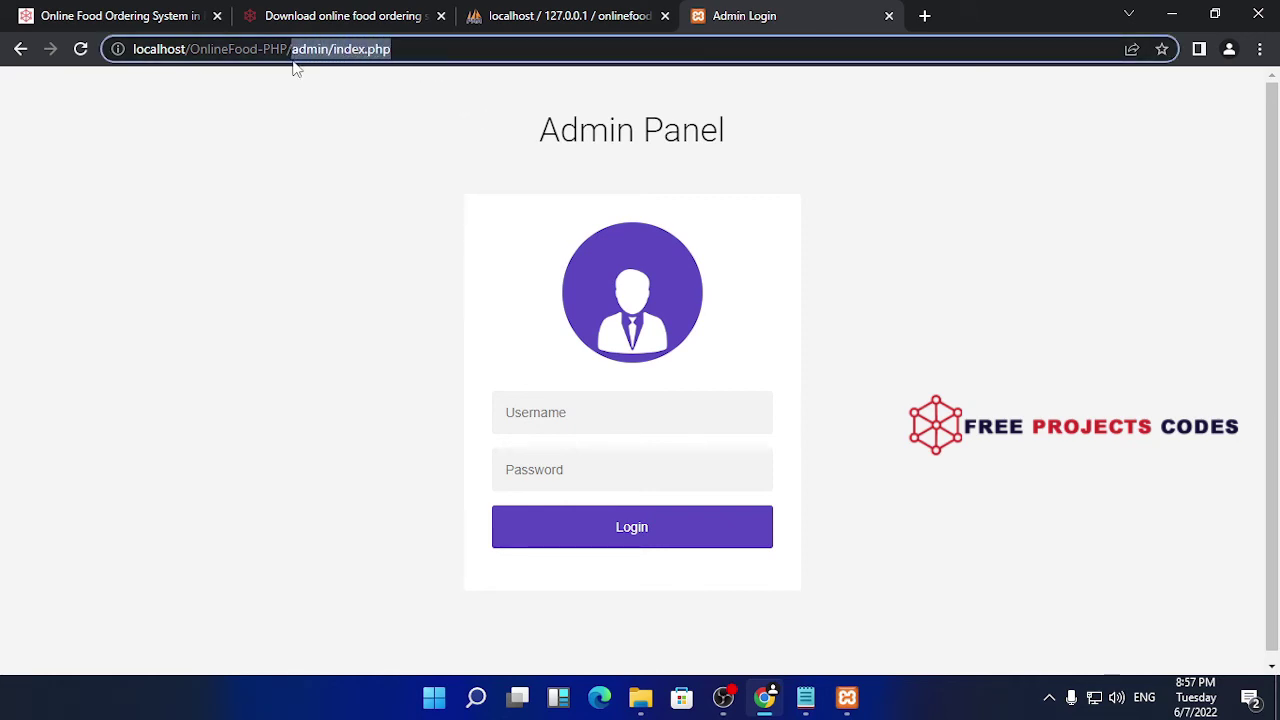
key(BackSpace)
key(Return)
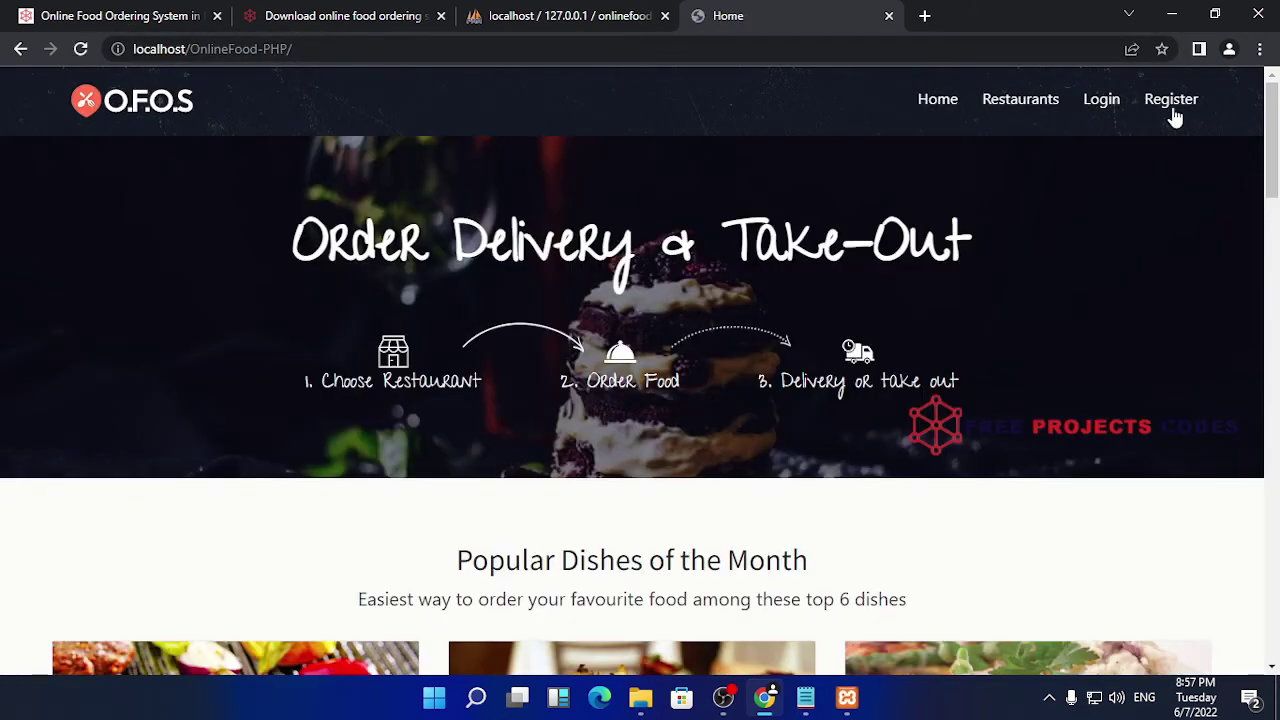
- Log in as the customer with the saved username and the account password
click(1108, 108)
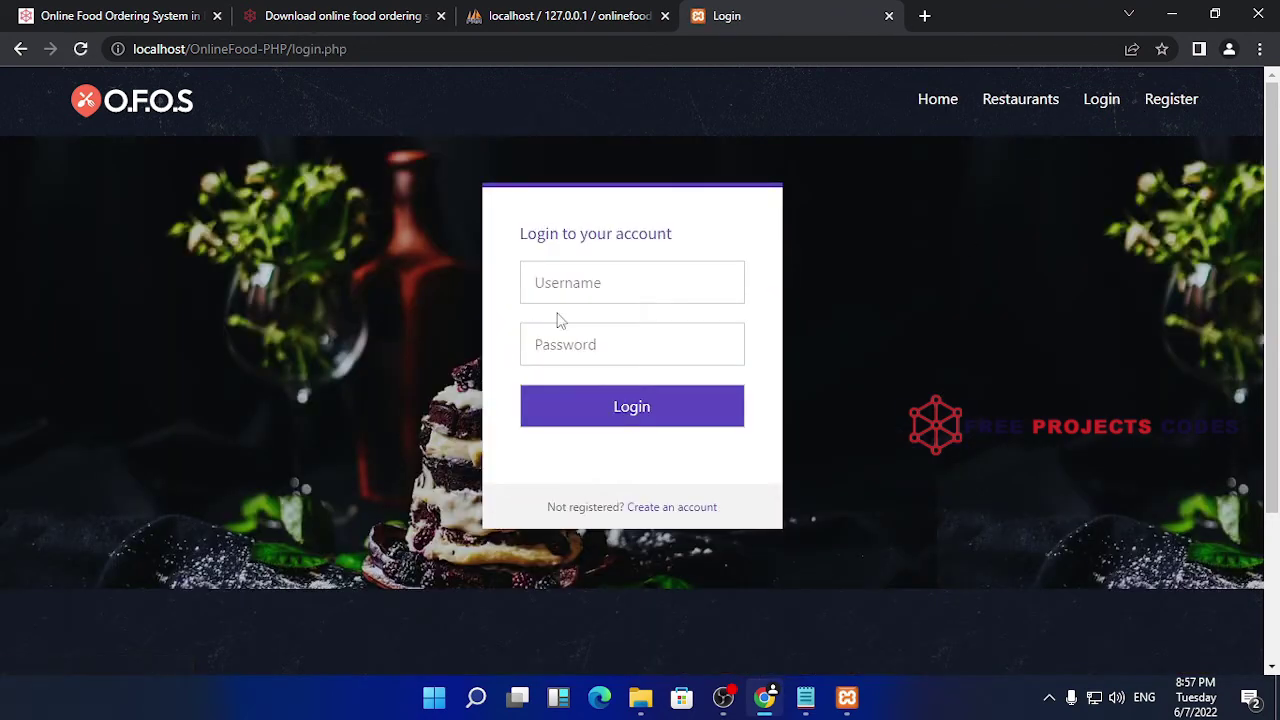
click(600, 285)
click(640, 468)
click(613, 344)
text(12)
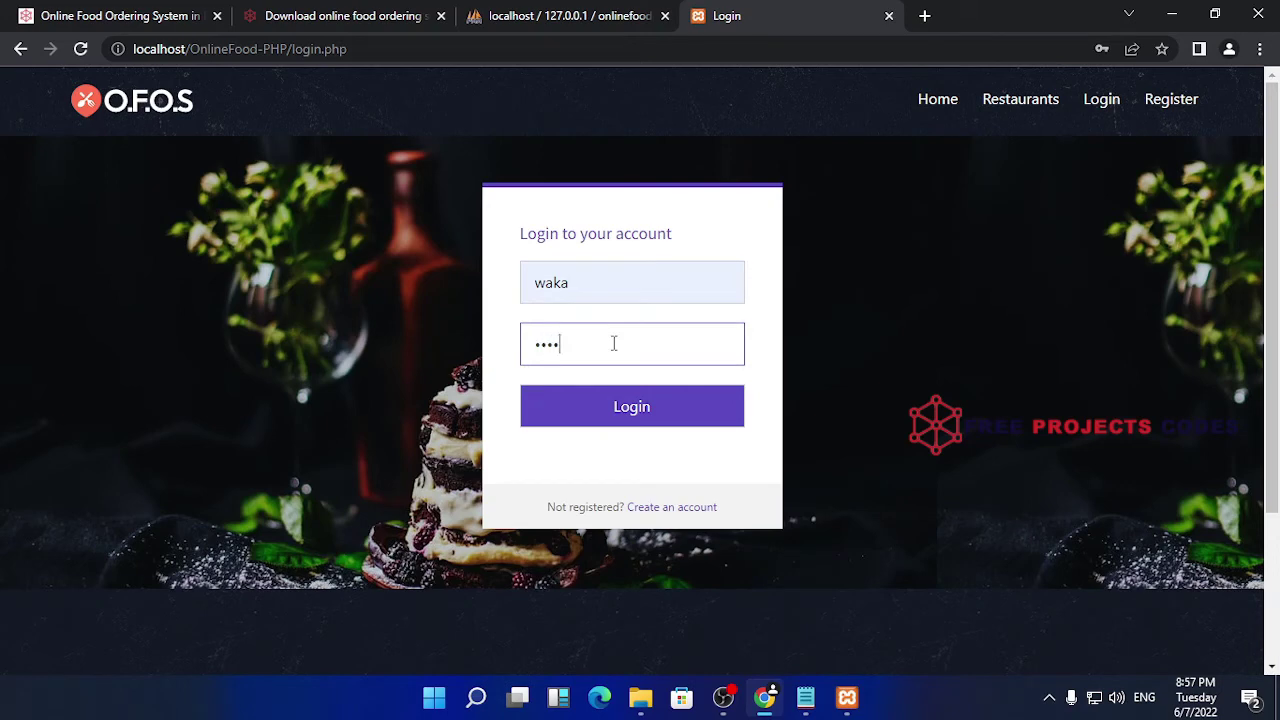
click(617, 414)
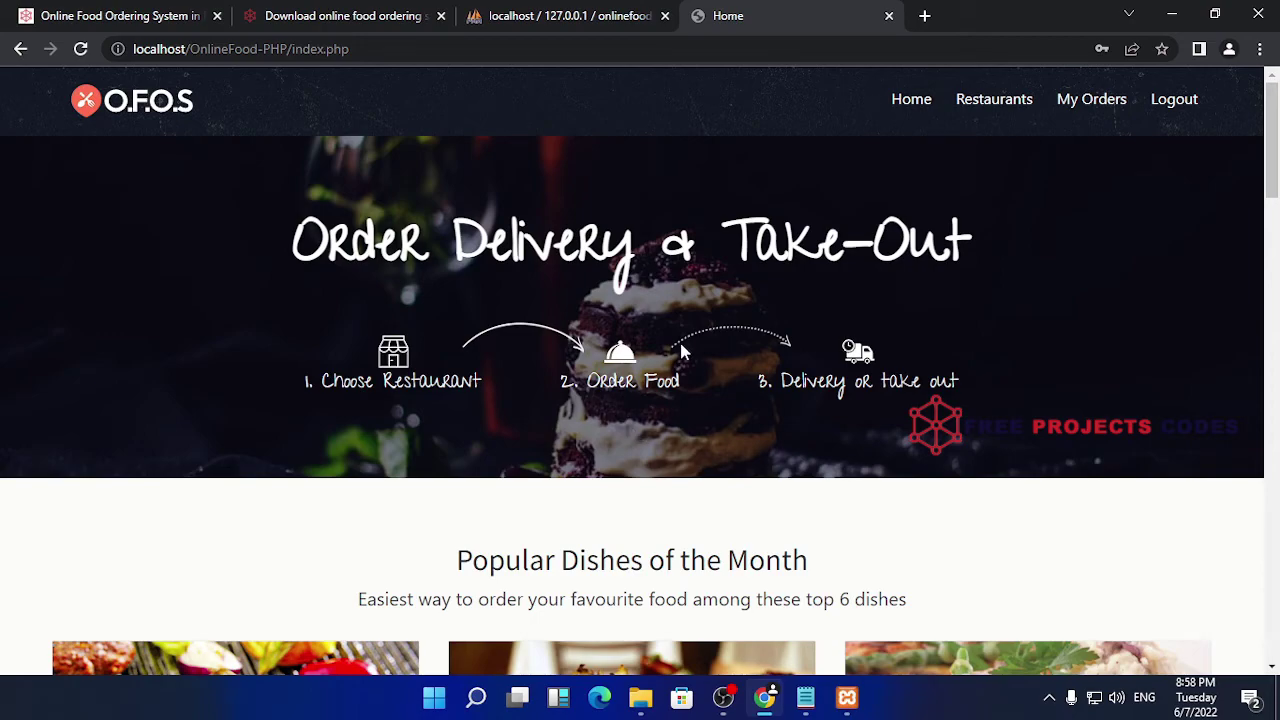
- In My Orders, cancel the Yorkshire Lamb Patties order and confirm
scroll(770, 296, down, 8)
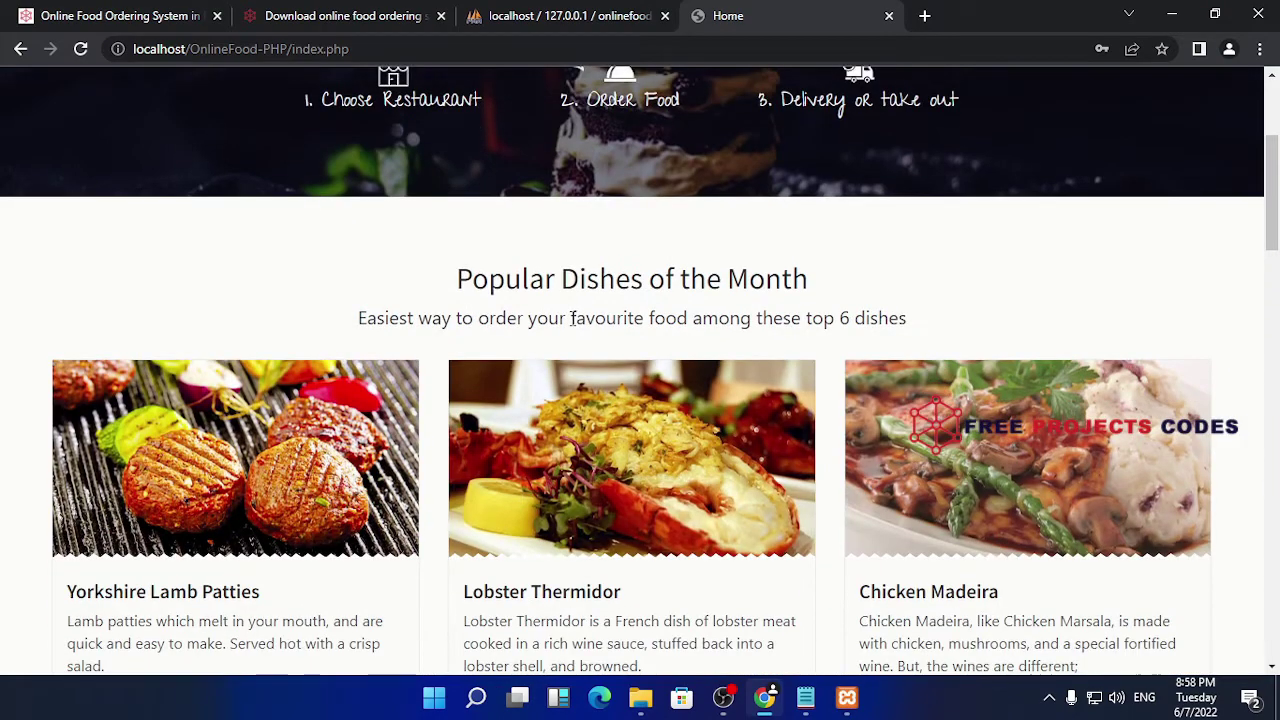
scroll(770, 292, up, 4)
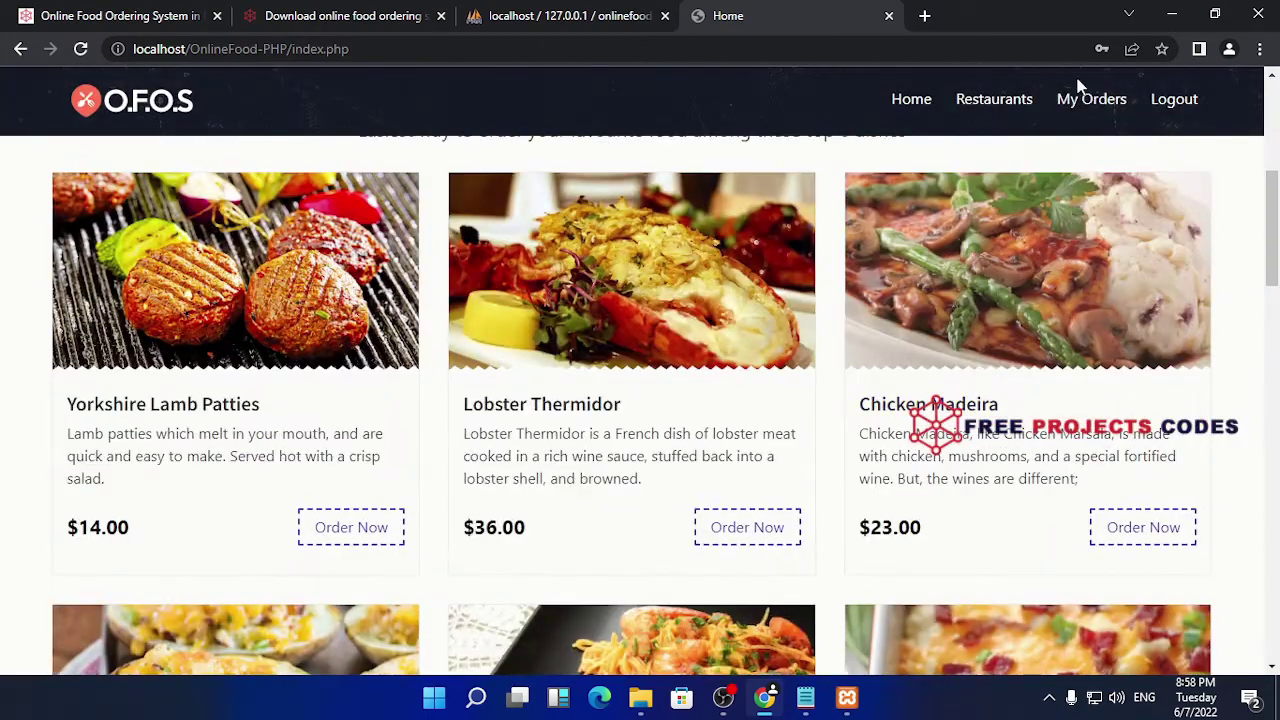
click(1108, 100)
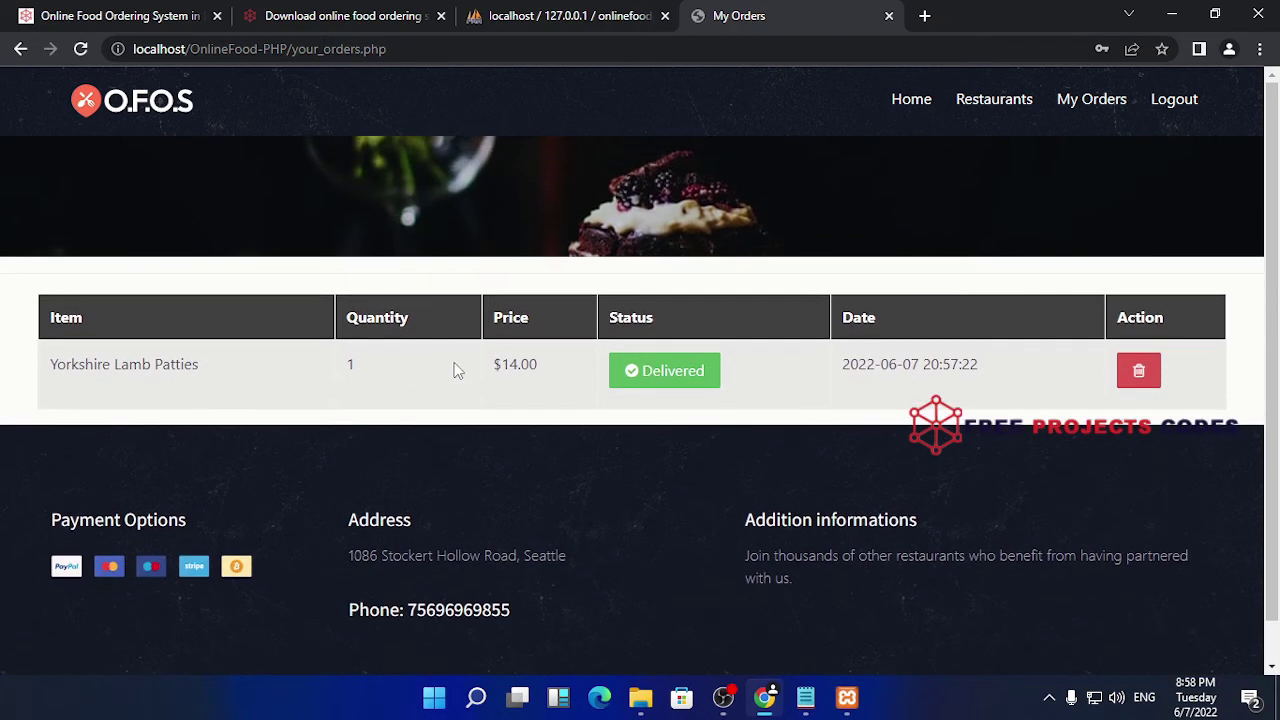
click(1150, 373)
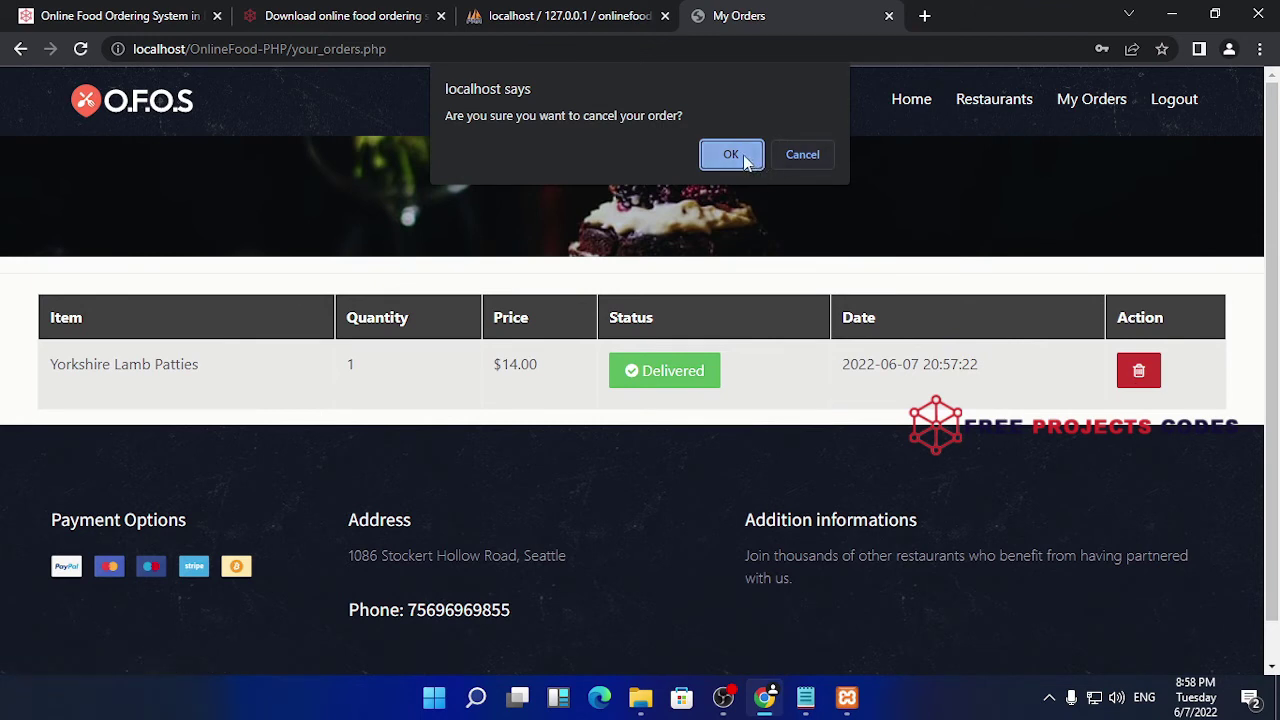
click(740, 154)
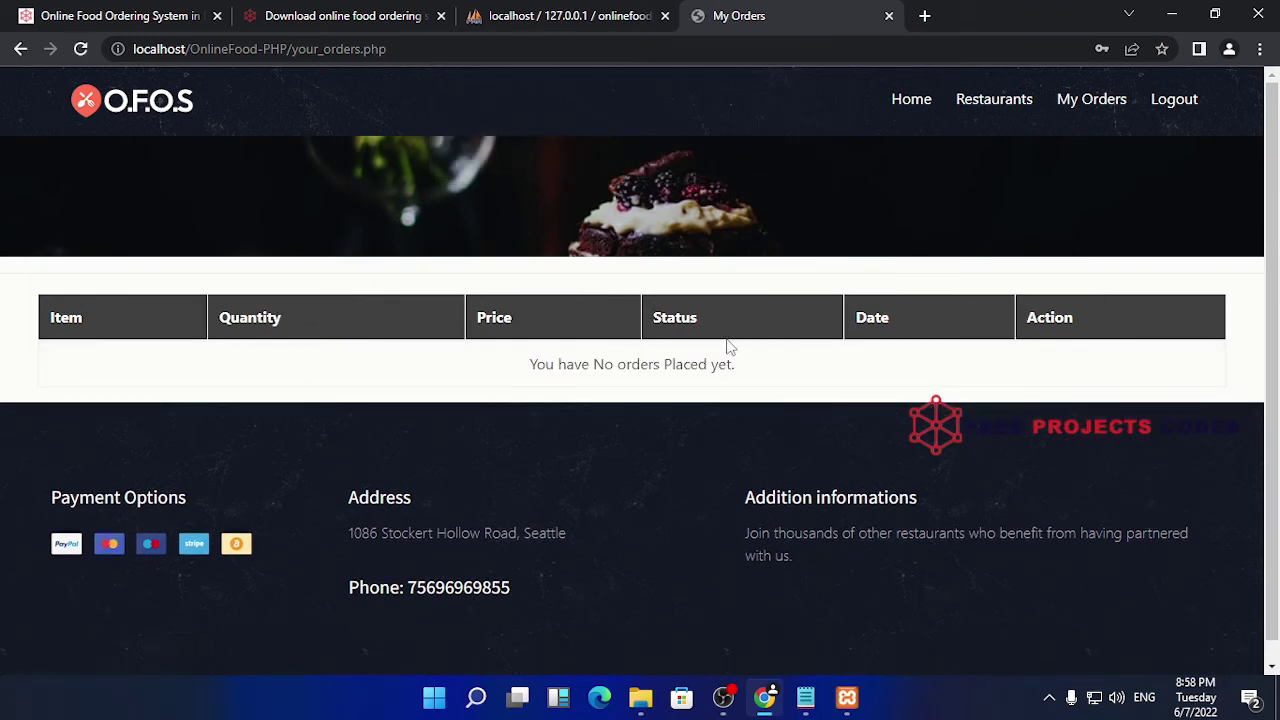
- Browse the home page, then open Indiana fast food's menu from Restaurants, showing asdasd at $5.00
click(911, 99)
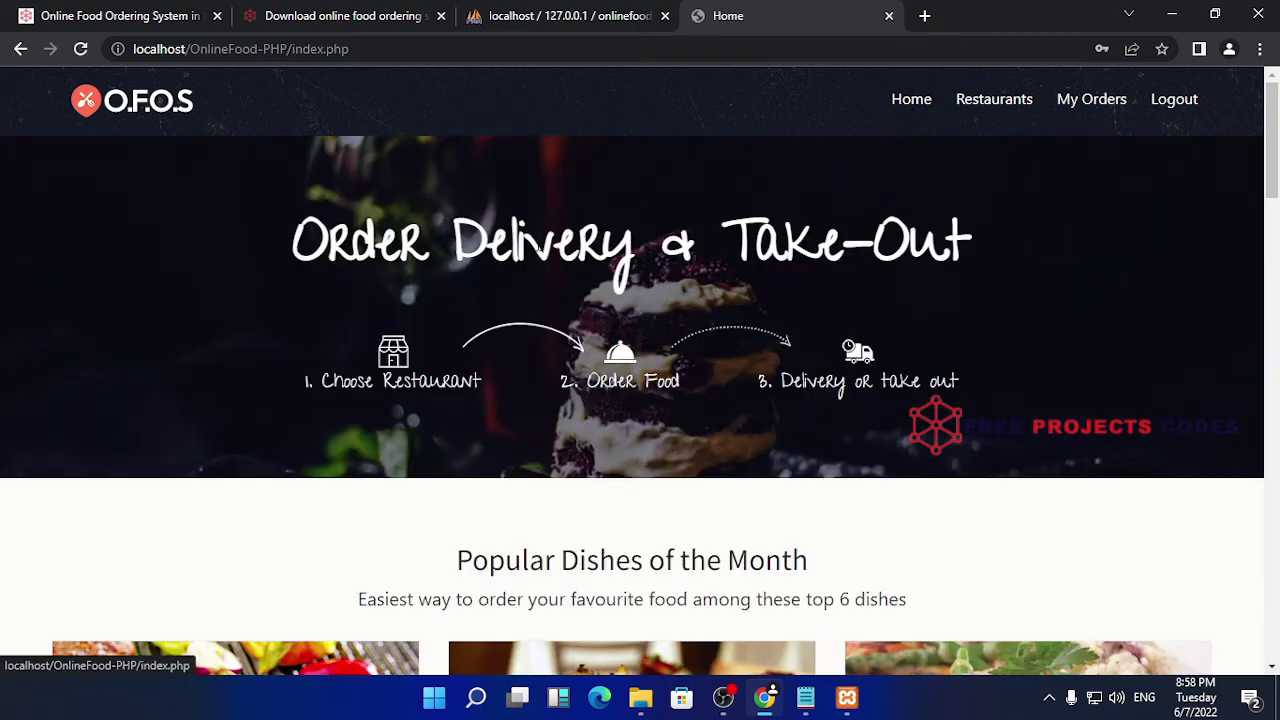
scroll(513, 368, down, 5)
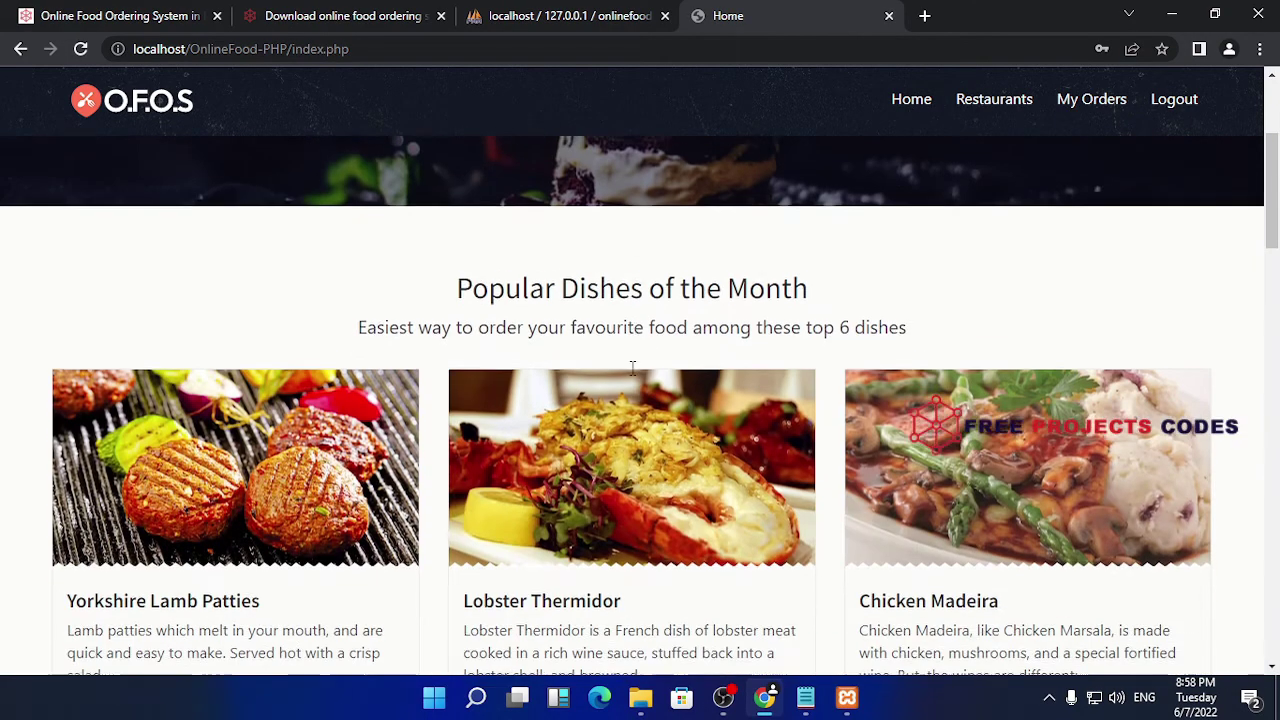
scroll(637, 378, down, 6)
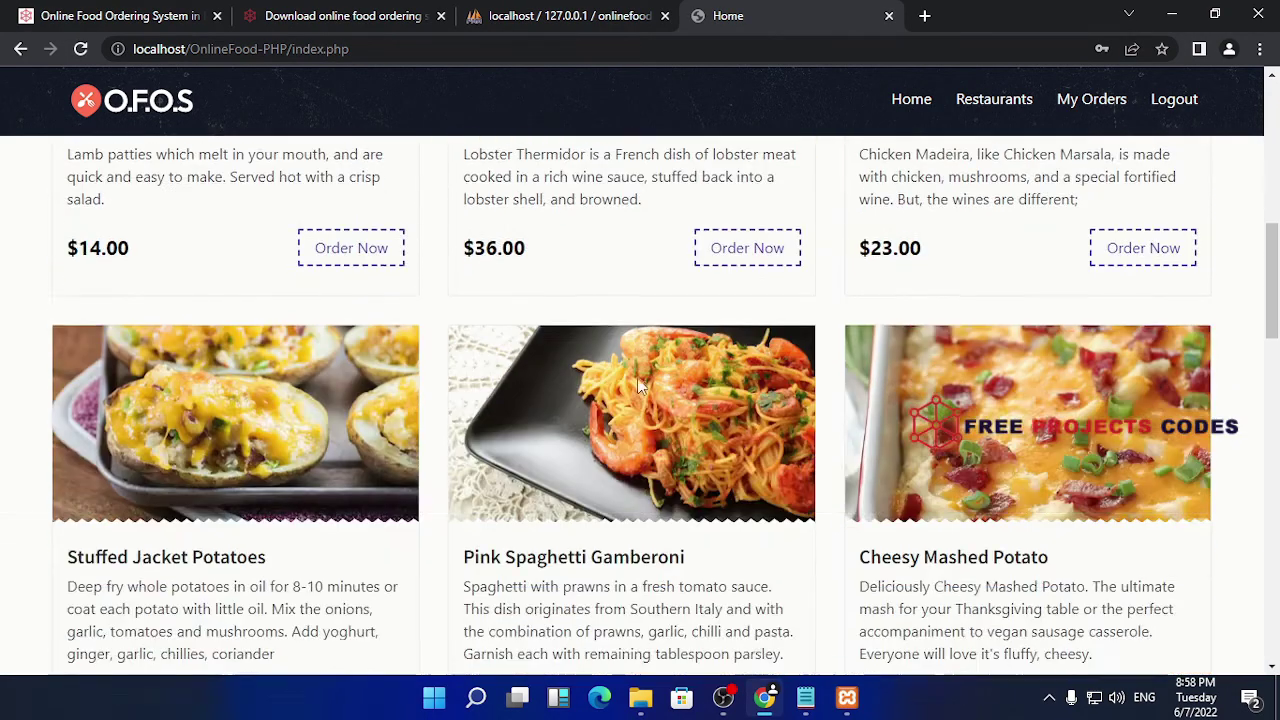
scroll(638, 378, up, 10)
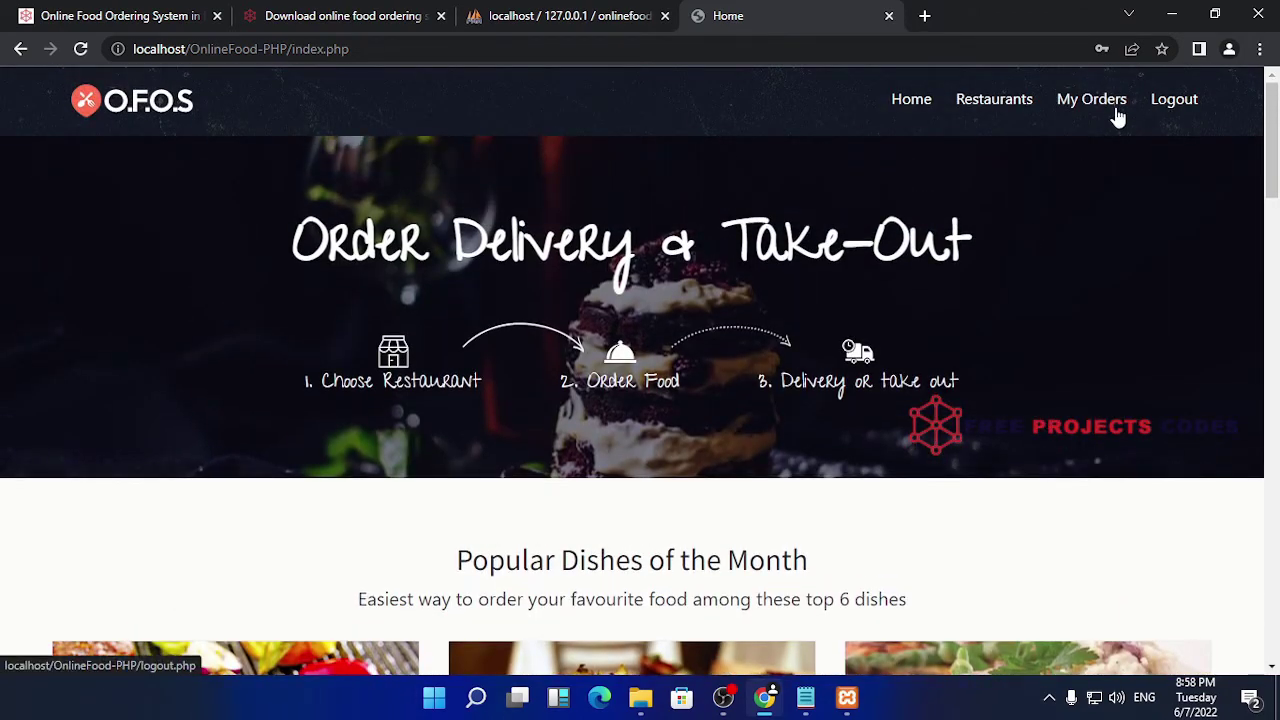
click(1028, 104)
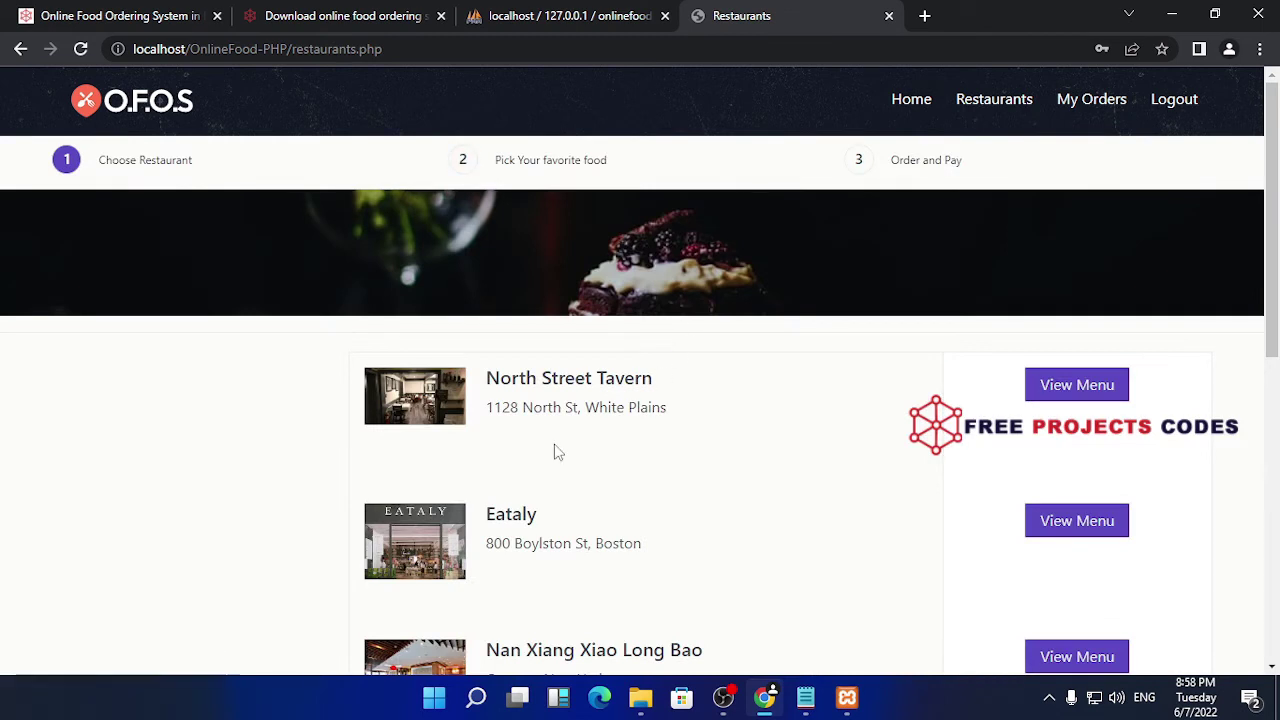
scroll(640, 430, down, 5)
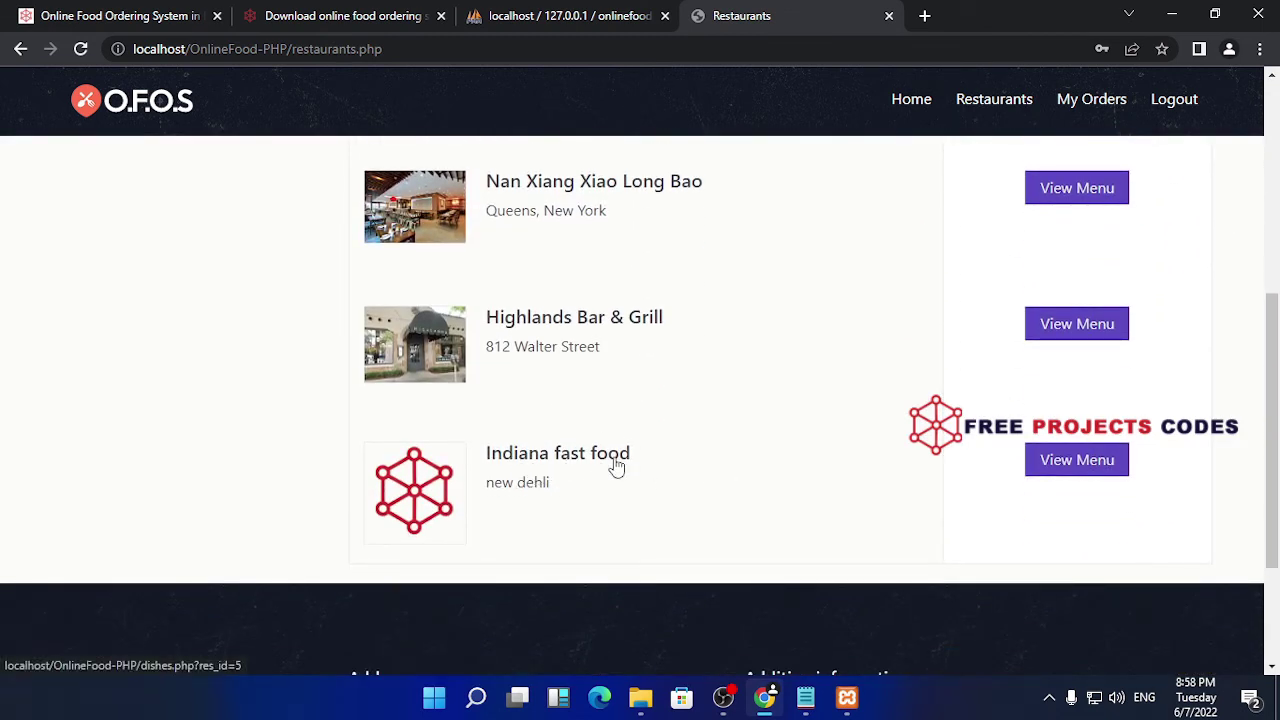
click(1106, 455)
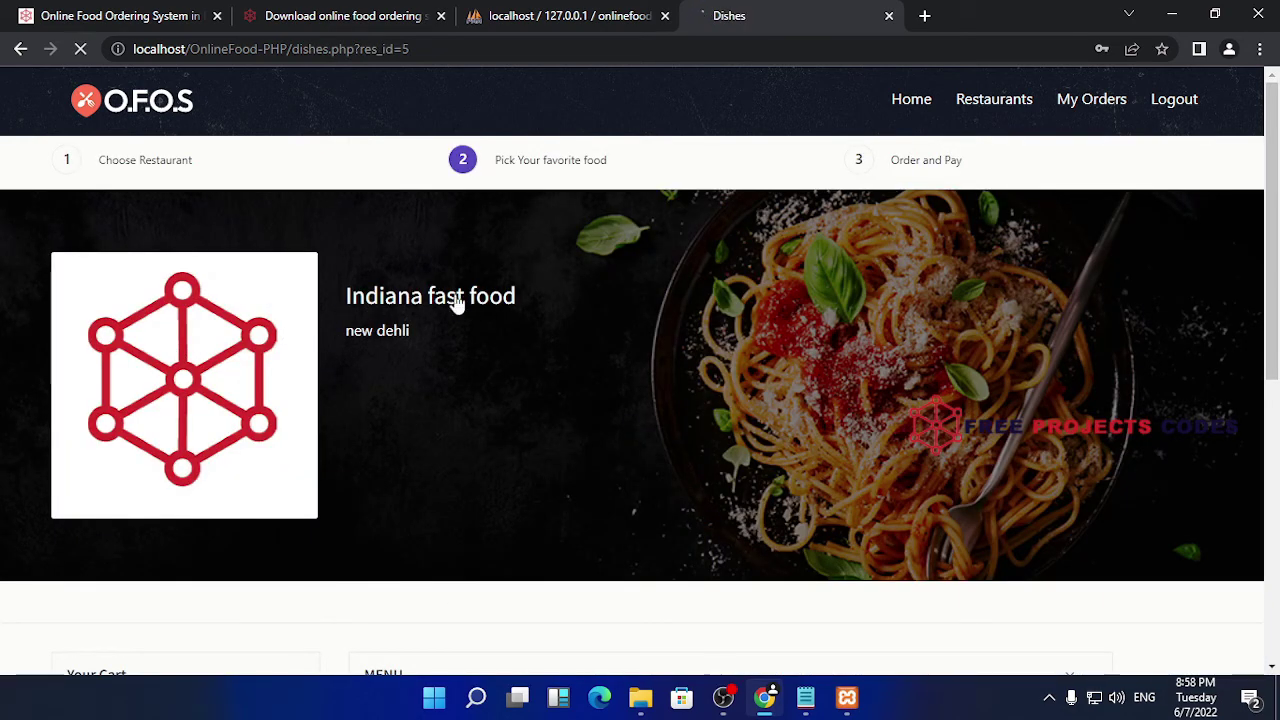
scroll(868, 345, down, 4)
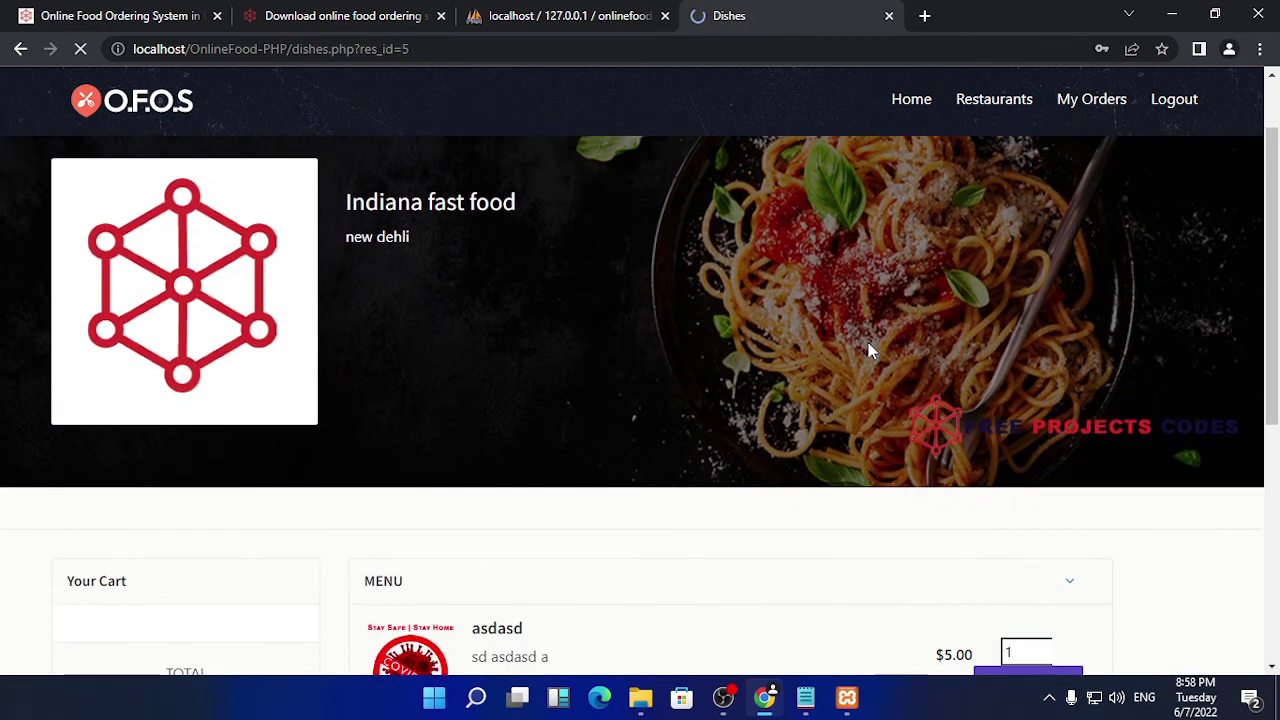
scroll(868, 350, up, 1)
- Set the asdasd quantity to 5 and proceed to checkout
scroll(866, 349, down, 1)
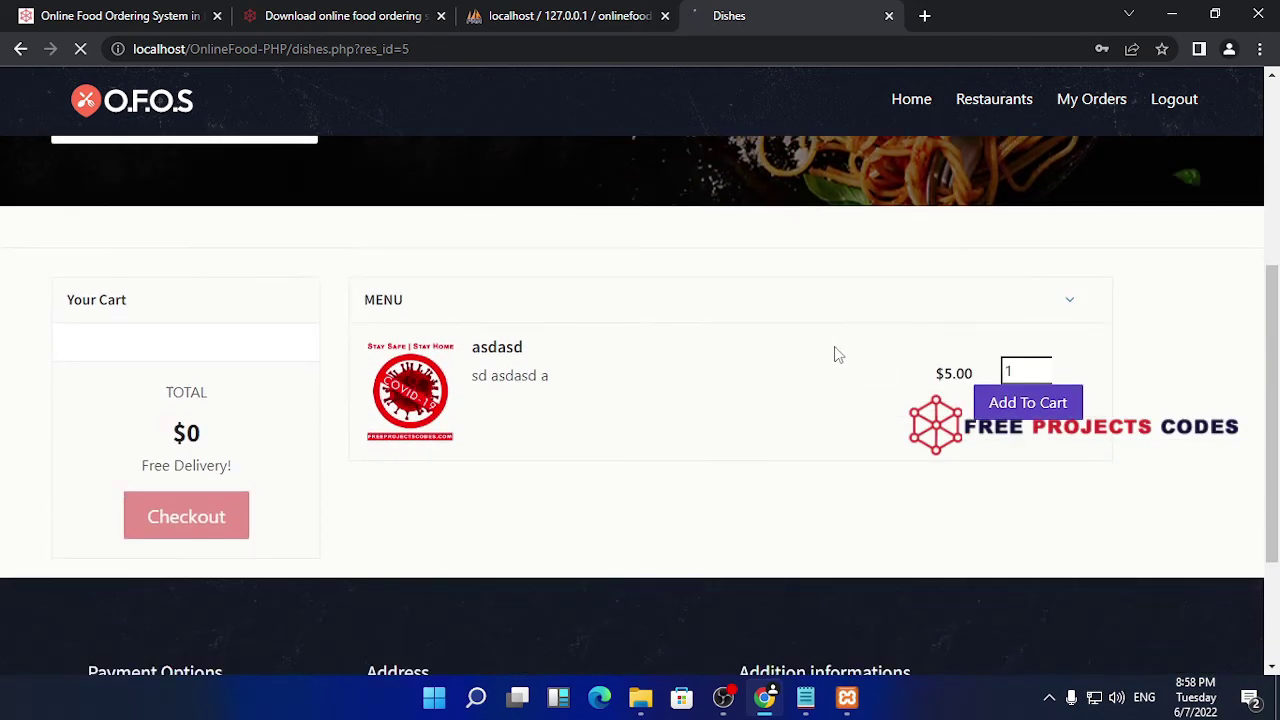
drag(1016, 372, 974, 373)
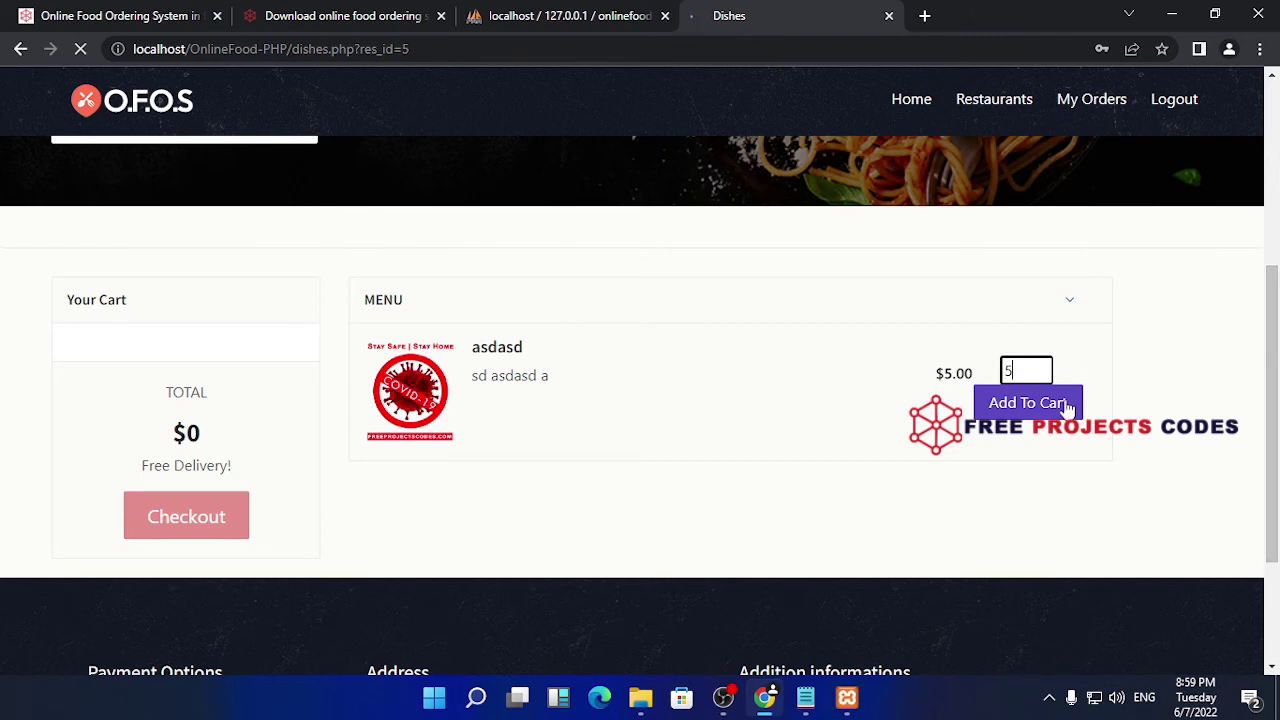
scroll(474, 369, down, 5)
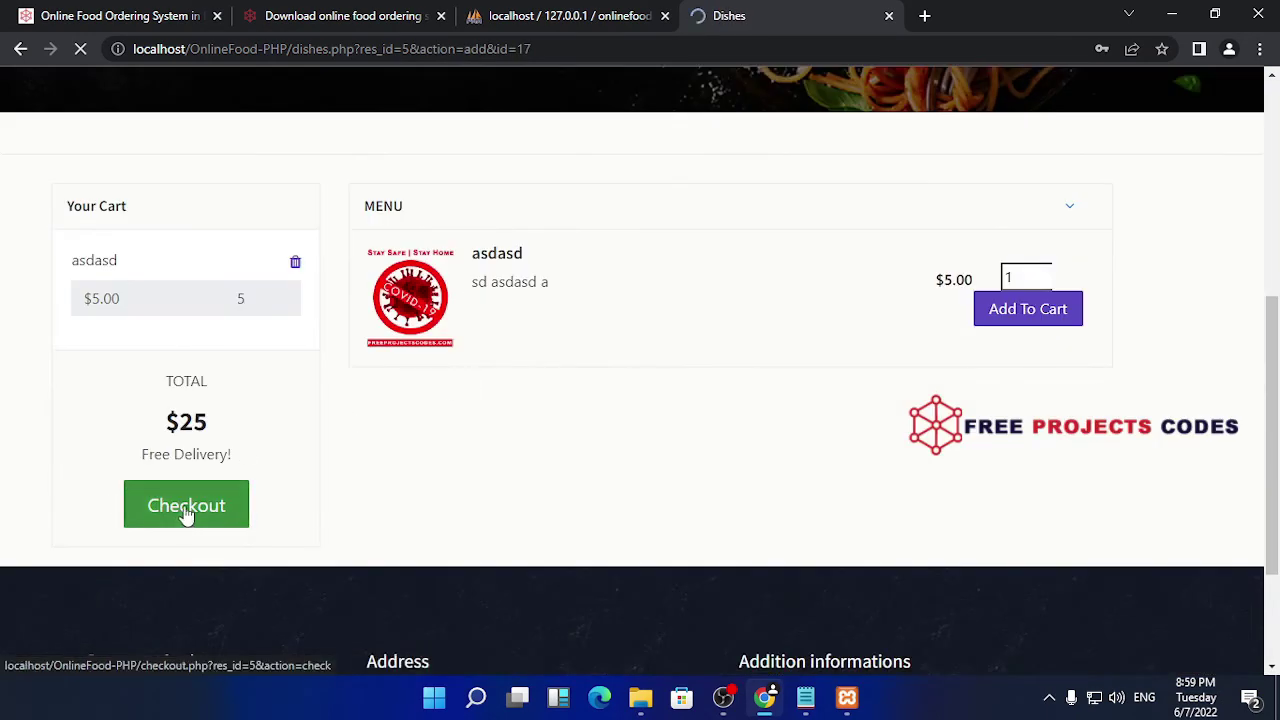
click(188, 507)
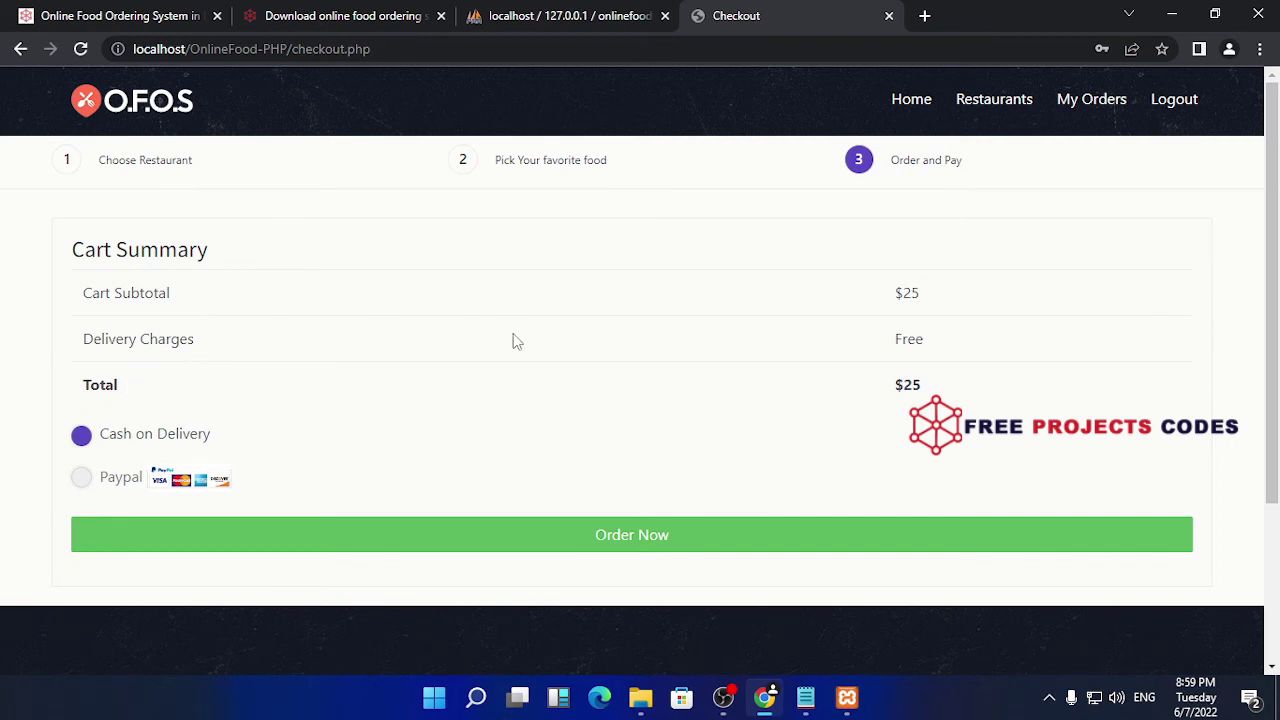
- Place and confirm the cash-on-delivery order, then return to the phpMyAdmin users table
scroll(375, 466, down, 3)
scroll(375, 466, up, 2)
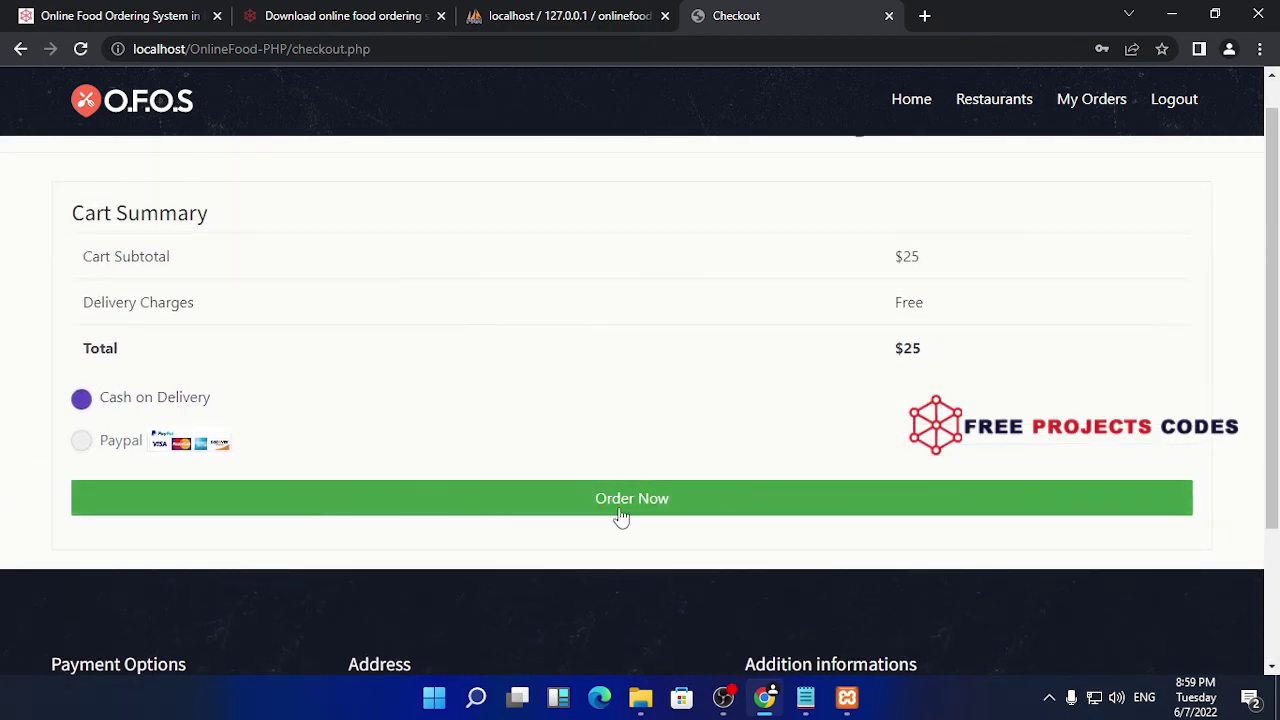
click(684, 500)
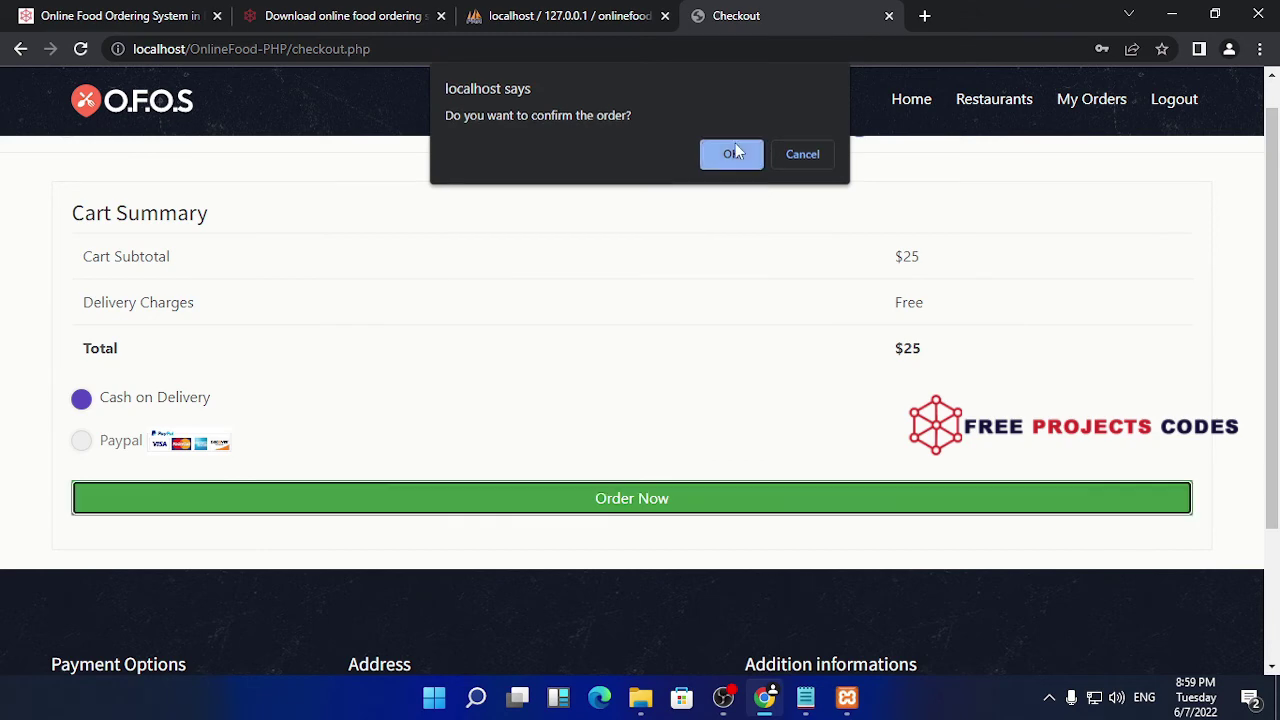
click(733, 153)
click(815, 156)
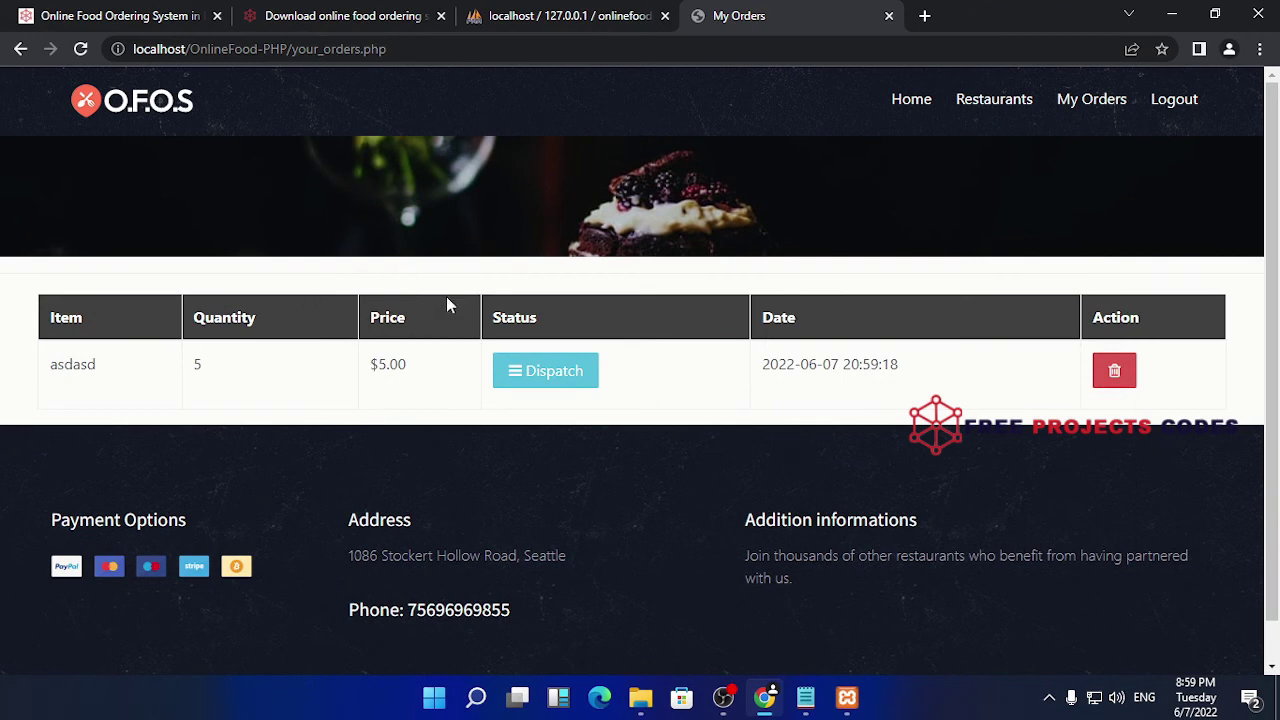
click(565, 16)
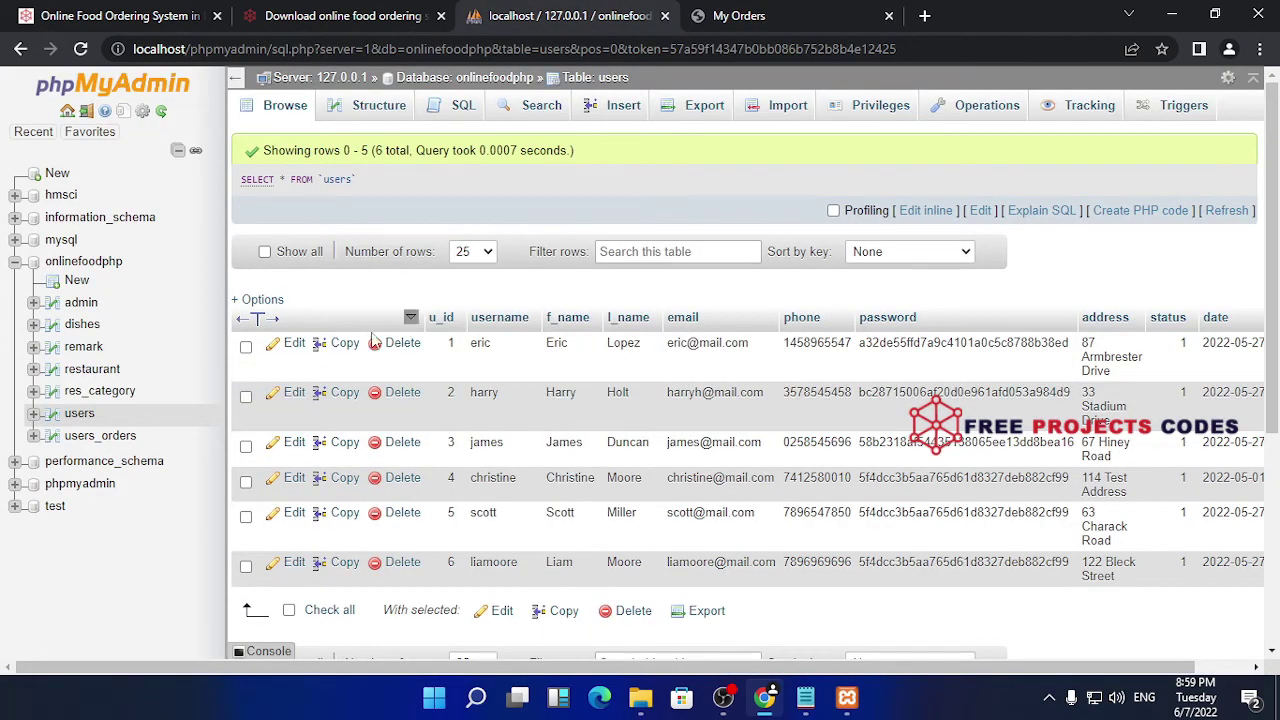
- Review the six rows of the onlinefoodphp users table, then switch to the freeprojectscodes download page
scroll(110, 285, down, 3)
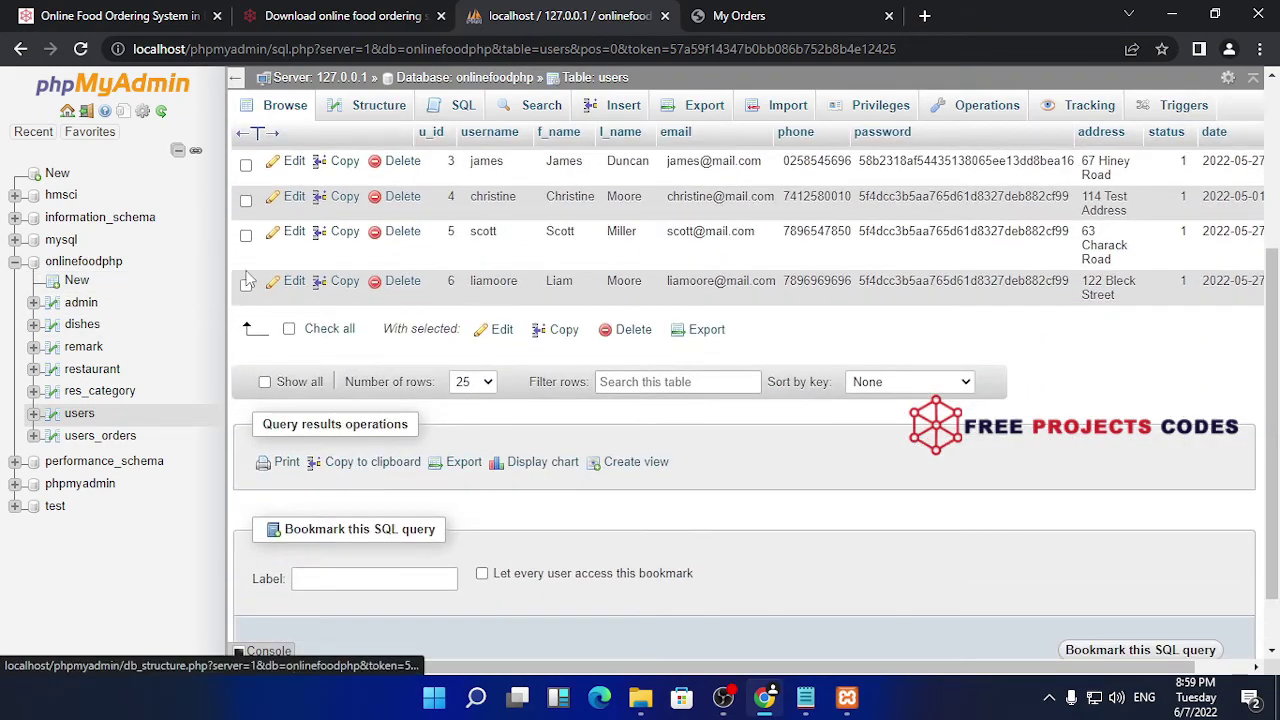
scroll(535, 392, up, 3)
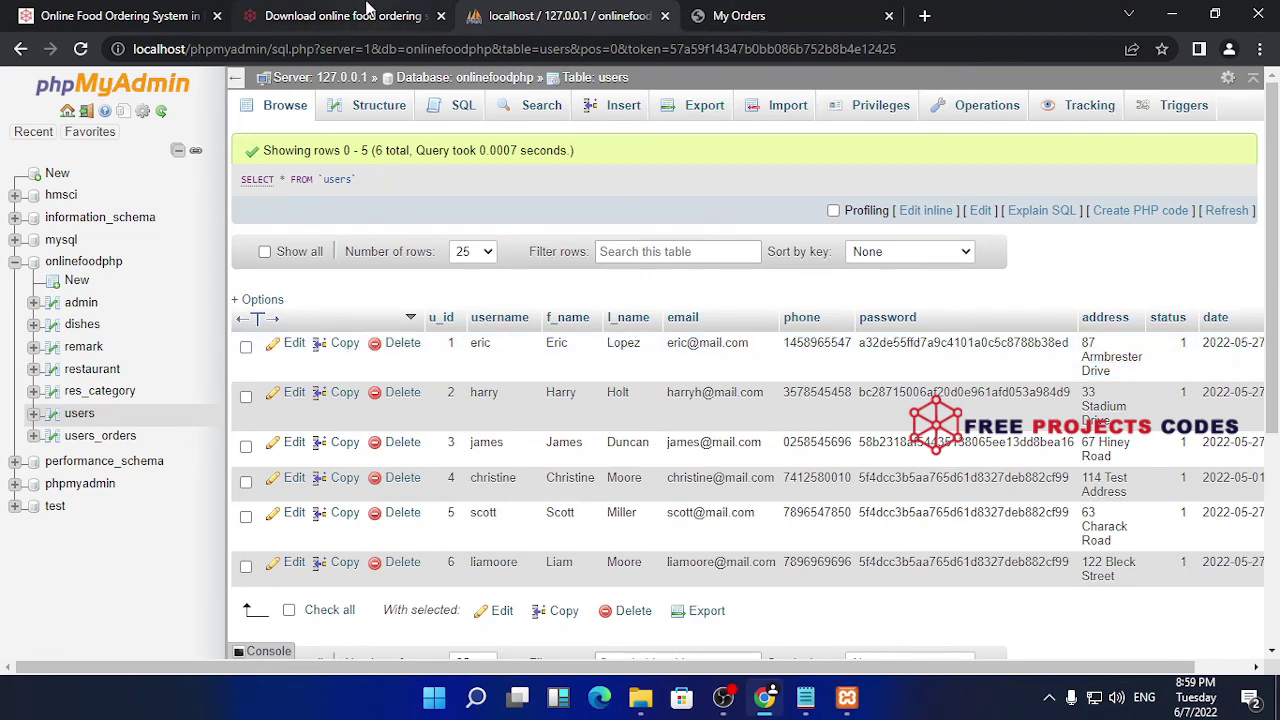
scroll(626, 348, down, 3)
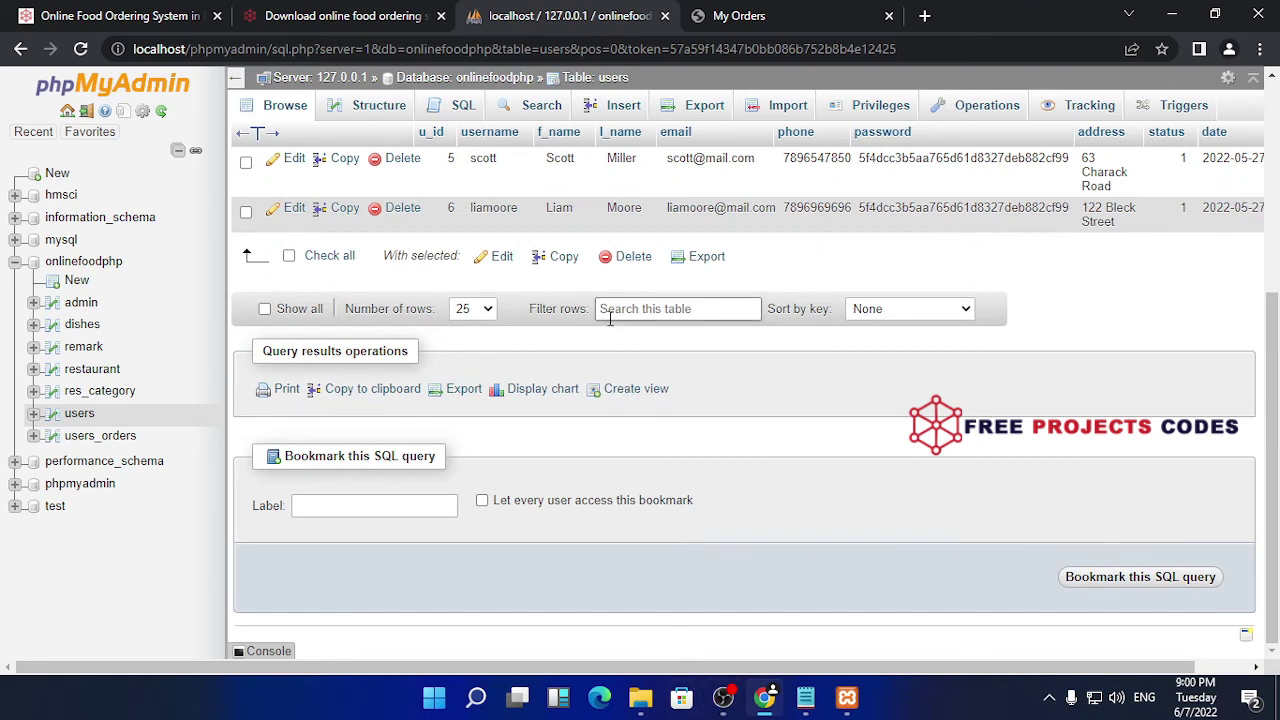
scroll(492, 306, up, 5)
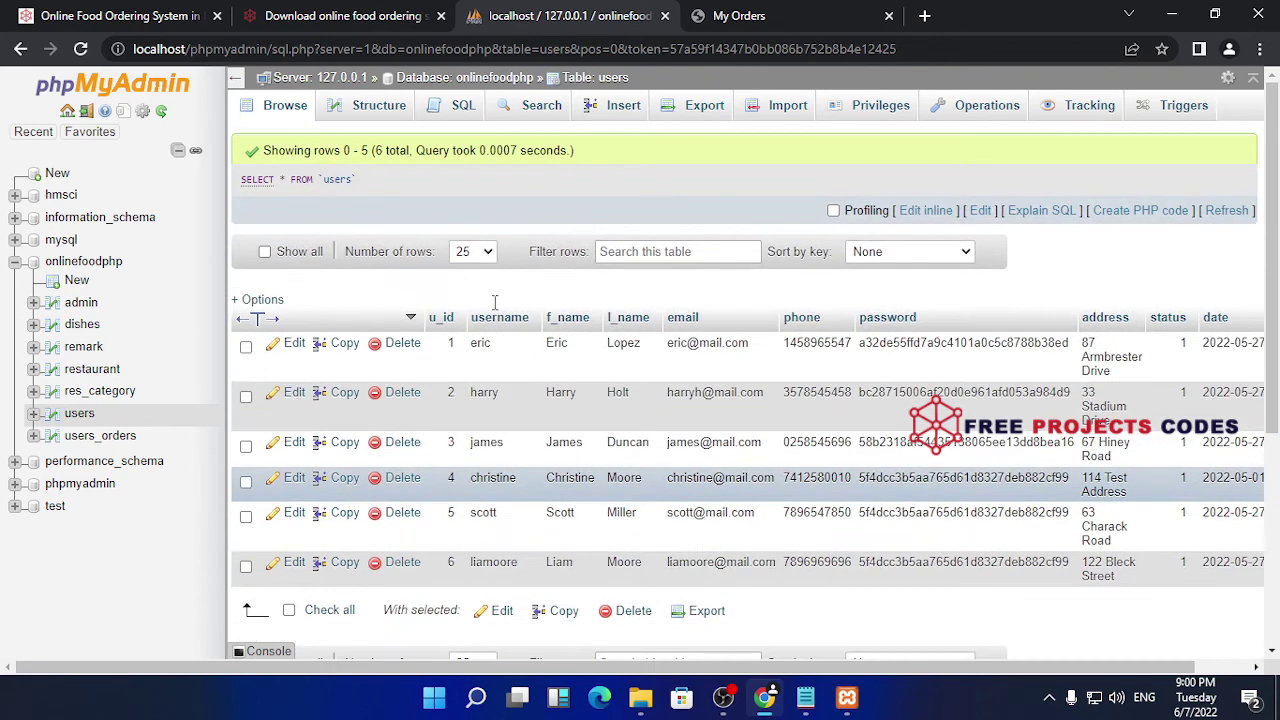
click(340, 15)
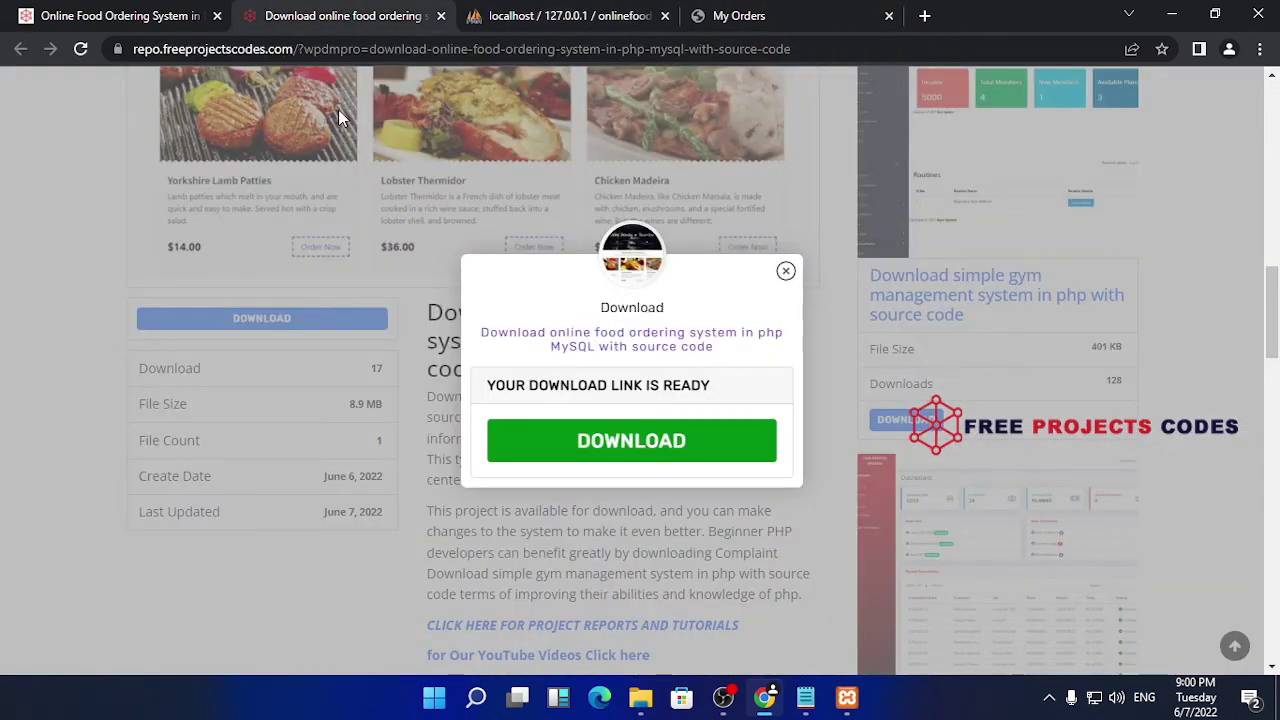
- Close the download tab and scroll to the top of the Online Food Ordering System article
click(128, 15)
click(425, 15)
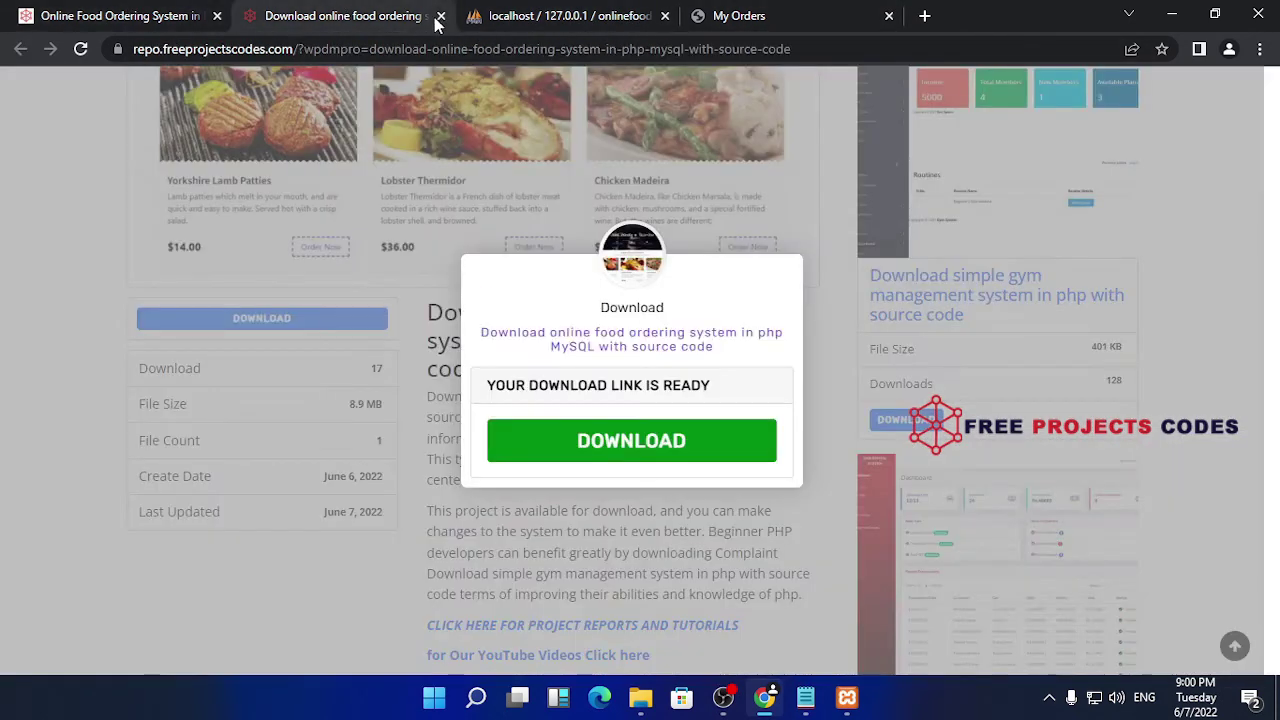
click(441, 15)
click(150, 15)
scroll(450, 430, up, 2)
scroll(450, 430, up, 20)
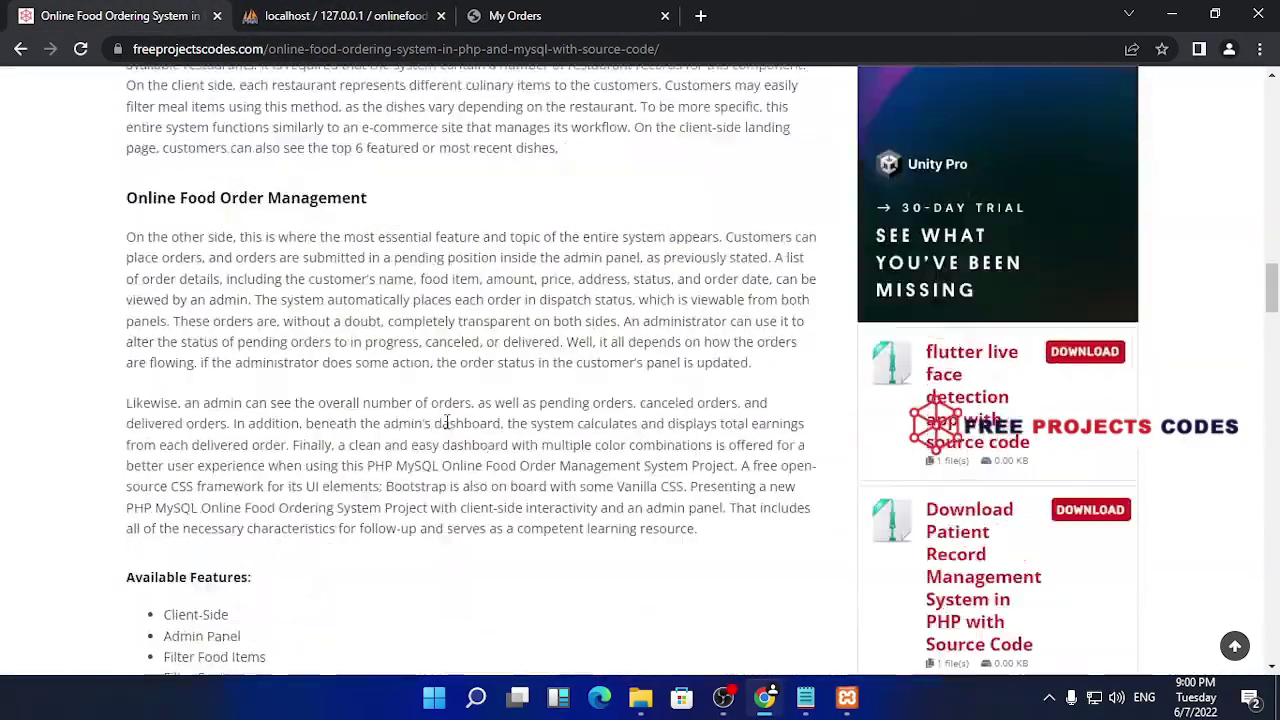
scroll(447, 423, up, 15)
scroll(447, 428, down, 4)
scroll(445, 421, up, 10)
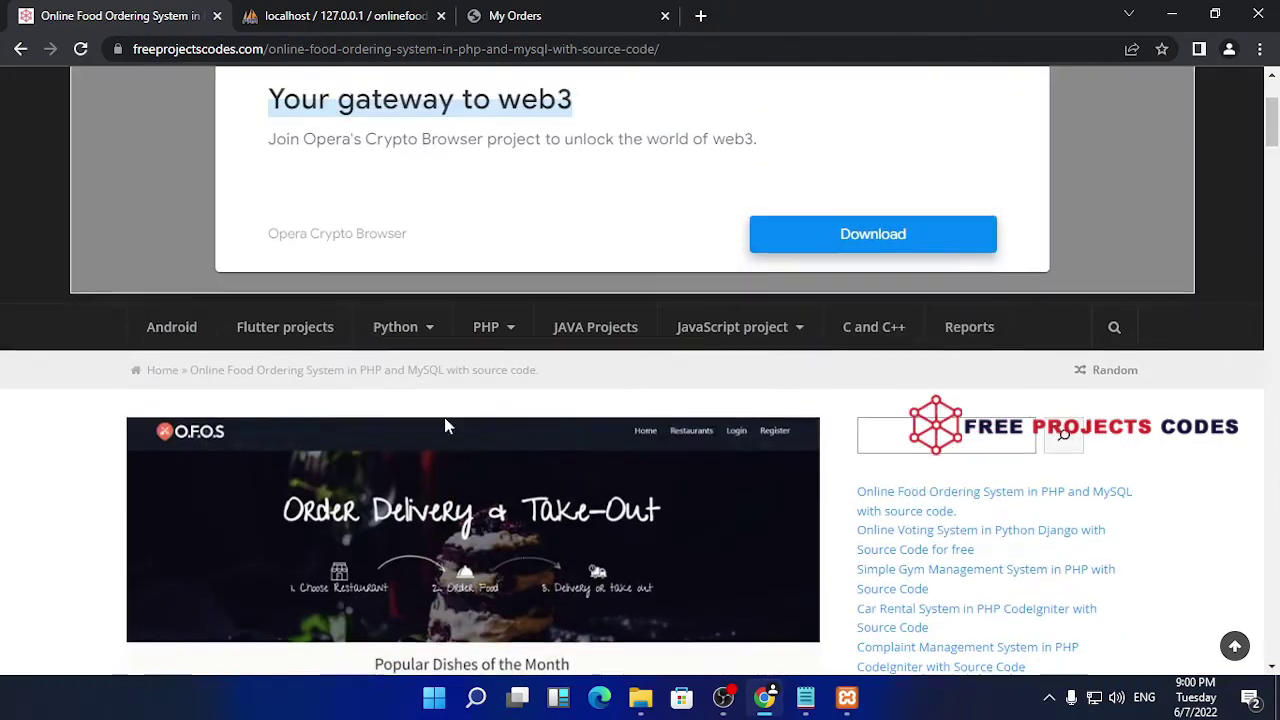
scroll(408, 393, up, 2)
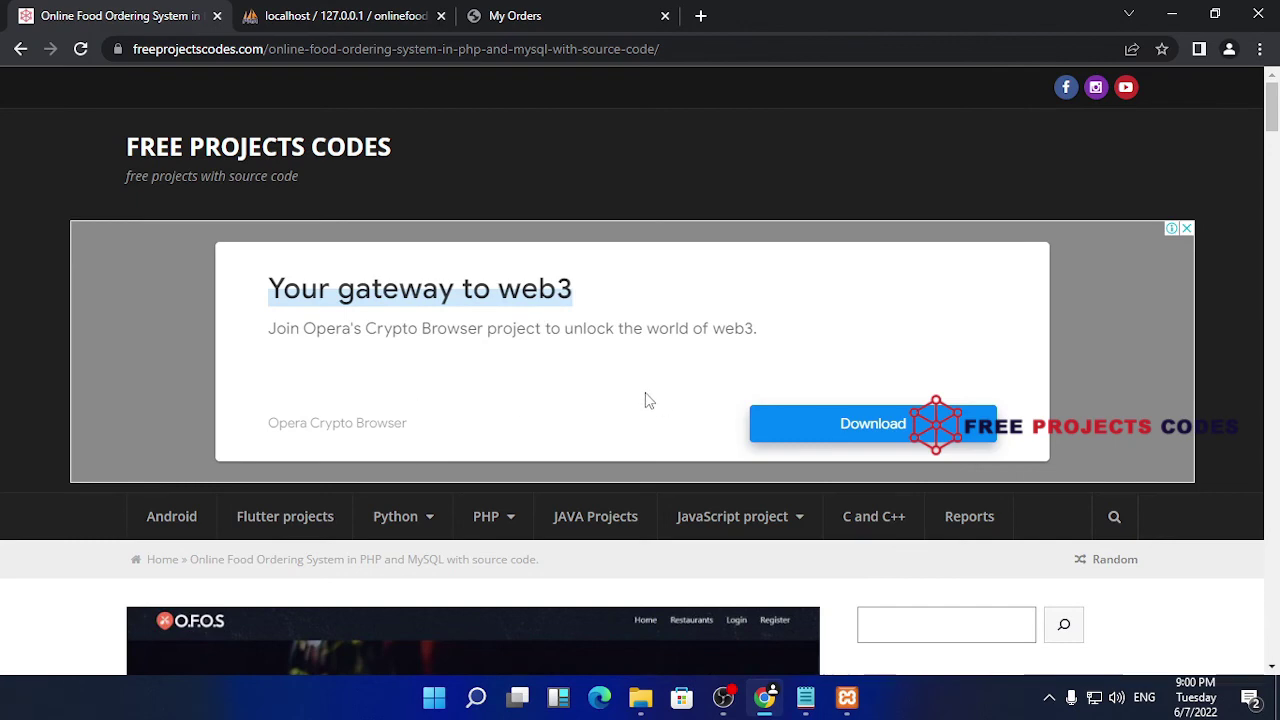
click(701, 15)
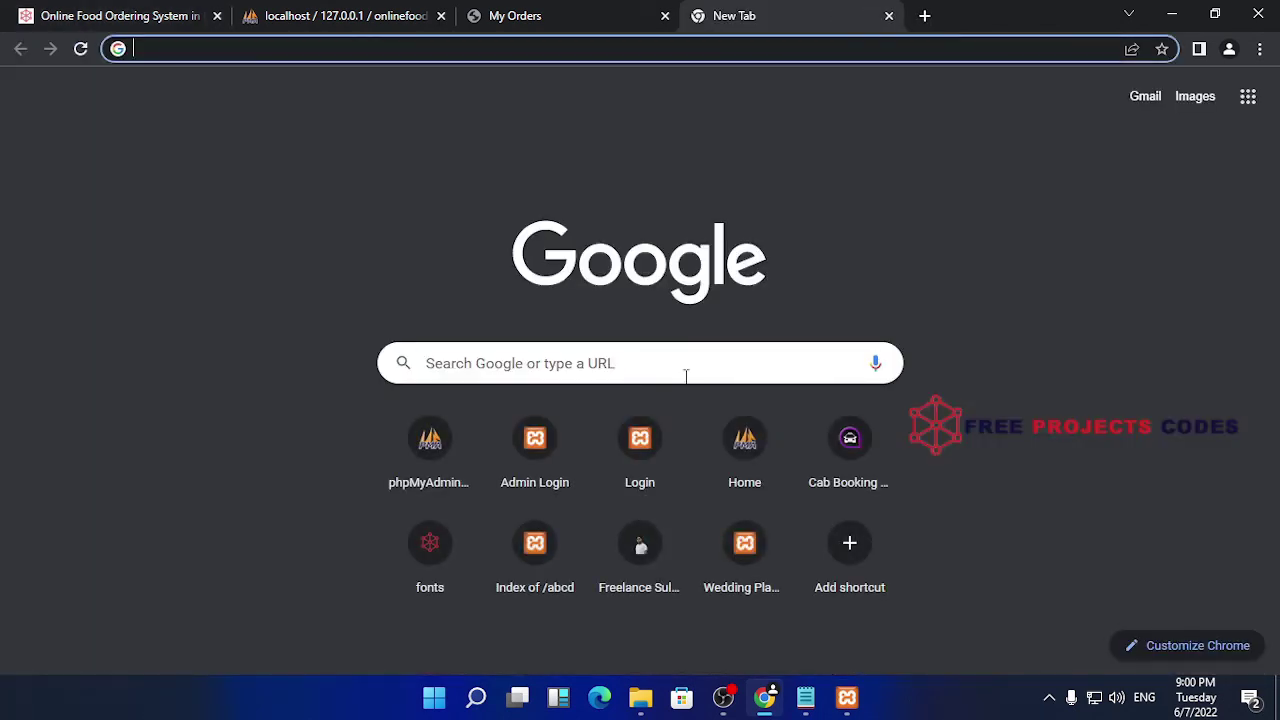
text(arabf)
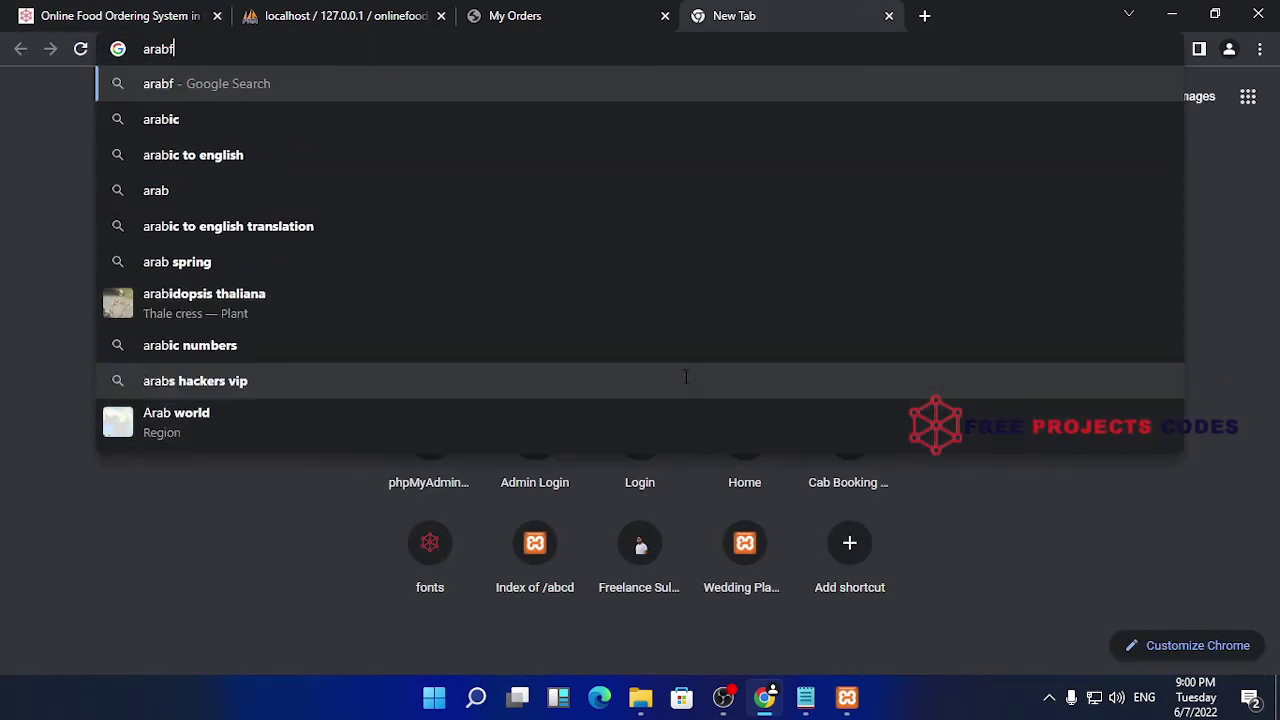
text(onts.org)
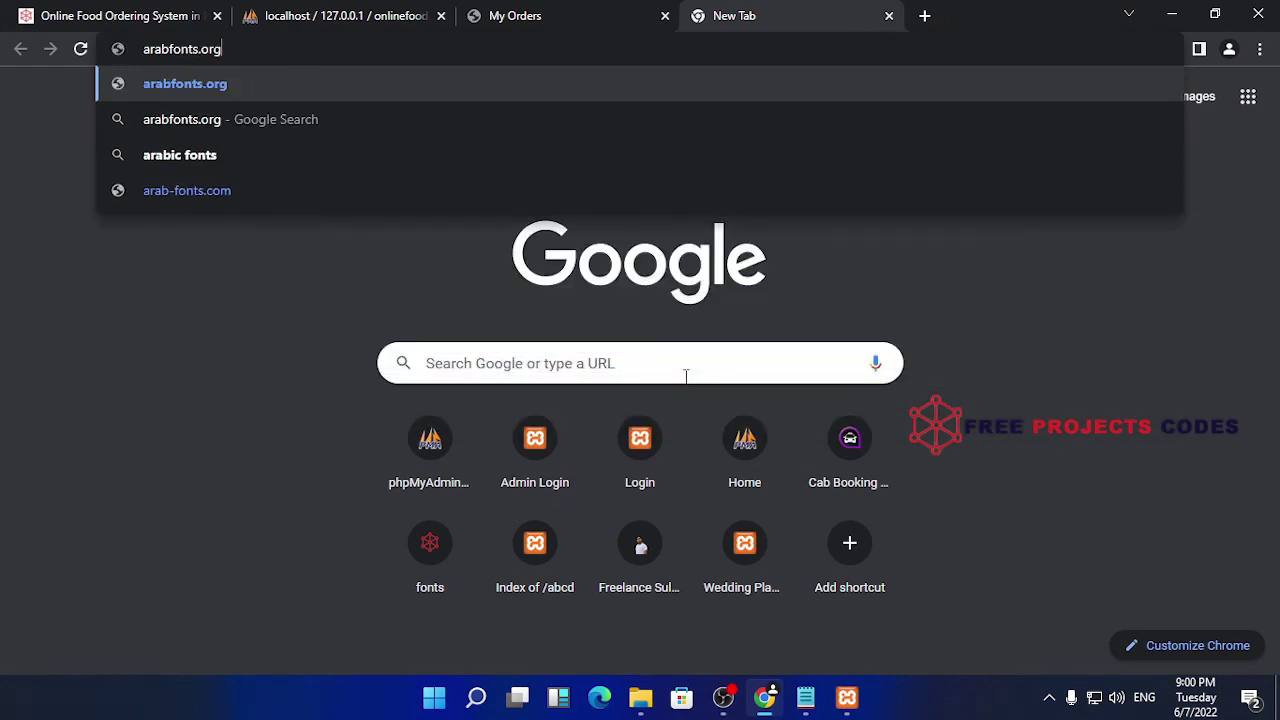
key(Return)
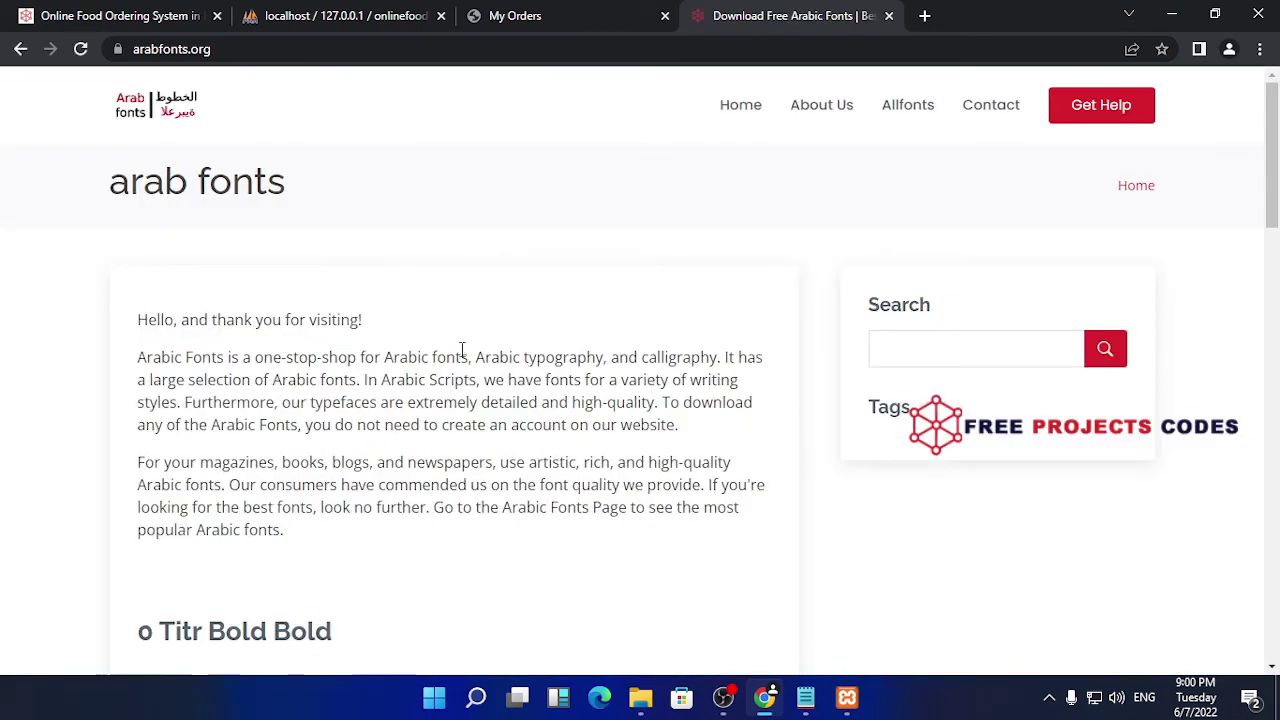
scroll(673, 235, down, 3)
scroll(395, 420, down, 7)
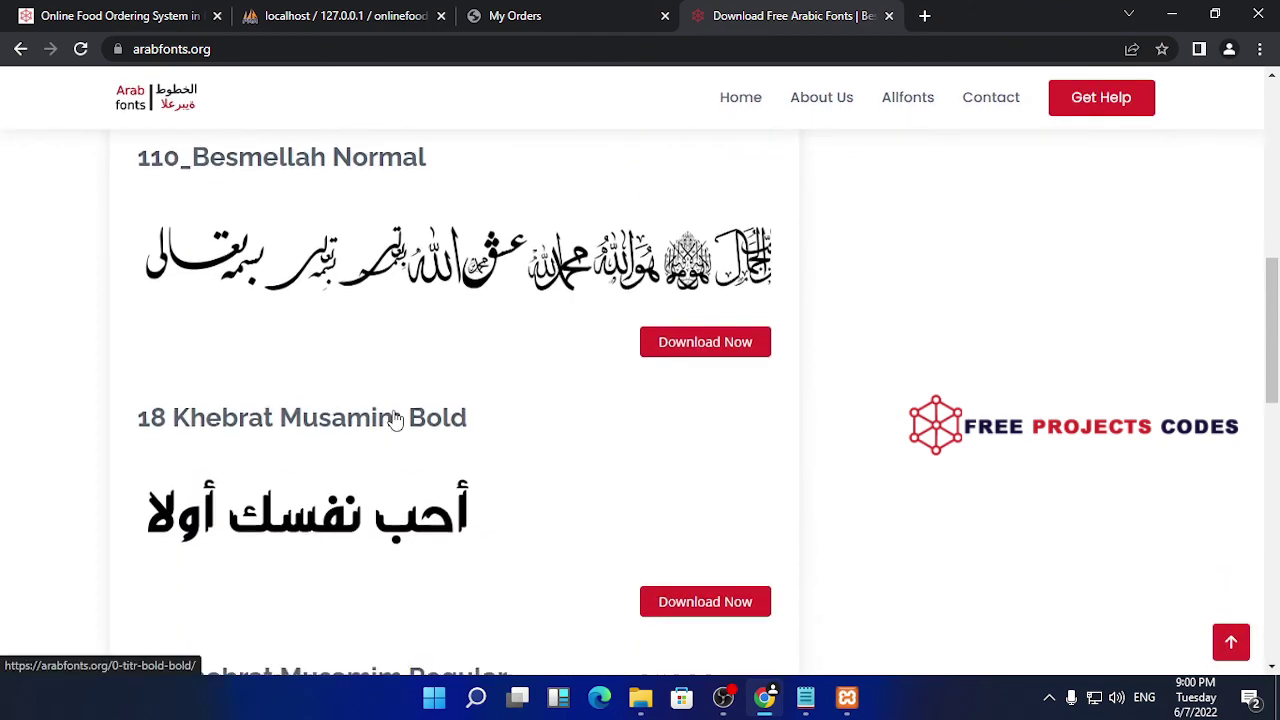
scroll(393, 420, down, 6)
click(421, 427)
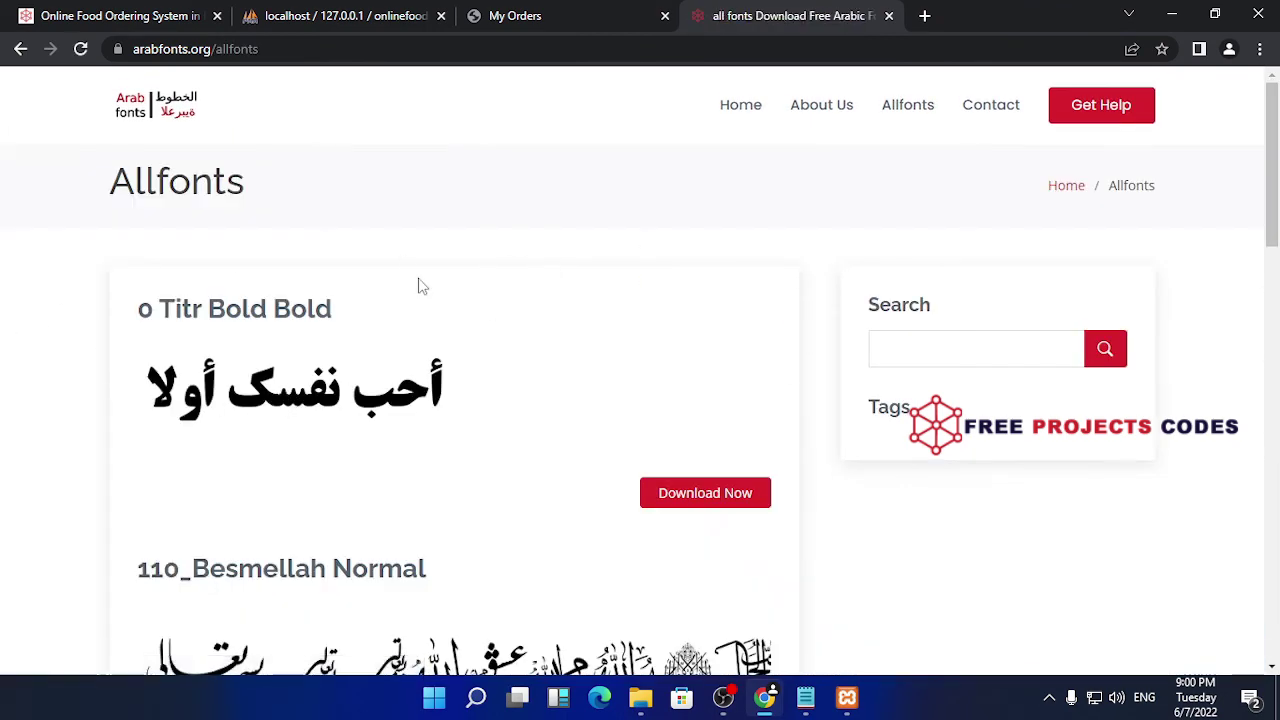
scroll(478, 315, down, 3)
scroll(480, 316, down, 12)
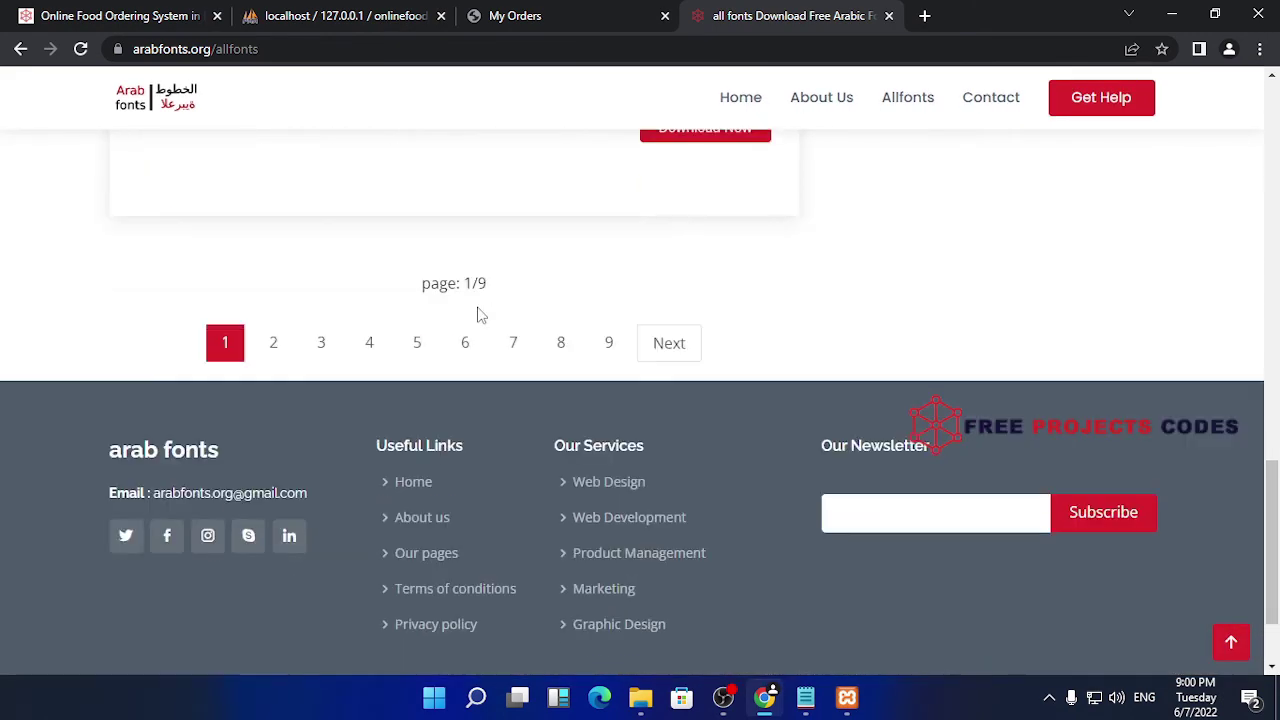
scroll(703, 286, up, 15)
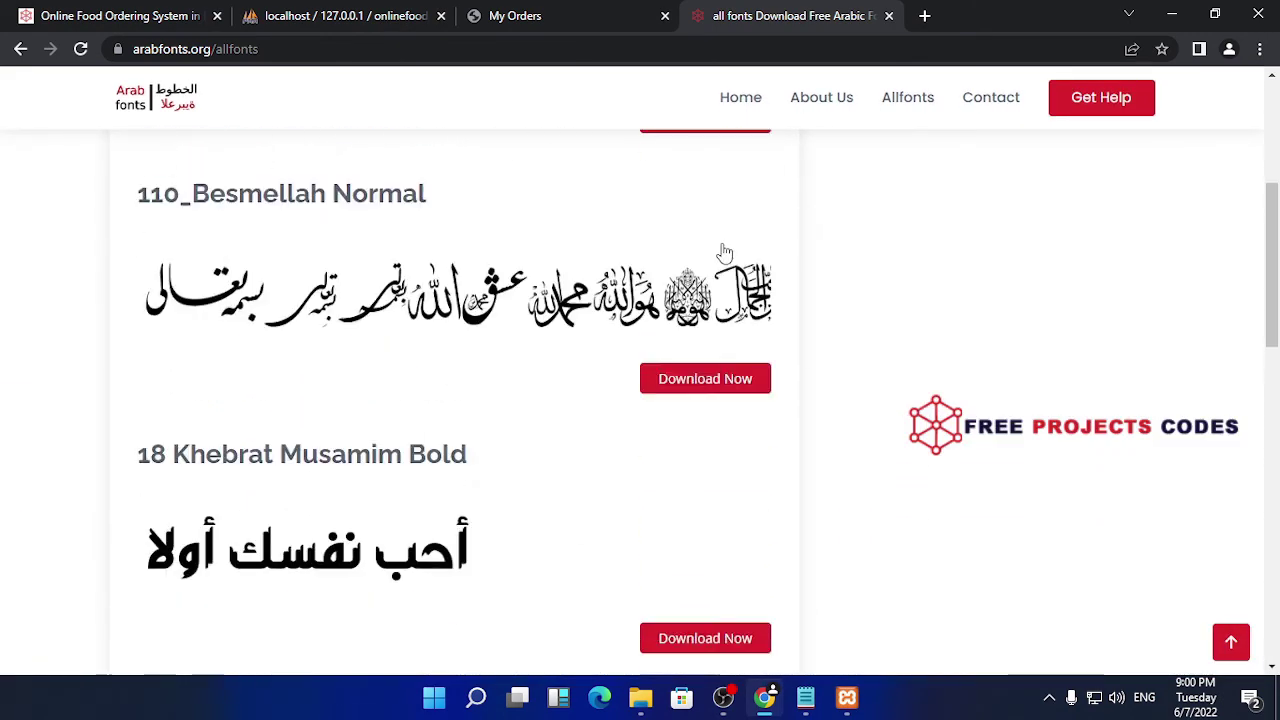
click(925, 105)
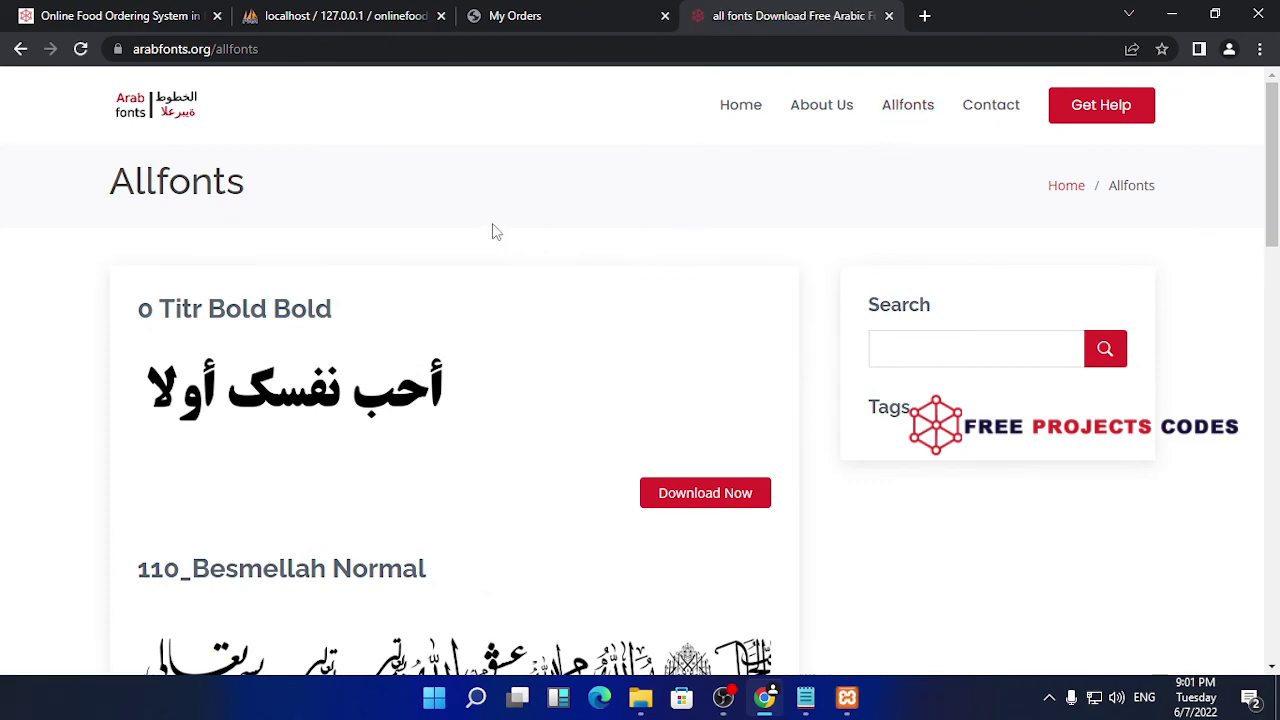
click(888, 16)
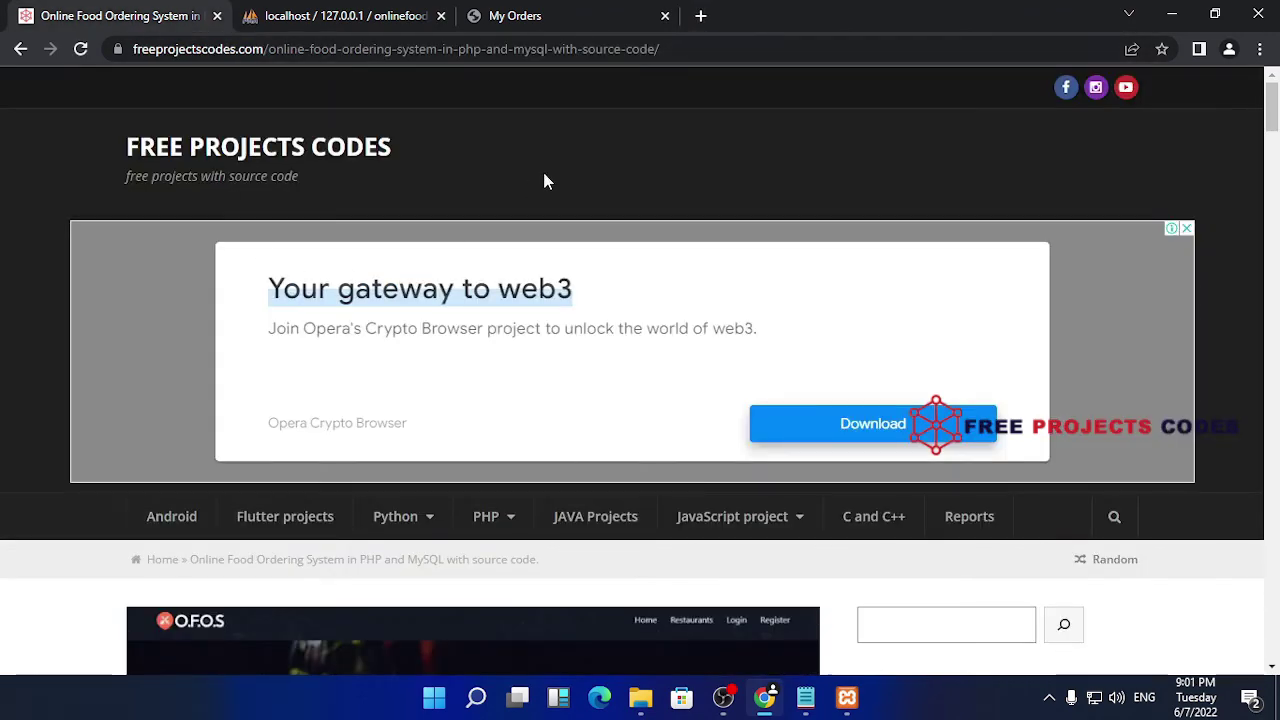
- Go to the freeprojectscodes.com home page and browse its list of posts
scroll(365, 344, down, 8)
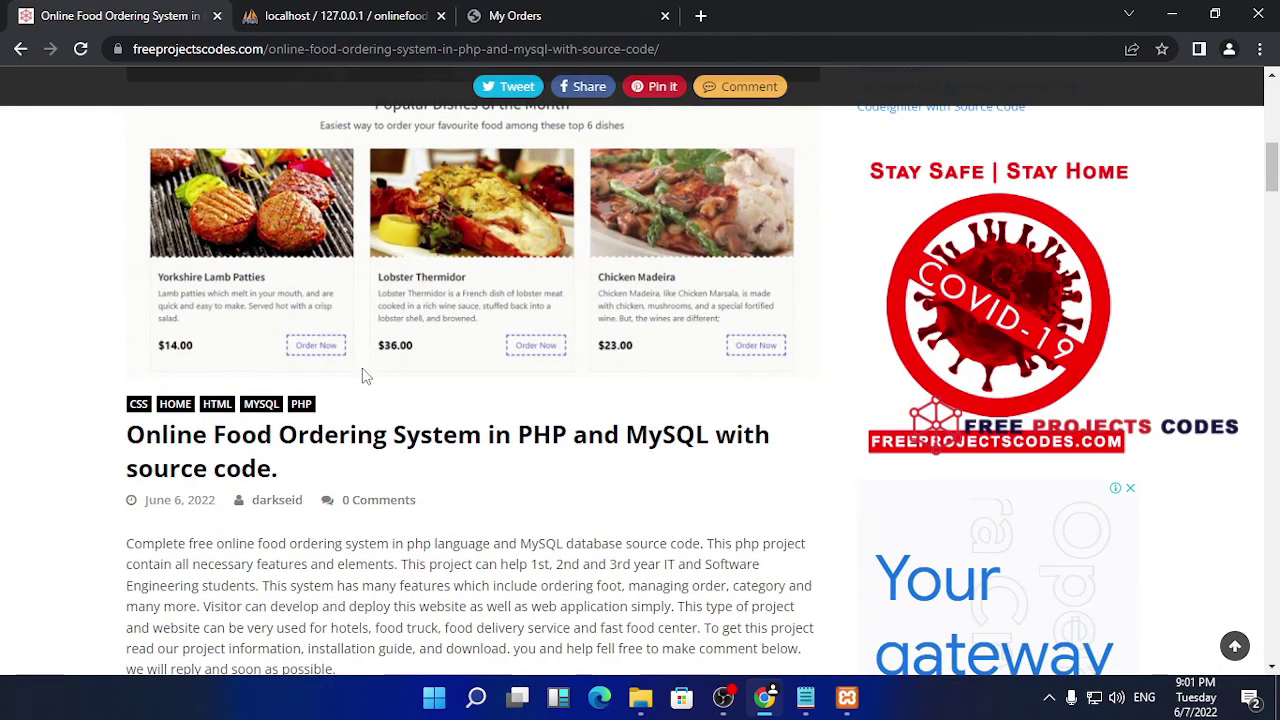
scroll(365, 387, down, 2)
scroll(361, 379, up, 8)
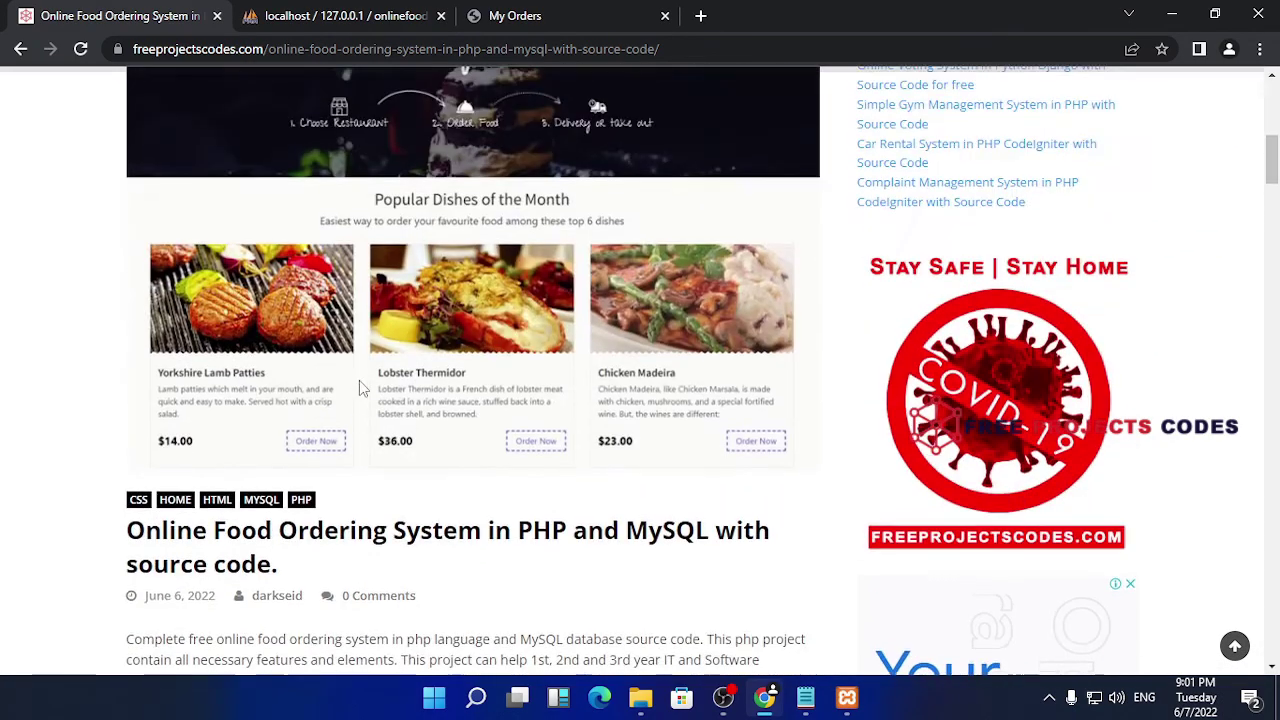
scroll(313, 263, up, 3)
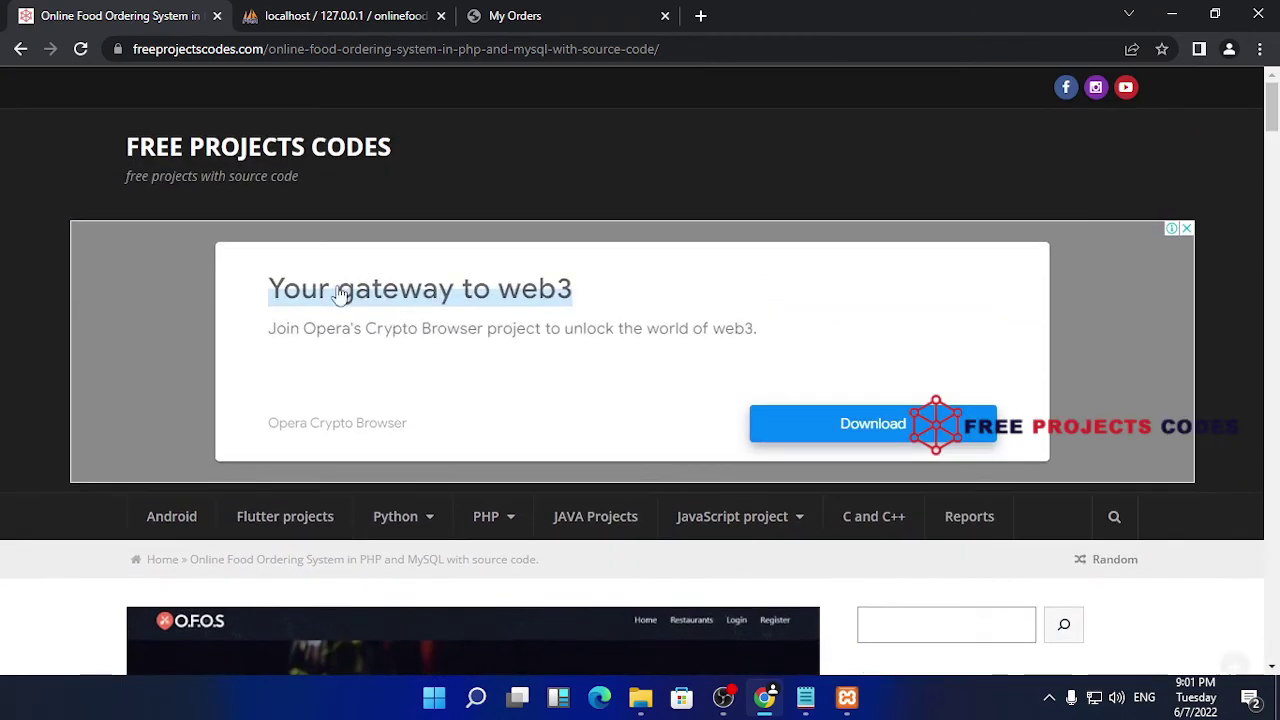
click(266, 145)
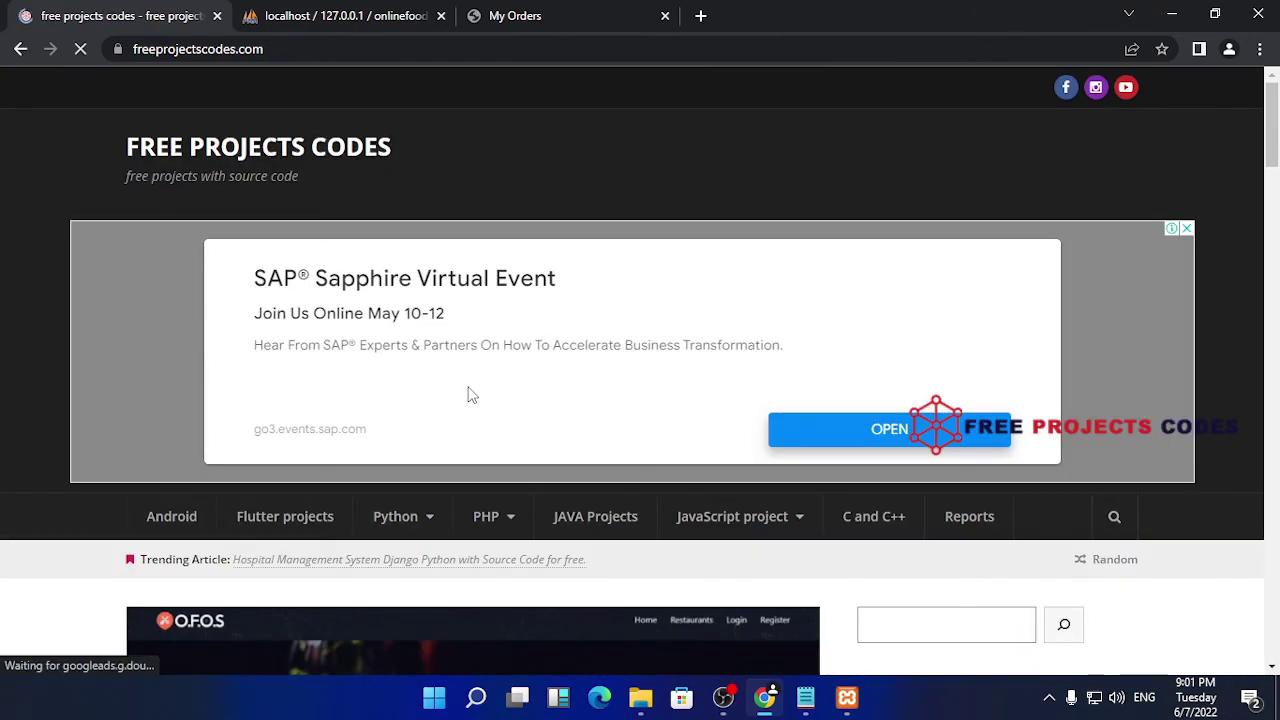
scroll(472, 395, down, 3)
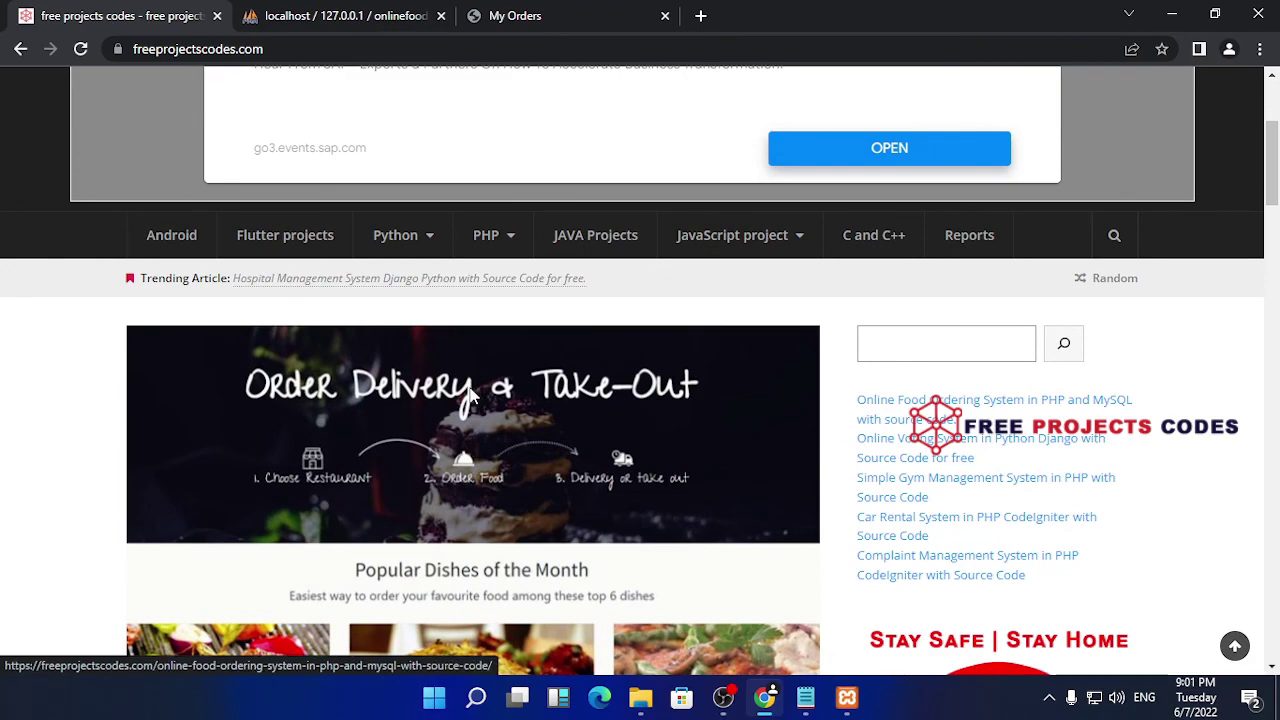
scroll(472, 397, down, 8)
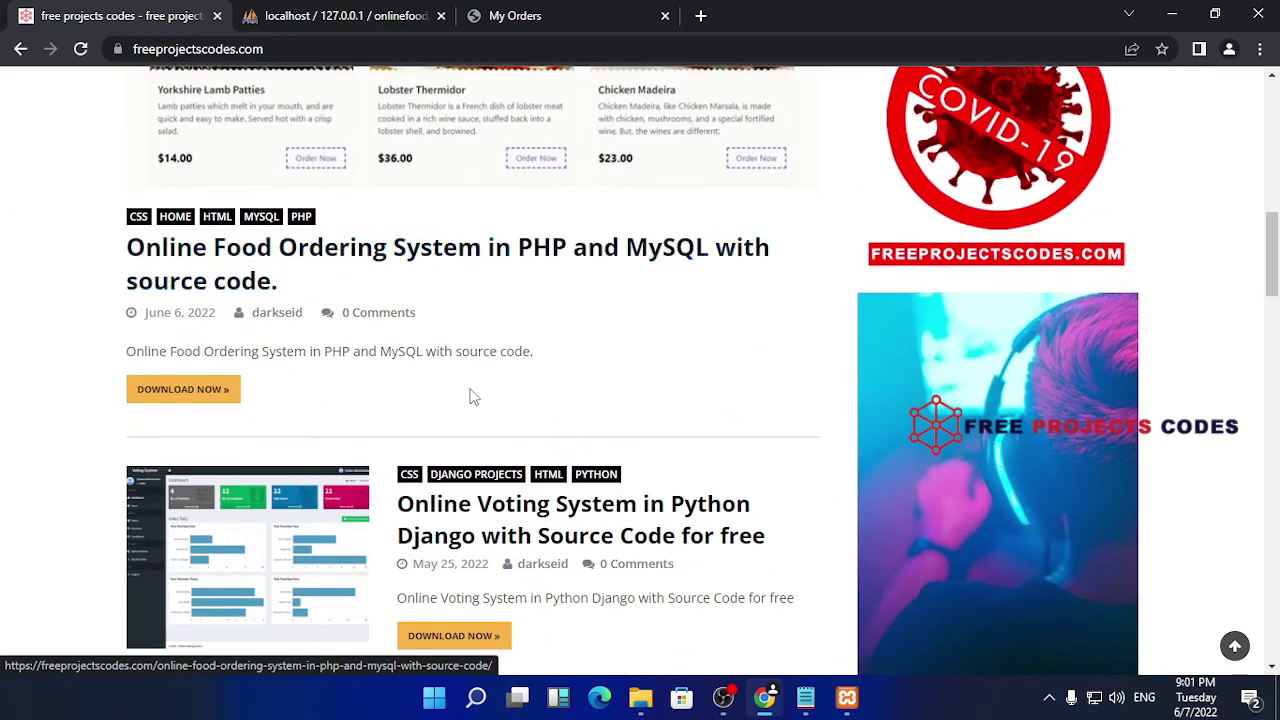
scroll(472, 397, down, 5)
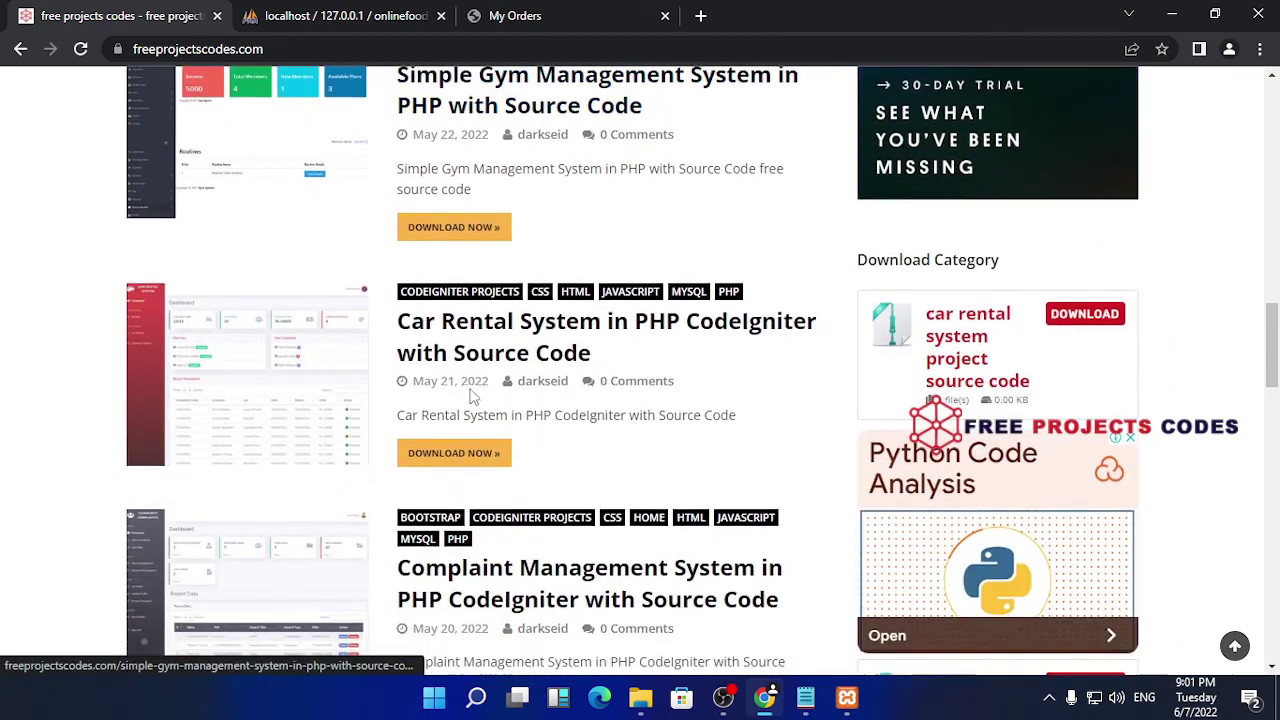
scroll(472, 397, up, 2)
- Open the Simple Gym Management System post and read through its setup steps and download section
click(150, 240)
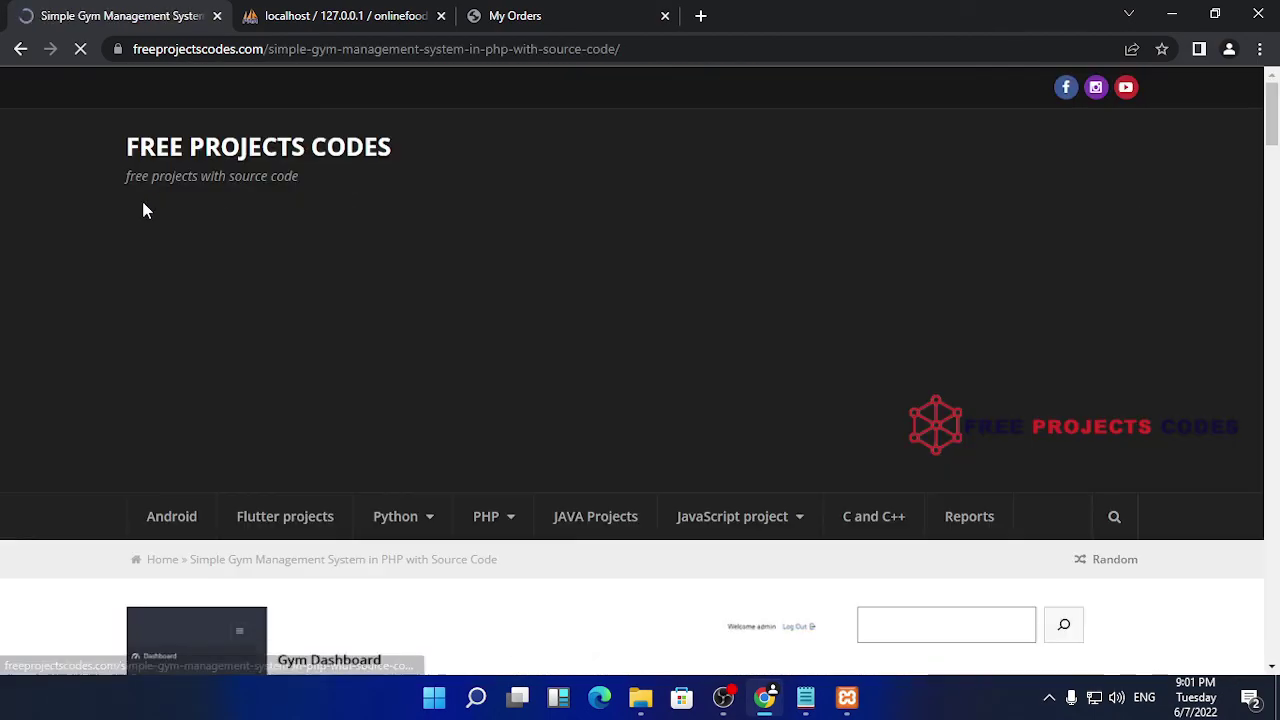
scroll(466, 365, down, 5)
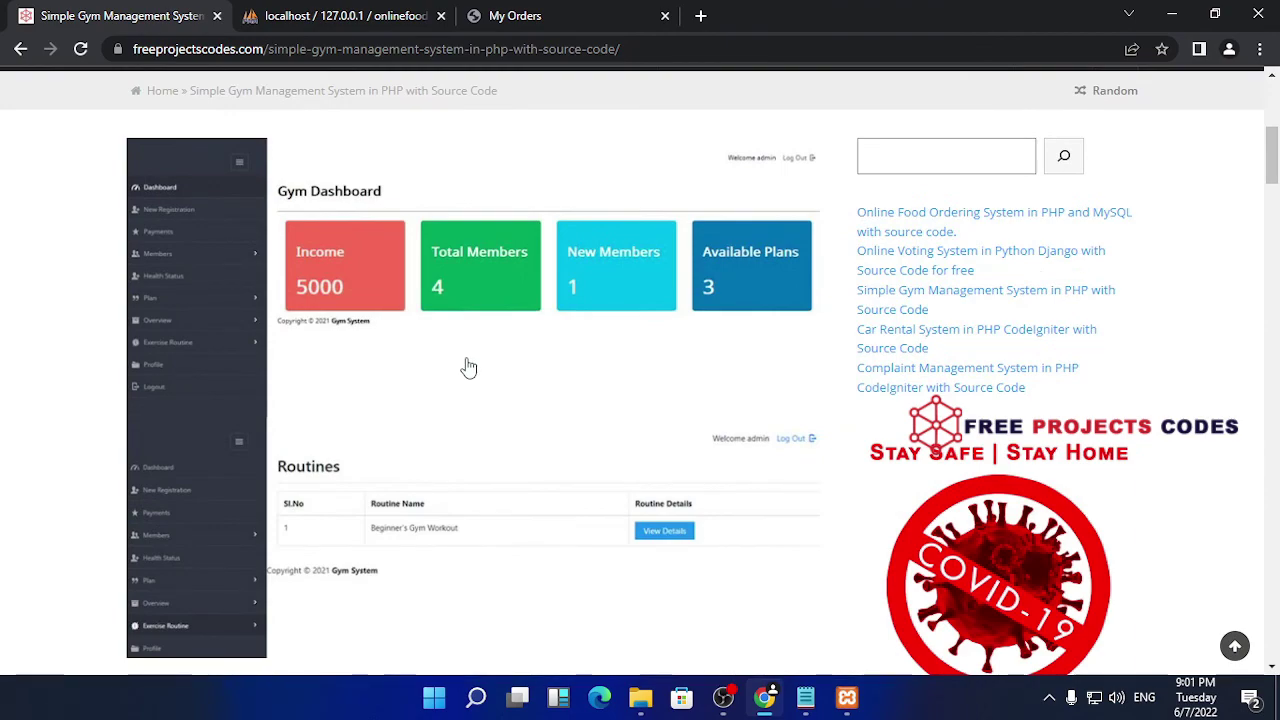
scroll(469, 368, down, 3)
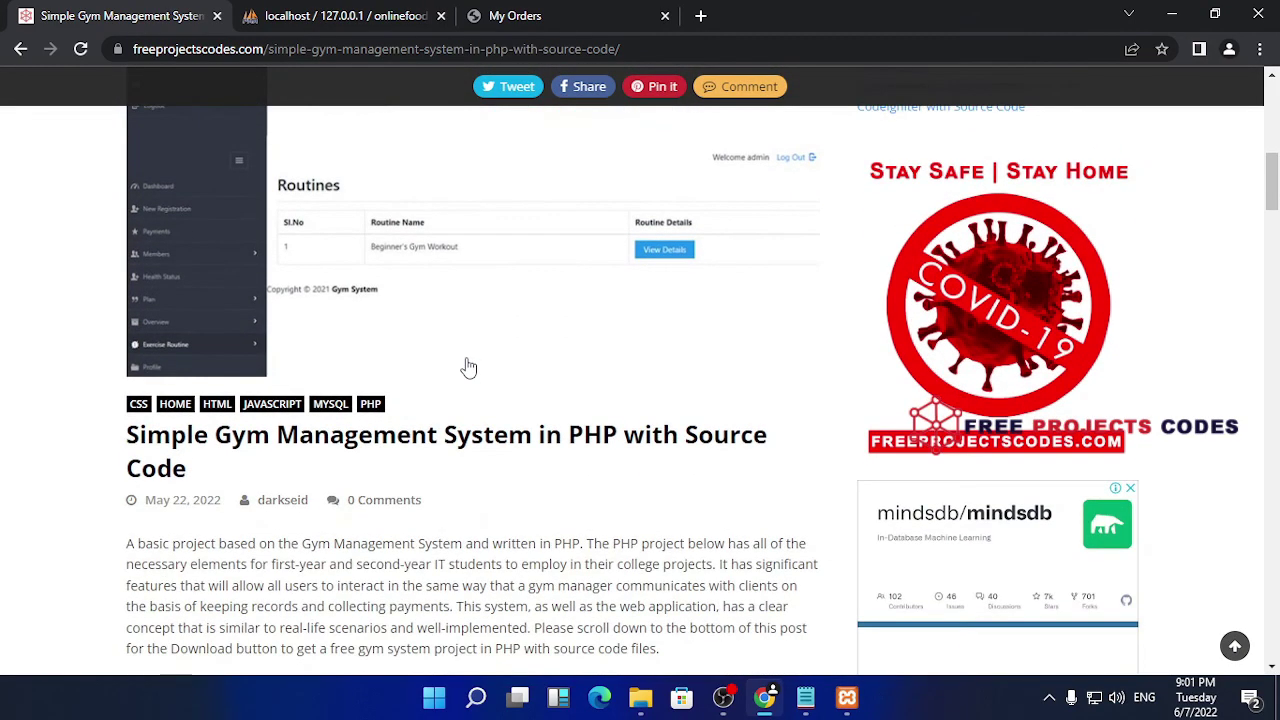
scroll(469, 368, down, 10)
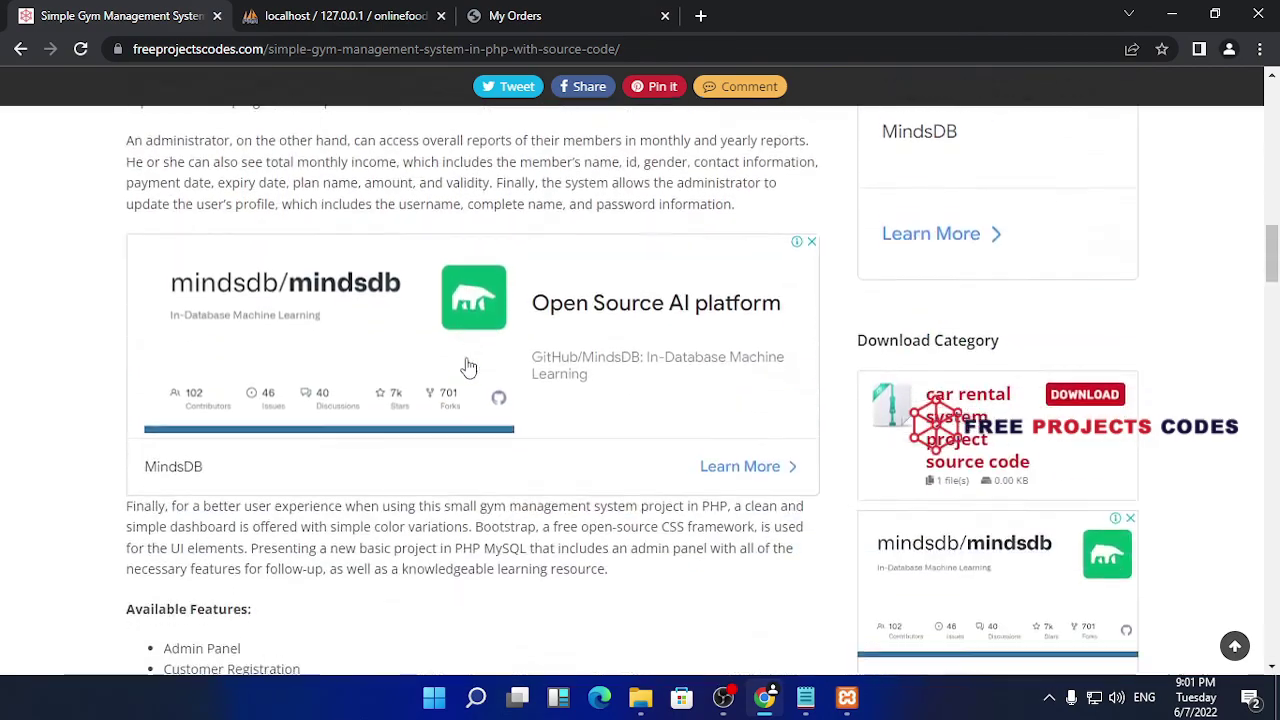
scroll(469, 368, down, 13)
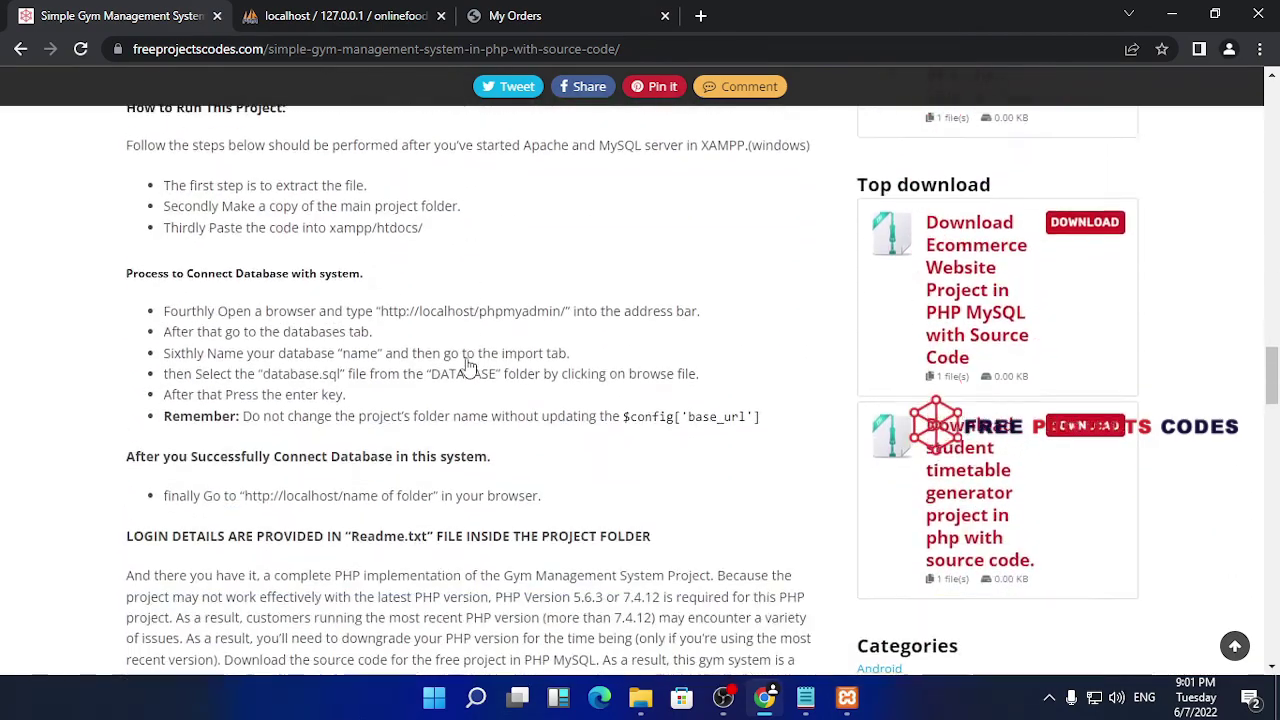
scroll(469, 368, down, 10)
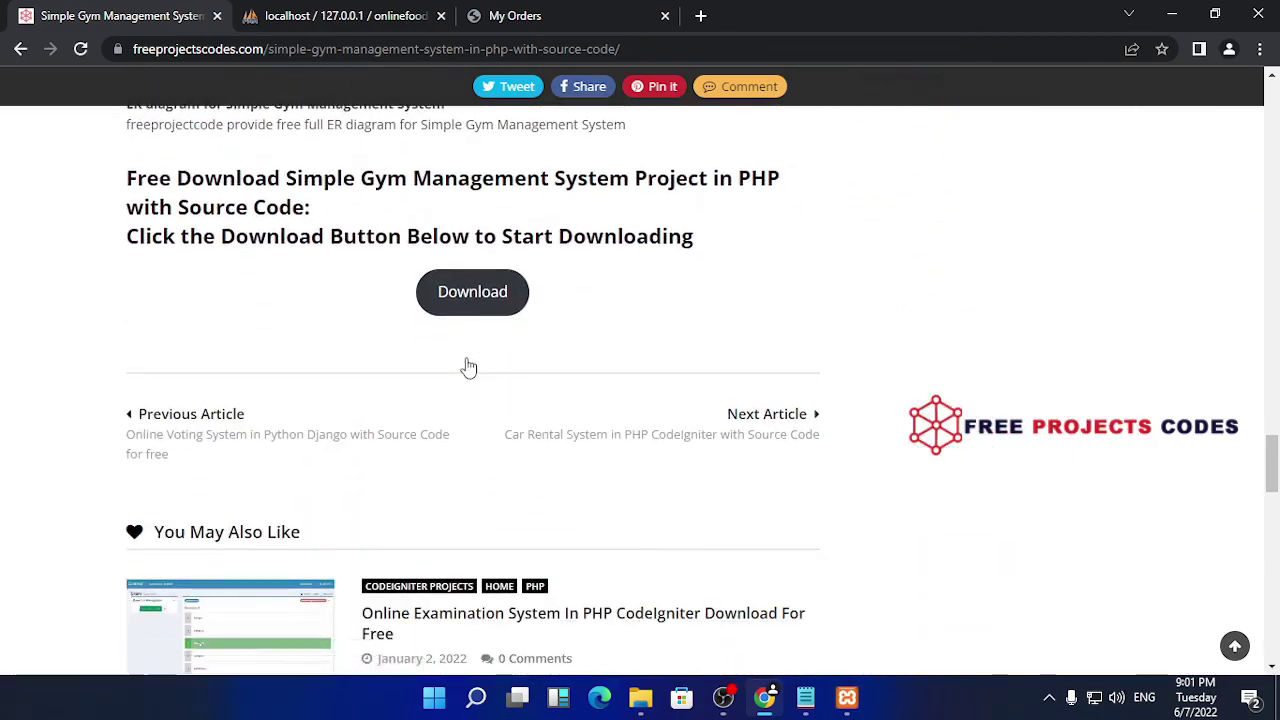
scroll(469, 368, down, 11)
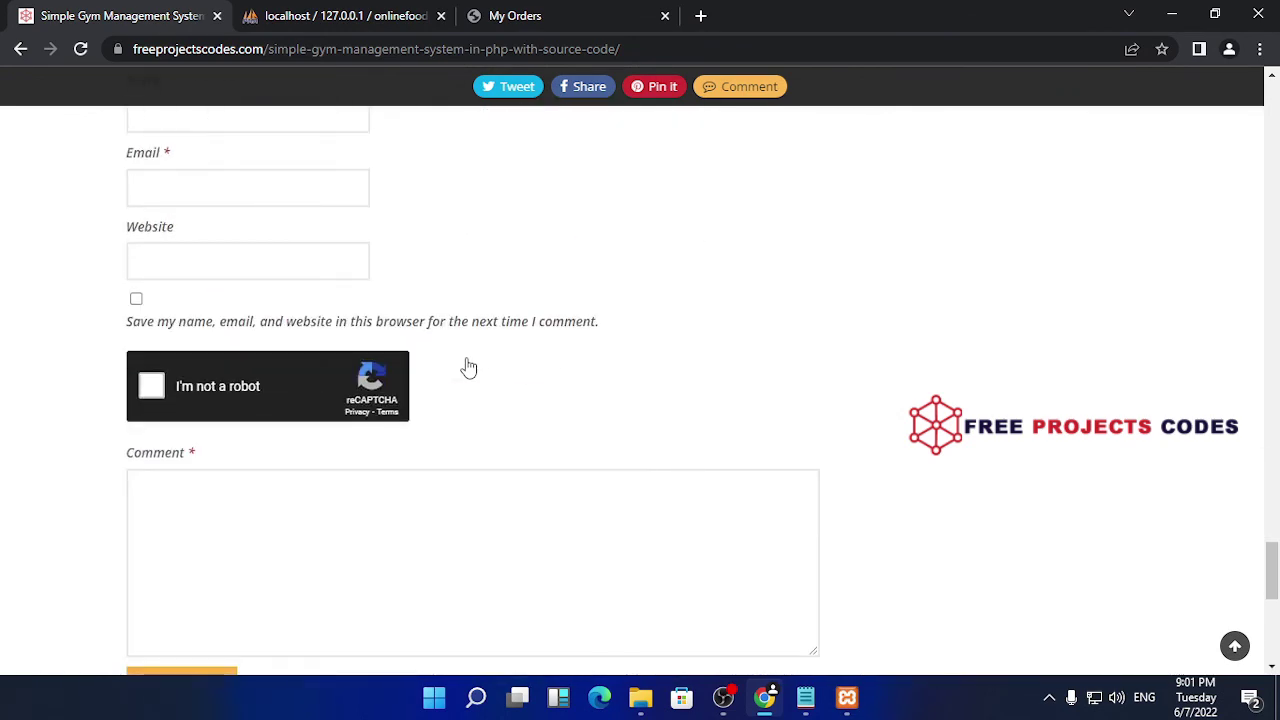
scroll(469, 368, down, 3)
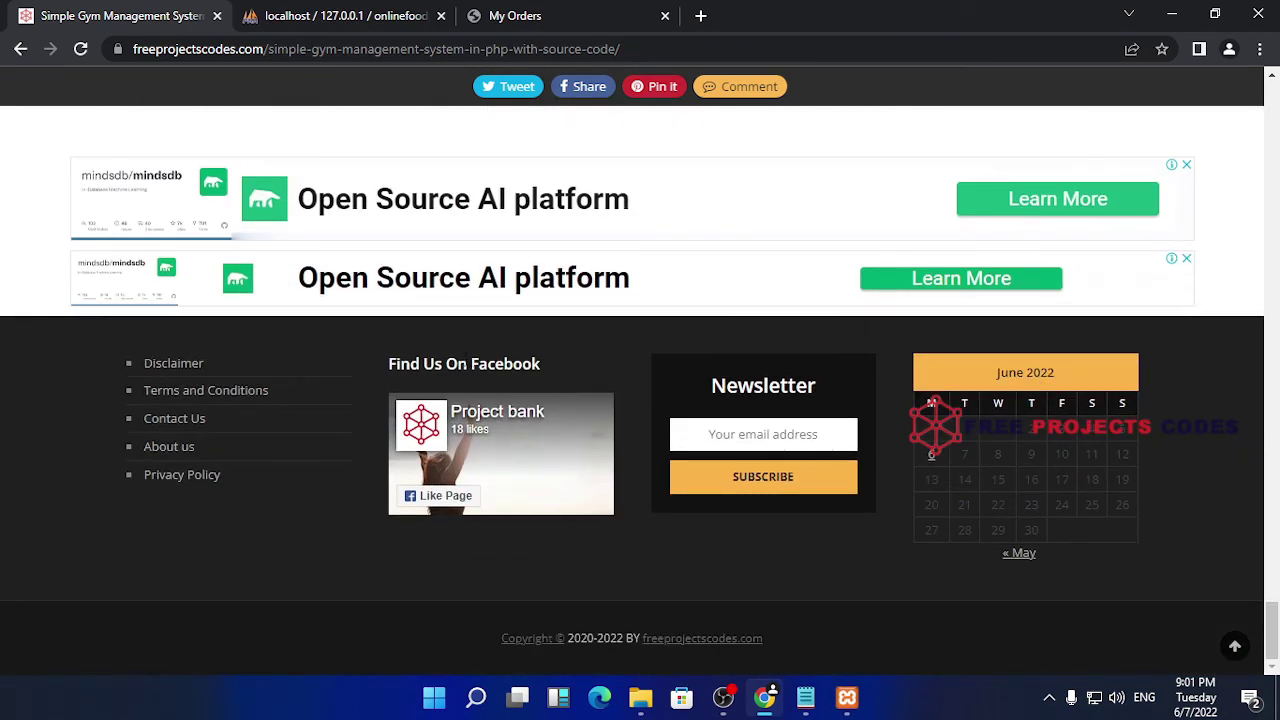
scroll(465, 358, up, 3)
scroll(465, 358, down, 3)
scroll(465, 358, up, 4)
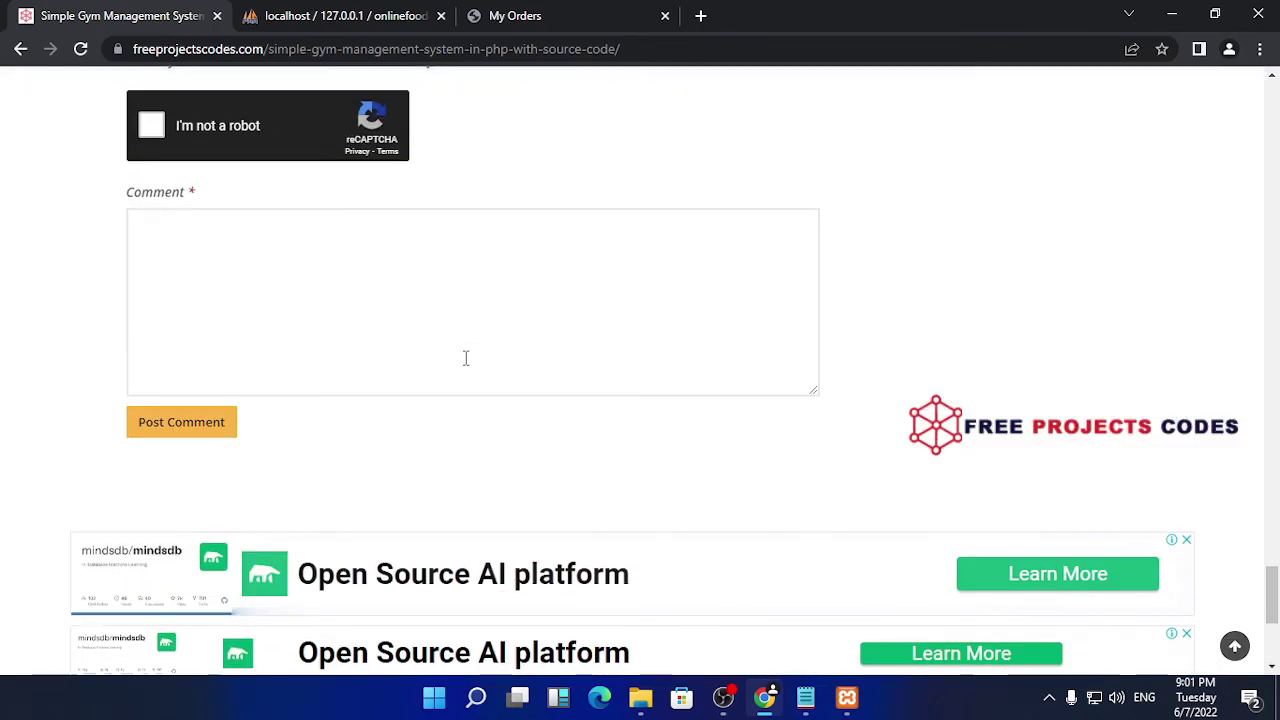